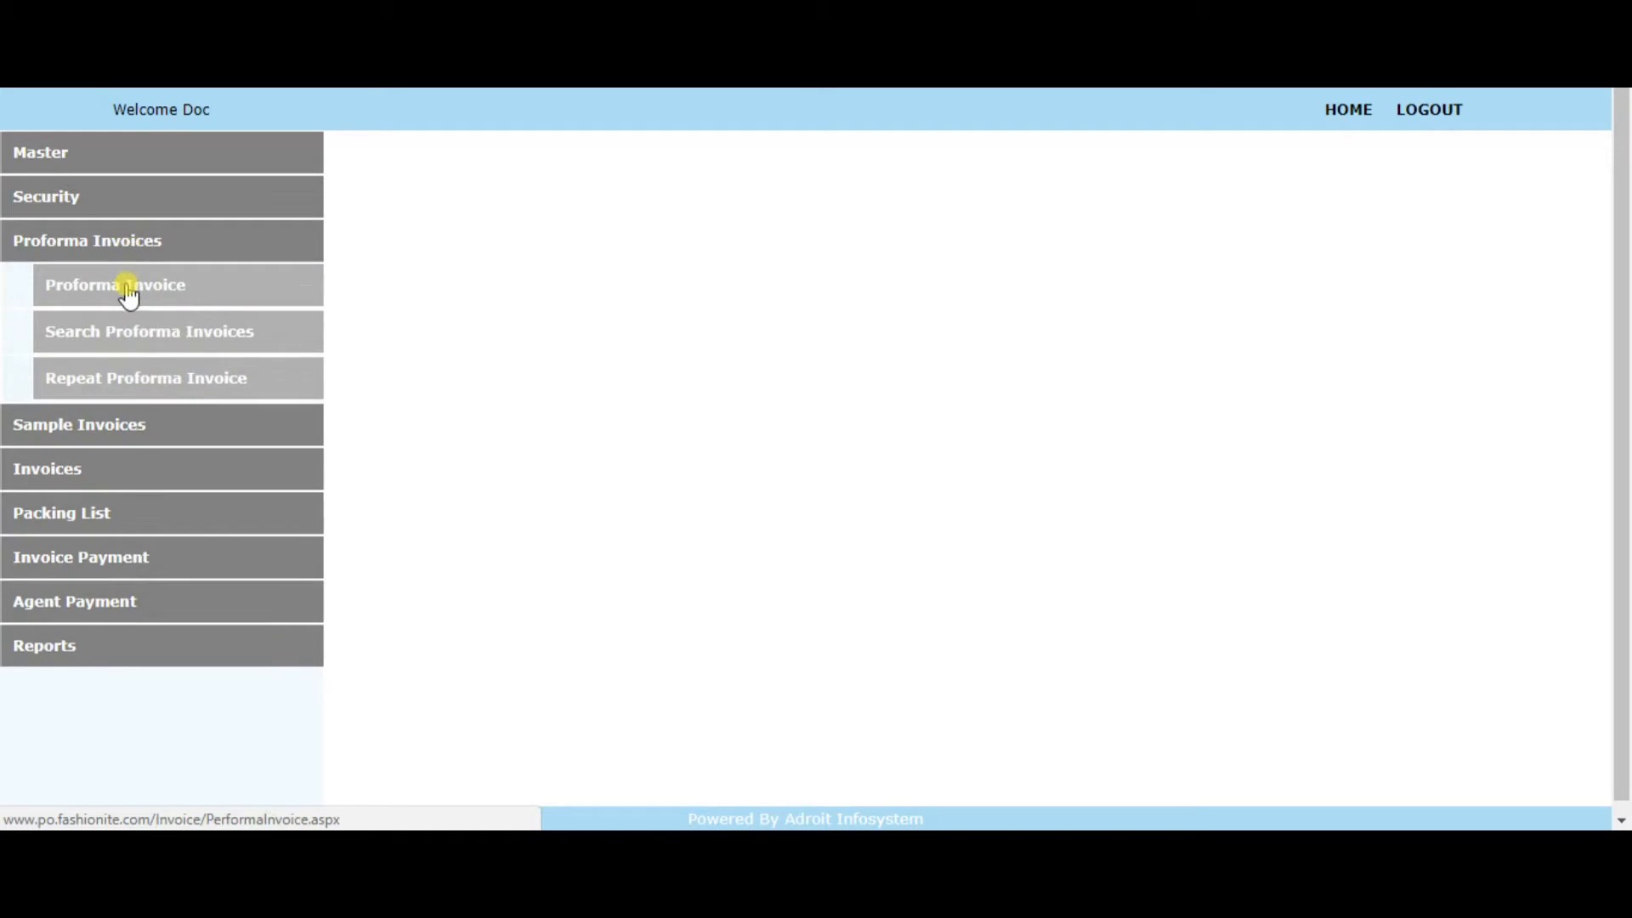
Open a new proforma invoice and choose Fashionite Impex Pvt. Ltd as the exporter in its main details
{"action": "left_click", "coordinate": [127, 293]}
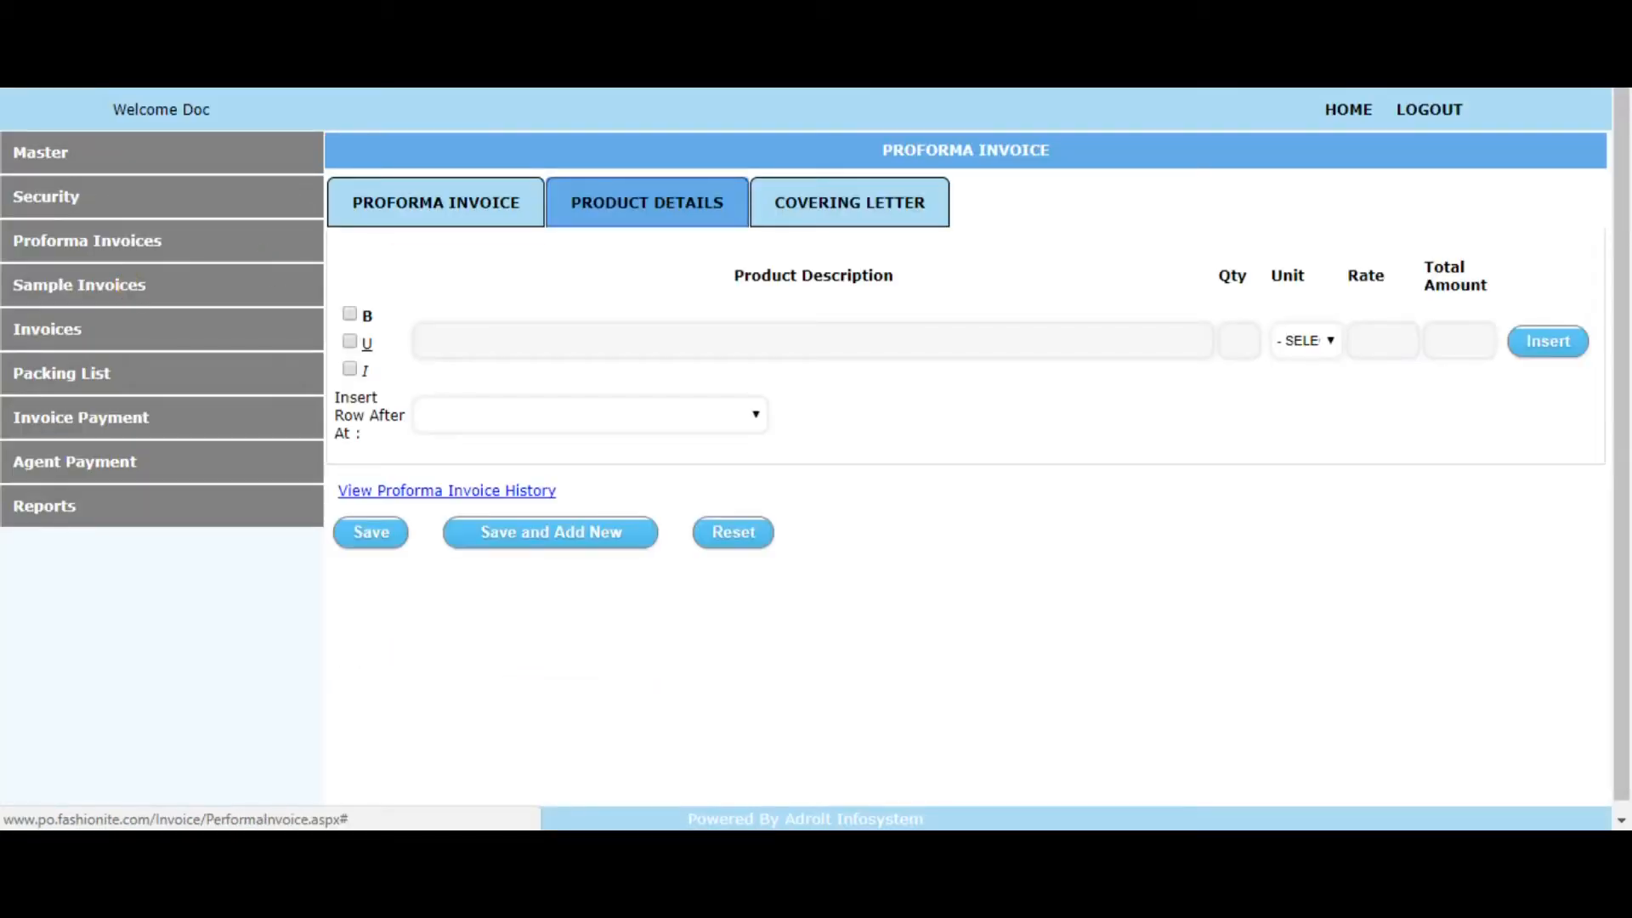
{"action": "left_click", "coordinate": [447, 197]}
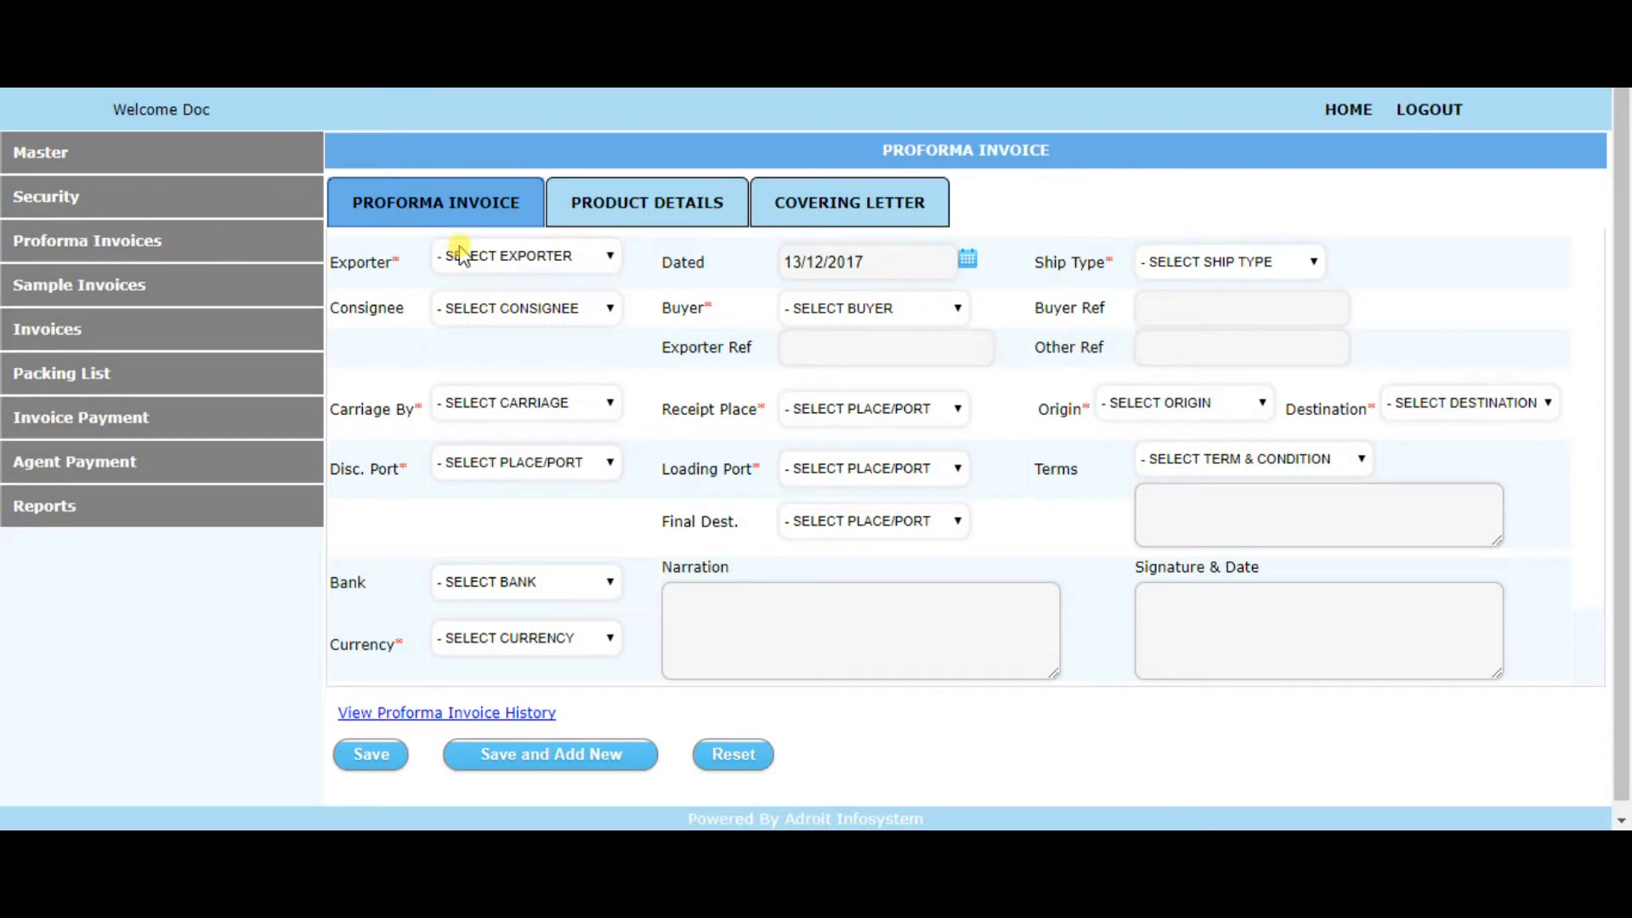
{"action": "left_click", "coordinate": [485, 263]}
{"action": "left_click", "coordinate": [499, 330]}
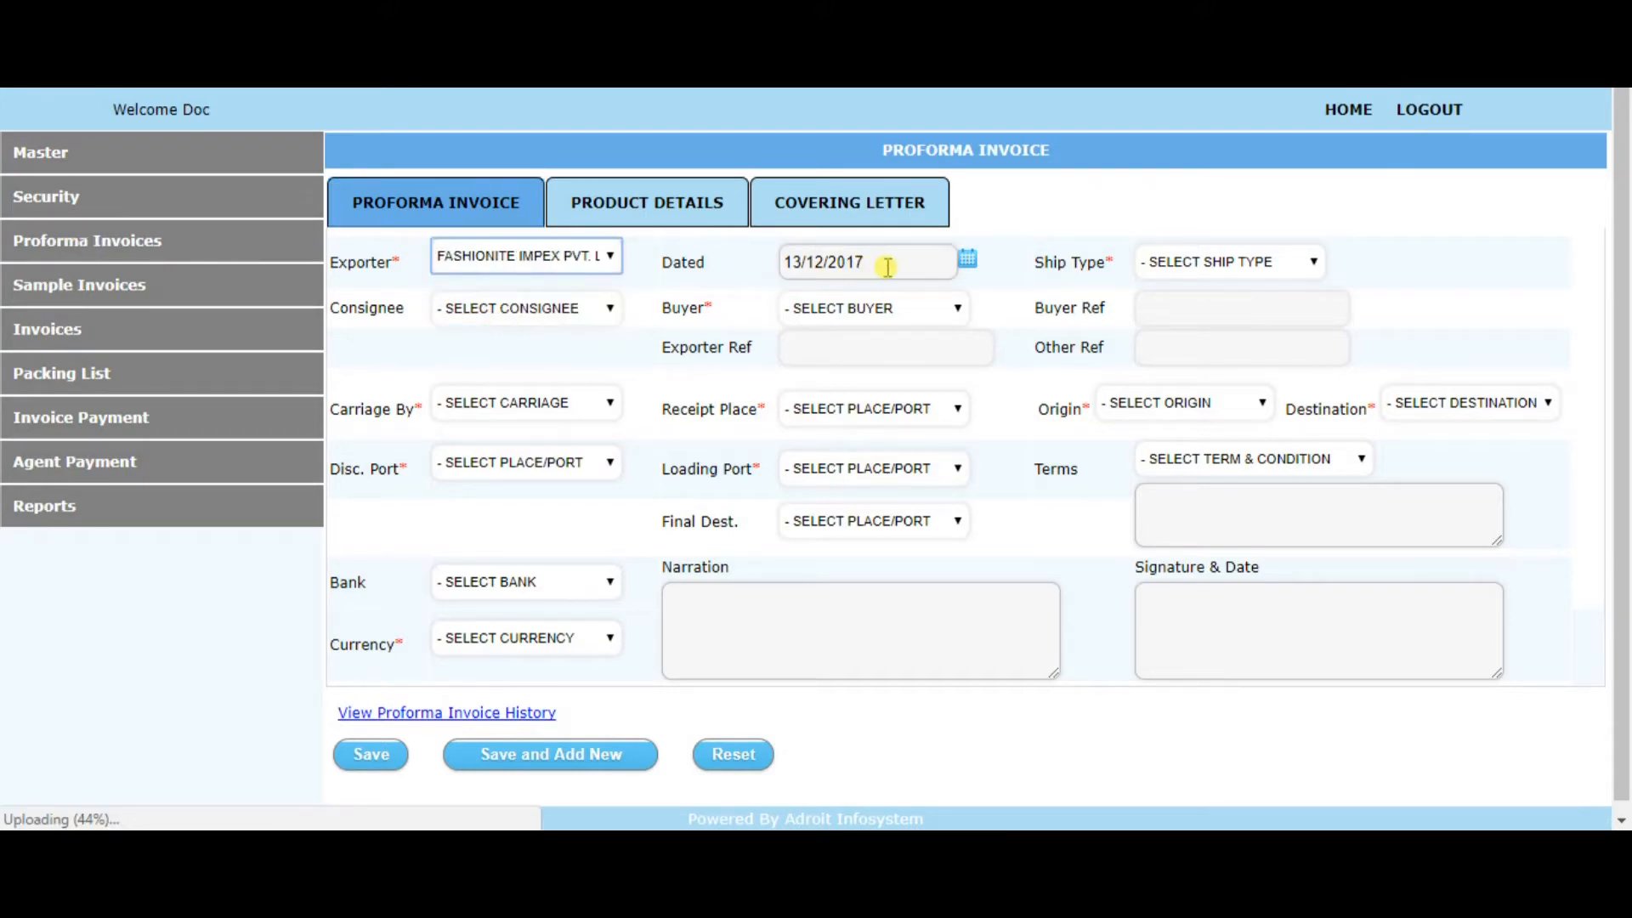
Review the available ship types, consignees and buyers for the proforma invoice
{"action": "left_click", "coordinate": [1224, 271]}
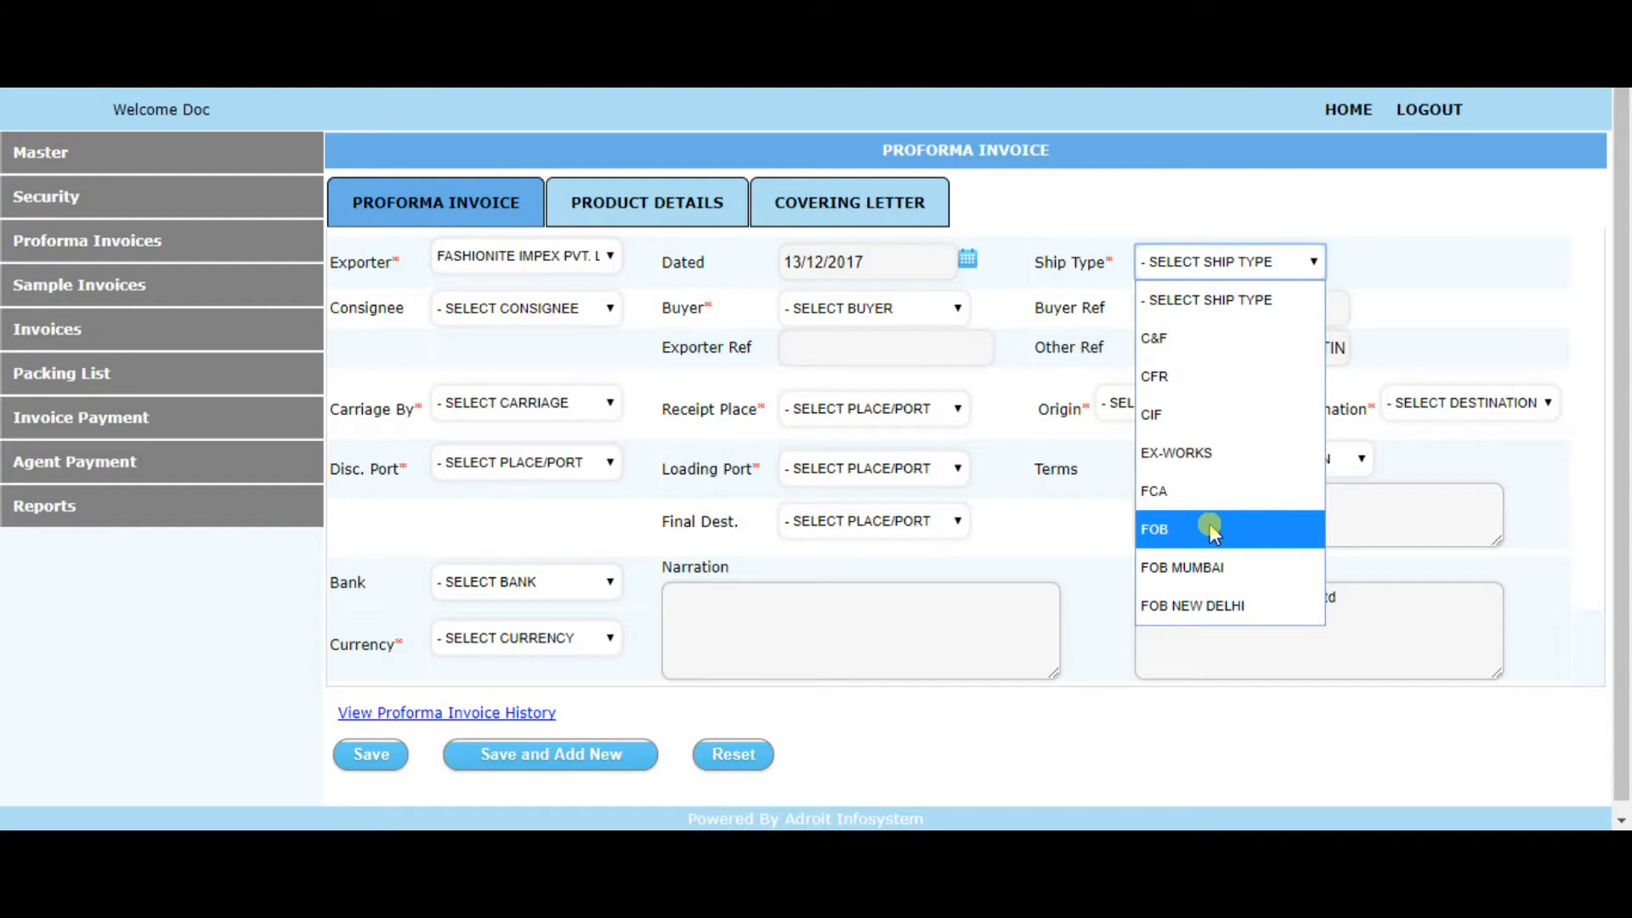
{"action": "left_click", "coordinate": [562, 310]}
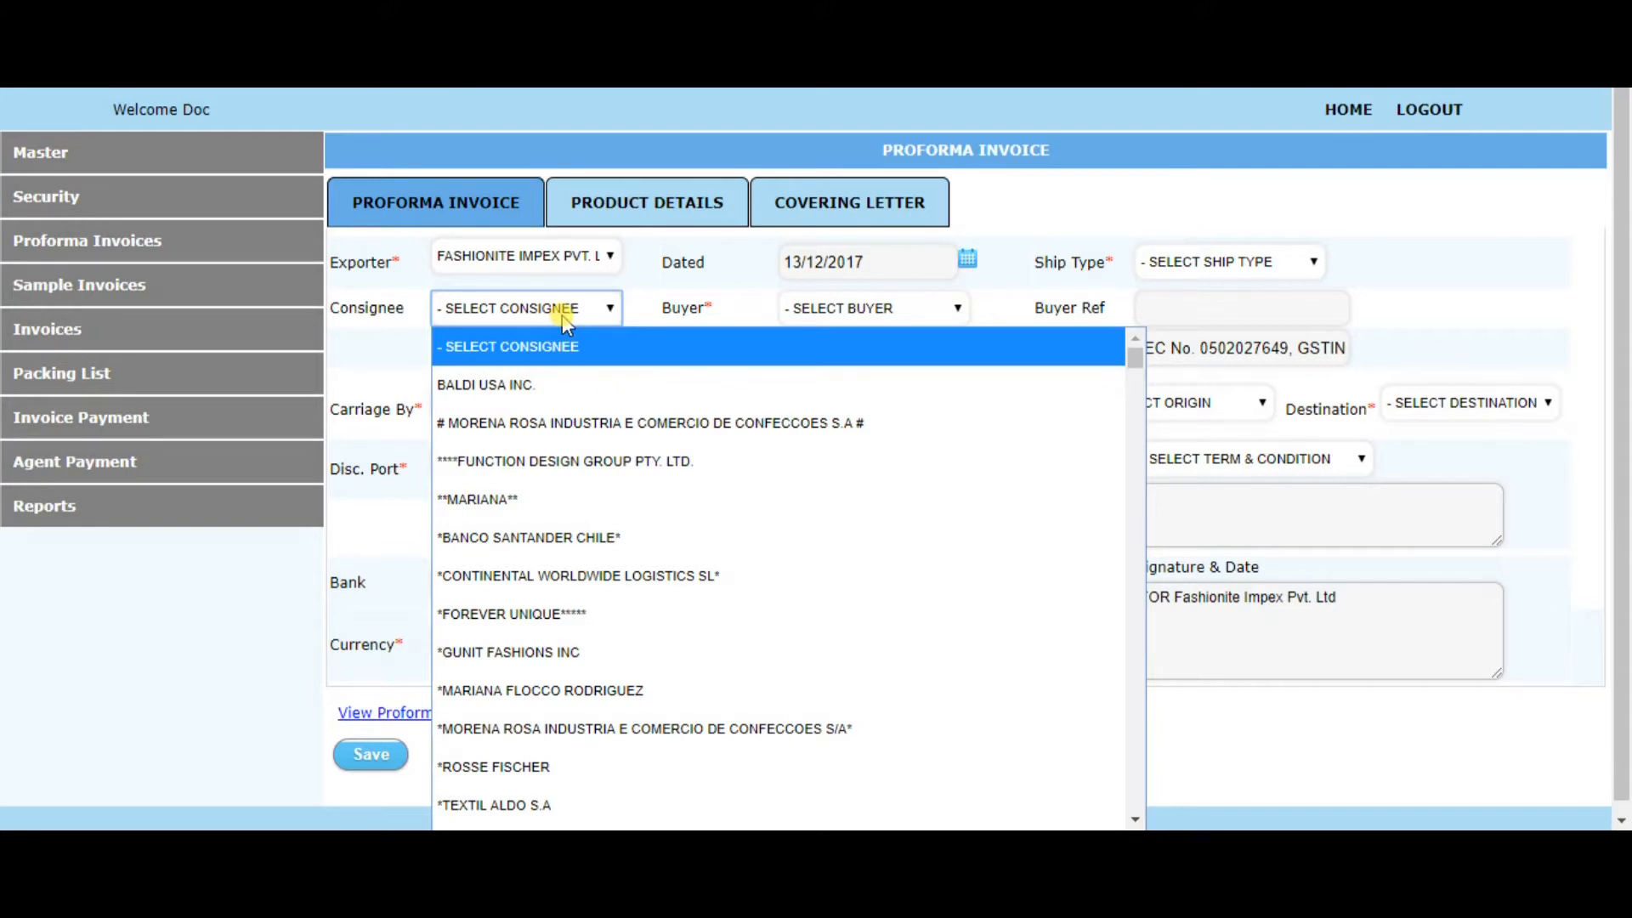
{"action": "left_click", "coordinate": [910, 317]}
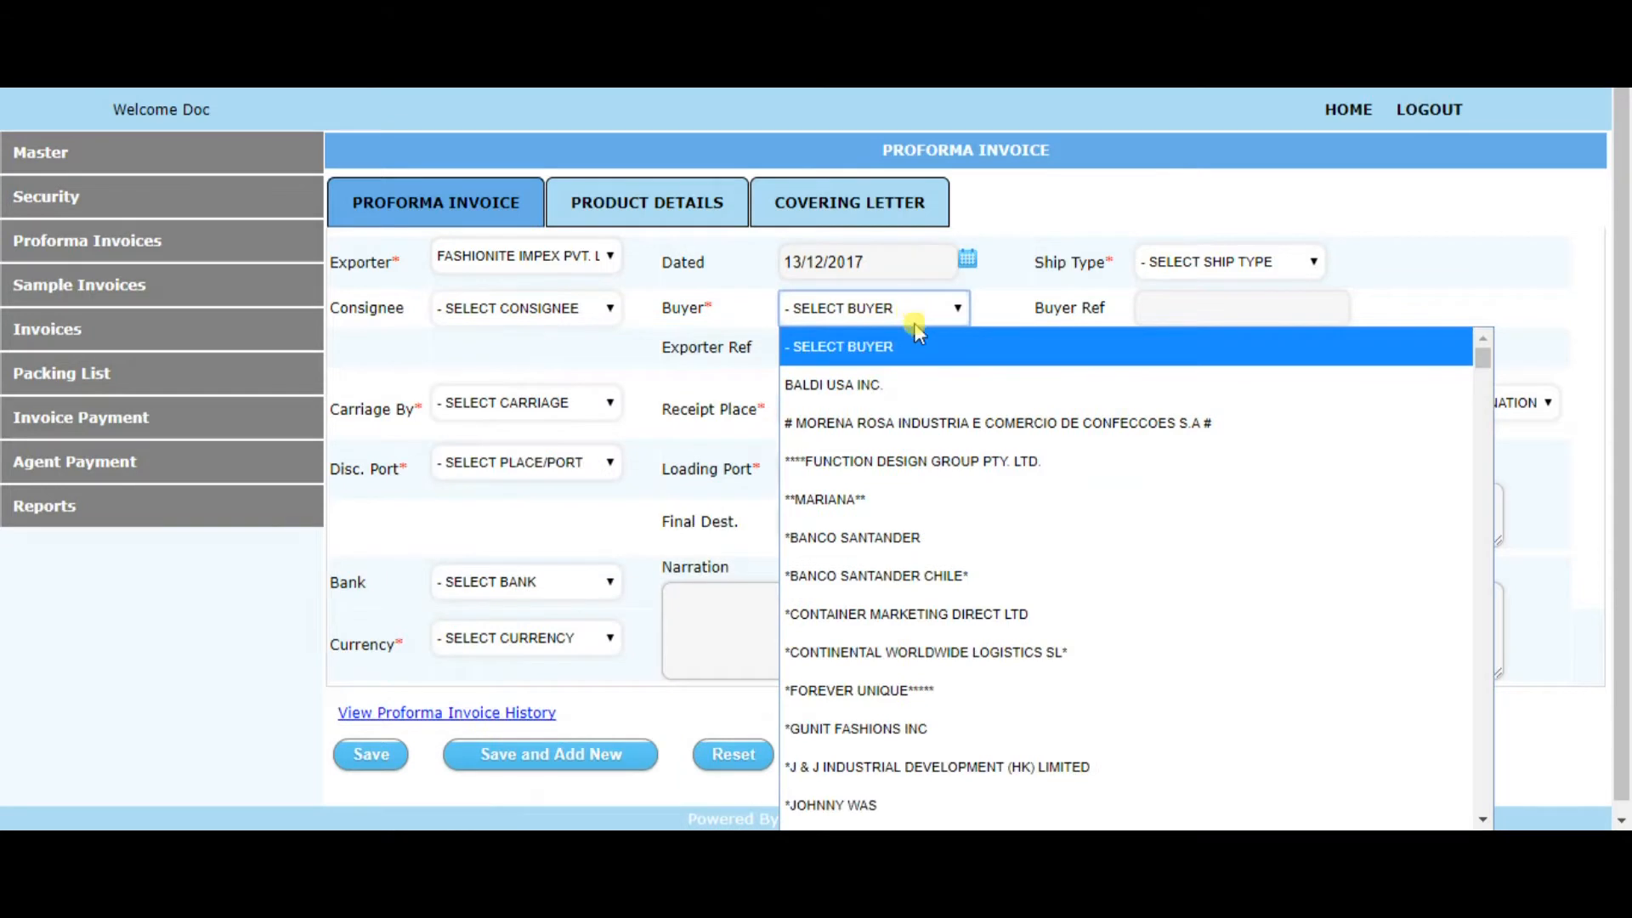
{"action": "left_click", "coordinate": [561, 375]}
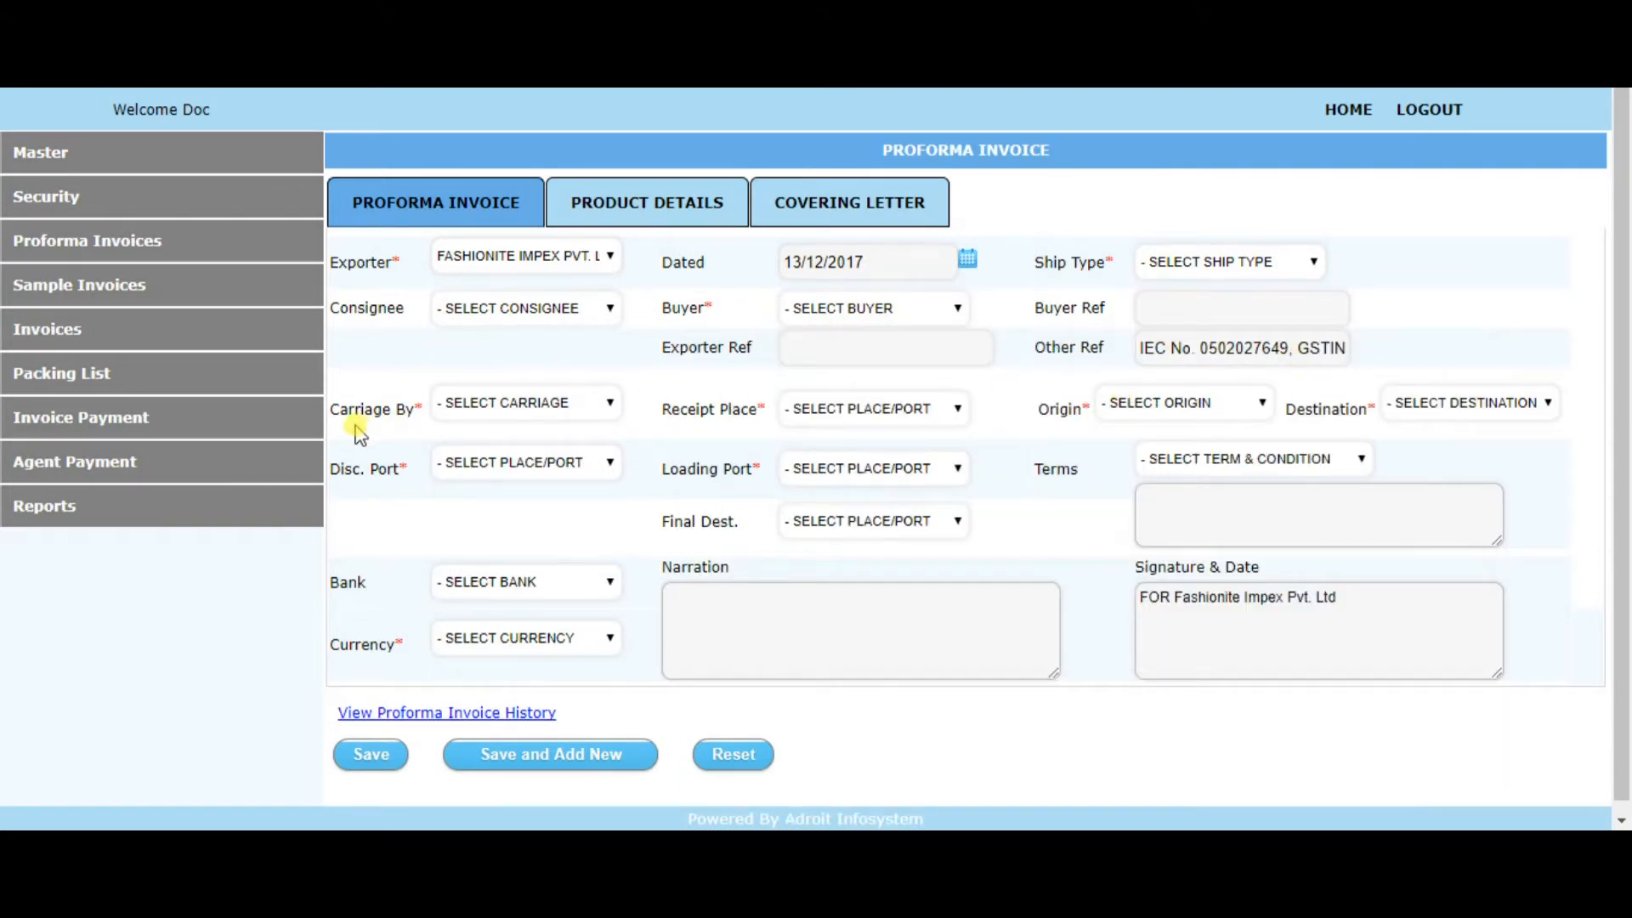
Set the terms to "30% ADVANCE PAYMENT AND 70% T/T BEFORE DISPATCH OF GOODS" and append "..." to the terms text
{"action": "left_click", "coordinate": [1279, 465]}
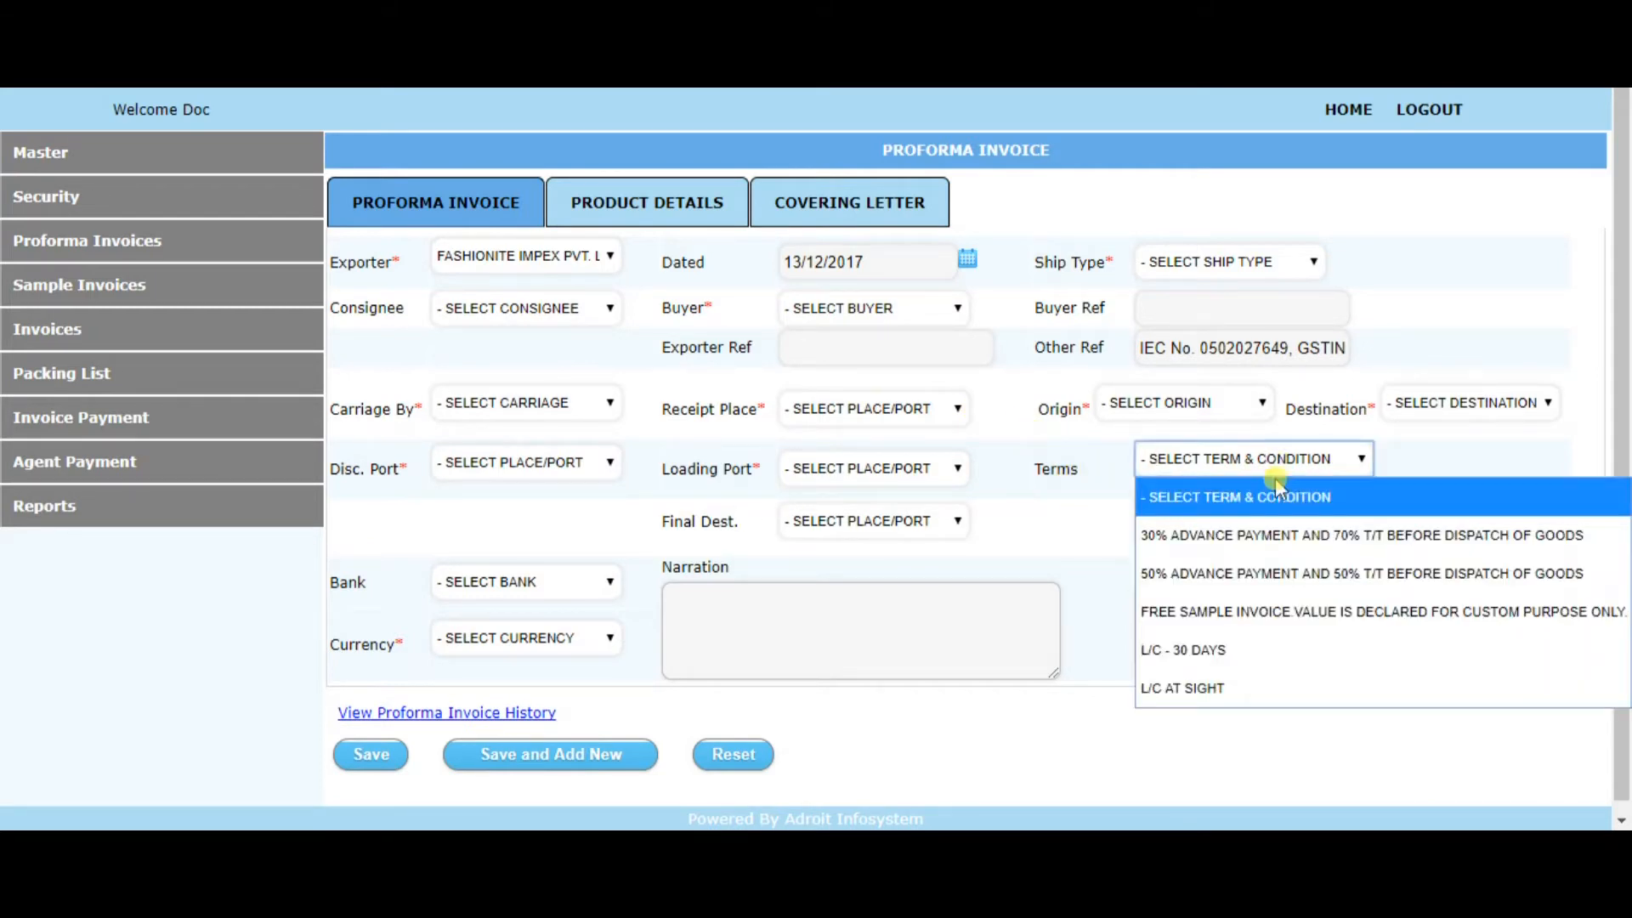
{"action": "left_click", "coordinate": [1264, 535]}
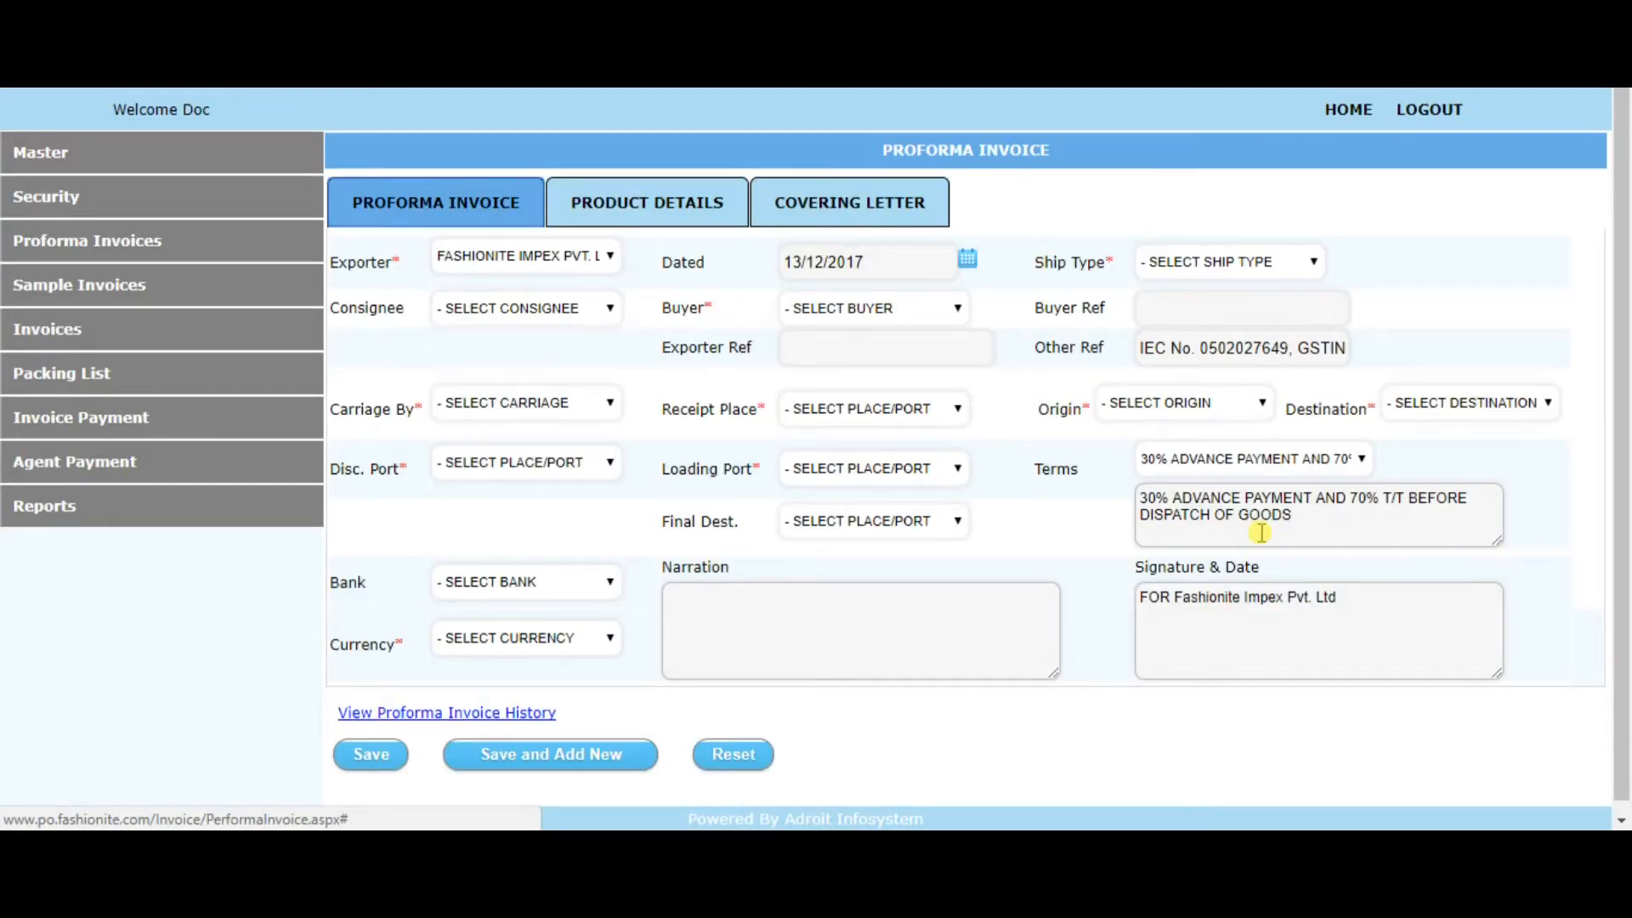
{"action": "left_click", "coordinate": [1339, 514]}
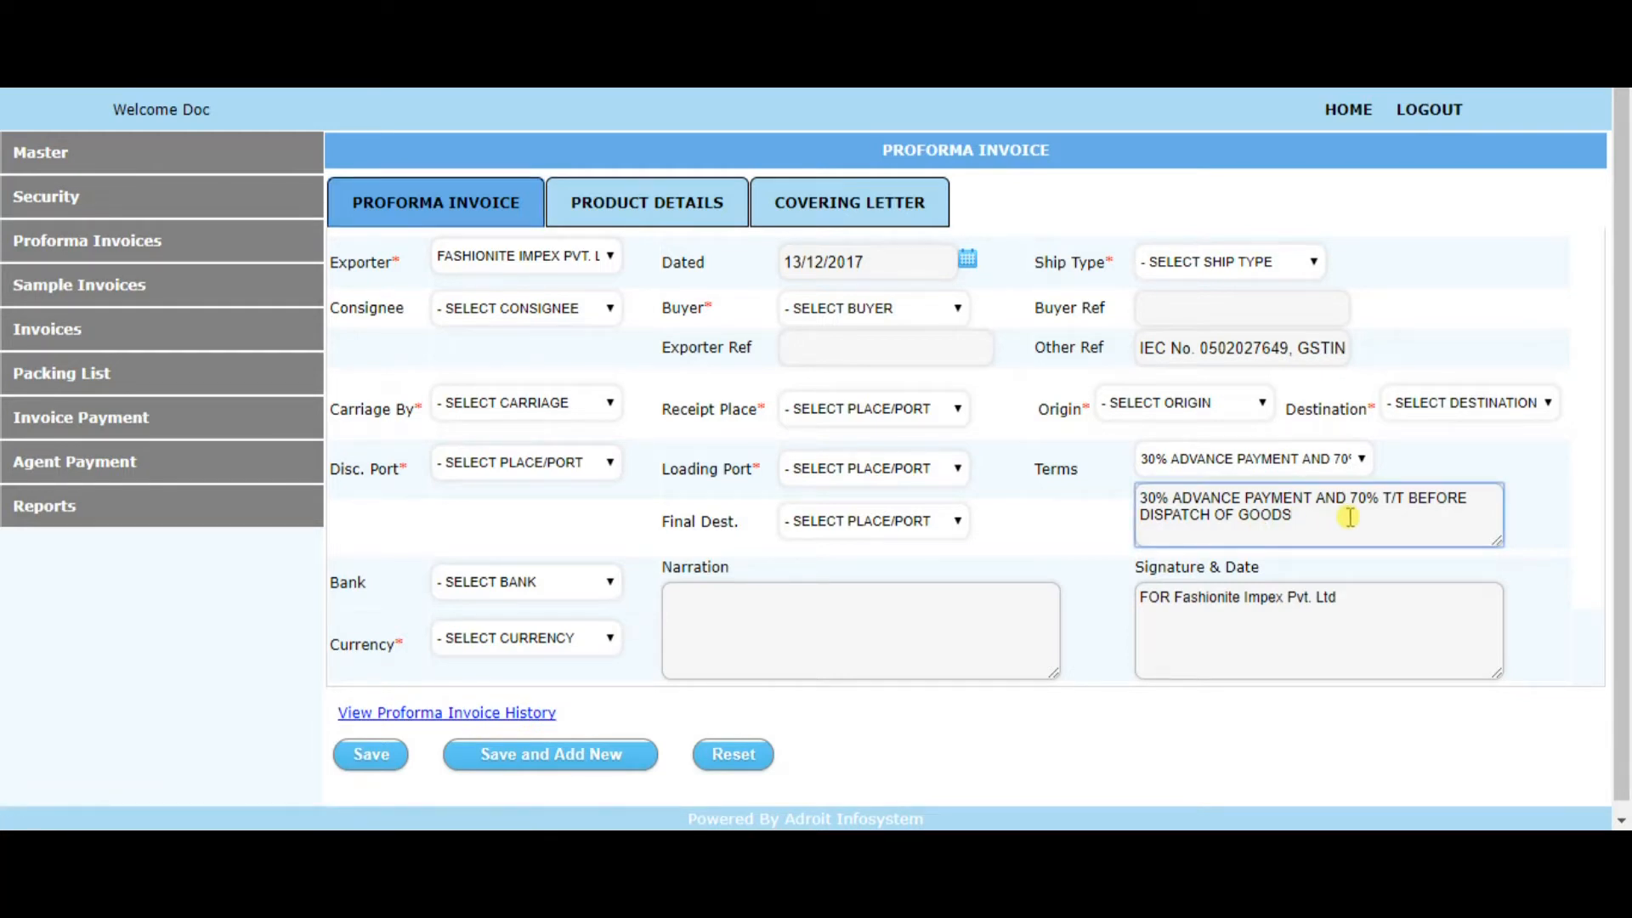
{"action": "type", "text": "..."}
Choose *DEUTSCHE BANK AG* as the invoice's bank and look over the available currencies
{"action": "left_click", "coordinate": [553, 587]}
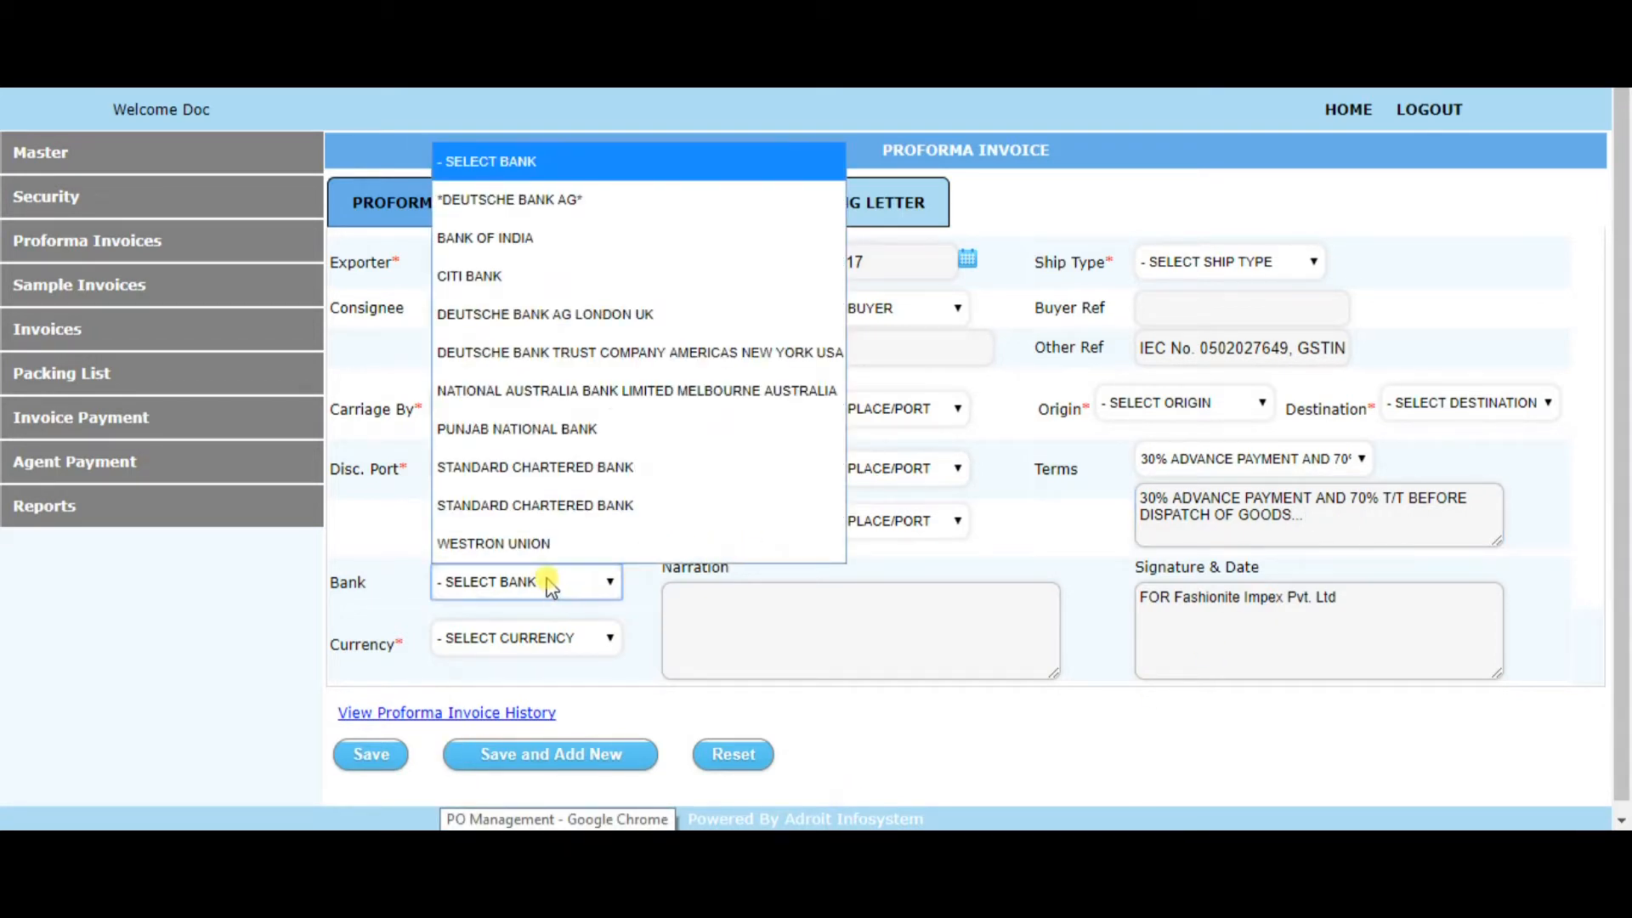
{"action": "left_click", "coordinate": [584, 210]}
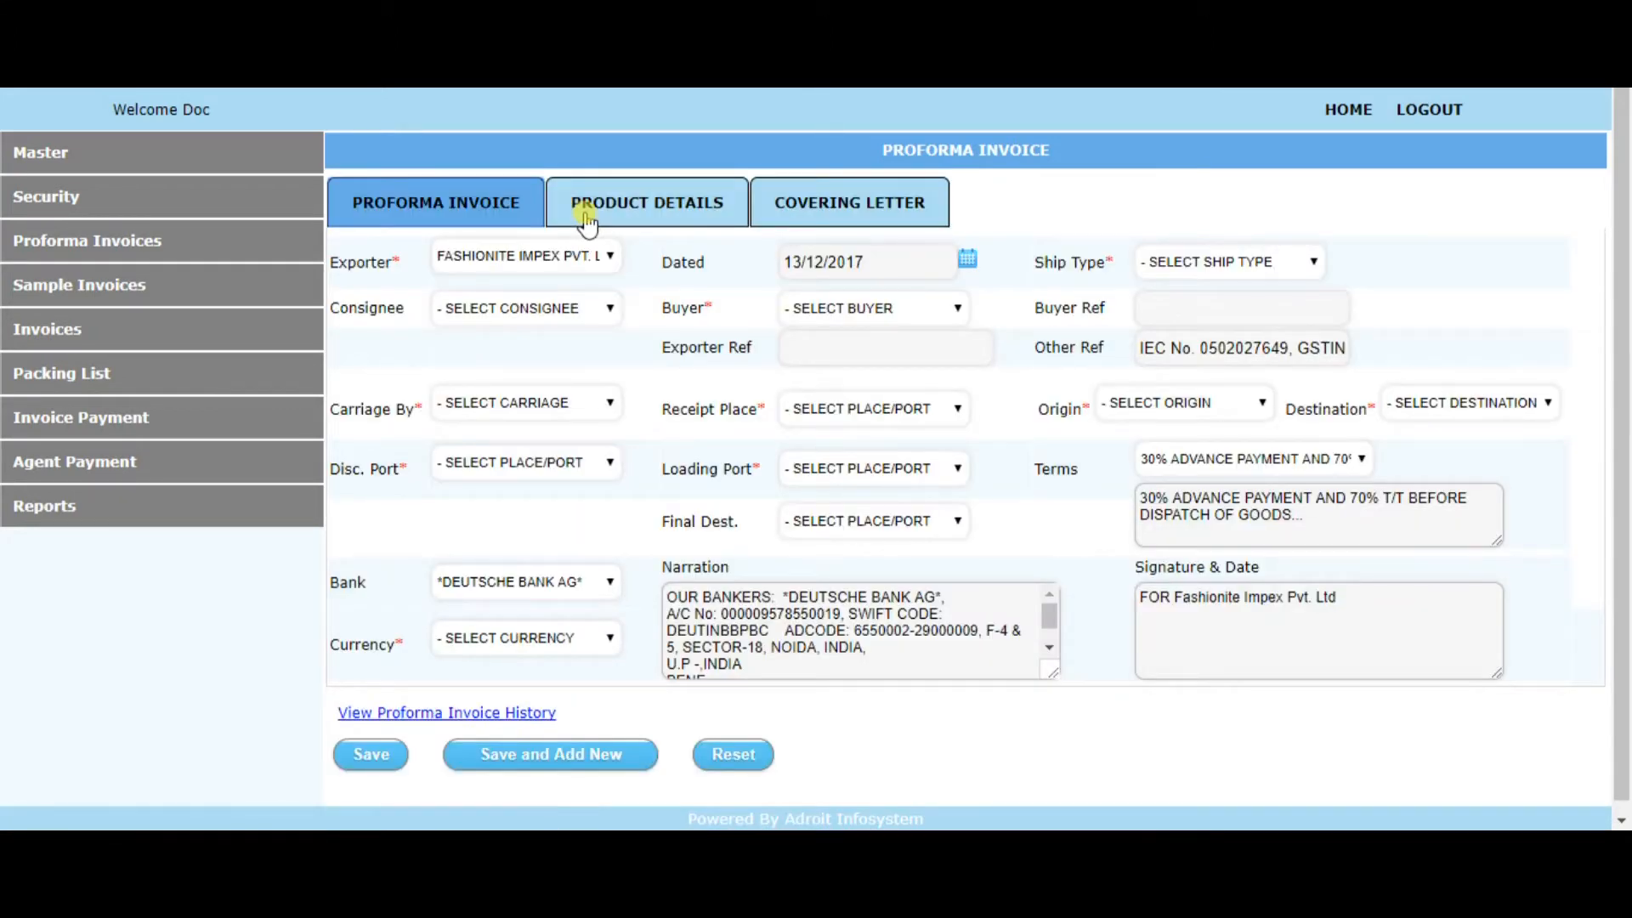
{"action": "left_click", "coordinate": [604, 577]}
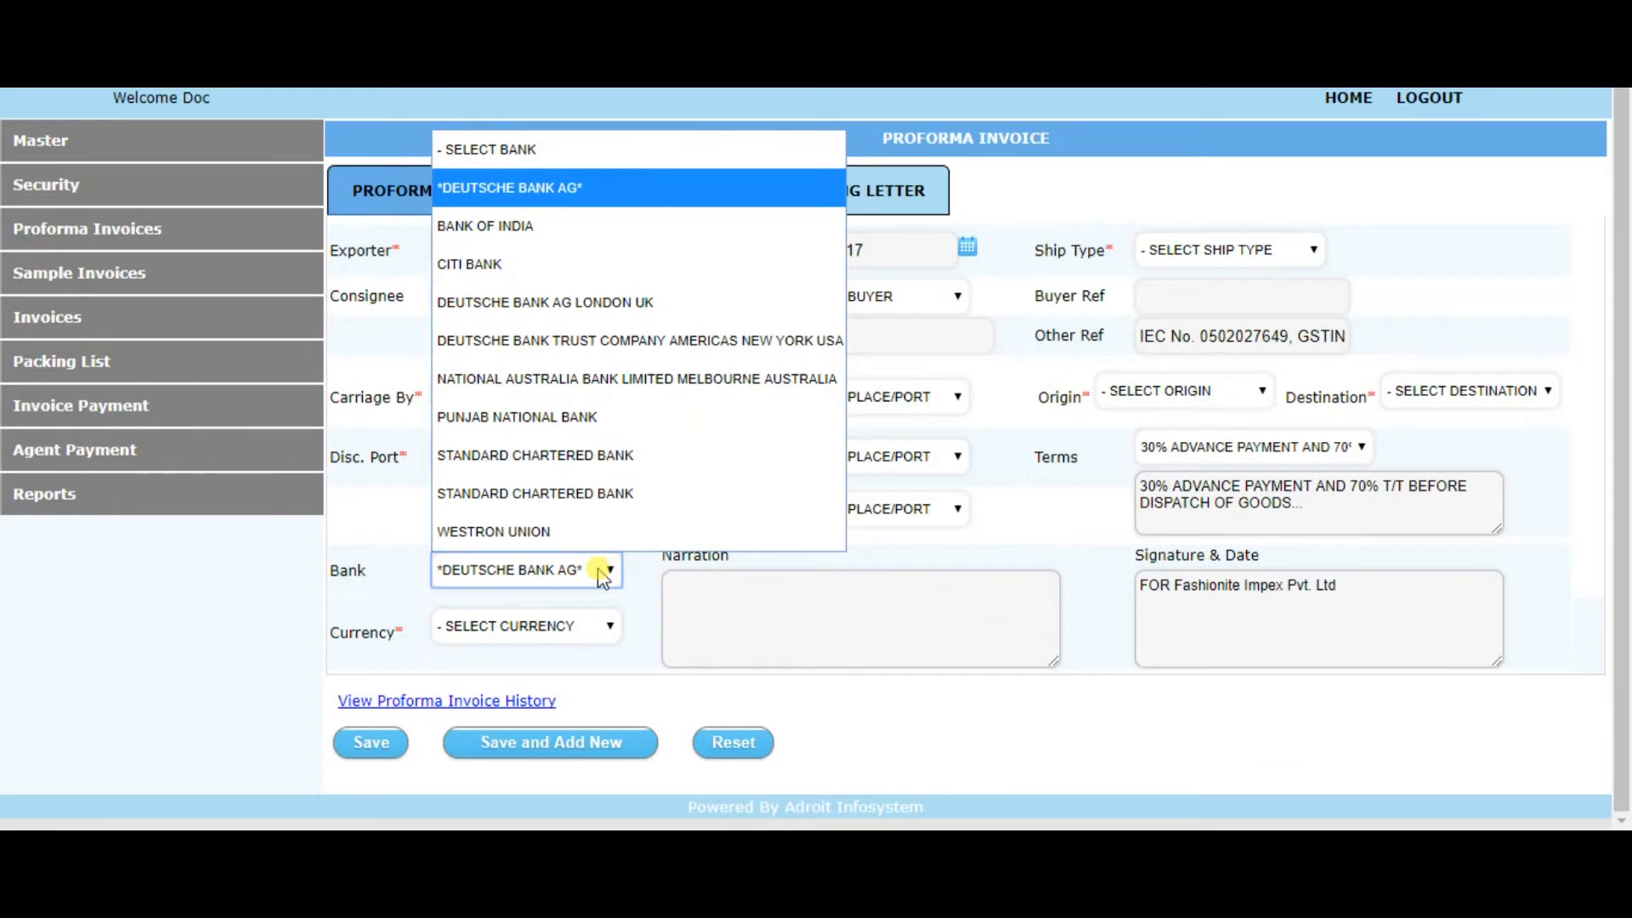
{"action": "left_click", "coordinate": [630, 201]}
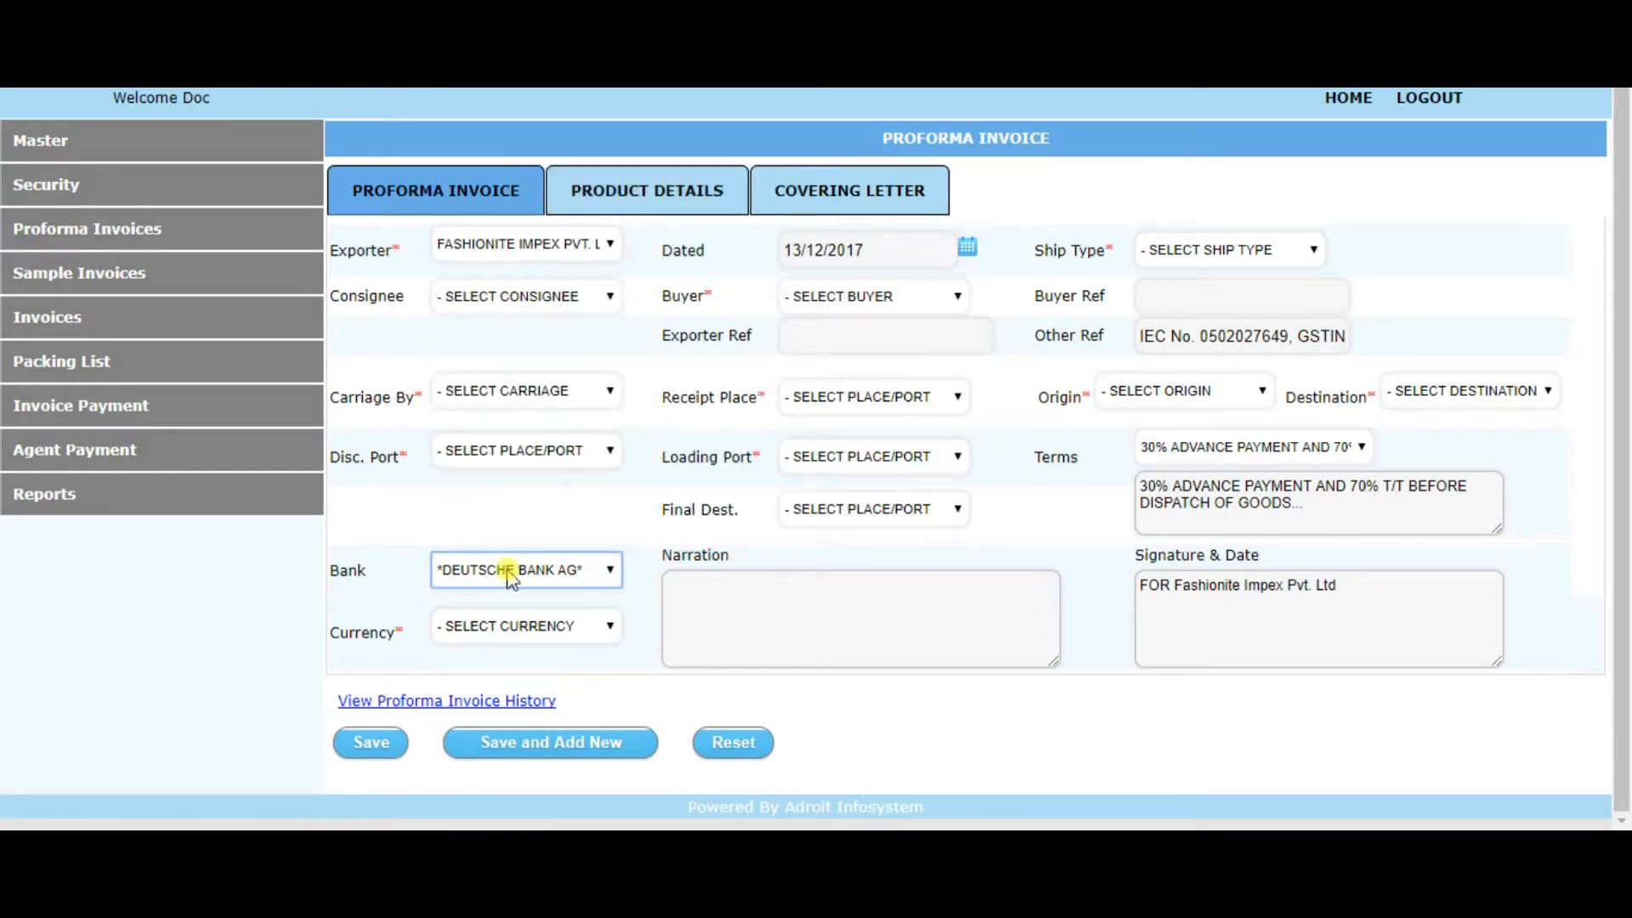
{"action": "left_click", "coordinate": [541, 644]}
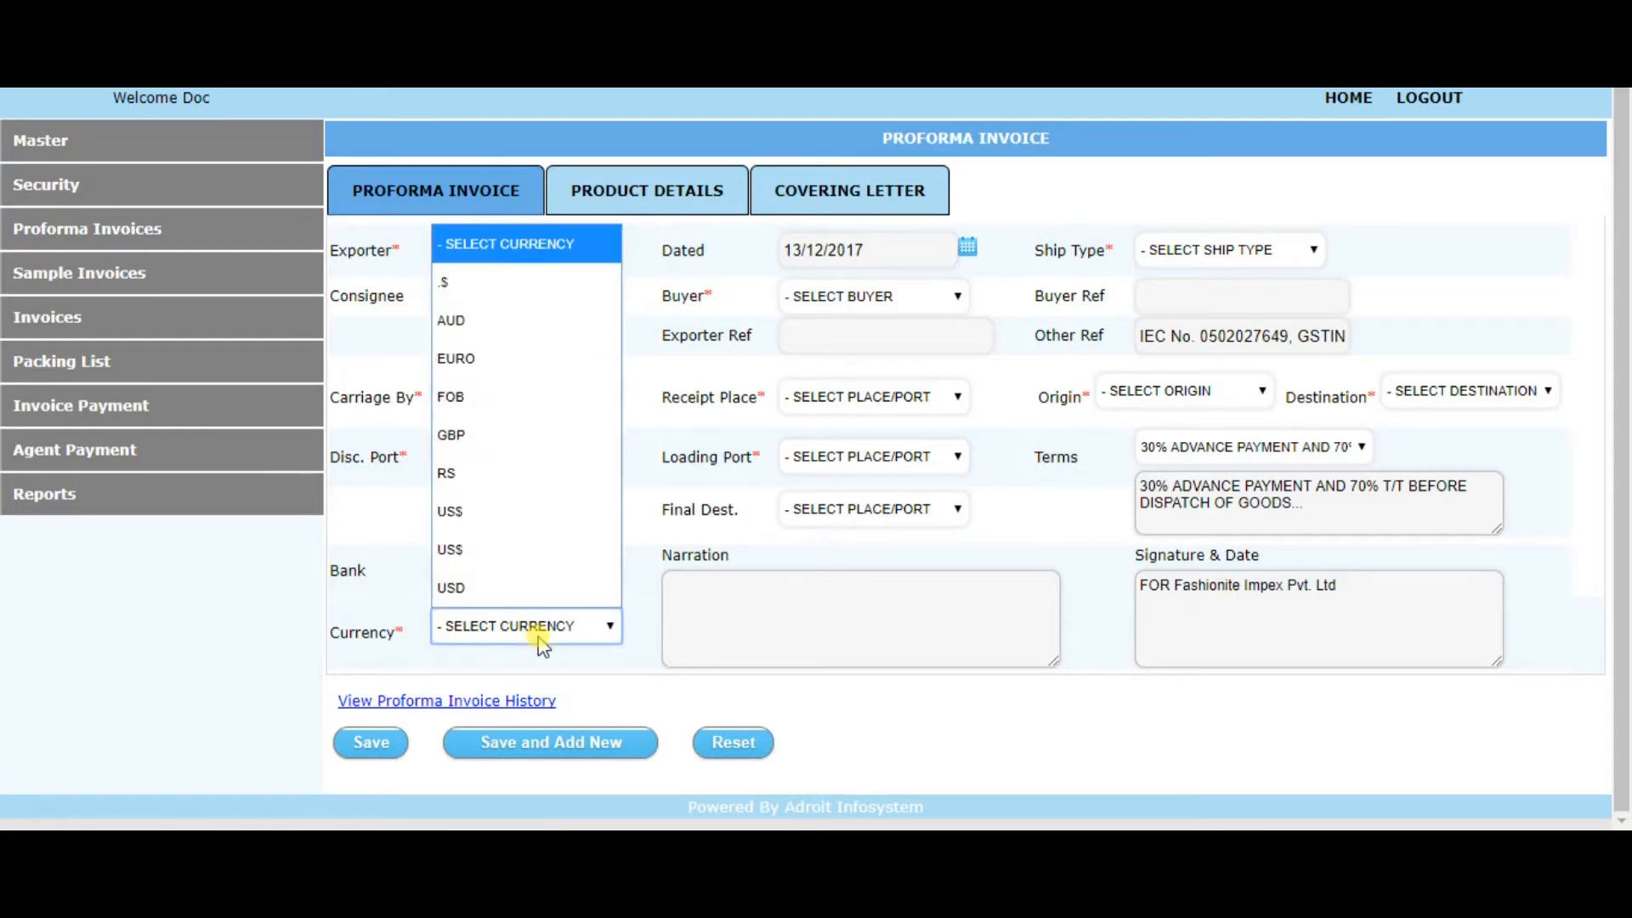
{"action": "left_click", "coordinate": [312, 600]}
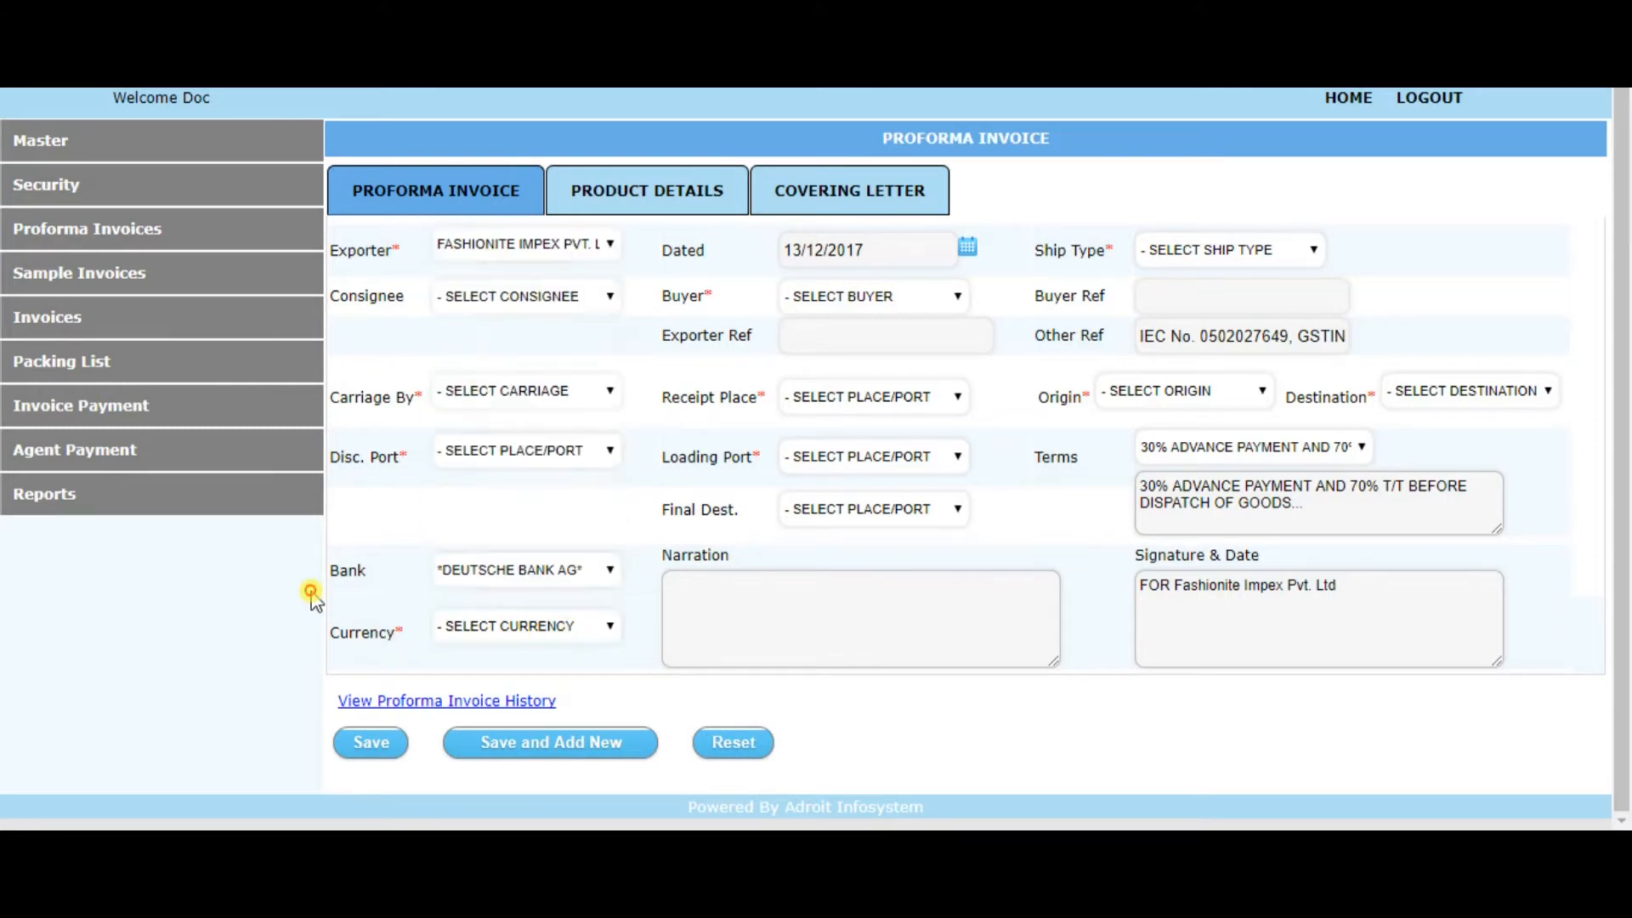
Insert a bold, underlined heading row reading NECKLACE in the invoice's product details
{"action": "left_click", "coordinate": [623, 194]}
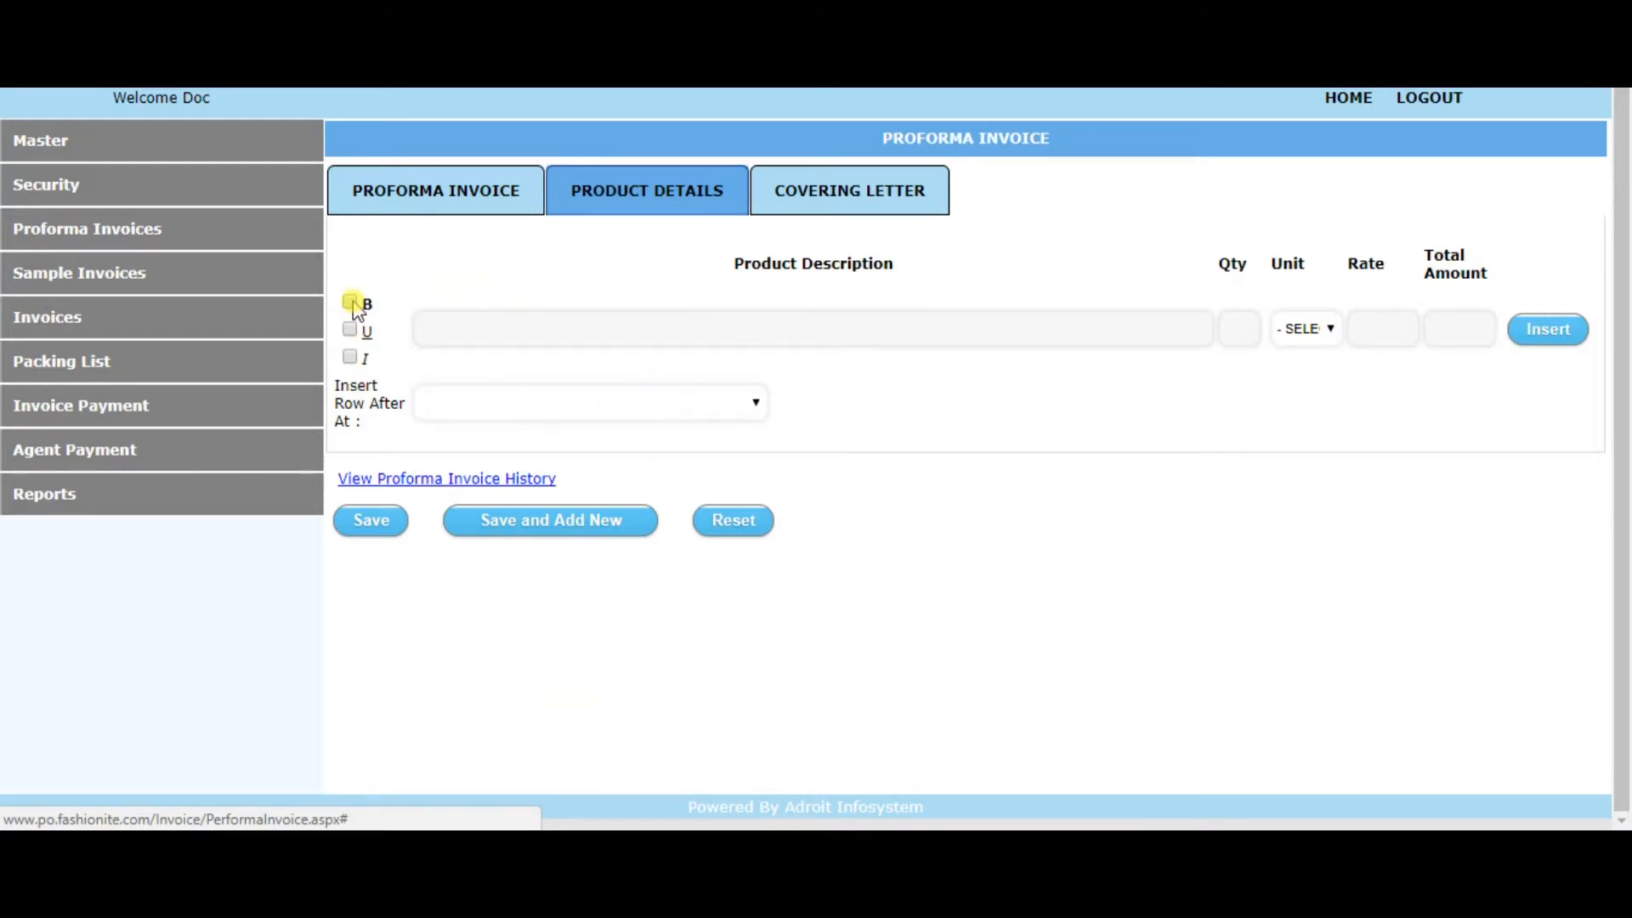
{"action": "left_click", "coordinate": [459, 327]}
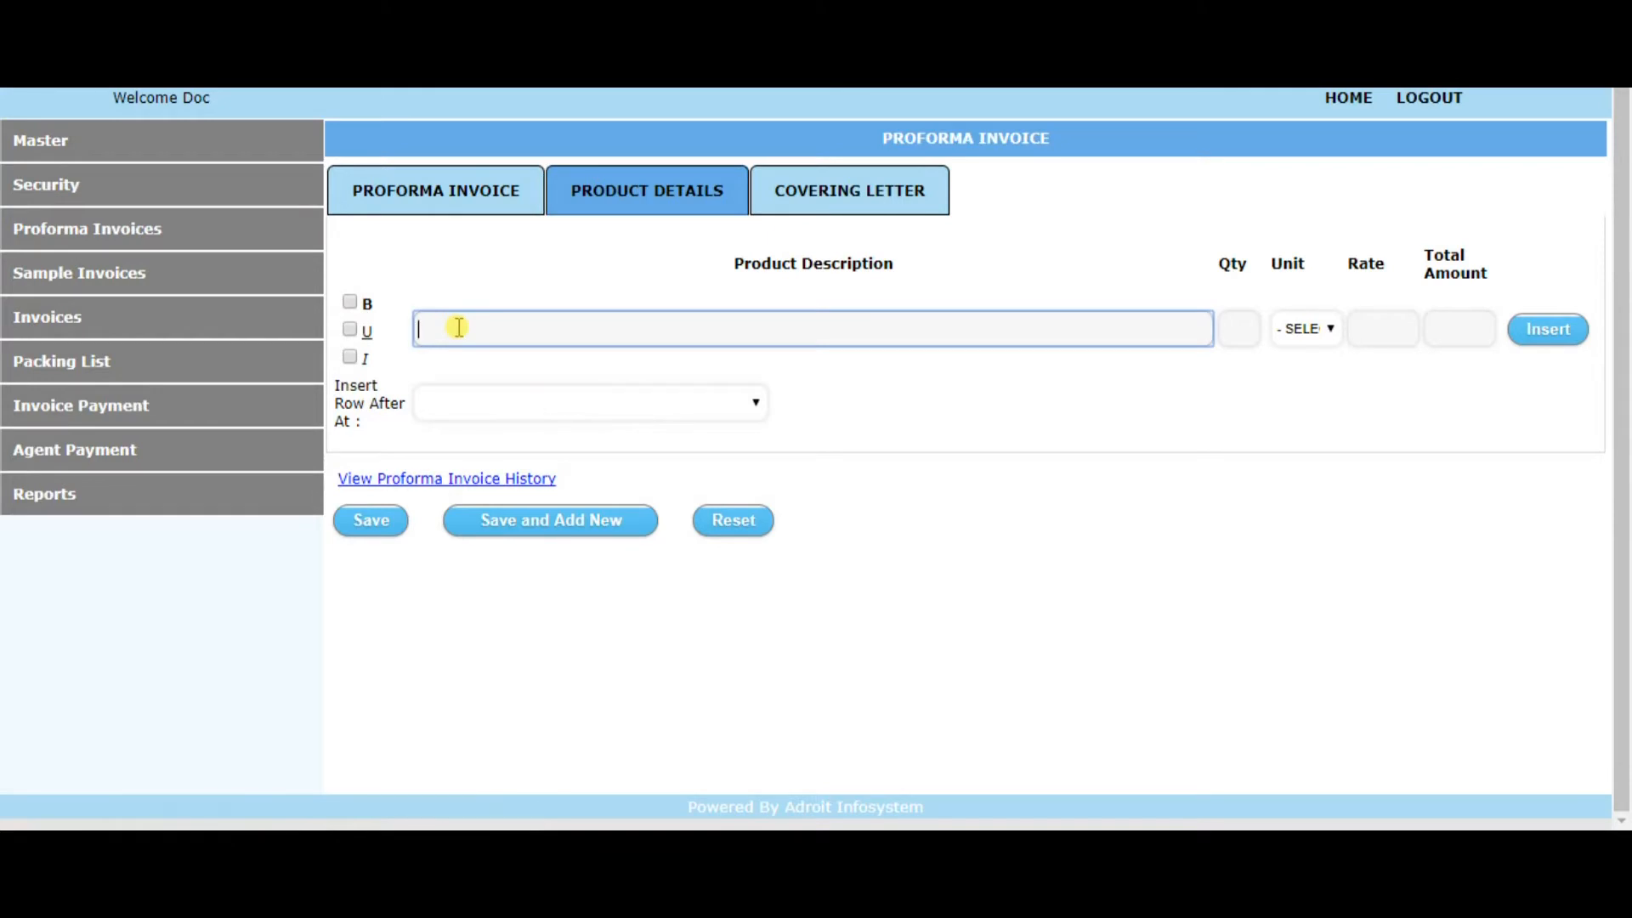
{"action": "type", "text": "NECKLACE"}
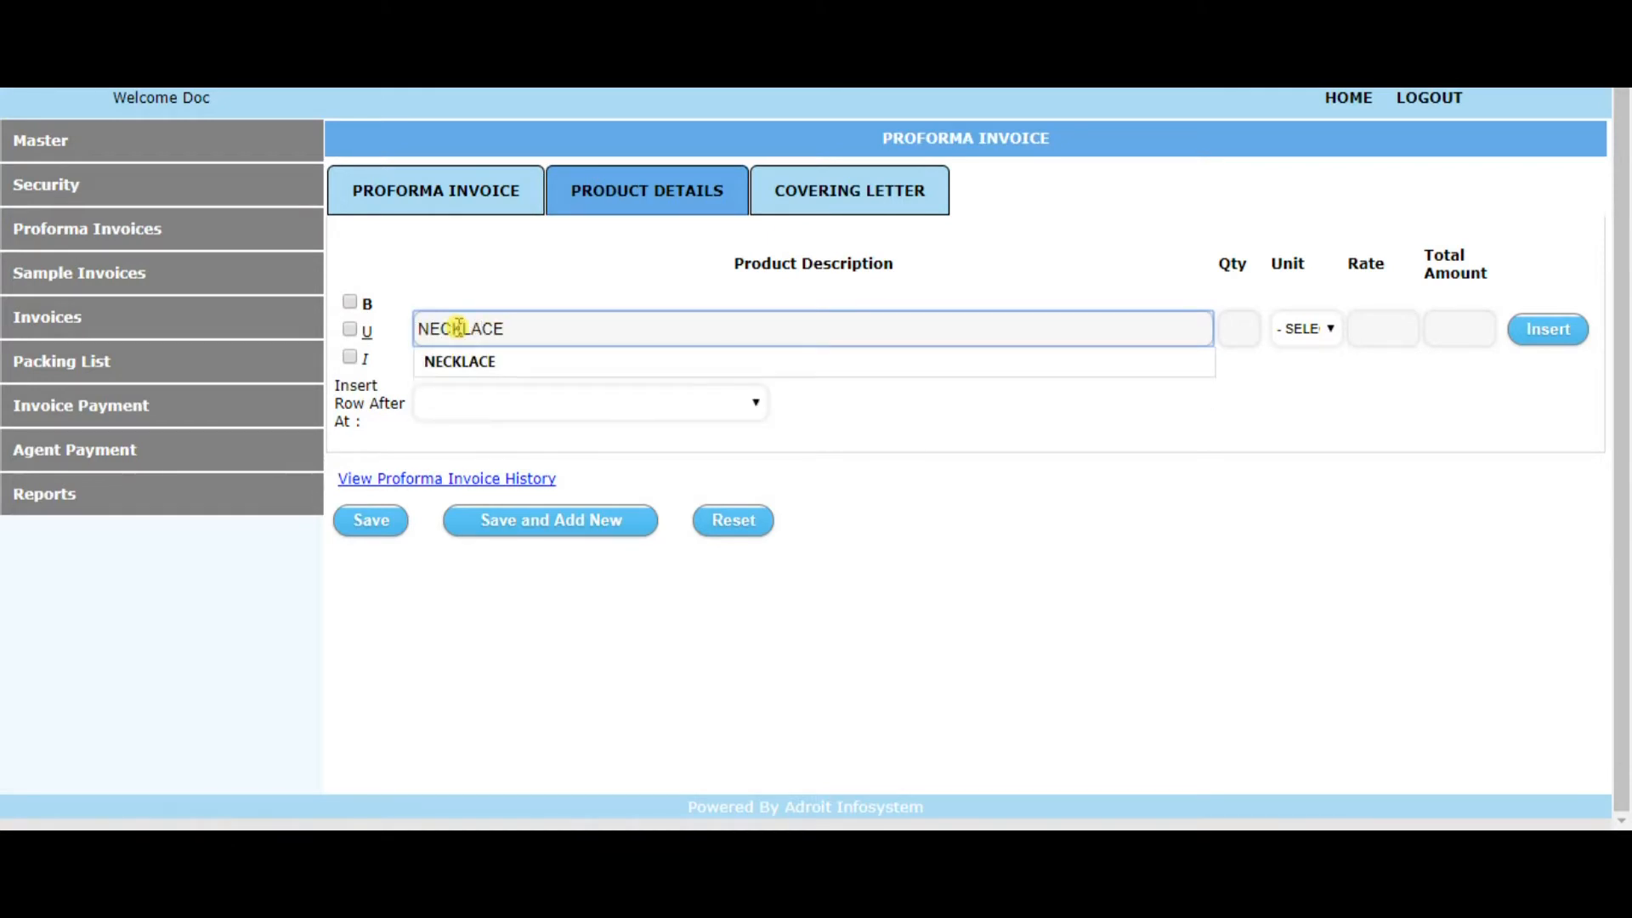
{"action": "left_click", "coordinate": [349, 303]}
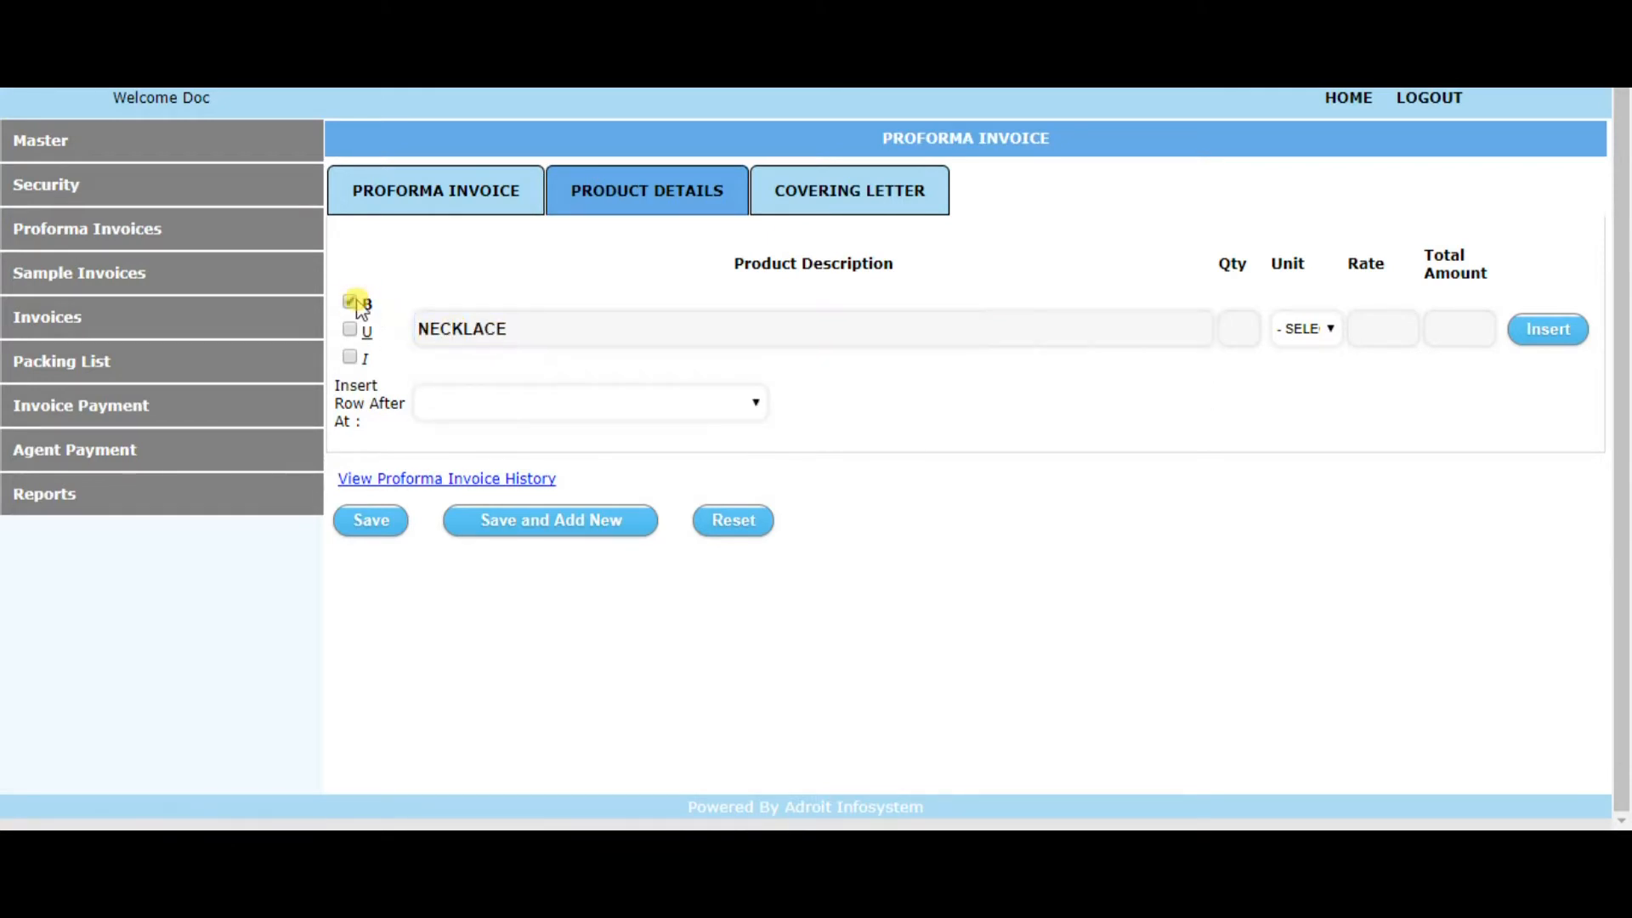
{"action": "left_click", "coordinate": [351, 331]}
{"action": "left_click", "coordinate": [1543, 340]}
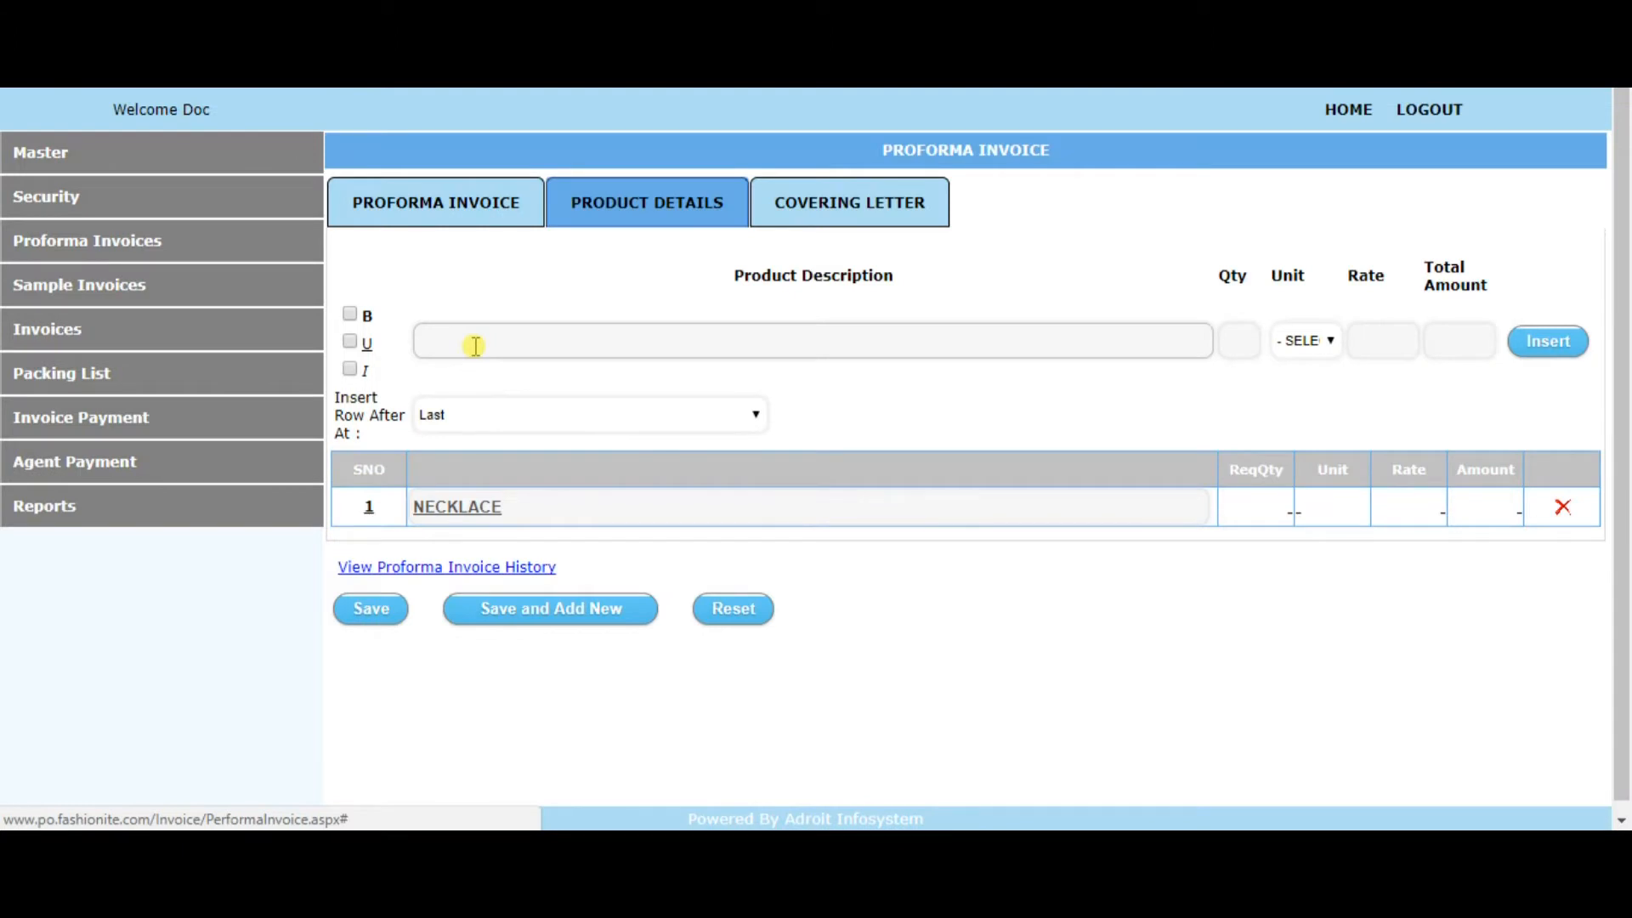
Enter "NK-1001 BLUE COLOR" as the description of the next product row
{"action": "left_click", "coordinate": [476, 346]}
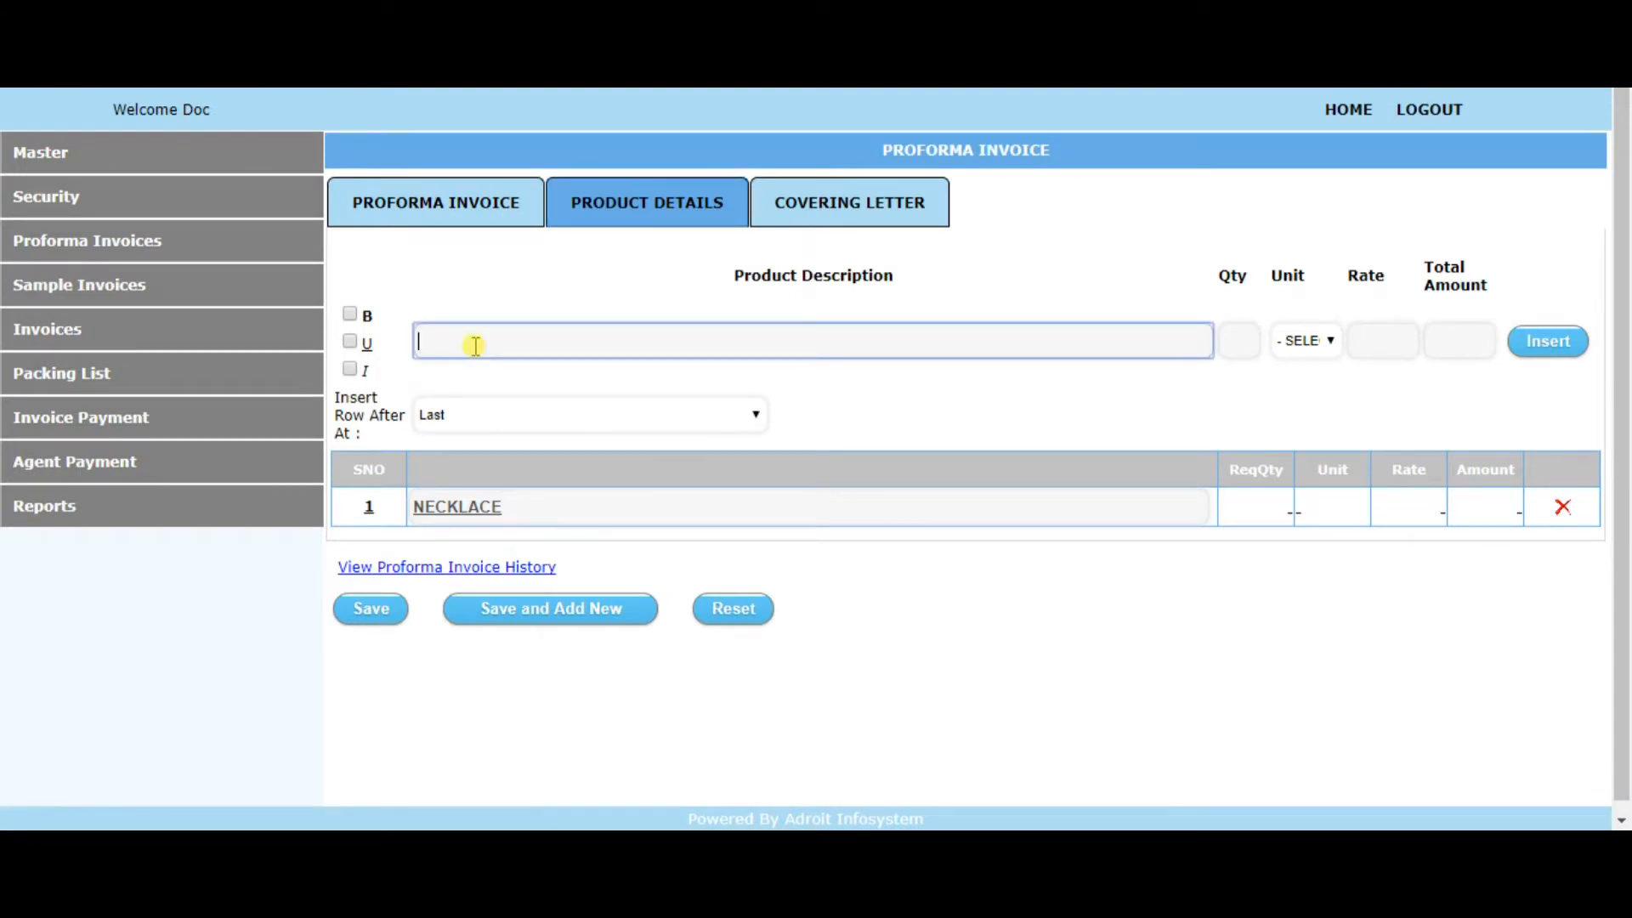
{"action": "type", "text": "nk"}
{"action": "key", "text": "BackSpace"}
{"action": "key", "text": "BackSpace"}
{"action": "type", "text": "NK-1001 BLUE COLOR"}
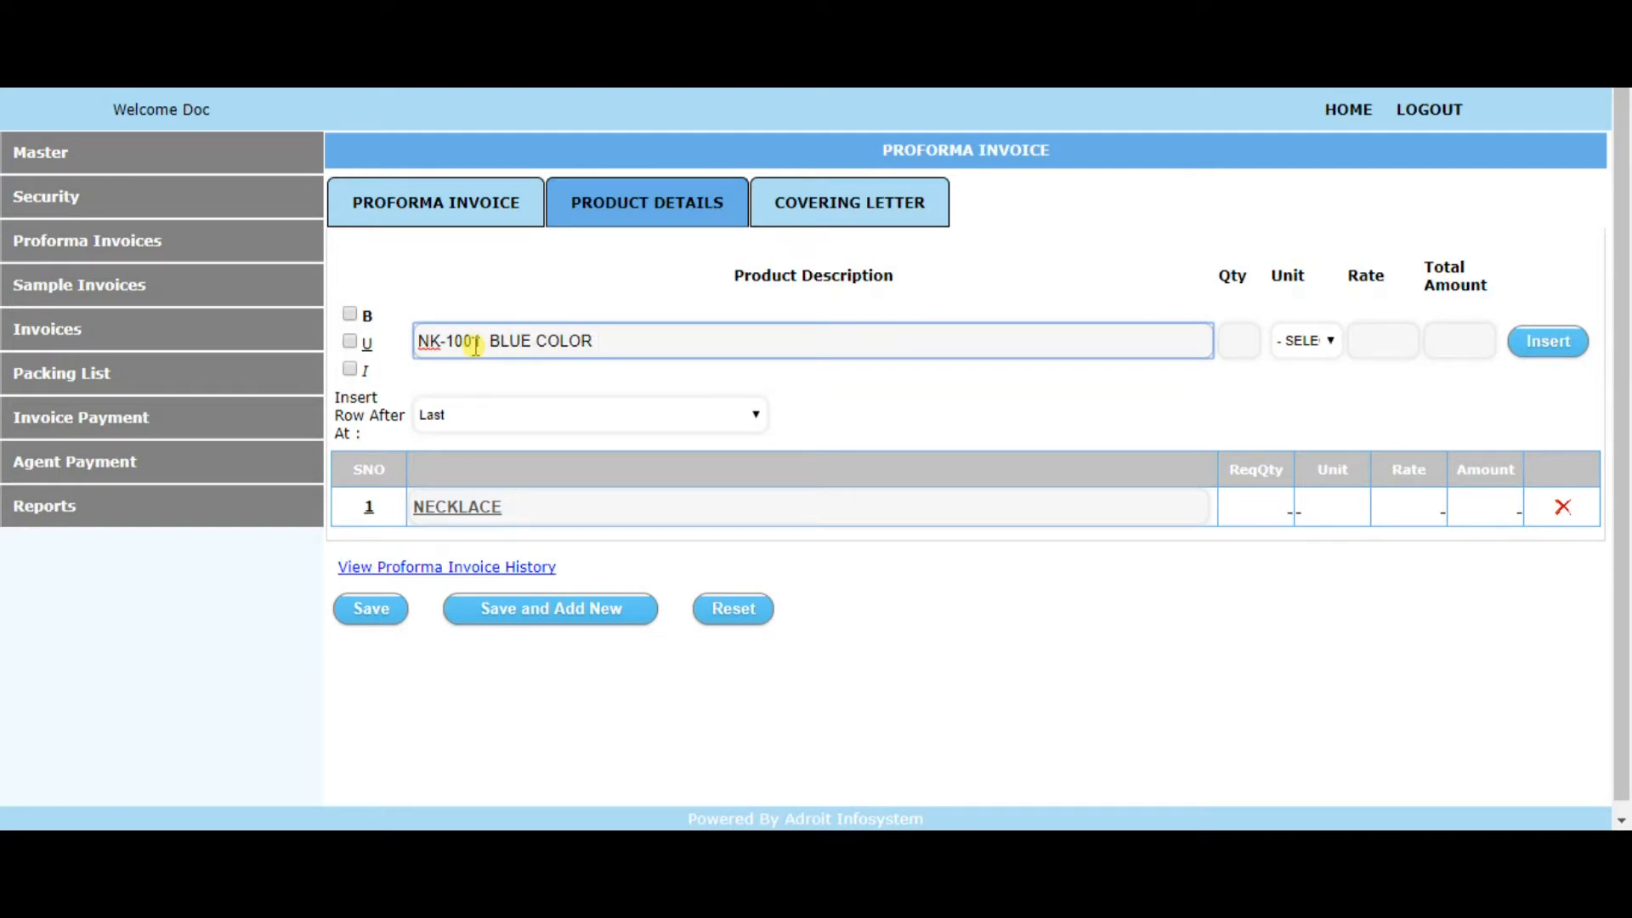
Give the blue necklace a quantity of 50, unit PCS and rate 69, and insert its row into the product list
{"action": "left_click", "coordinate": [1242, 340]}
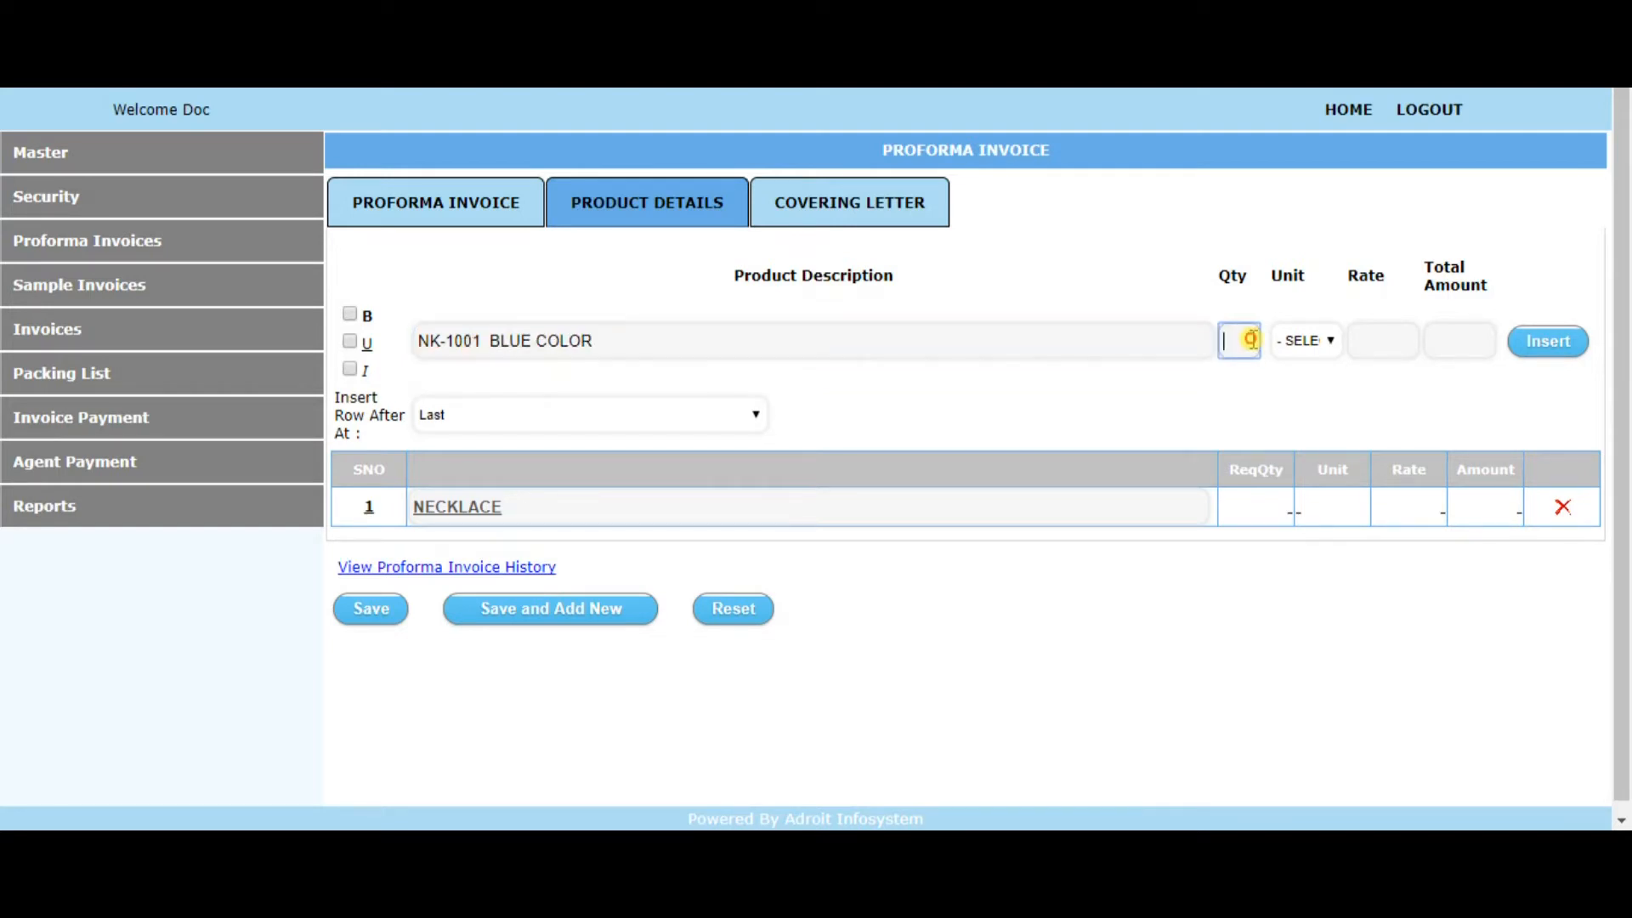
{"action": "type", "text": "50"}
{"action": "left_click", "coordinate": [1288, 341]}
{"action": "left_click", "coordinate": [1312, 493]}
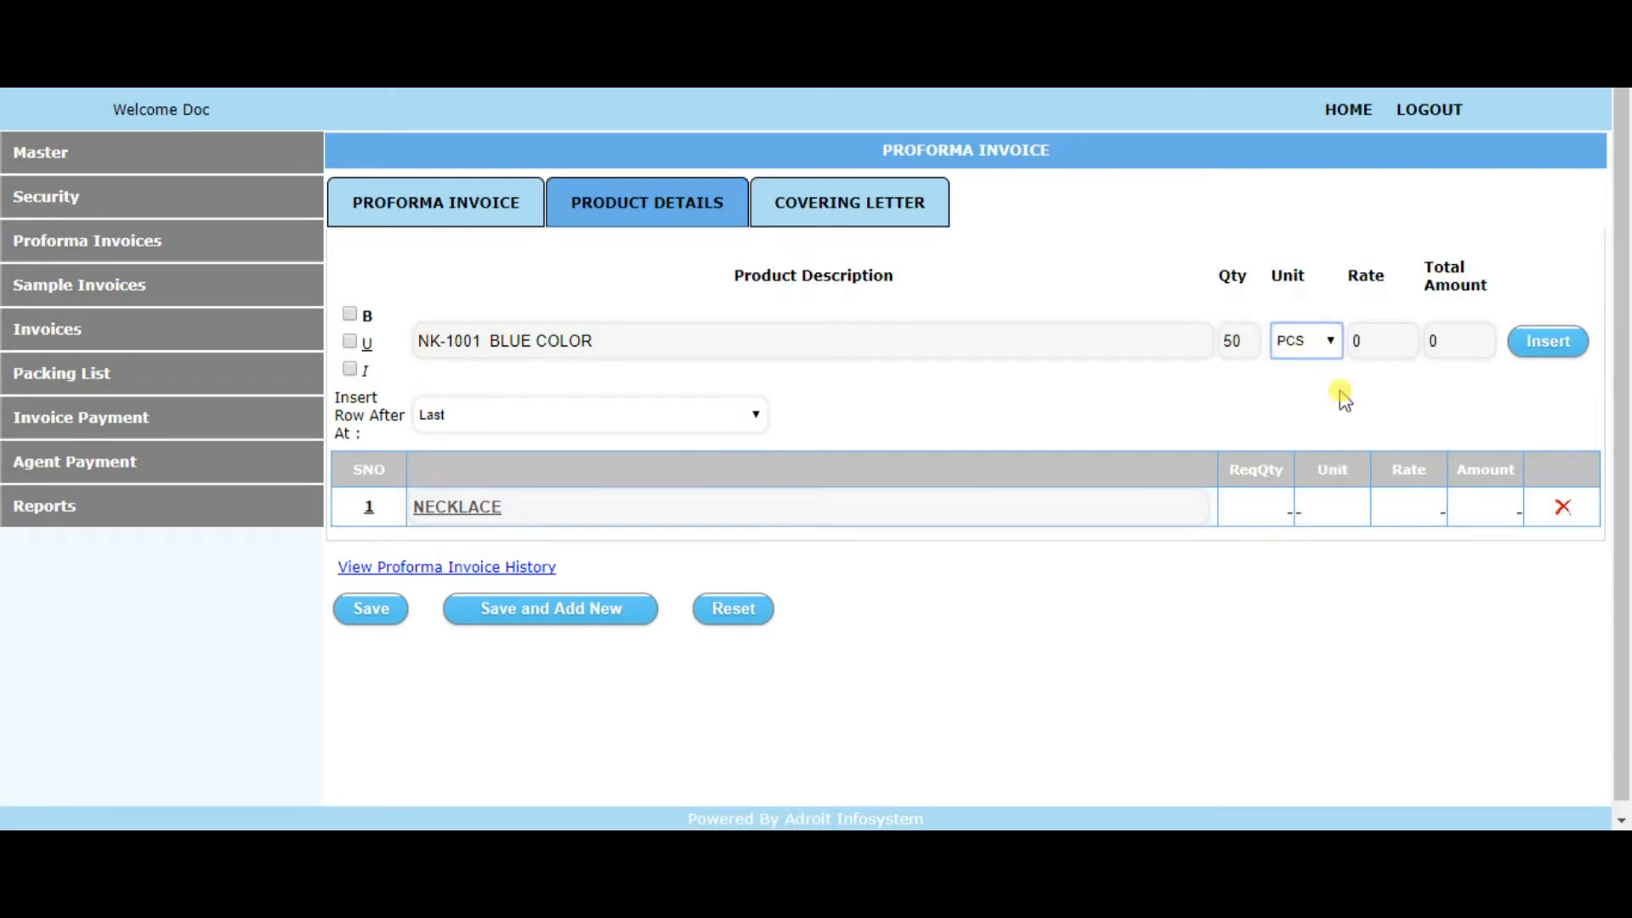
{"action": "left_click", "coordinate": [1360, 340]}
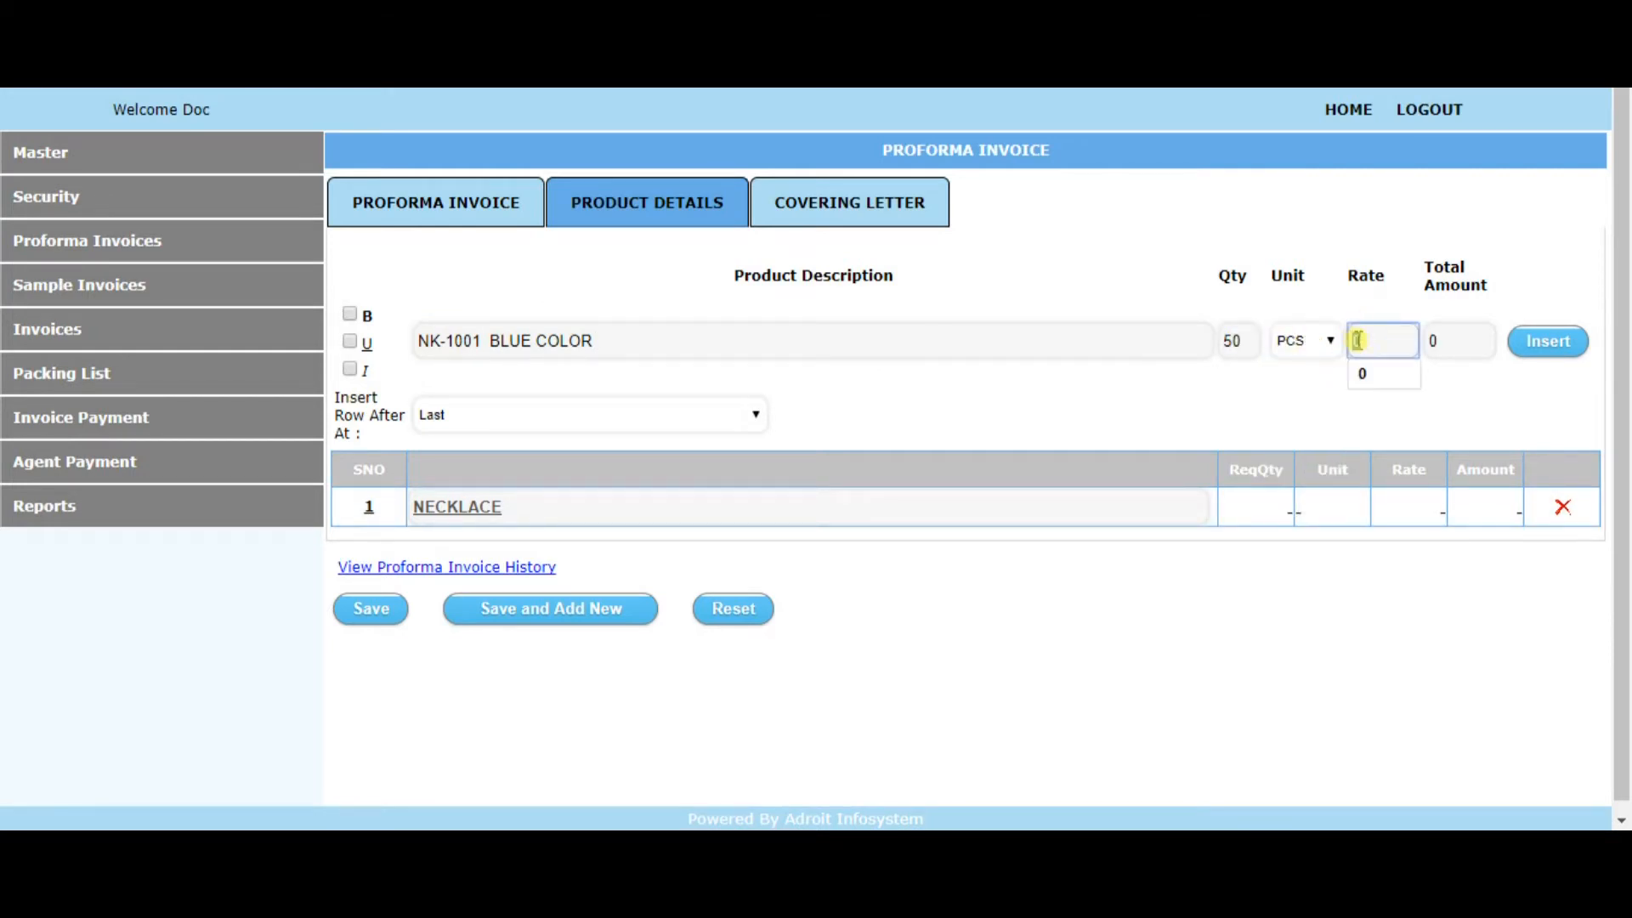
{"action": "type", "text": "69"}
{"action": "left_click", "coordinate": [1438, 340]}
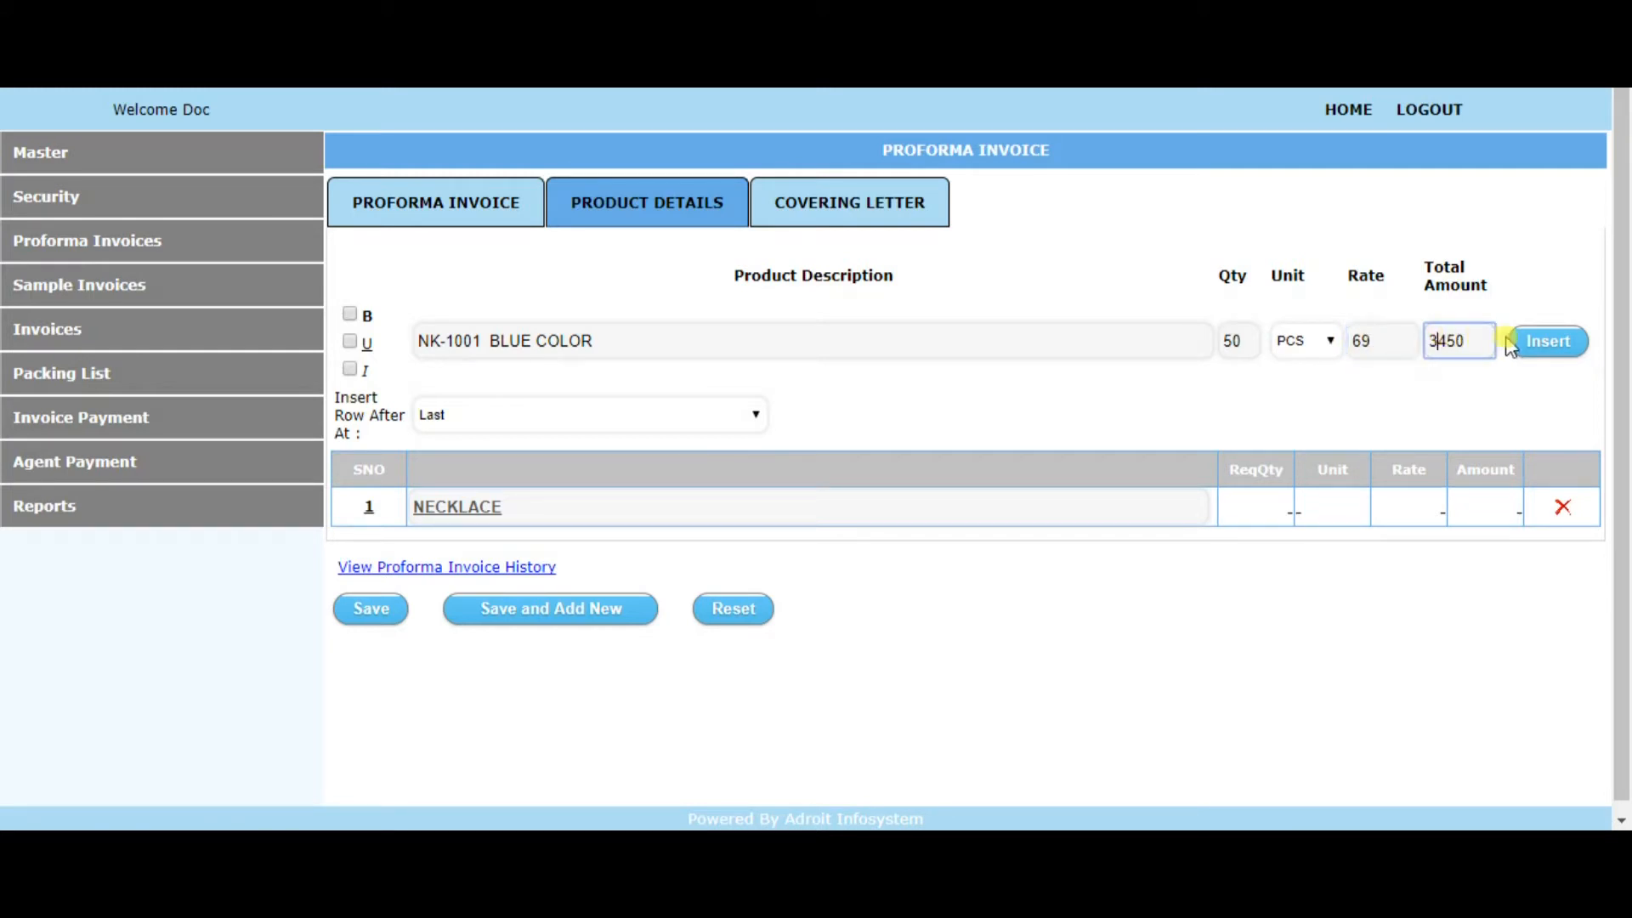
{"action": "left_click", "coordinate": [1562, 349]}
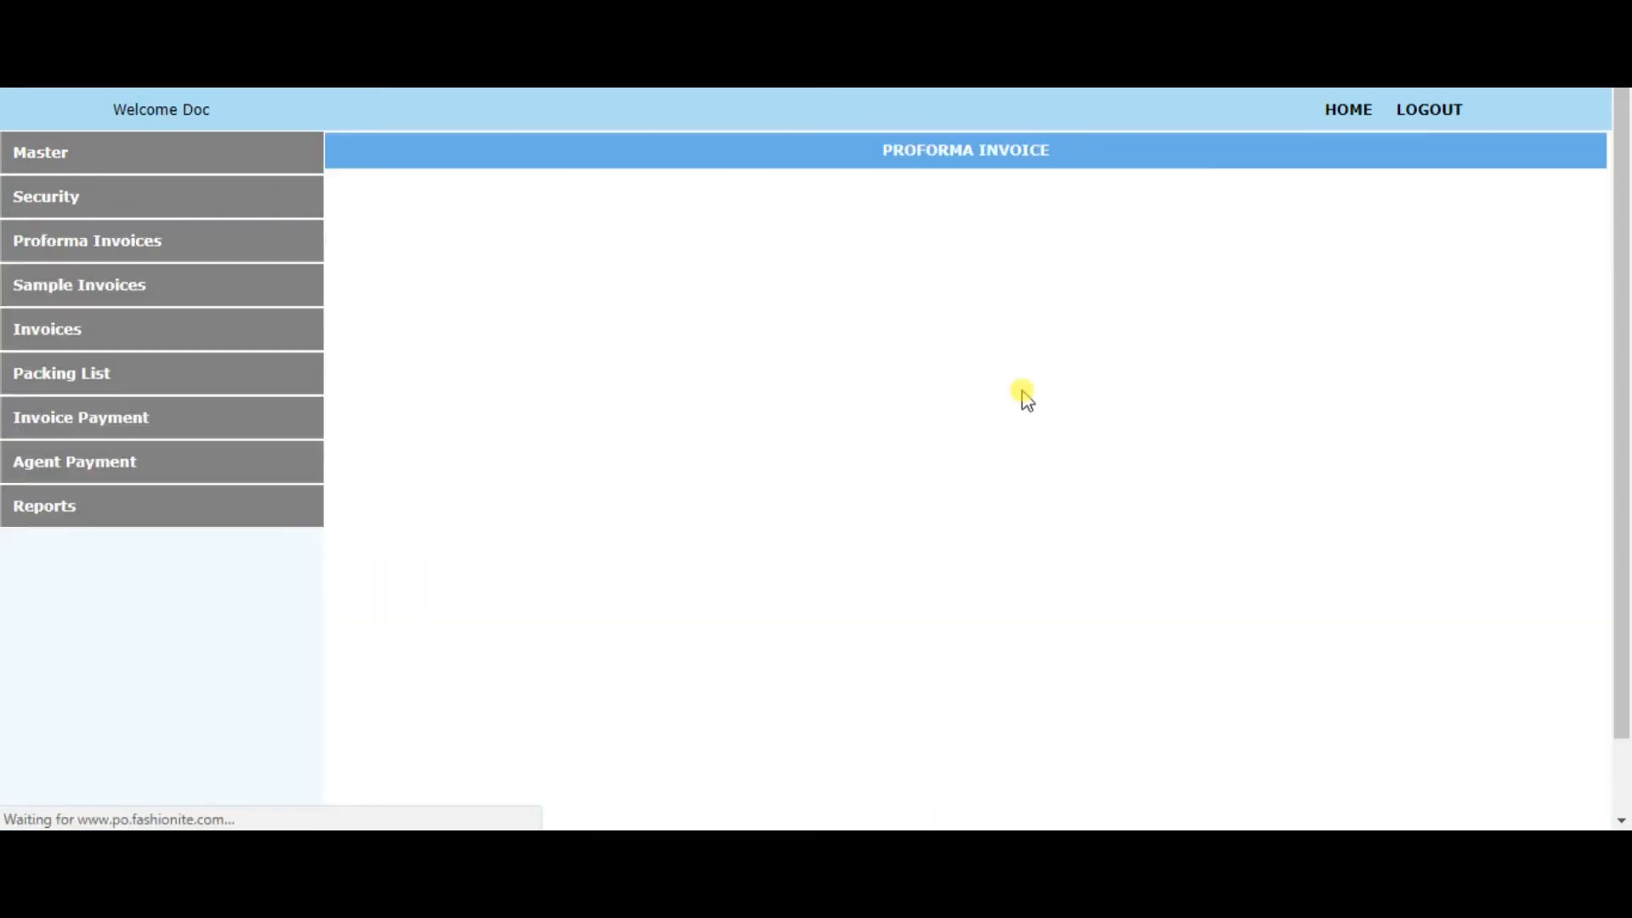
Enter "NK-1000 YELLOW COLOR" as the description of another product row
{"action": "left_click", "coordinate": [554, 343]}
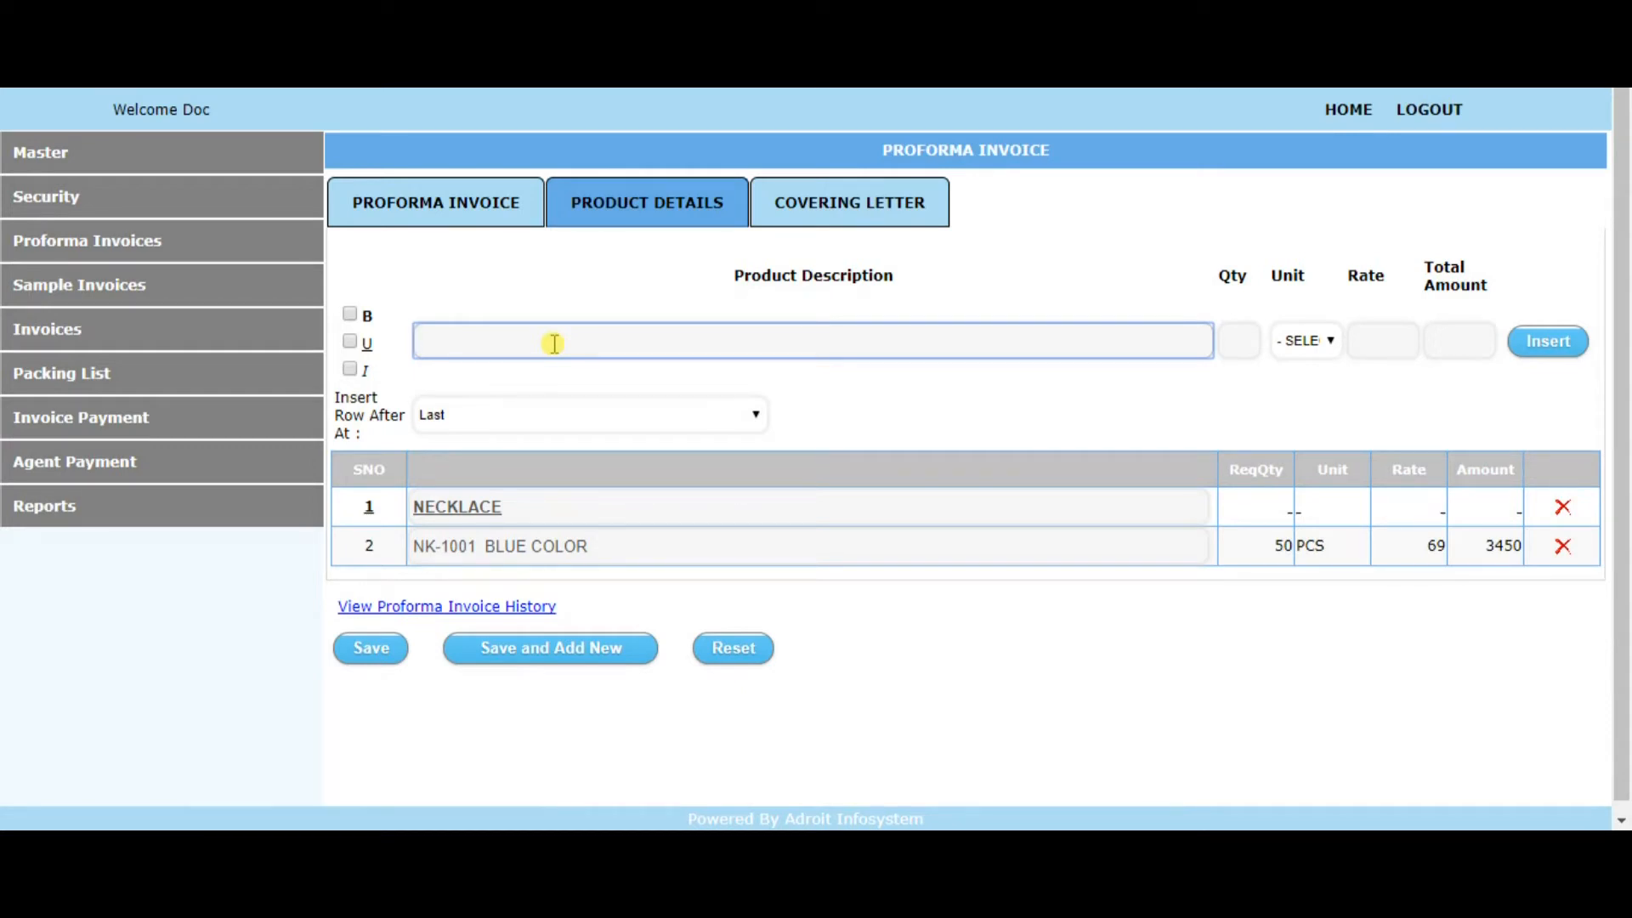
{"action": "type", "text": "NK-1"}
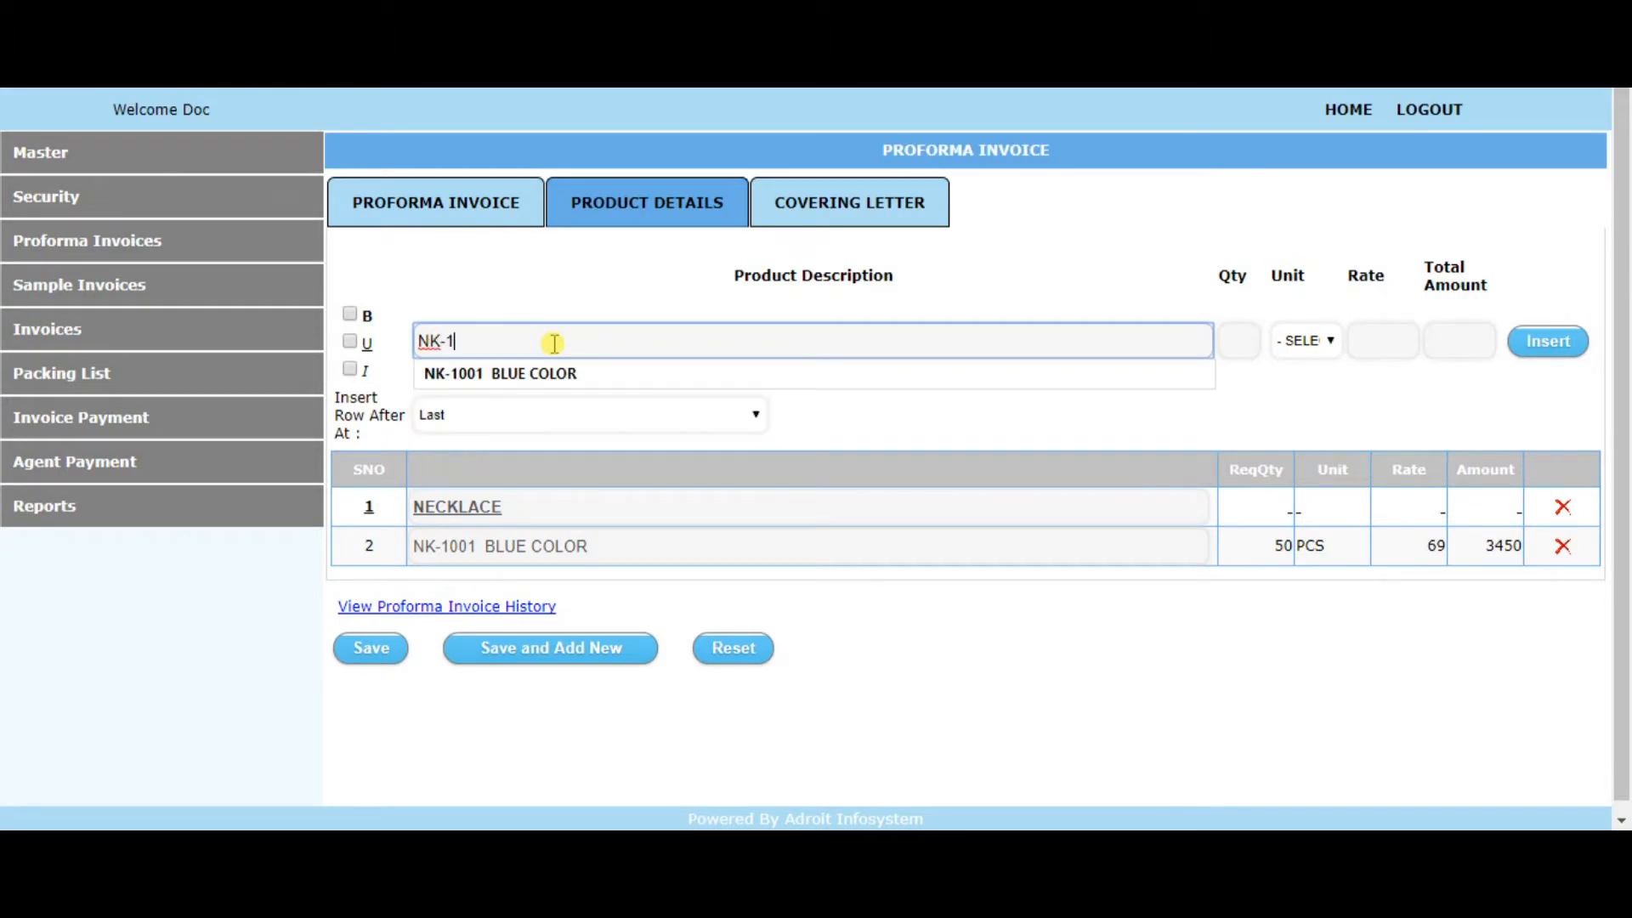
{"action": "type", "text": "000 Y"}
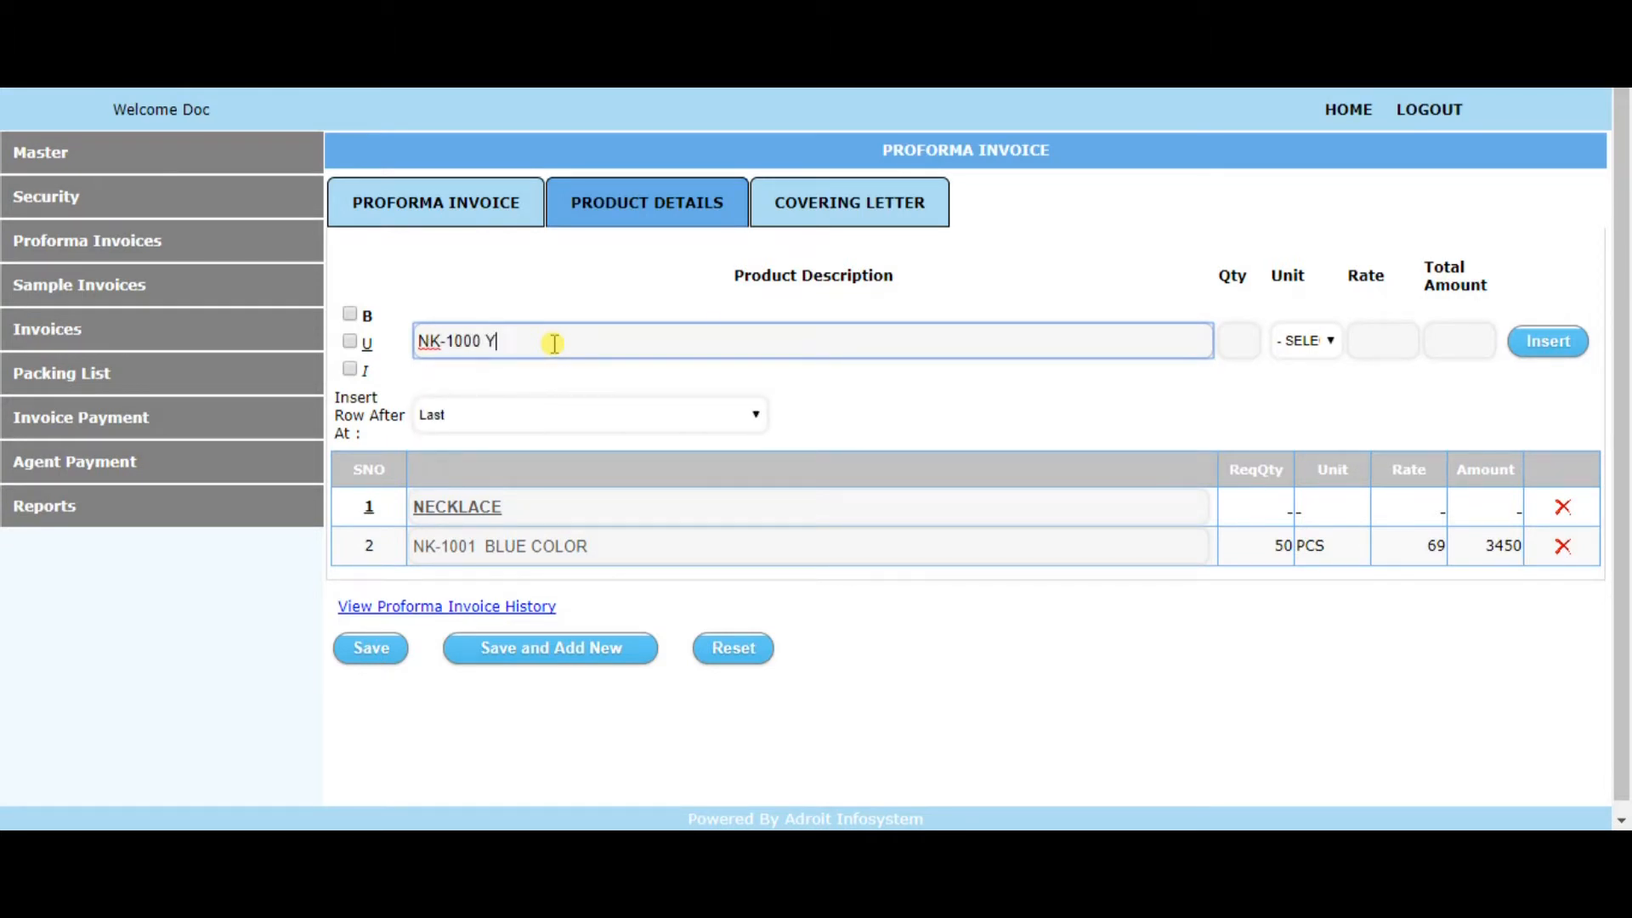
{"action": "type", "text": "ELLOW COLOR"}
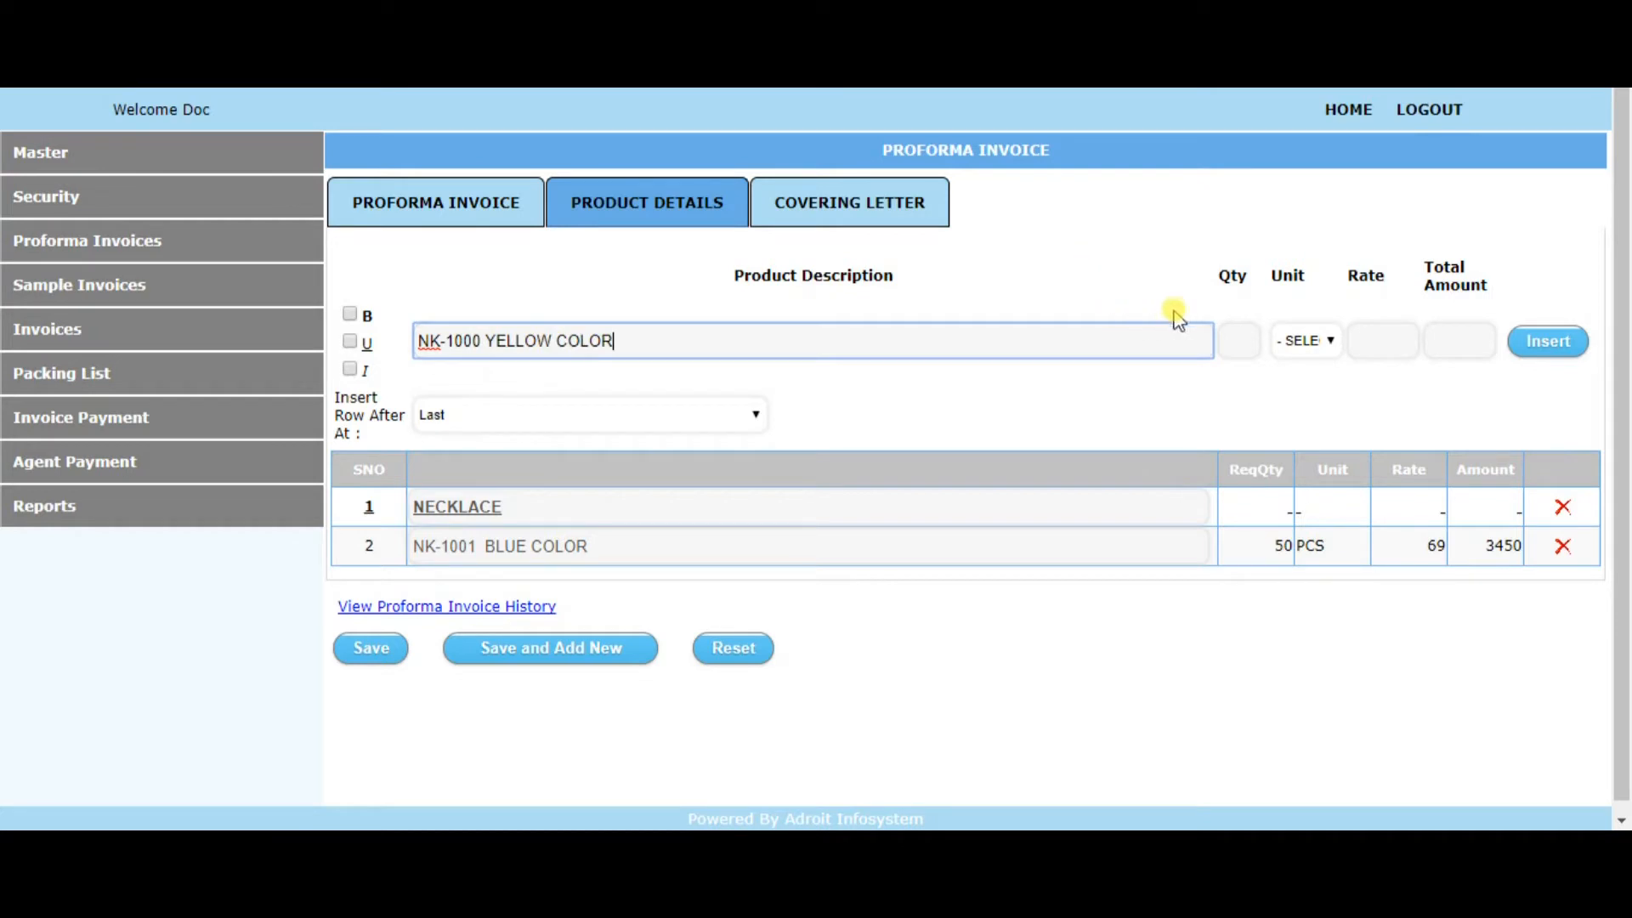
Give the yellow necklace a quantity of 40, unit PCS and rate 100, and let its total amount be calculated
{"action": "left_click", "coordinate": [1234, 341]}
{"action": "type", "text": "40"}
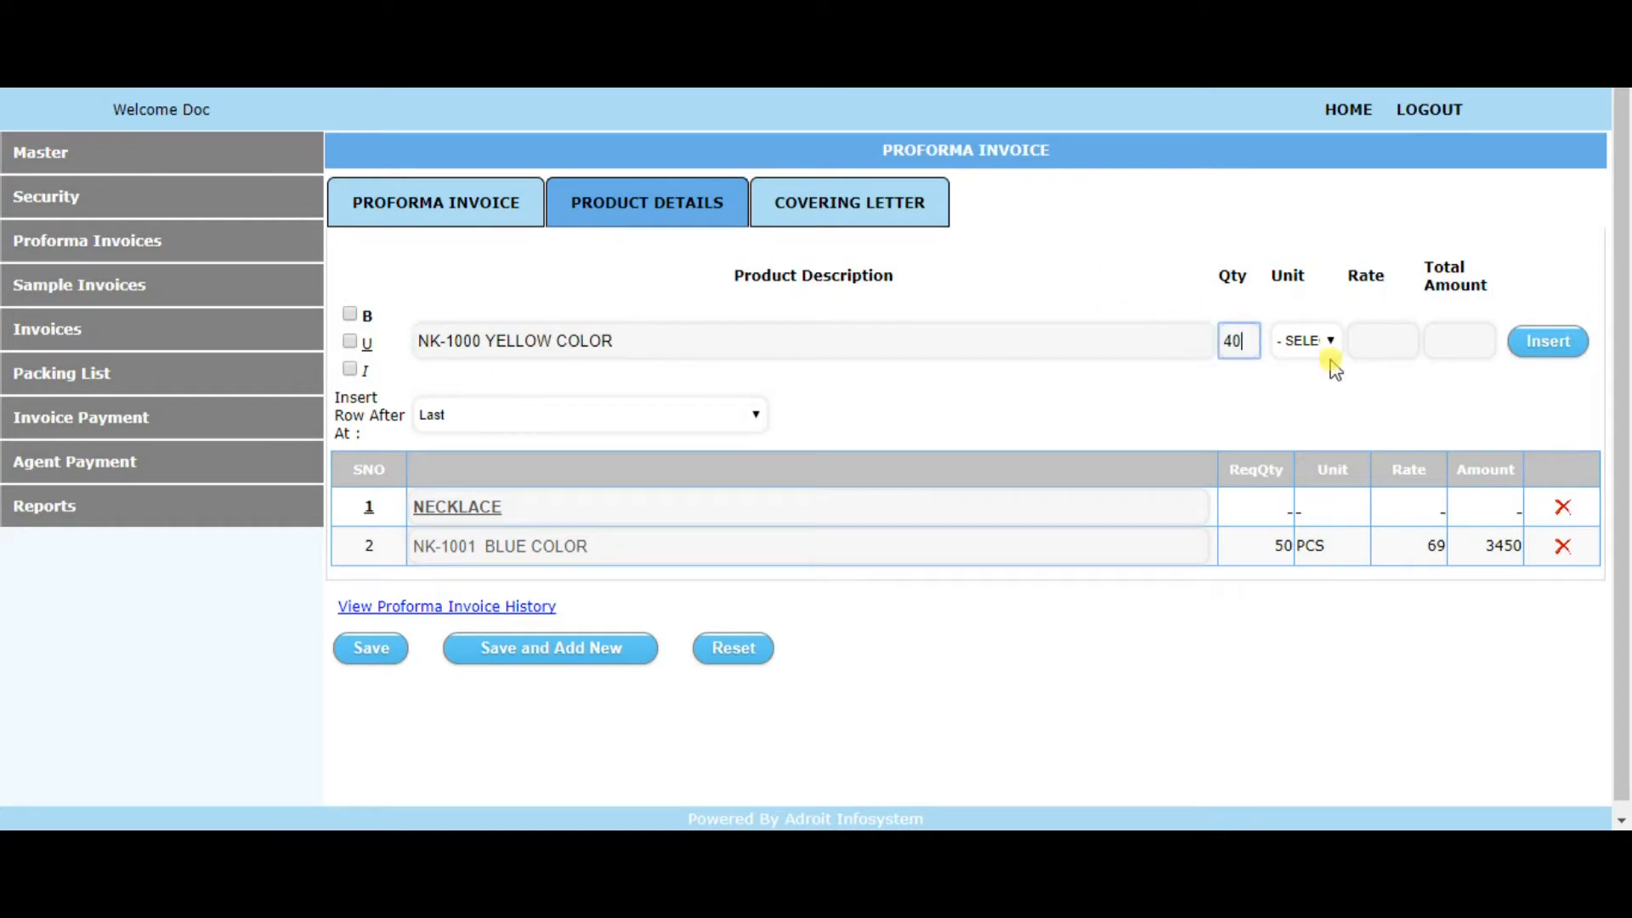
{"action": "left_click", "coordinate": [1303, 340]}
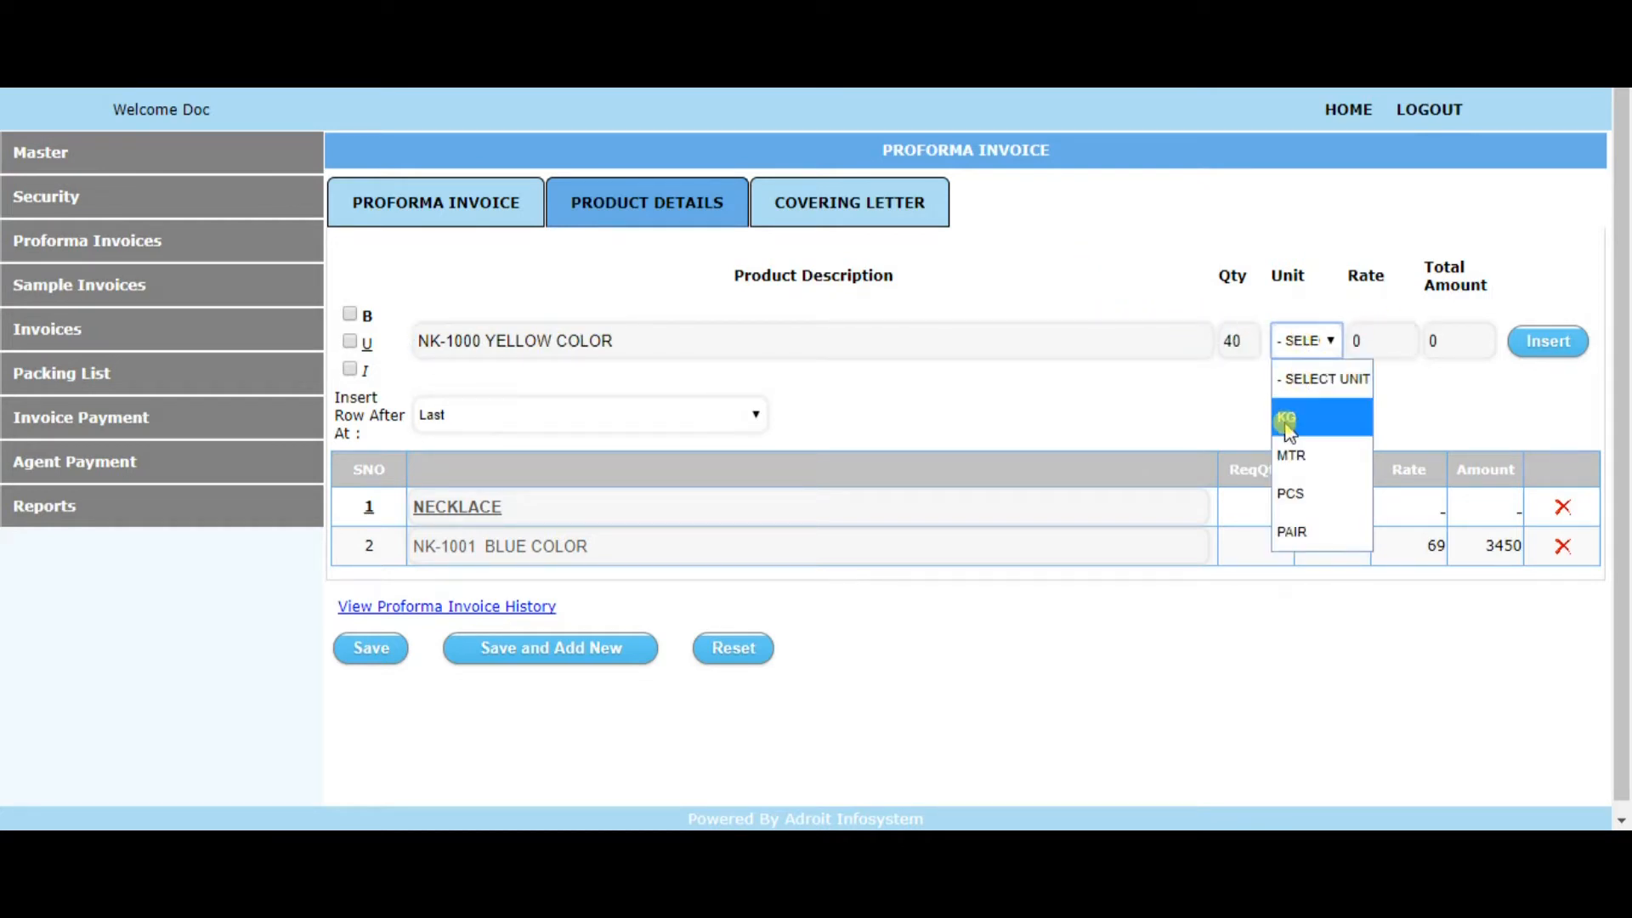
{"action": "left_click", "coordinate": [1292, 493]}
{"action": "left_click", "coordinate": [1364, 341]}
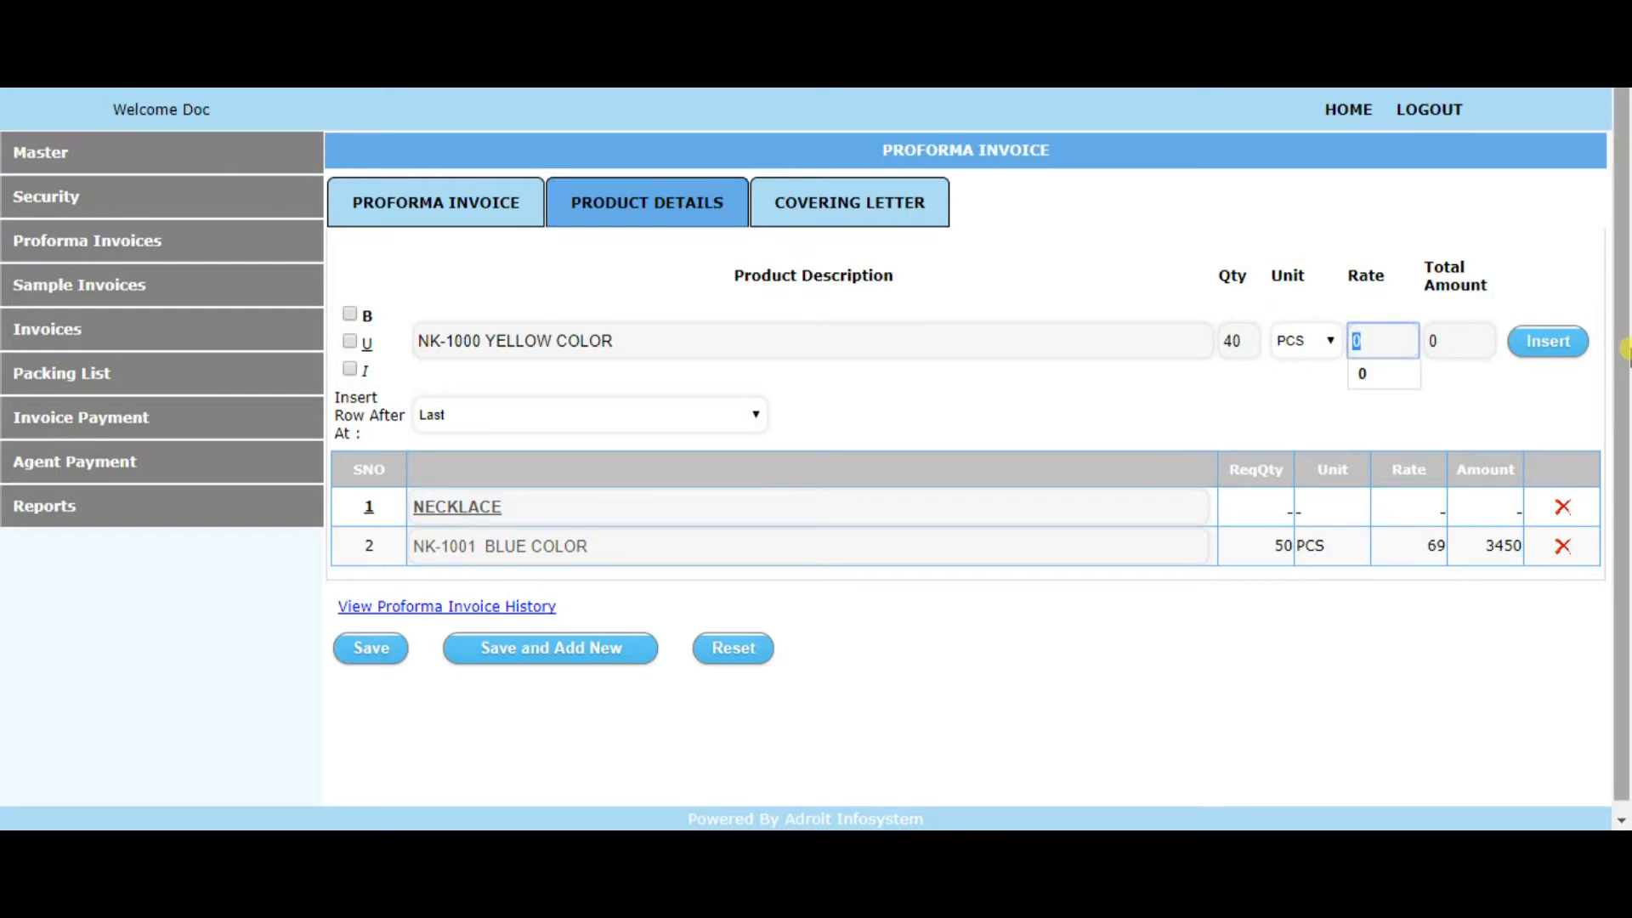
{"action": "type", "text": "100"}
{"action": "left_click", "coordinate": [1475, 348]}
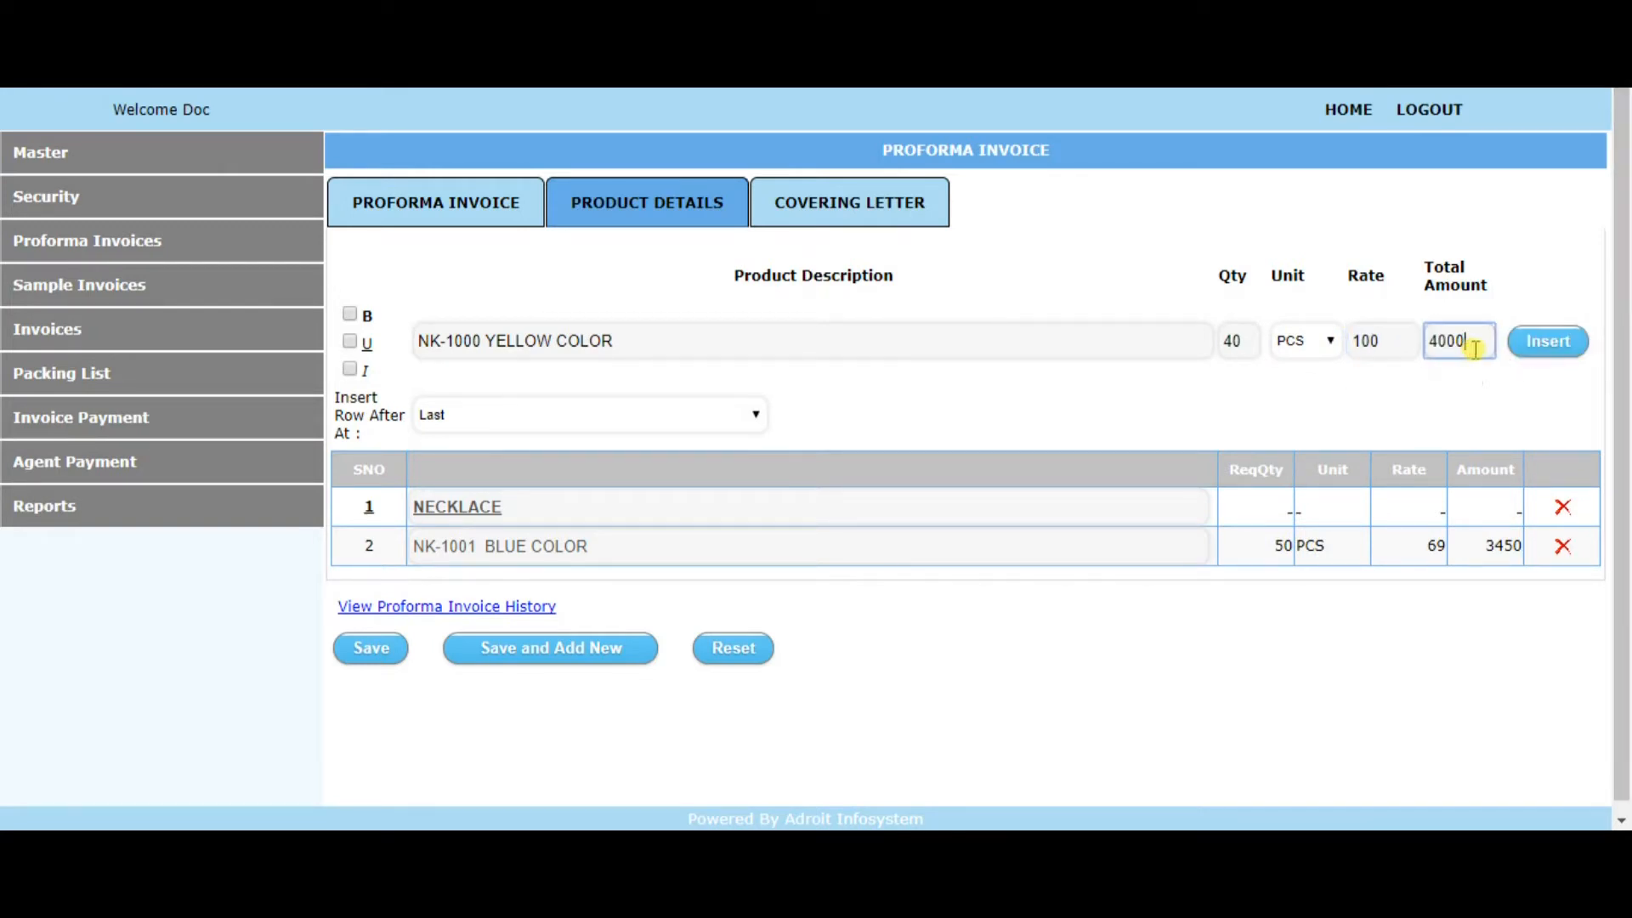
Insert the yellow necklace row after row 1, directly below the NECKLACE heading in the product list
{"action": "left_click", "coordinate": [609, 416]}
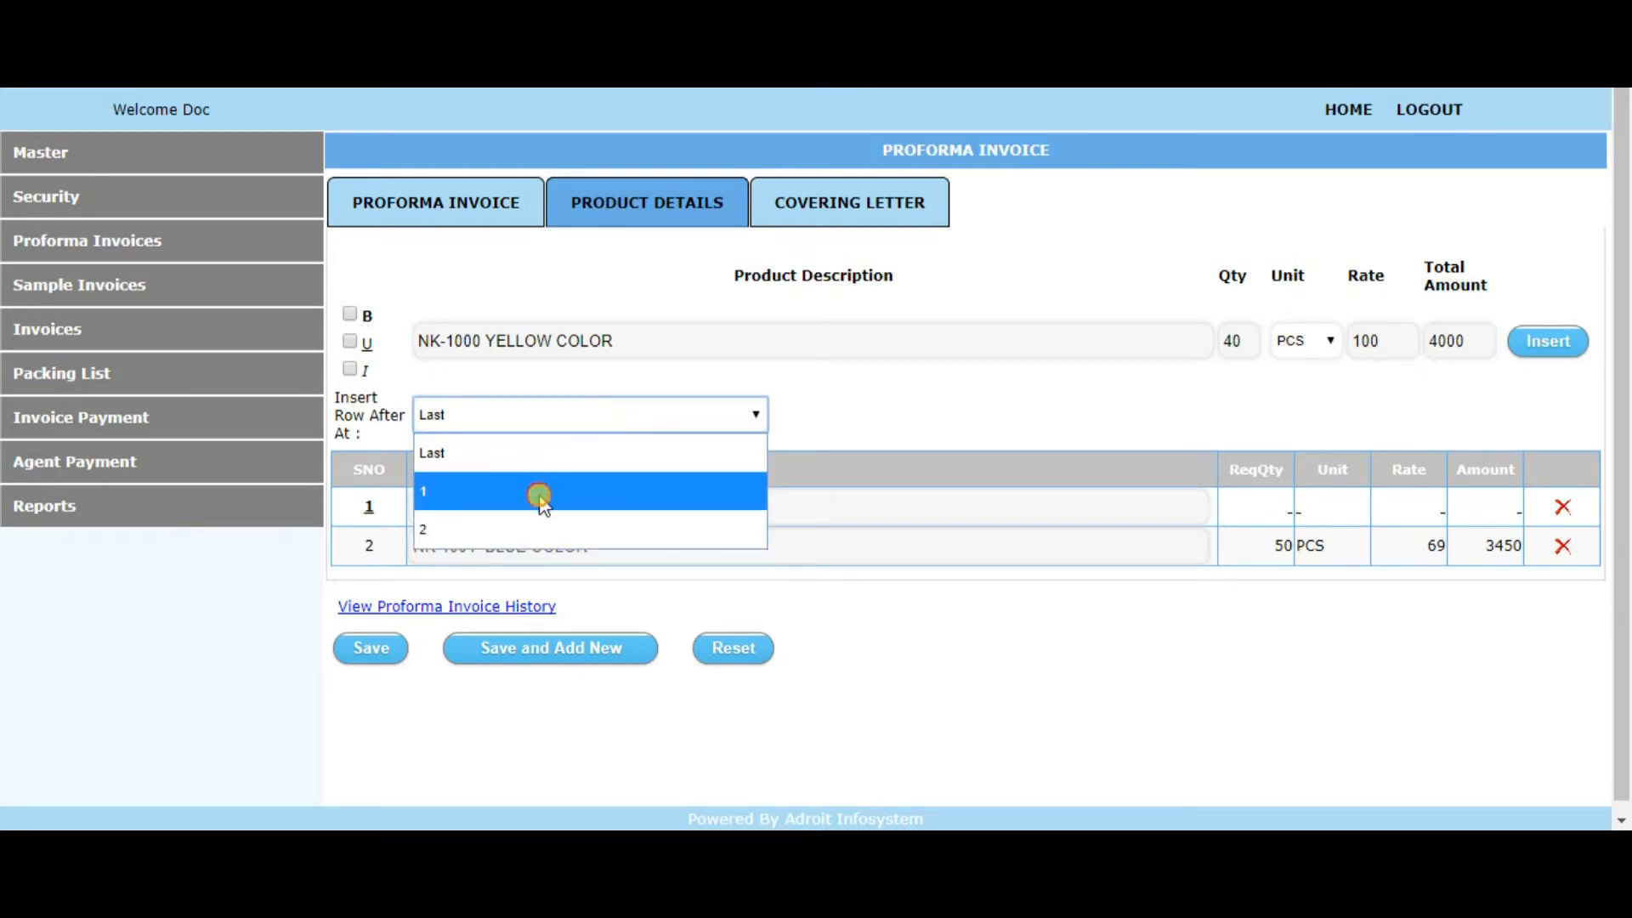
{"action": "left_click", "coordinate": [539, 488]}
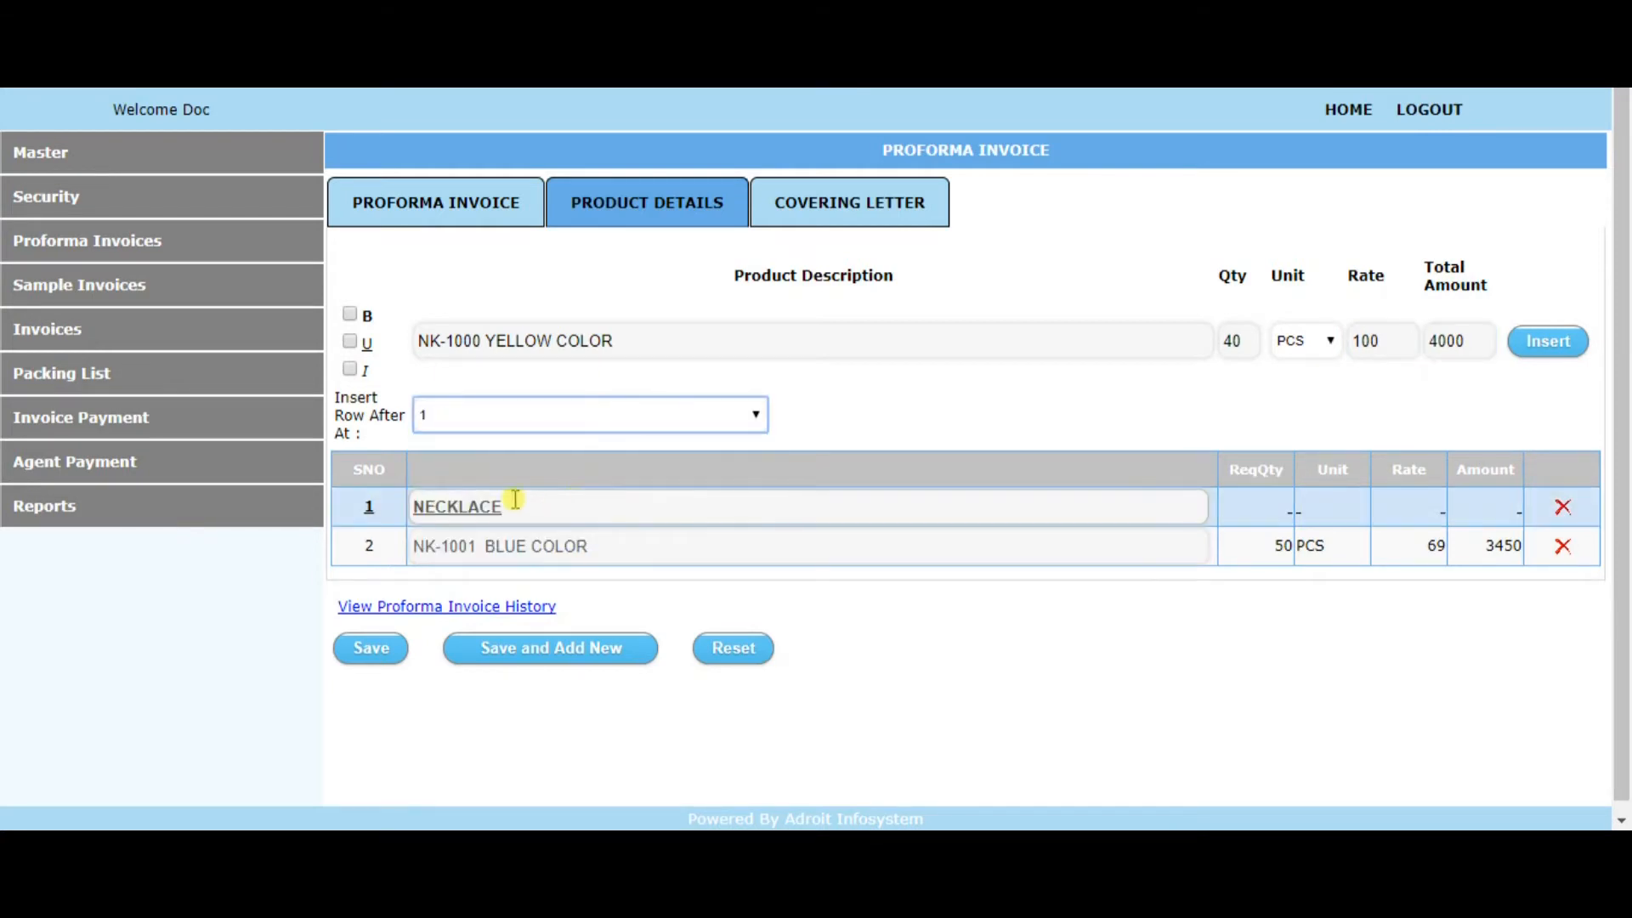
{"action": "left_click", "coordinate": [576, 419]}
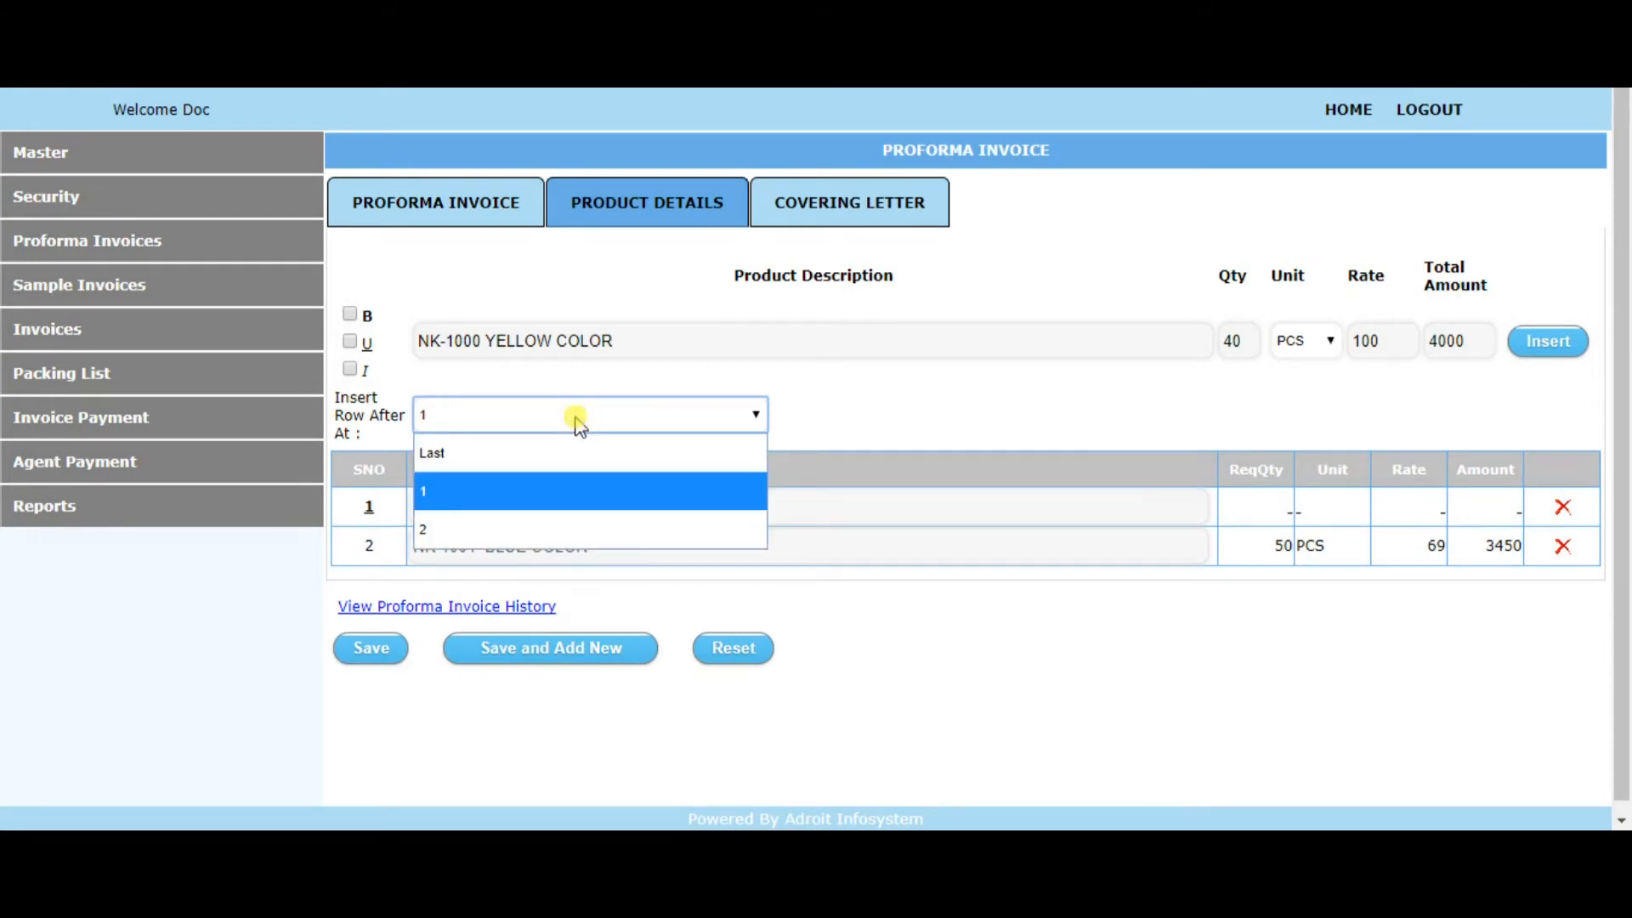
{"action": "left_click", "coordinate": [577, 420]}
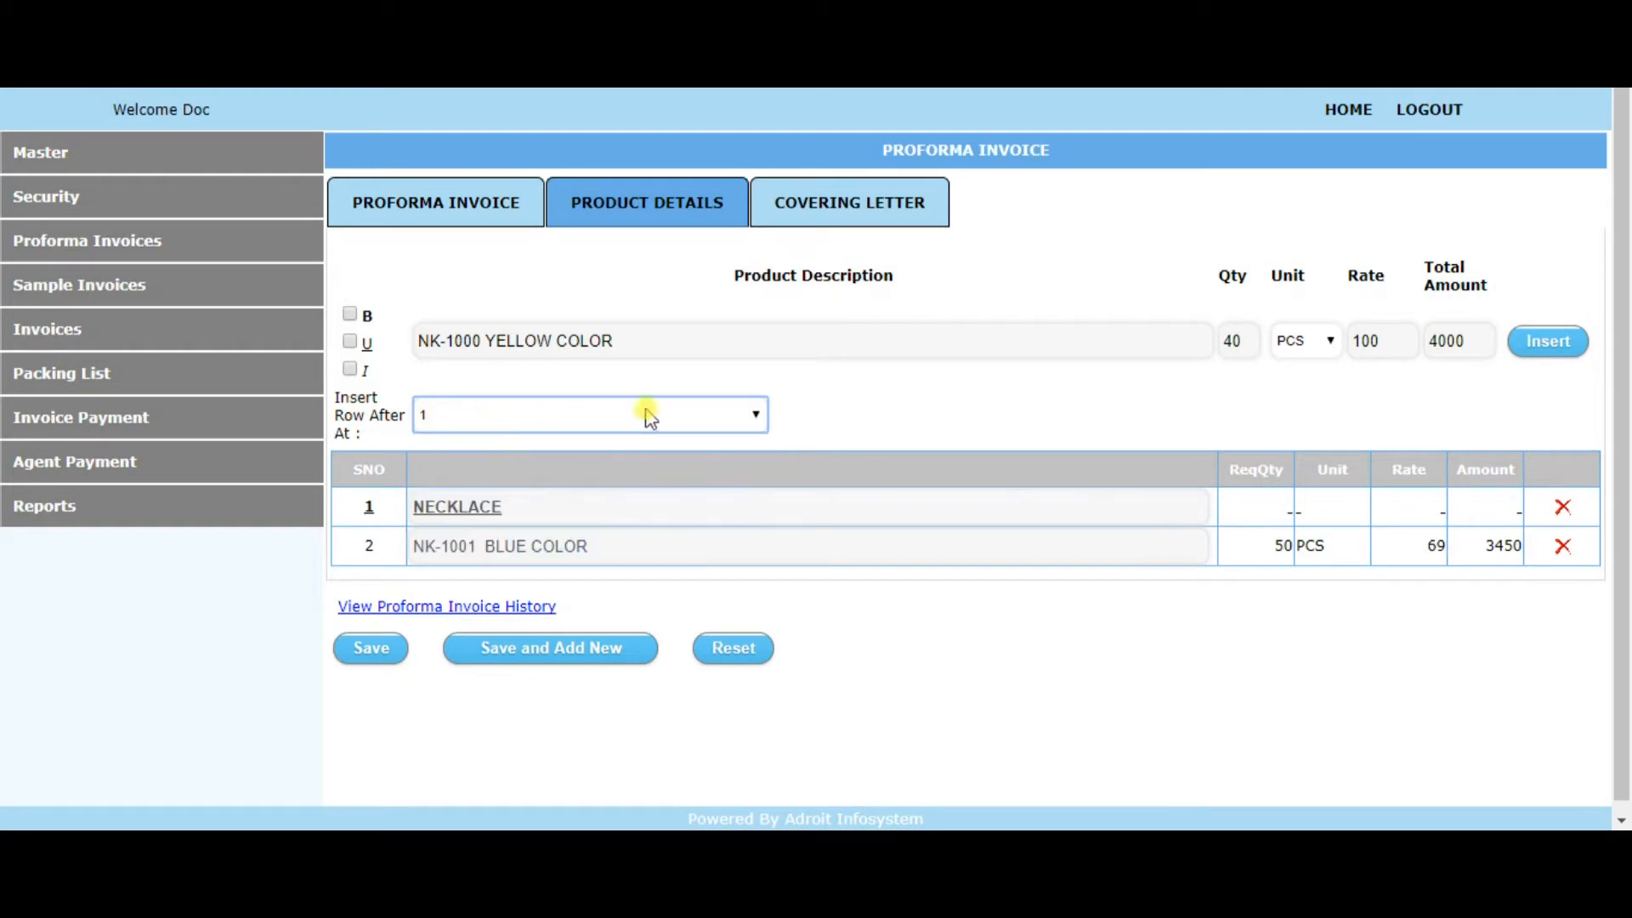
{"action": "left_click", "coordinate": [1549, 341]}
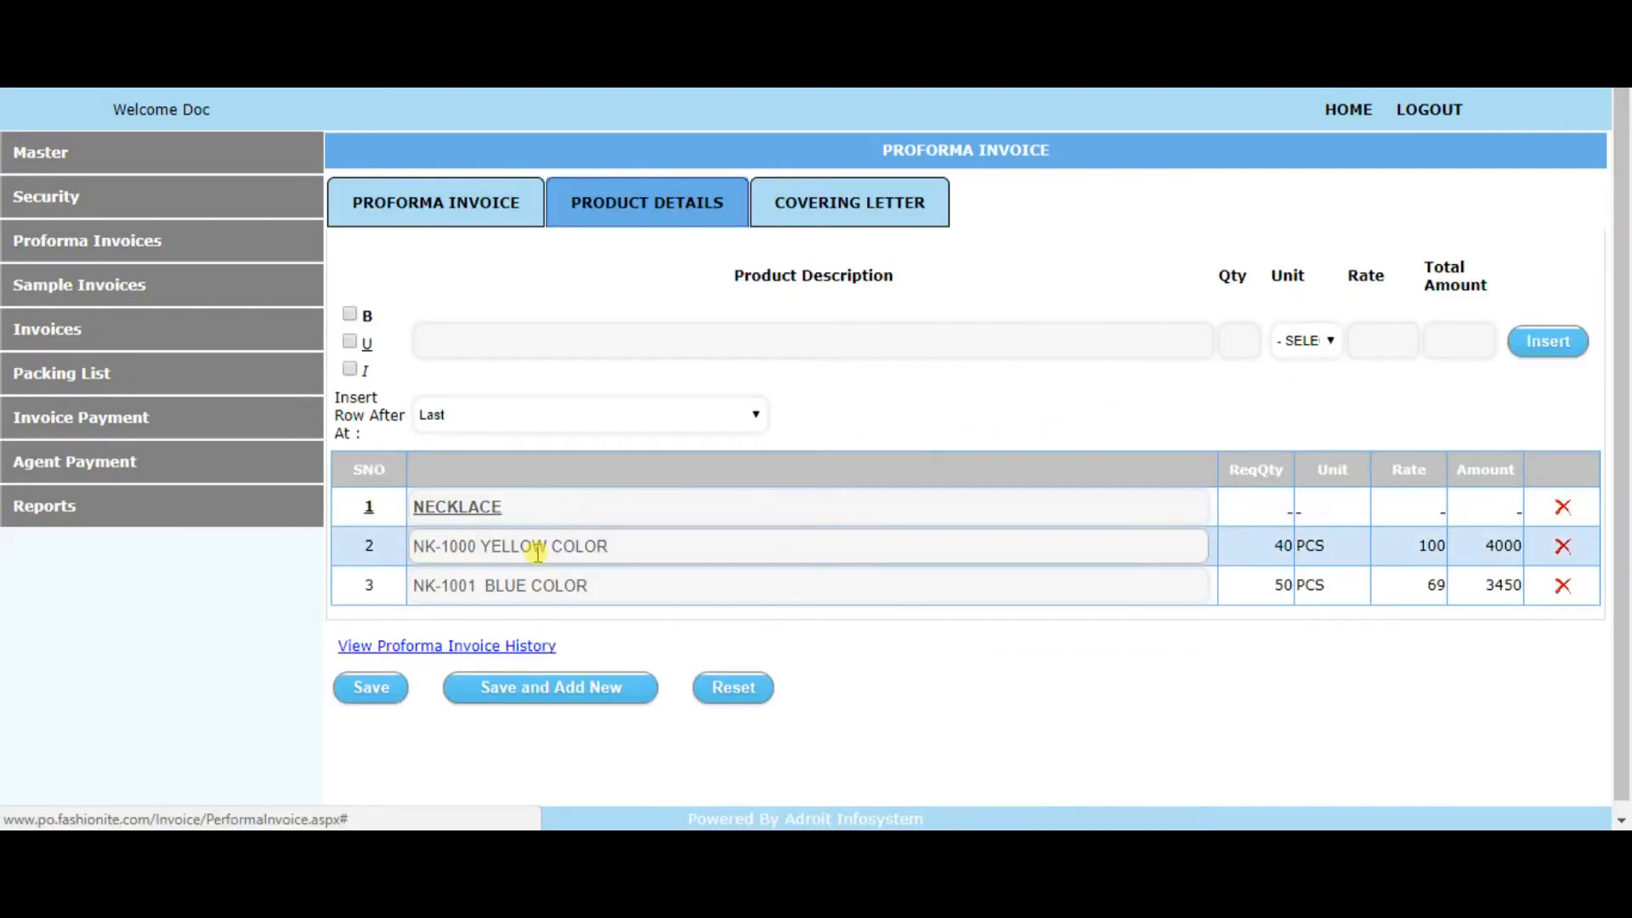
{"action": "left_click_drag", "start_coordinate": [477, 546], "coordinate": [625, 547]}
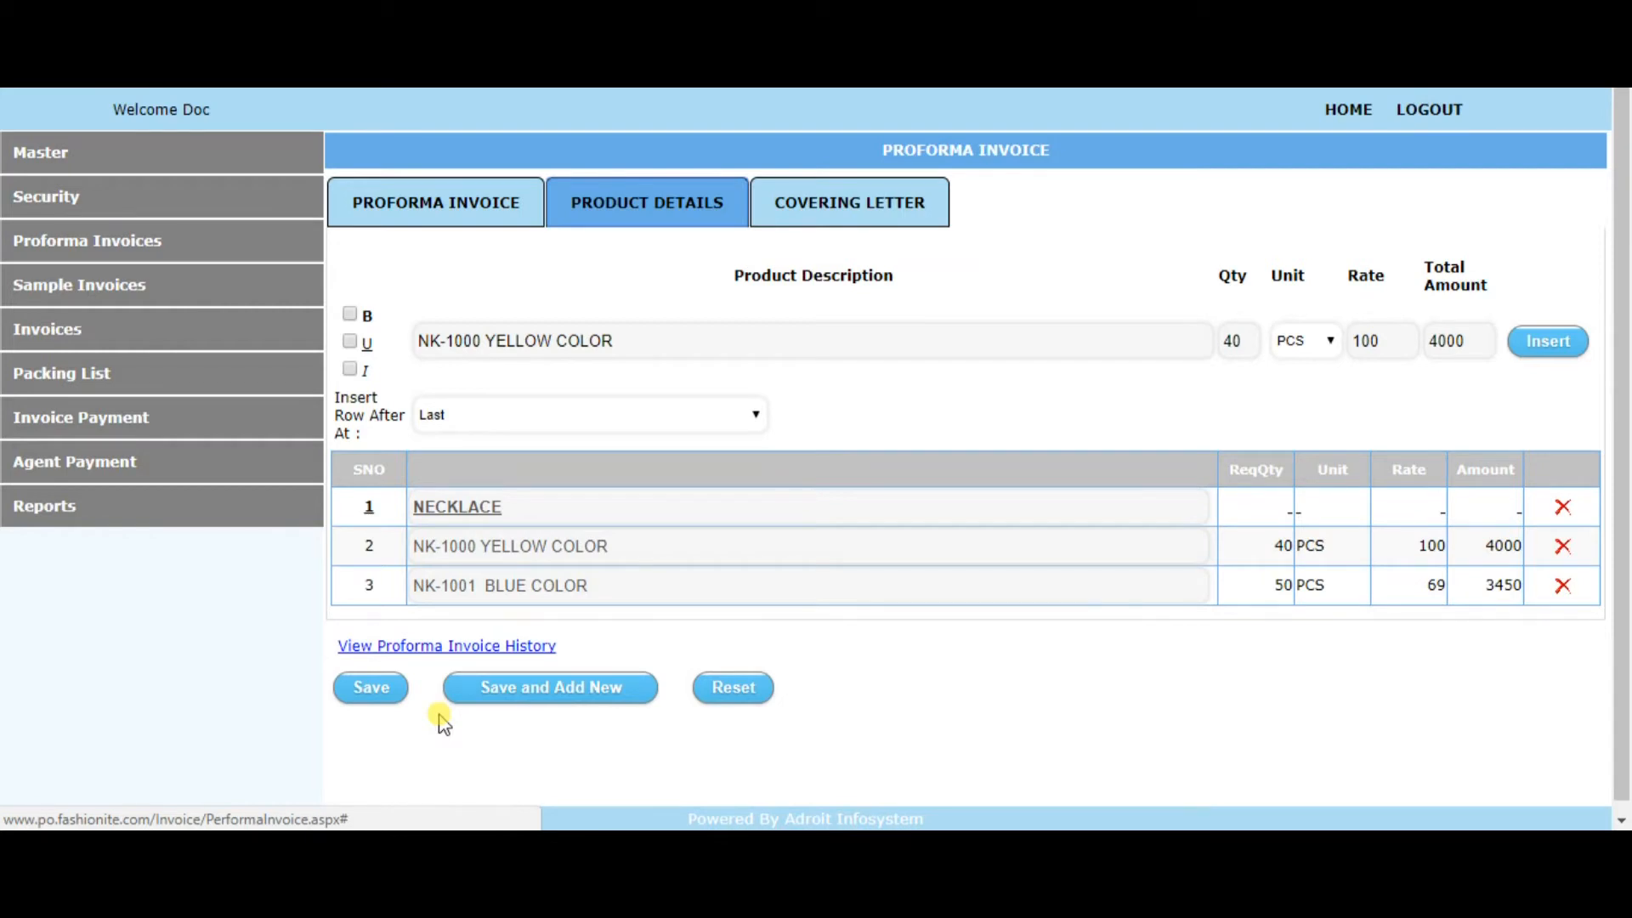
Try to save the proforma invoice with its product rows
{"action": "scroll", "coordinate": [765, 527], "scroll_direction": "down", "scroll_amount": 1}
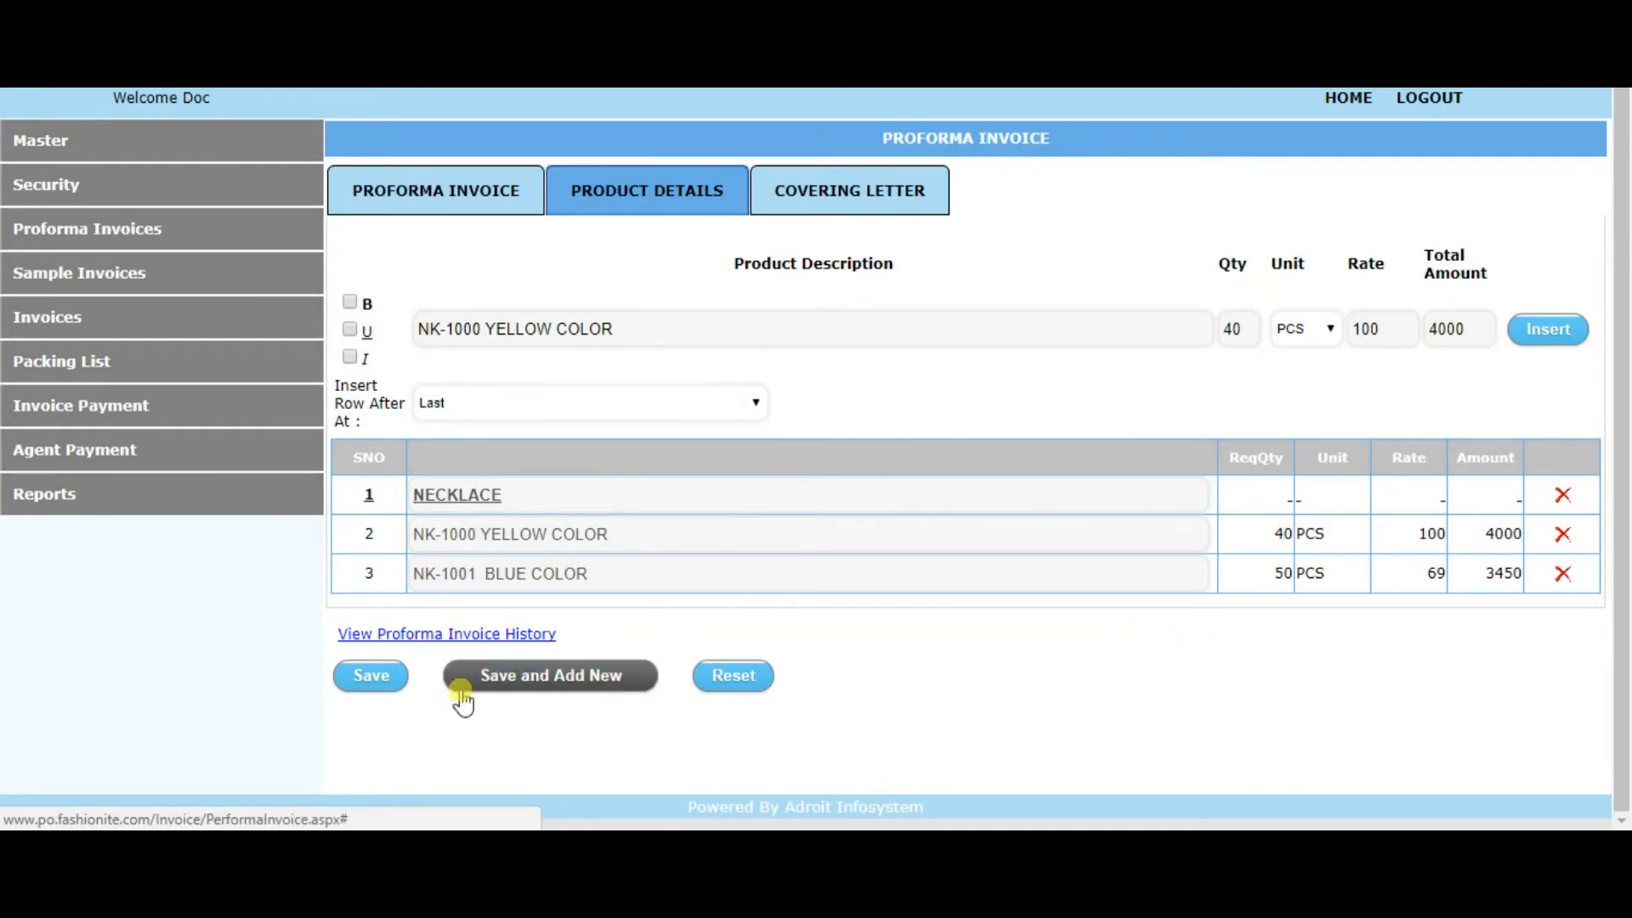
{"action": "left_click", "coordinate": [371, 688]}
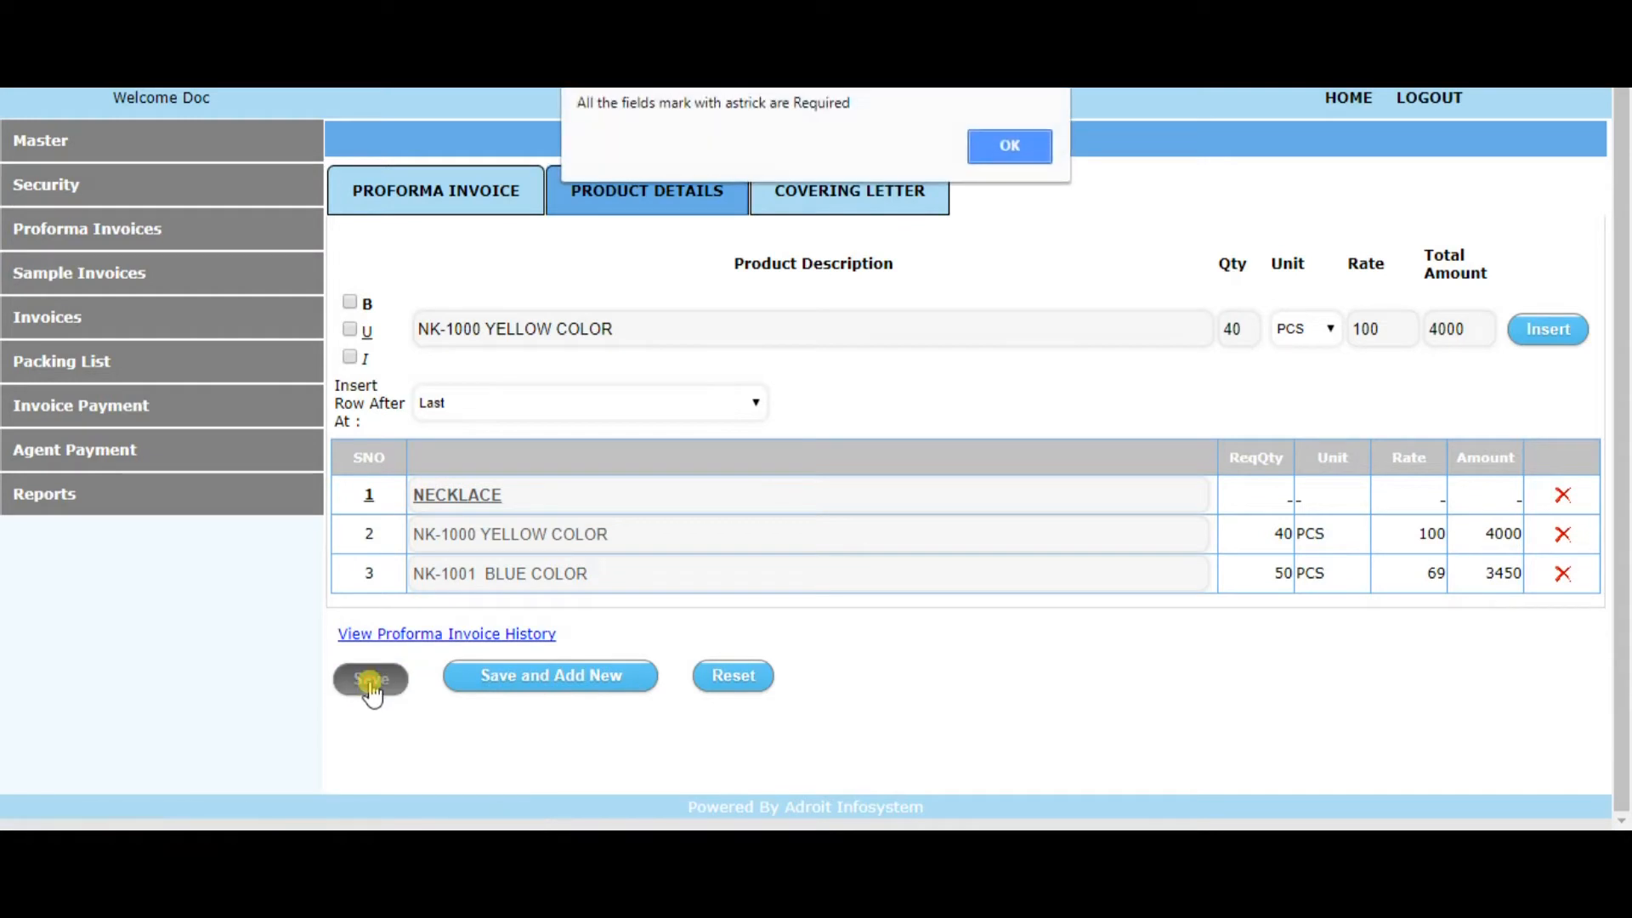
{"action": "left_click", "coordinate": [1025, 146]}
Choose BALDI USA INC. as the buyer and AIR as the carriage in the proforma invoice's header details
{"action": "left_click", "coordinate": [473, 197]}
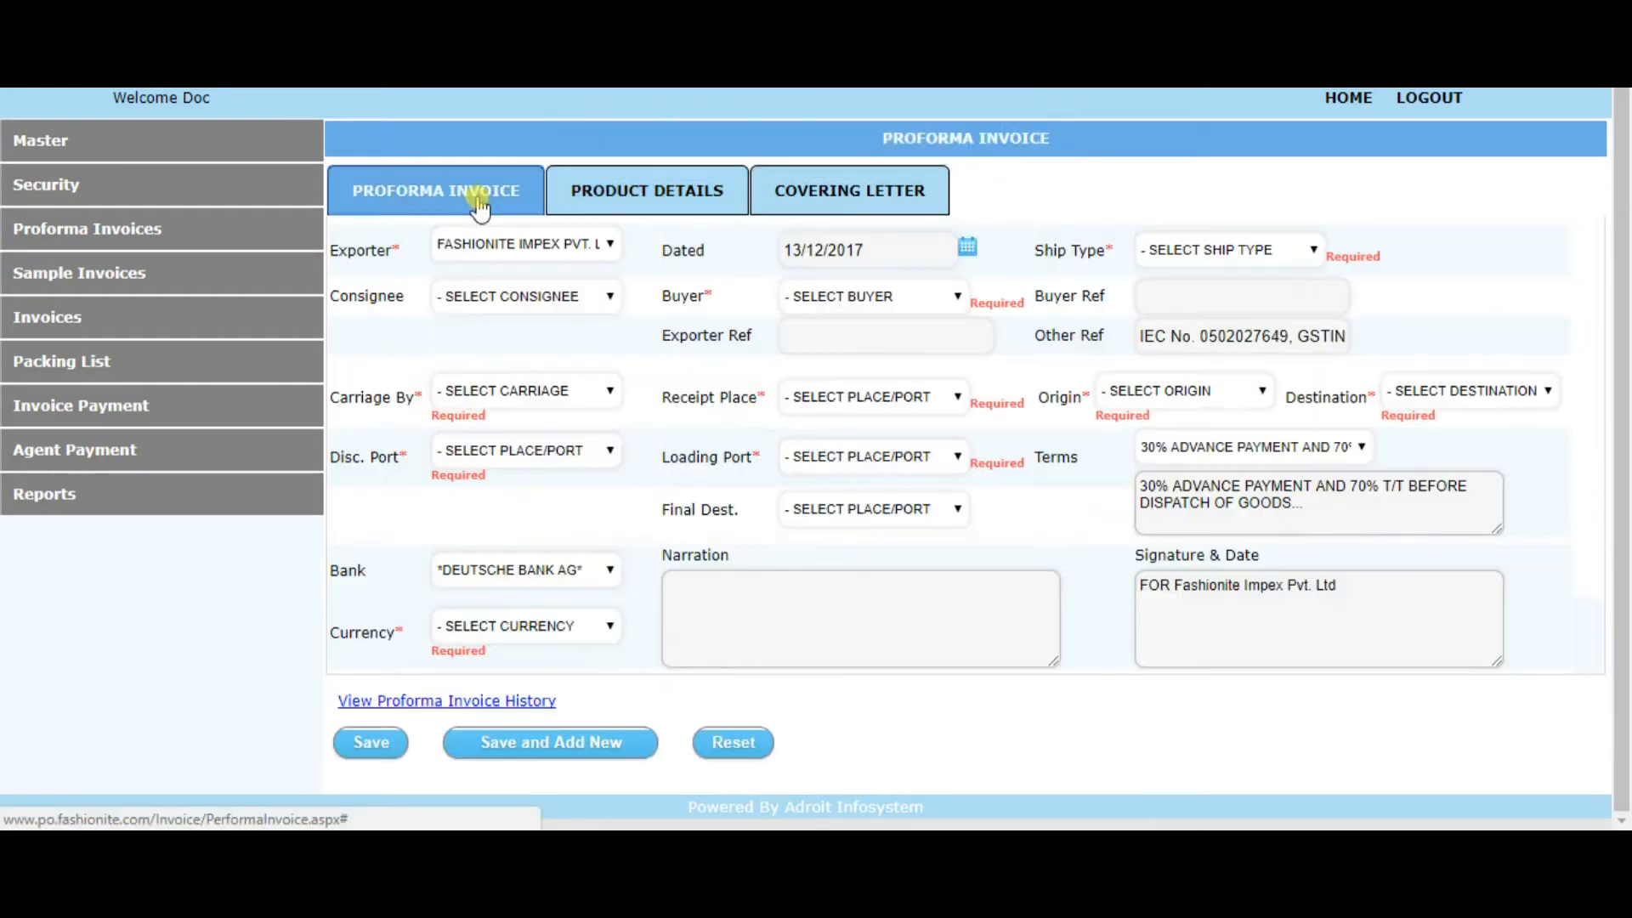
{"action": "left_click", "coordinate": [874, 299]}
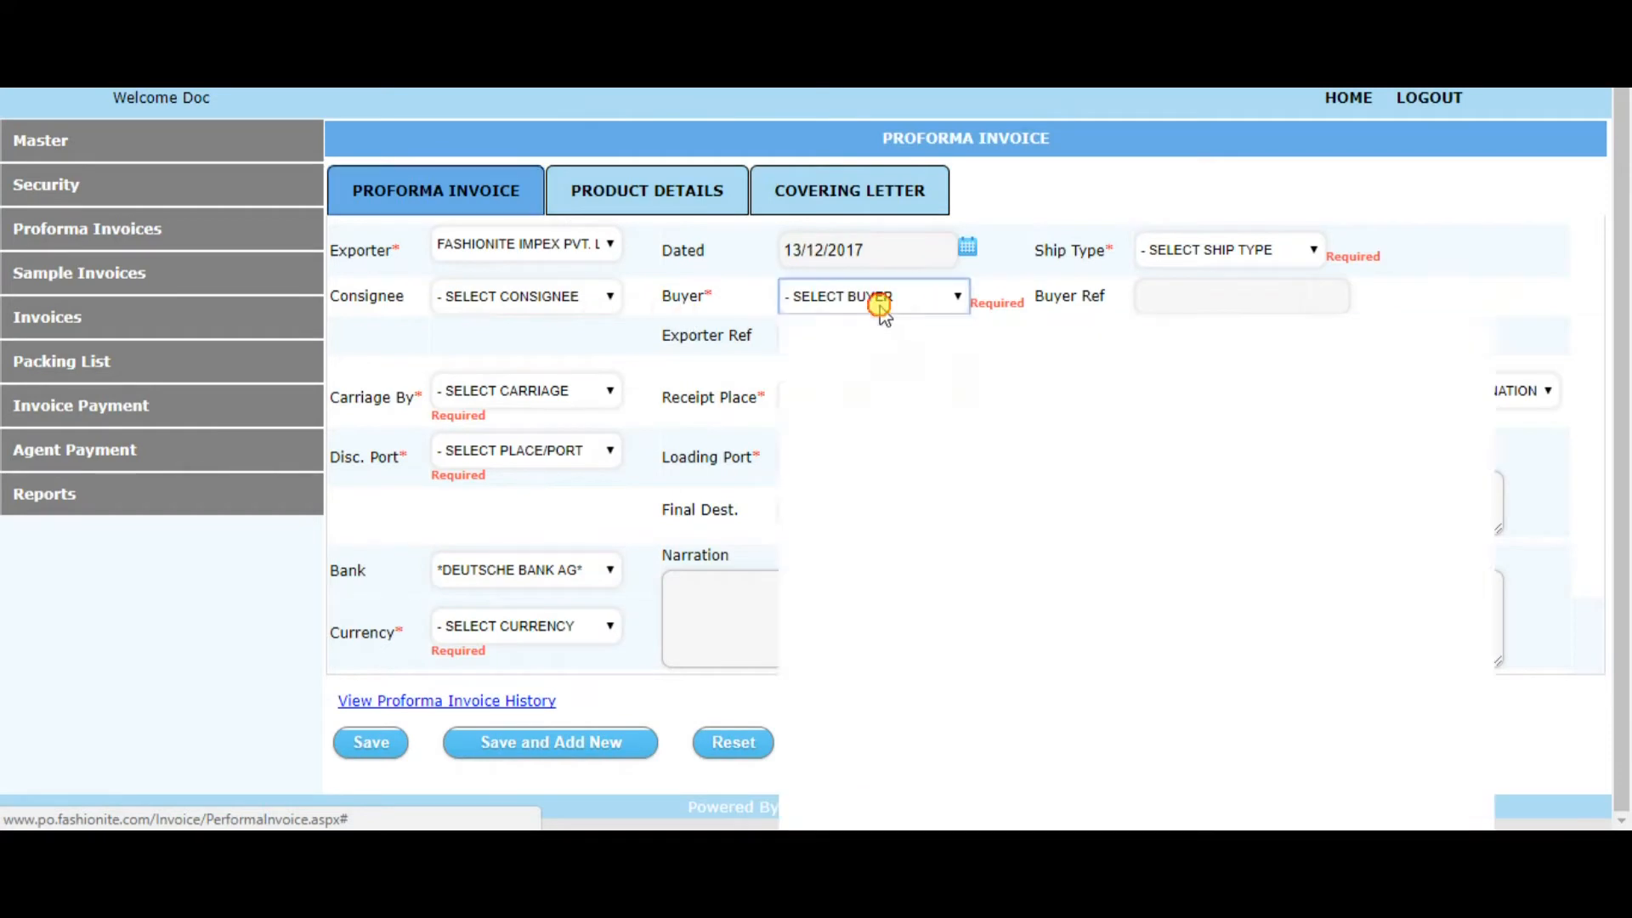
{"action": "left_click", "coordinate": [870, 366]}
{"action": "left_click", "coordinate": [480, 391]}
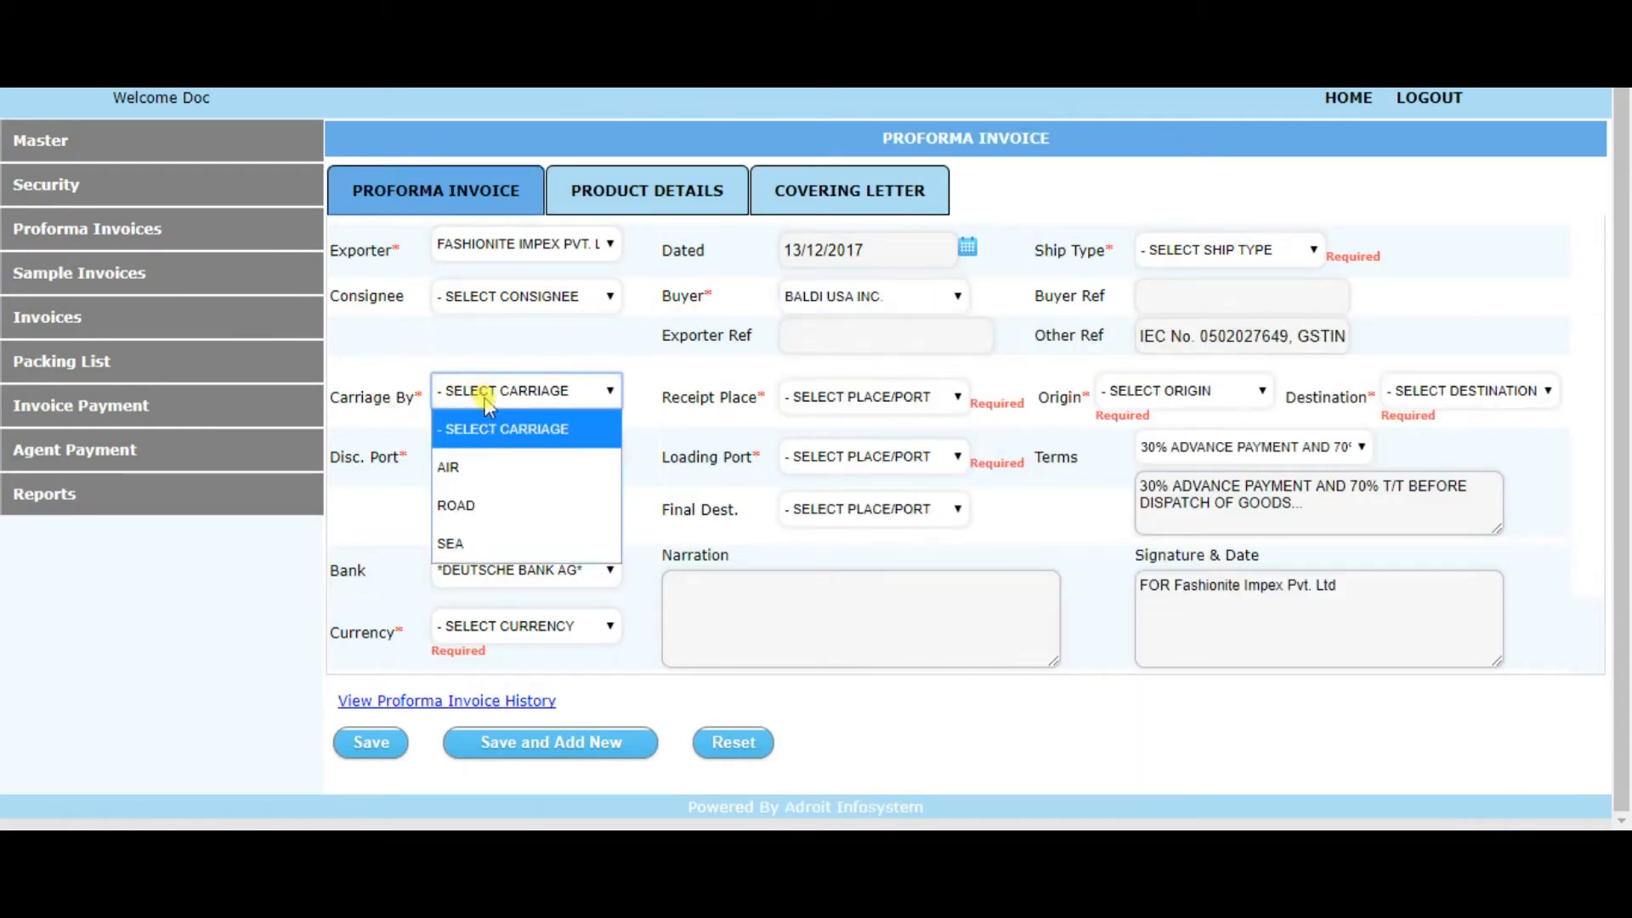
{"action": "left_click", "coordinate": [493, 459]}
Set the receipt place to *NEW DELHI, INDIA and the origin to INDIA
{"action": "left_click", "coordinate": [872, 400]}
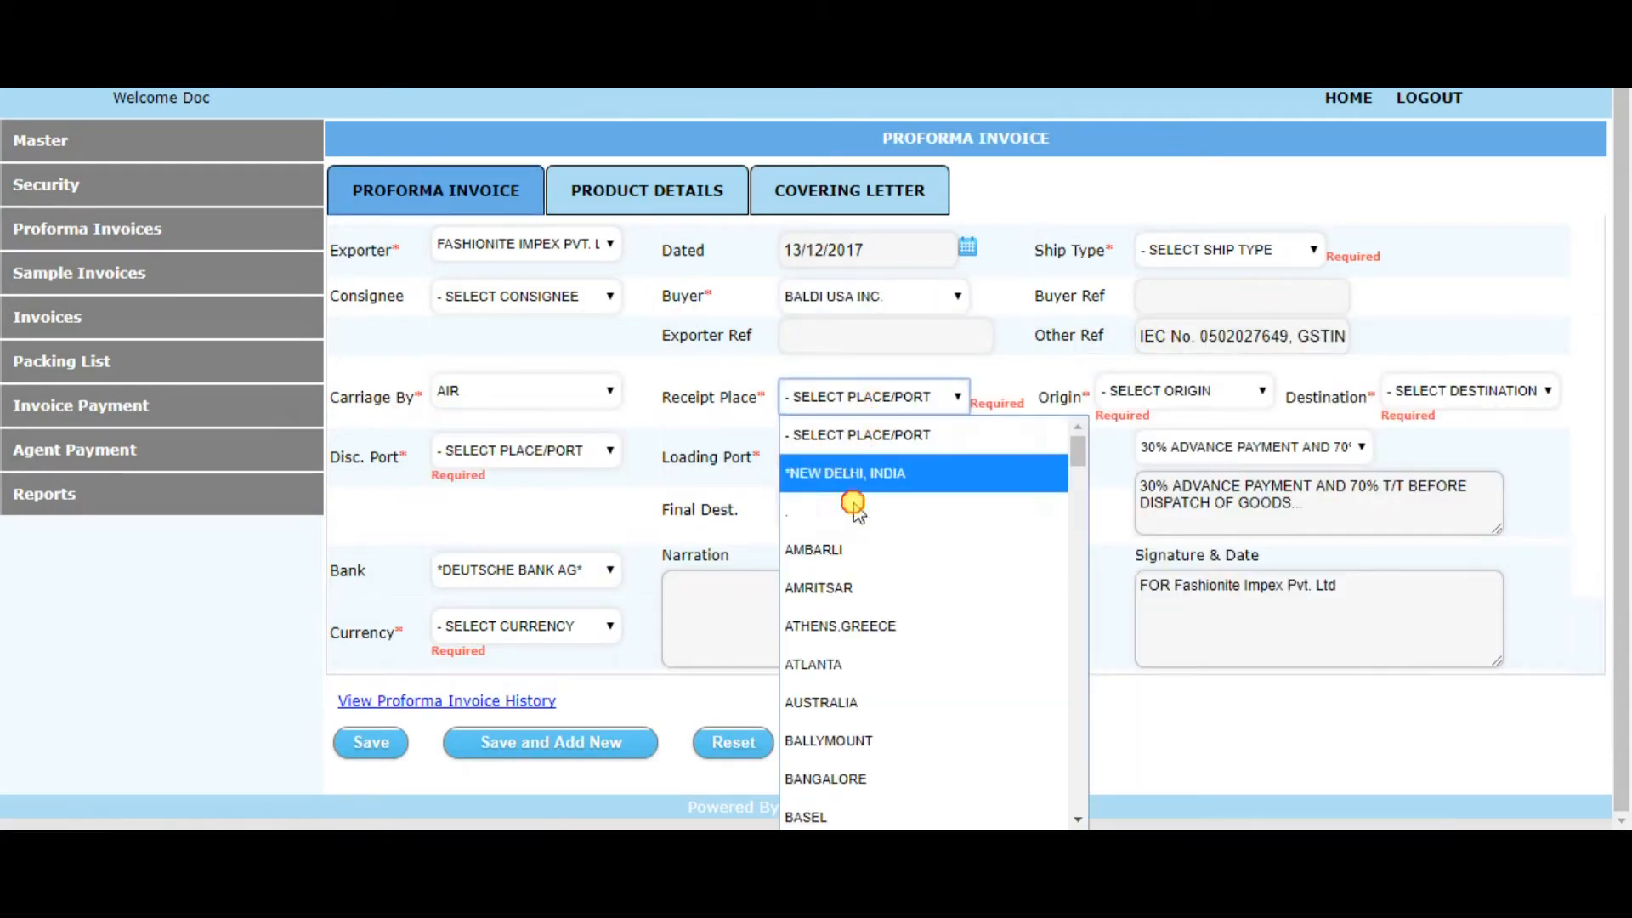
{"action": "left_click", "coordinate": [869, 489]}
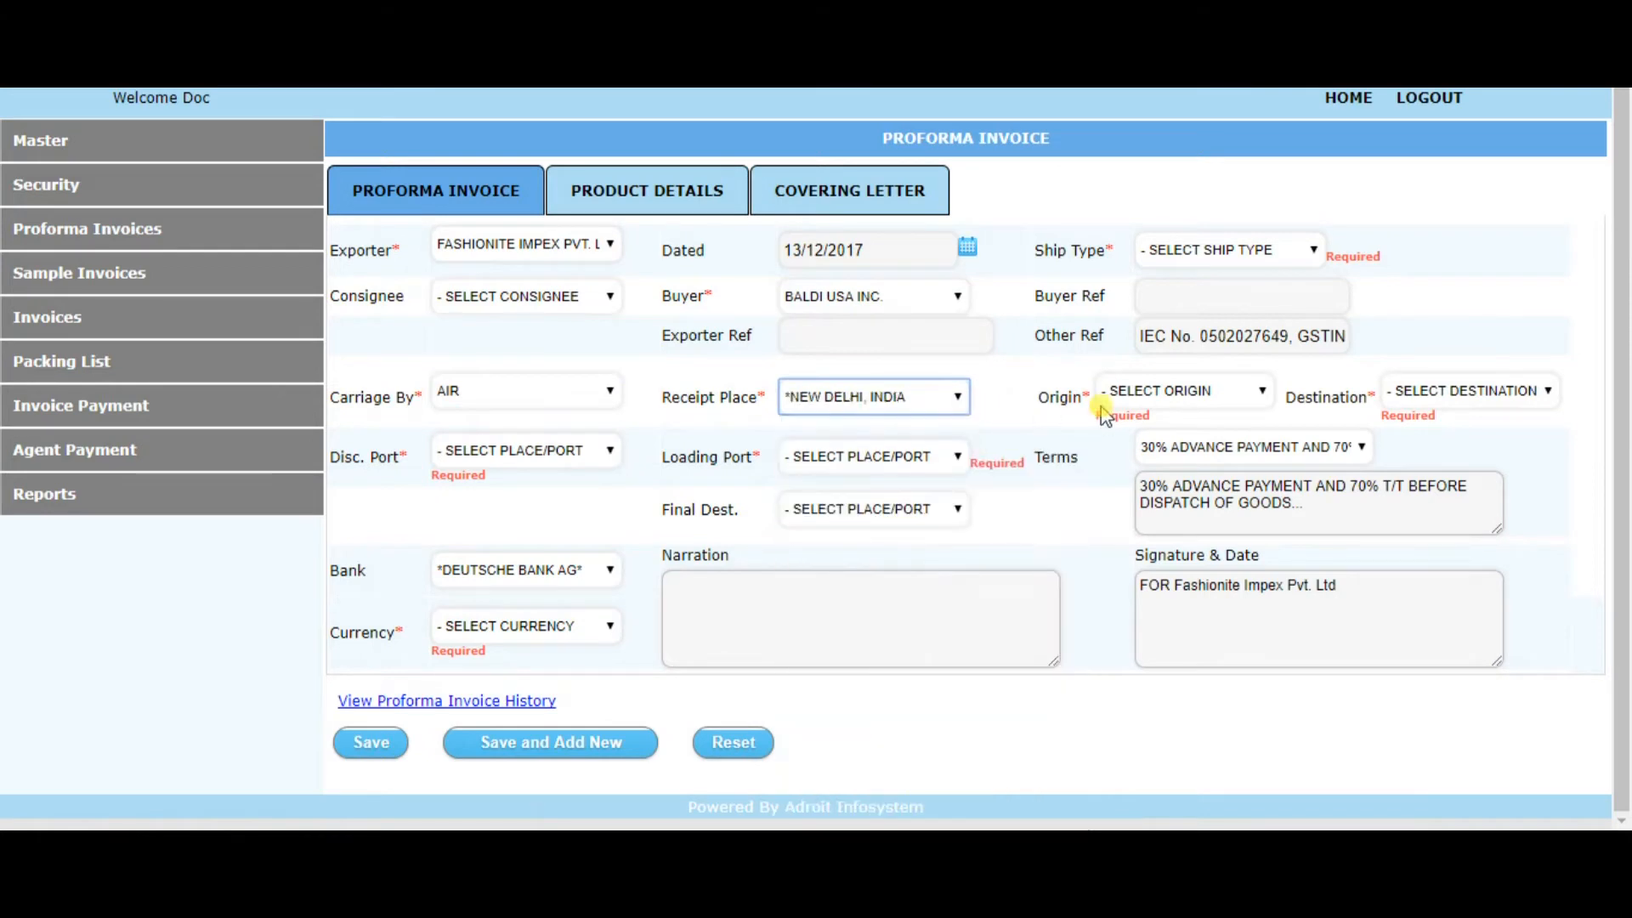
{"action": "left_click", "coordinate": [1143, 390]}
{"action": "key", "text": "i"}
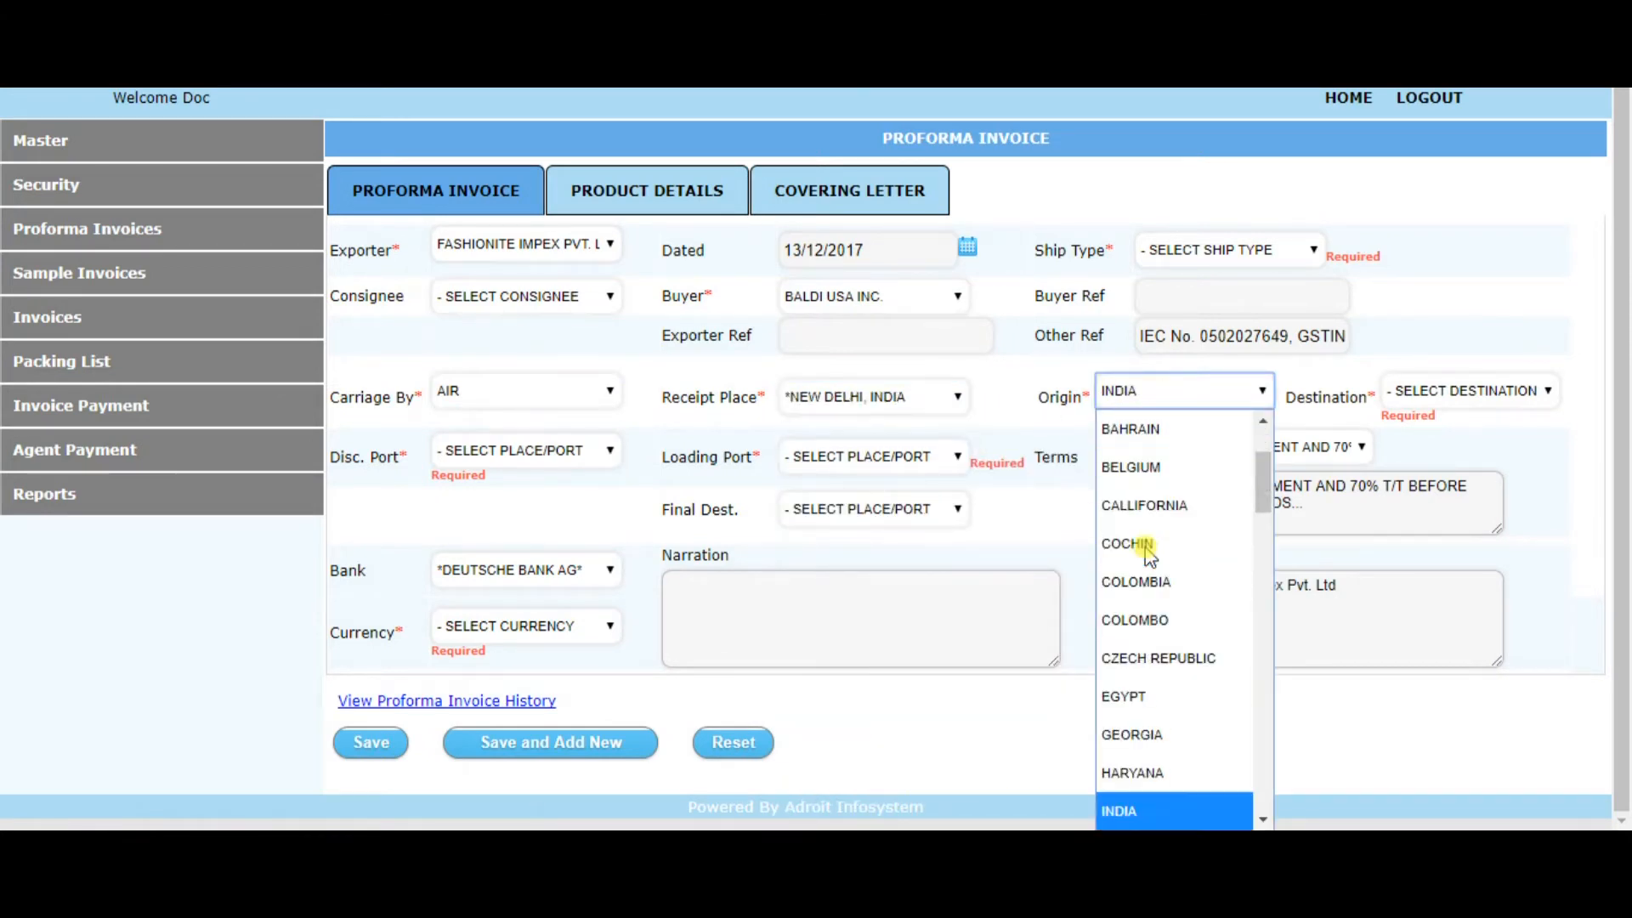
{"action": "left_click", "coordinate": [1169, 812]}
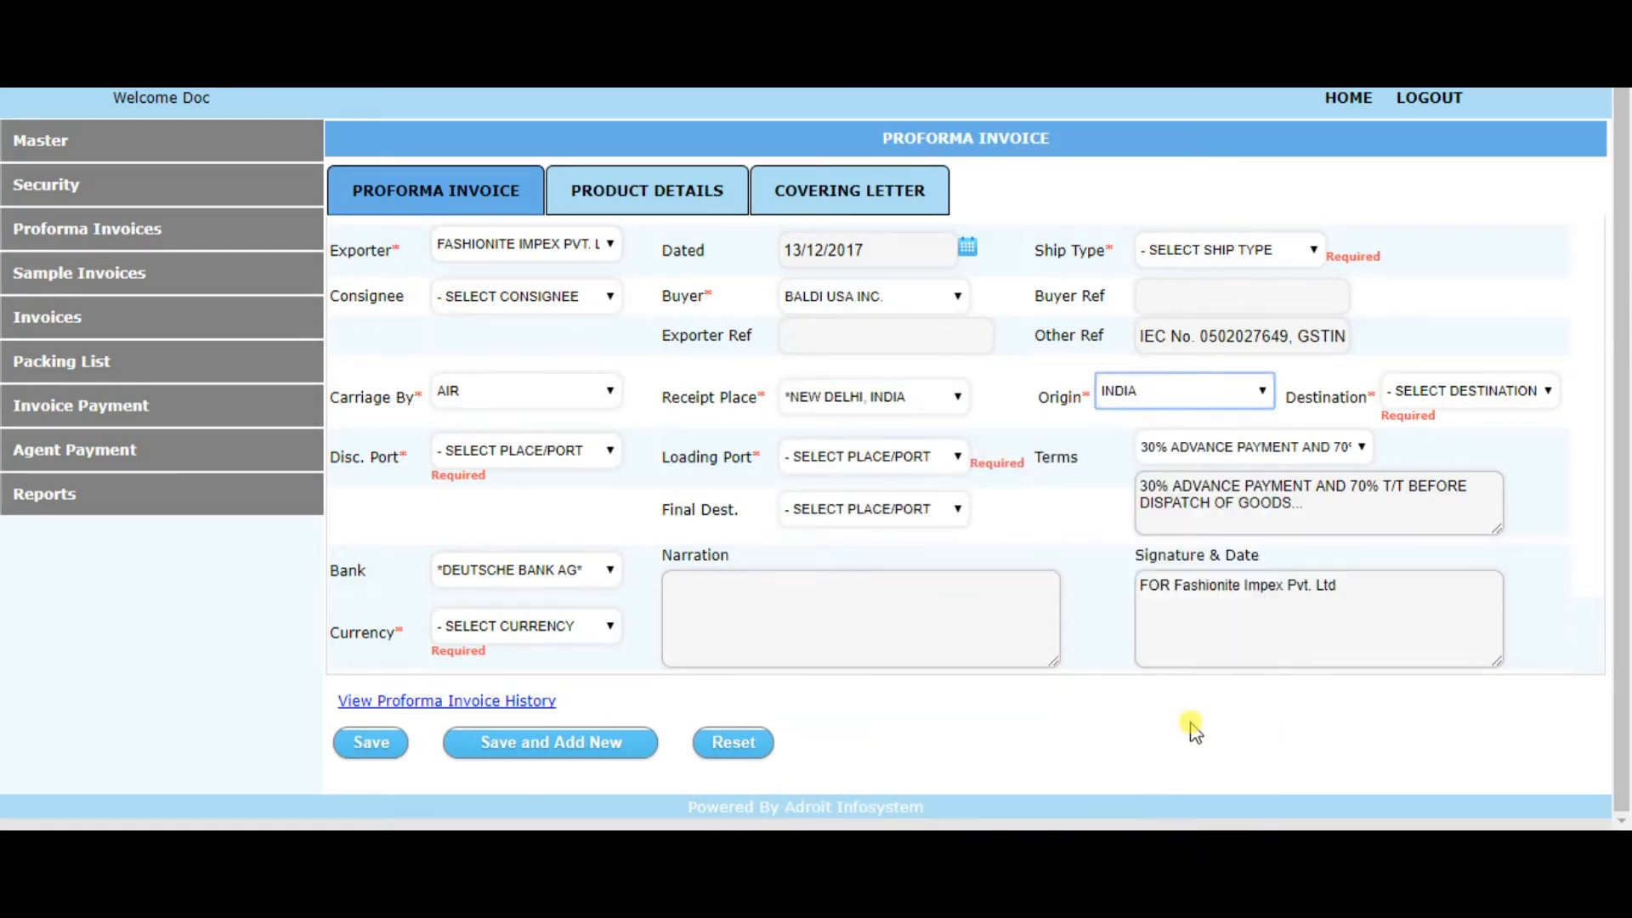
Set the destination to USA and the discharge port to NEW YORK**
{"action": "left_click", "coordinate": [1462, 391]}
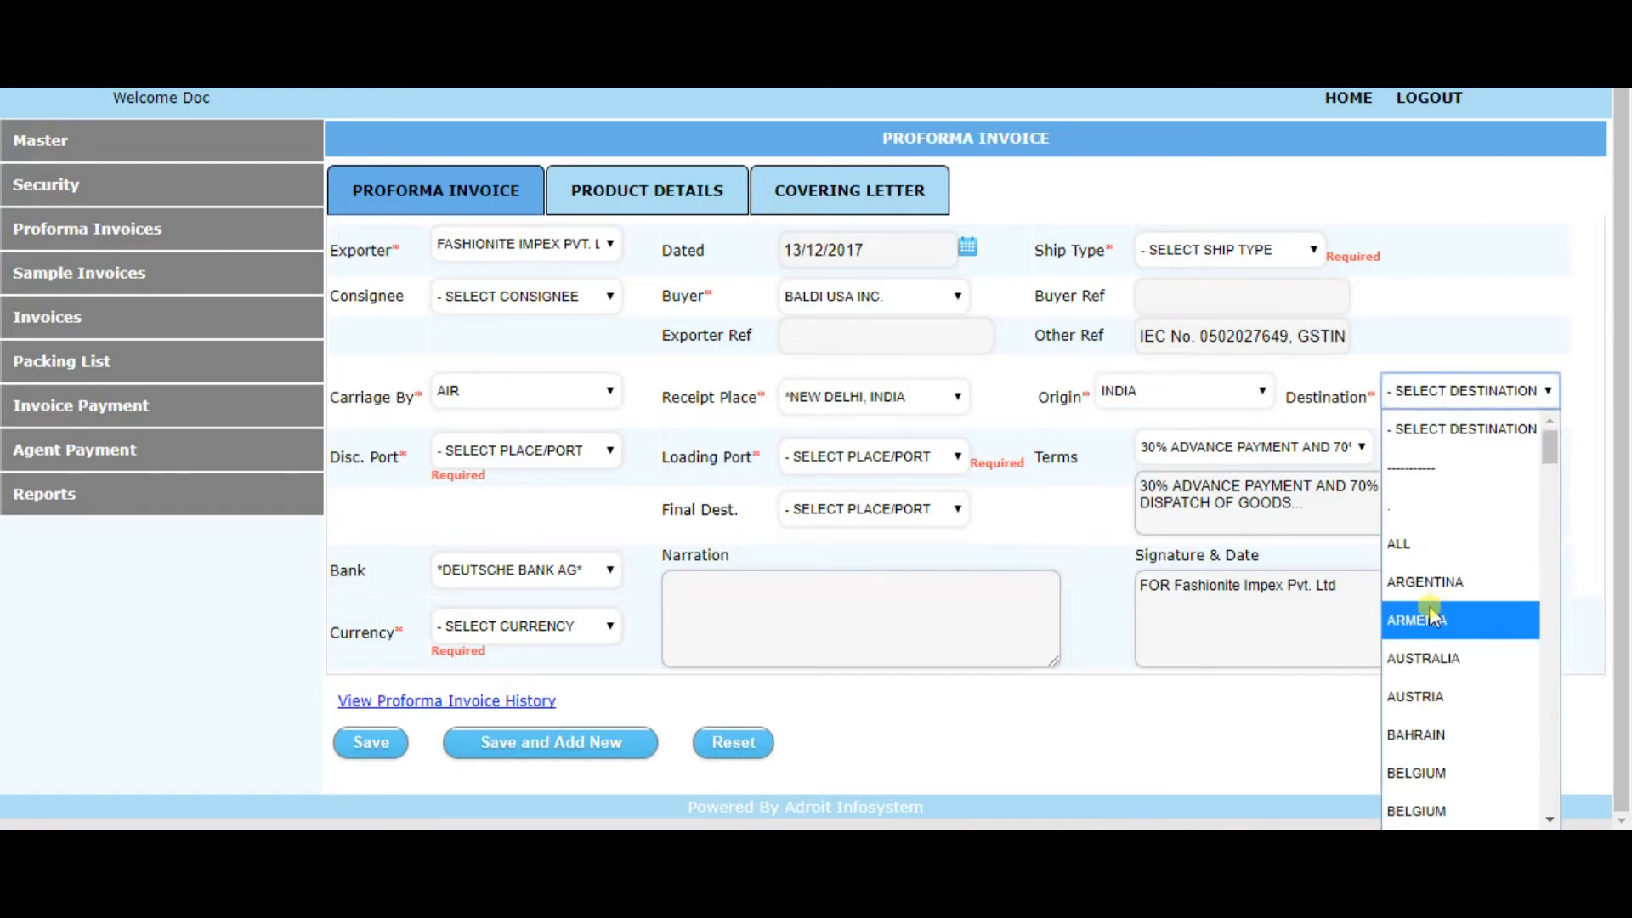
{"action": "key", "text": "u"}
{"action": "key", "text": "s"}
{"action": "key", "text": "a"}
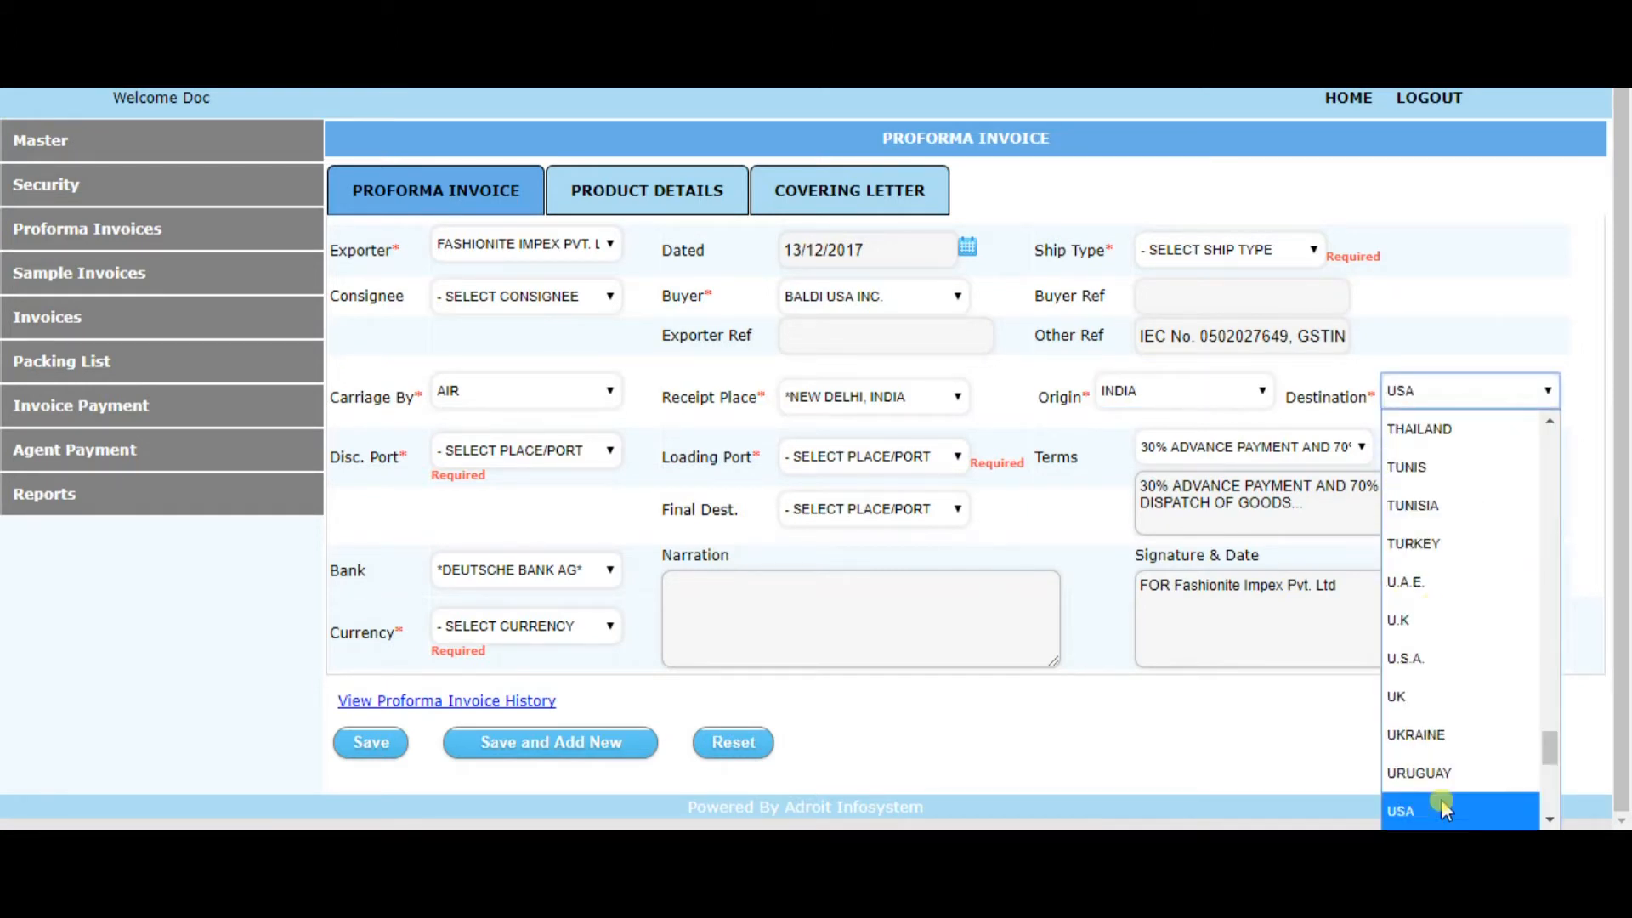
{"action": "left_click", "coordinate": [1400, 803]}
{"action": "left_click", "coordinate": [521, 459]}
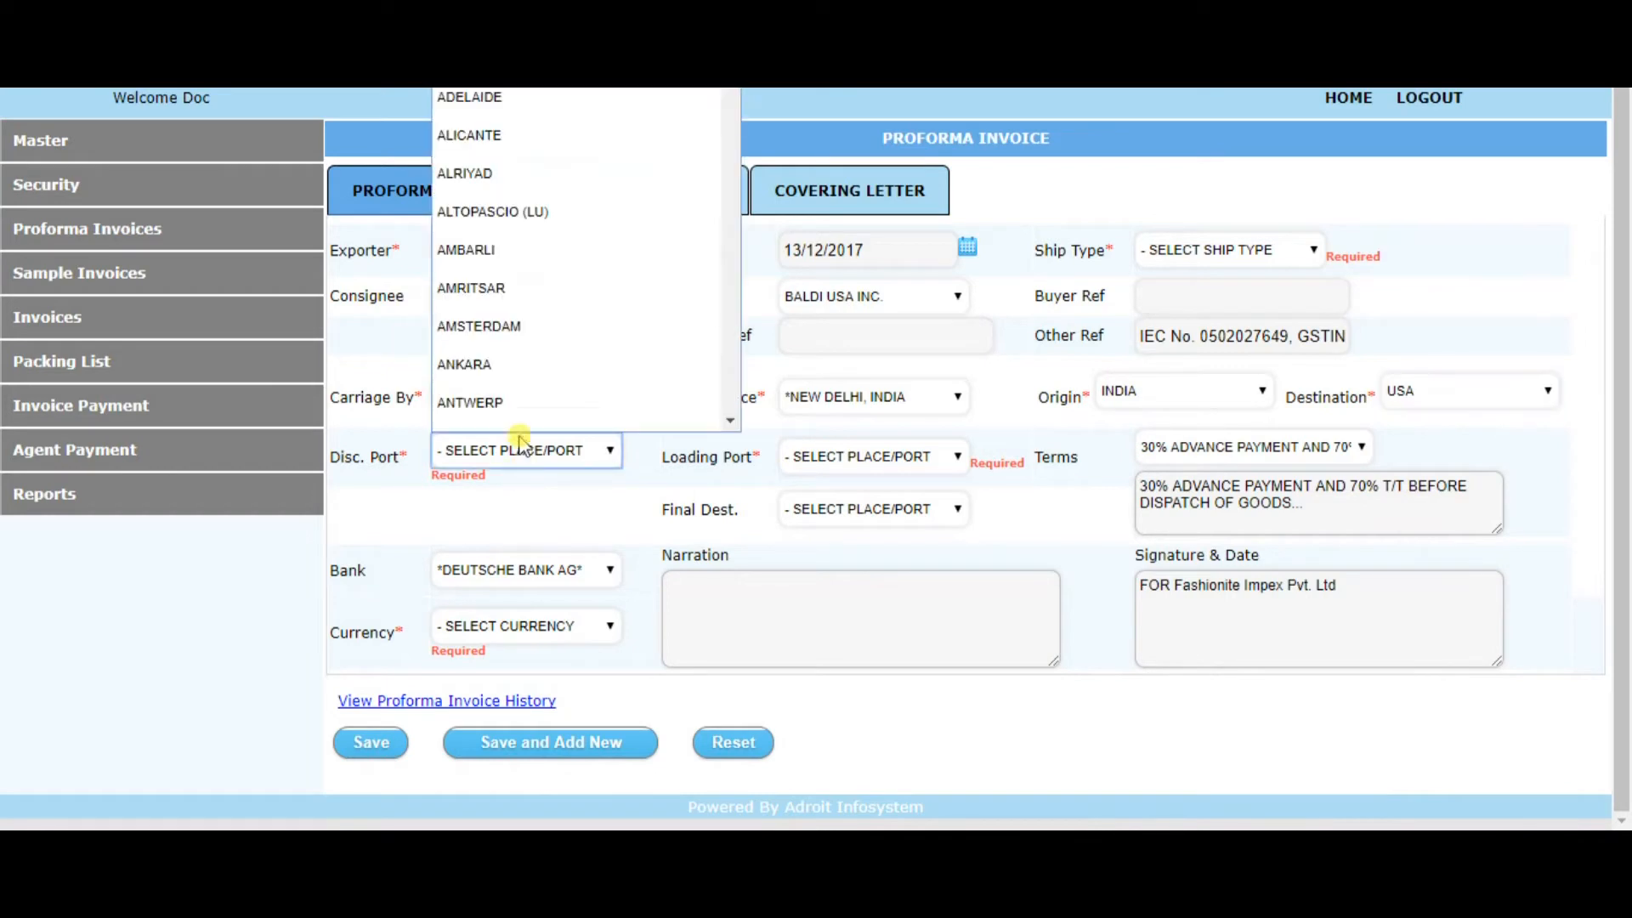
{"action": "key", "text": "n"}
{"action": "key", "text": "e"}
{"action": "key", "text": "t"}
{"action": "left_click", "coordinate": [553, 295]}
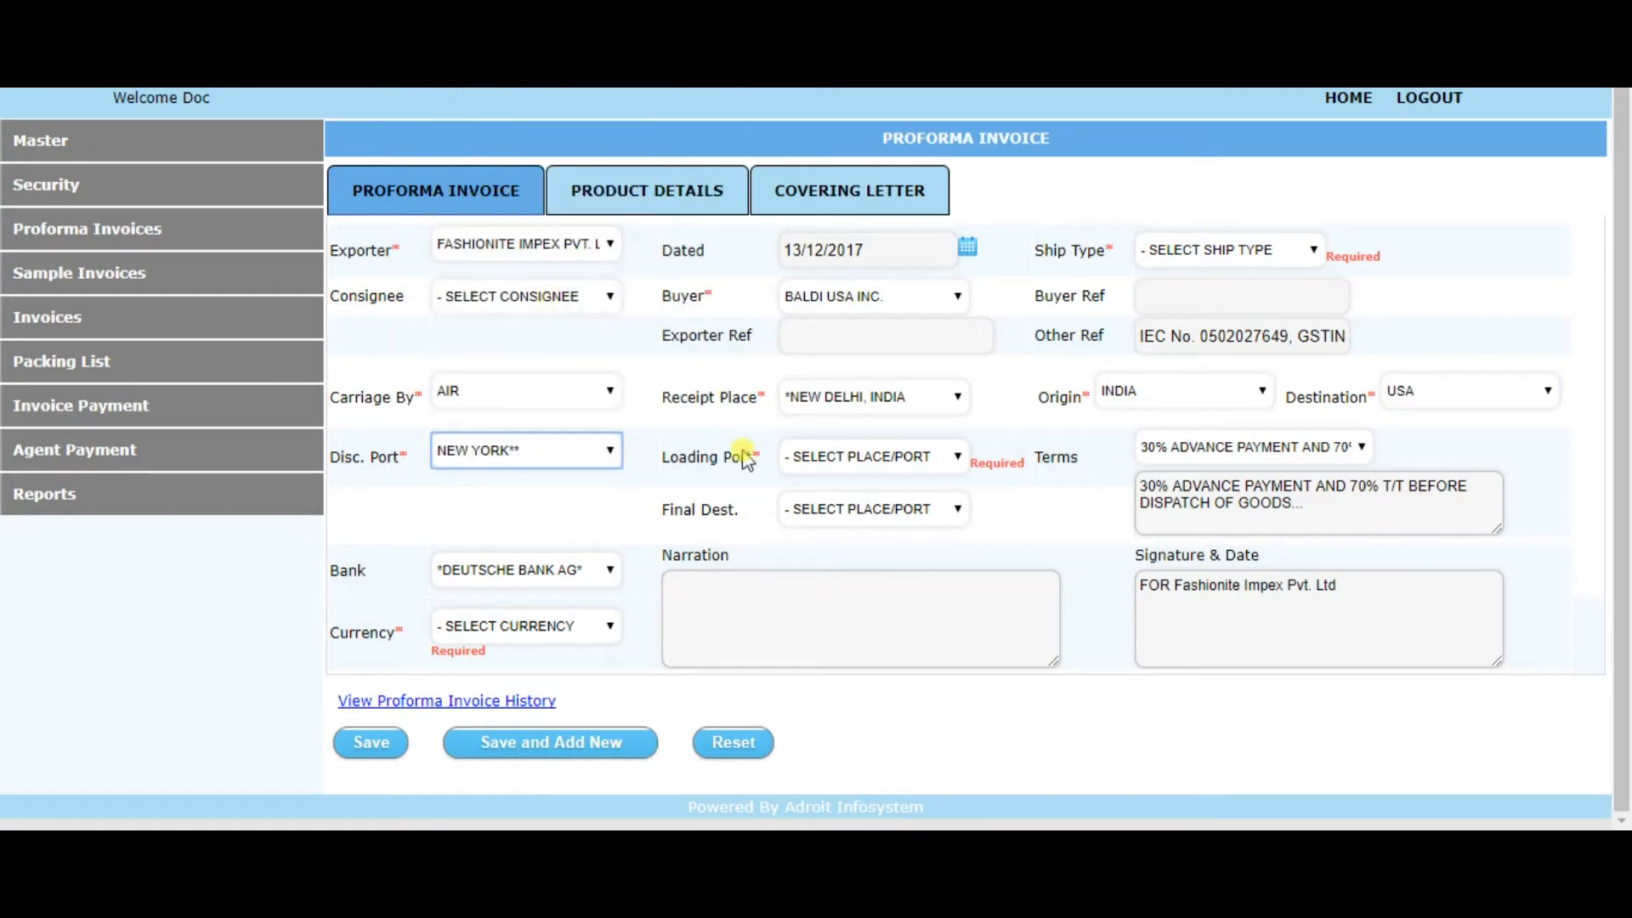
Set the loading port to DELHI and the final destination to NEW YORK**
{"action": "left_click", "coordinate": [838, 463]}
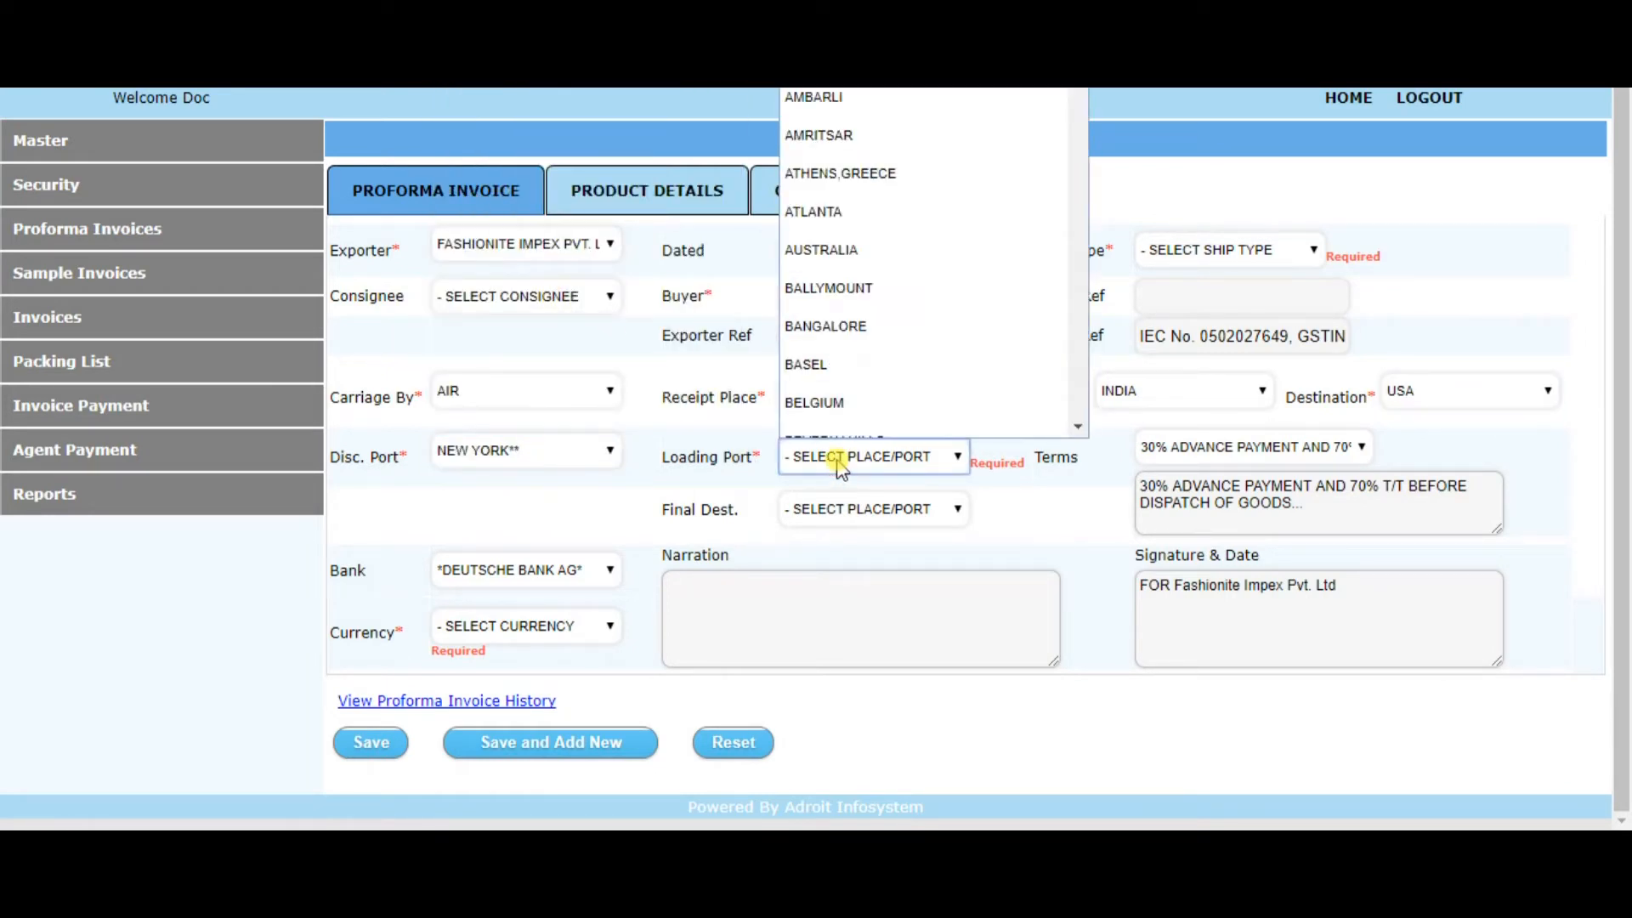
{"action": "key", "text": "d"}
{"action": "key", "text": "e"}
{"action": "key", "text": "l"}
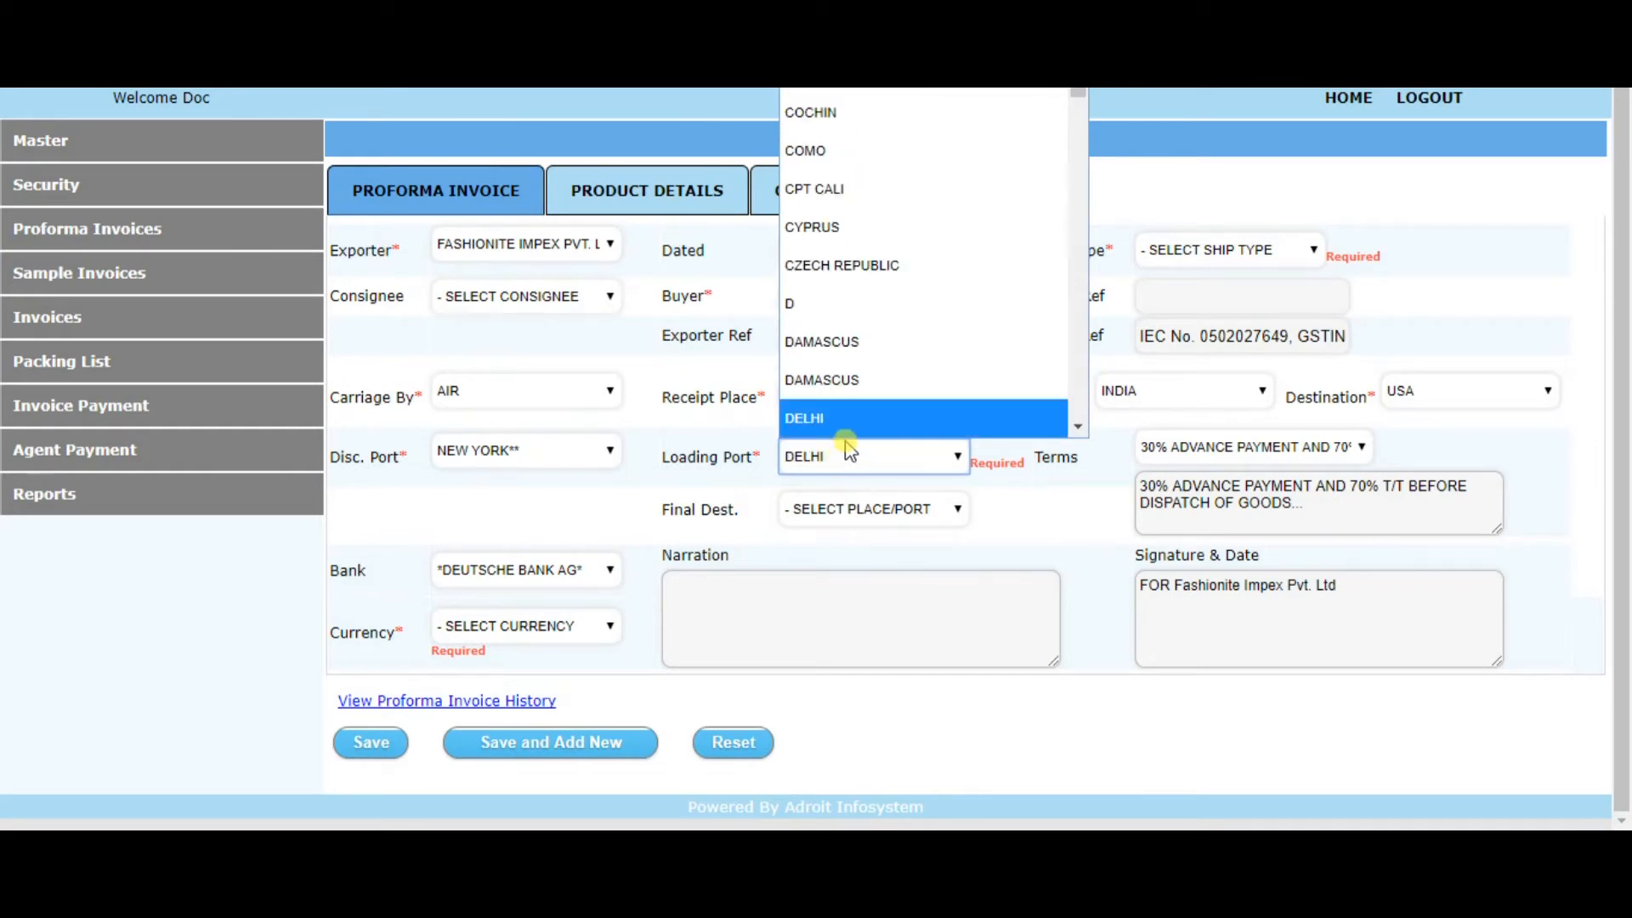
{"action": "left_click", "coordinate": [841, 451]}
{"action": "left_click", "coordinate": [856, 514]}
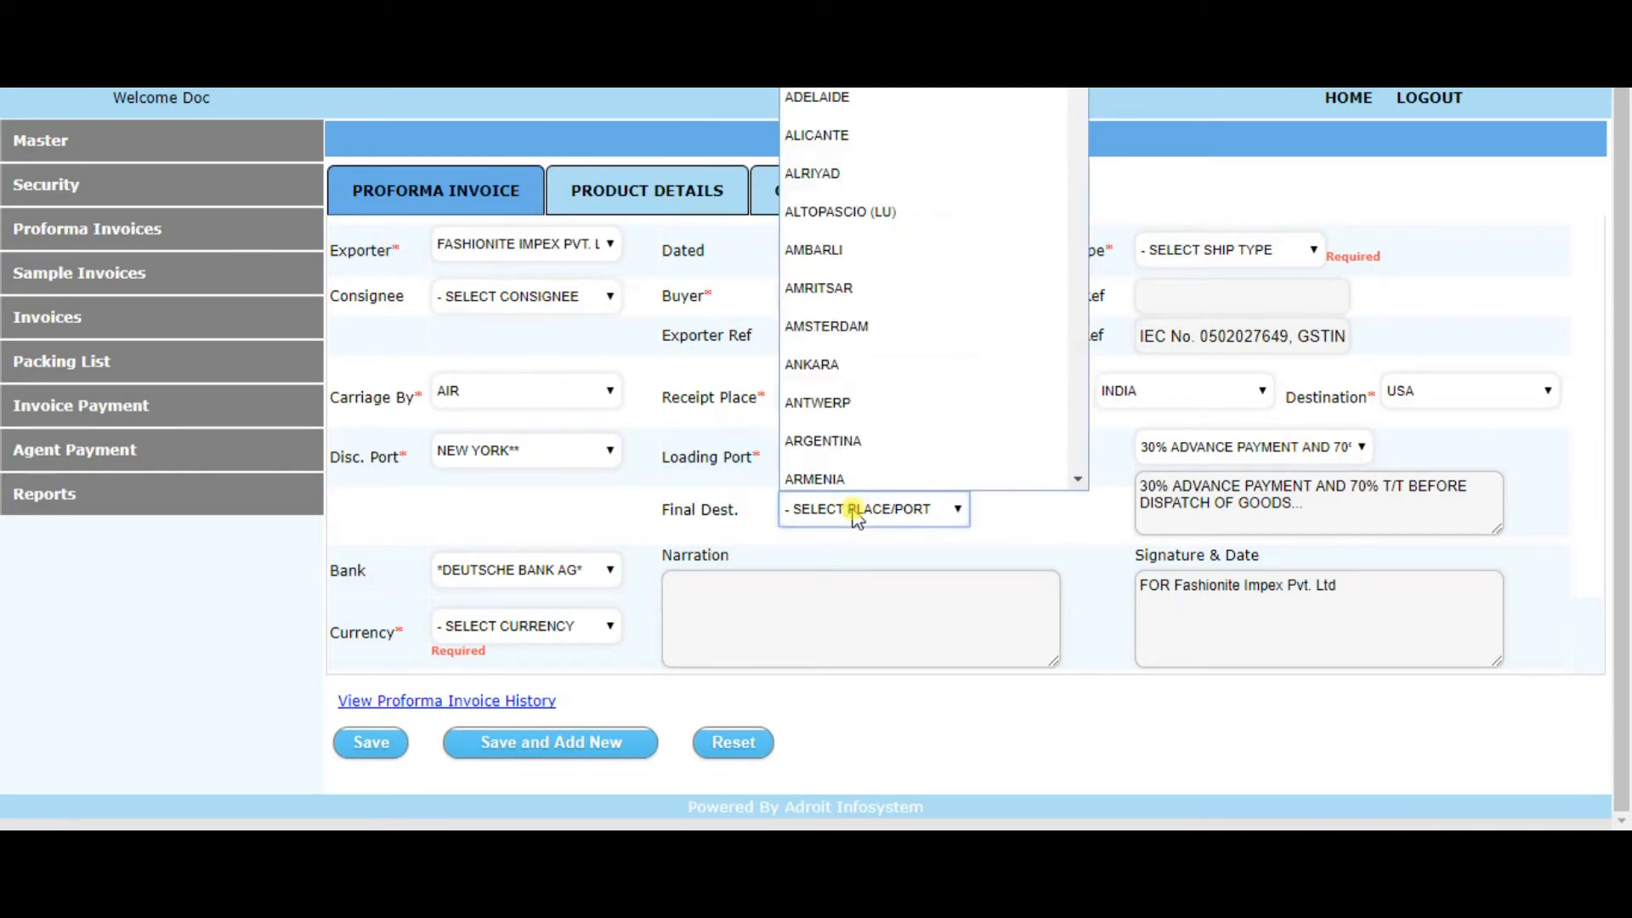
{"action": "key", "text": "n"}
{"action": "key", "text": "e"}
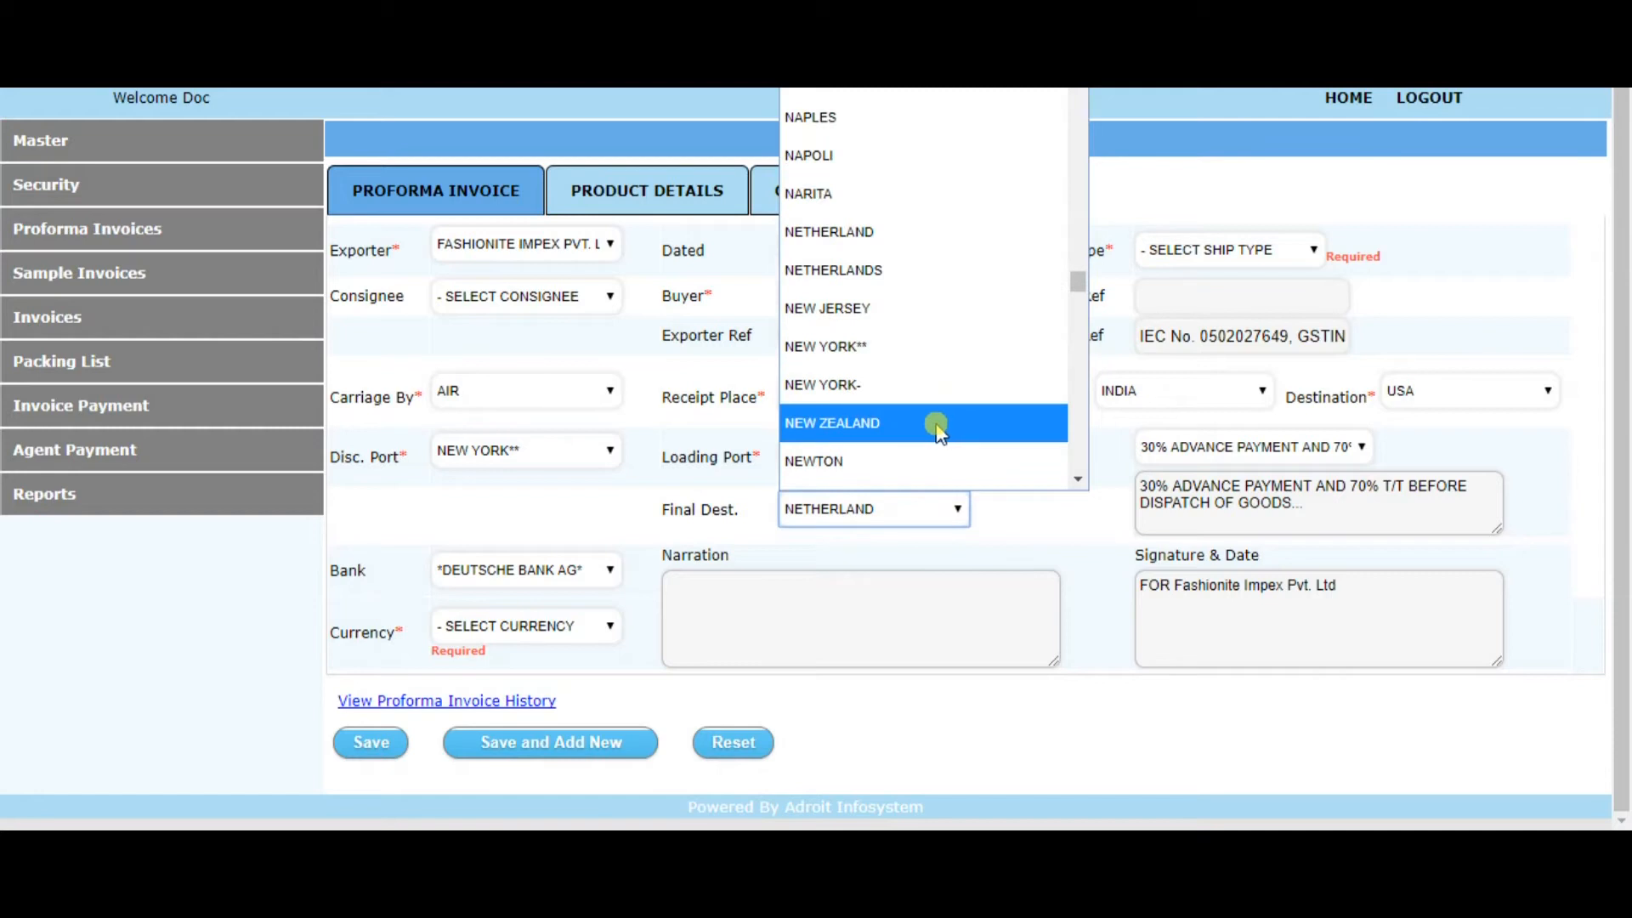
{"action": "left_click", "coordinate": [878, 353]}
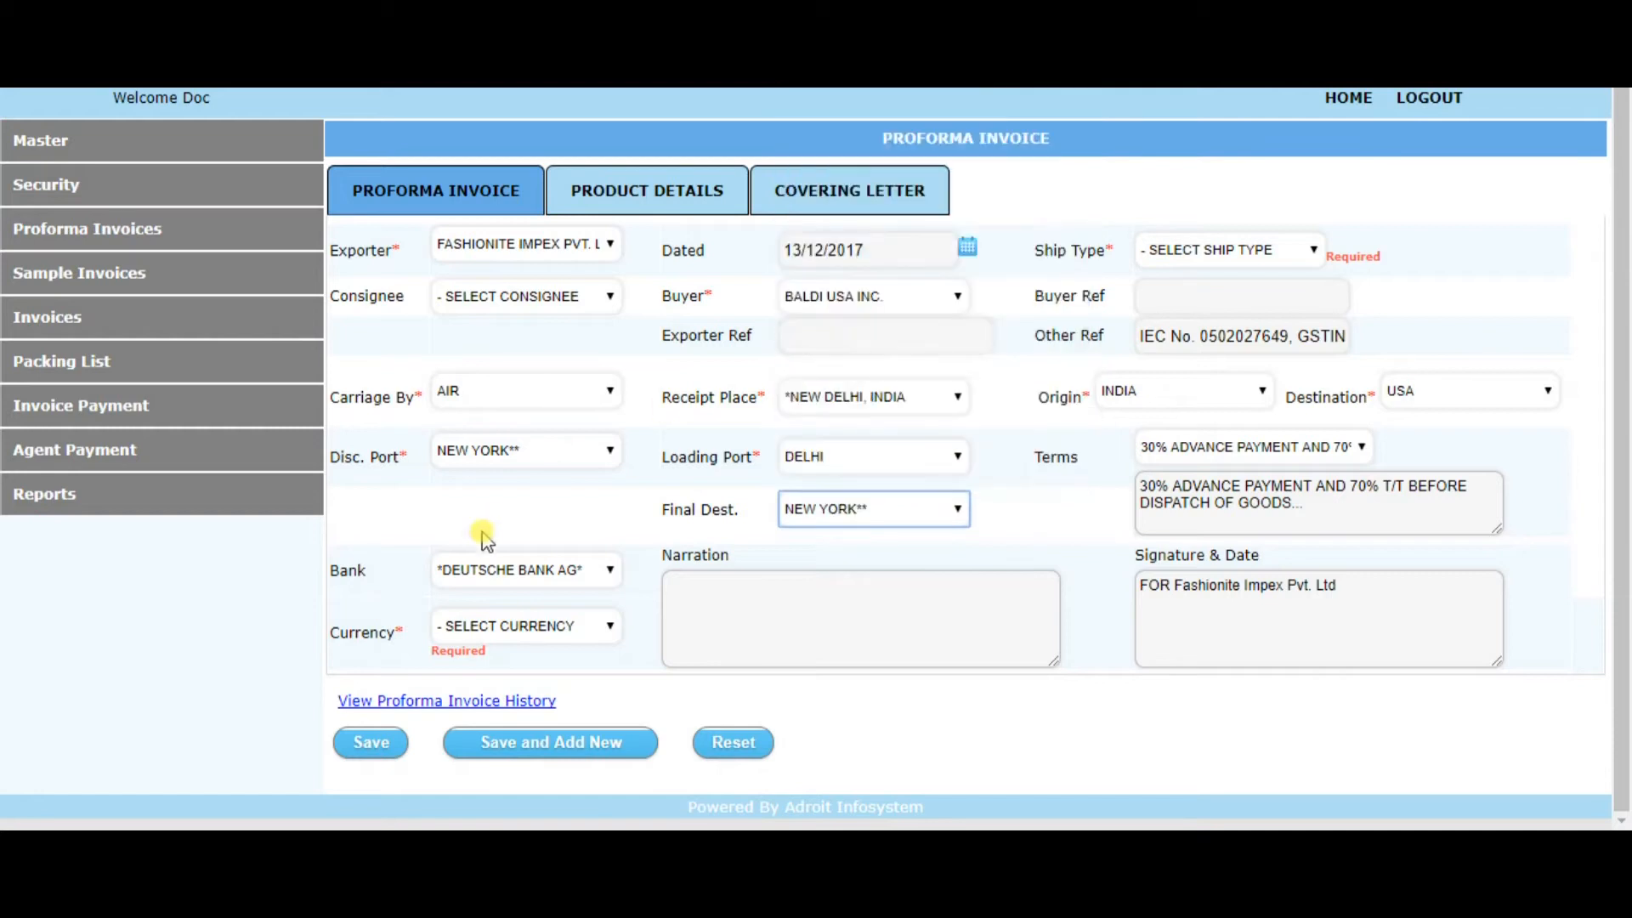
Set the invoice currency to USD and try to save the proforma invoice
{"action": "left_click", "coordinate": [501, 626]}
{"action": "left_click", "coordinate": [484, 591]}
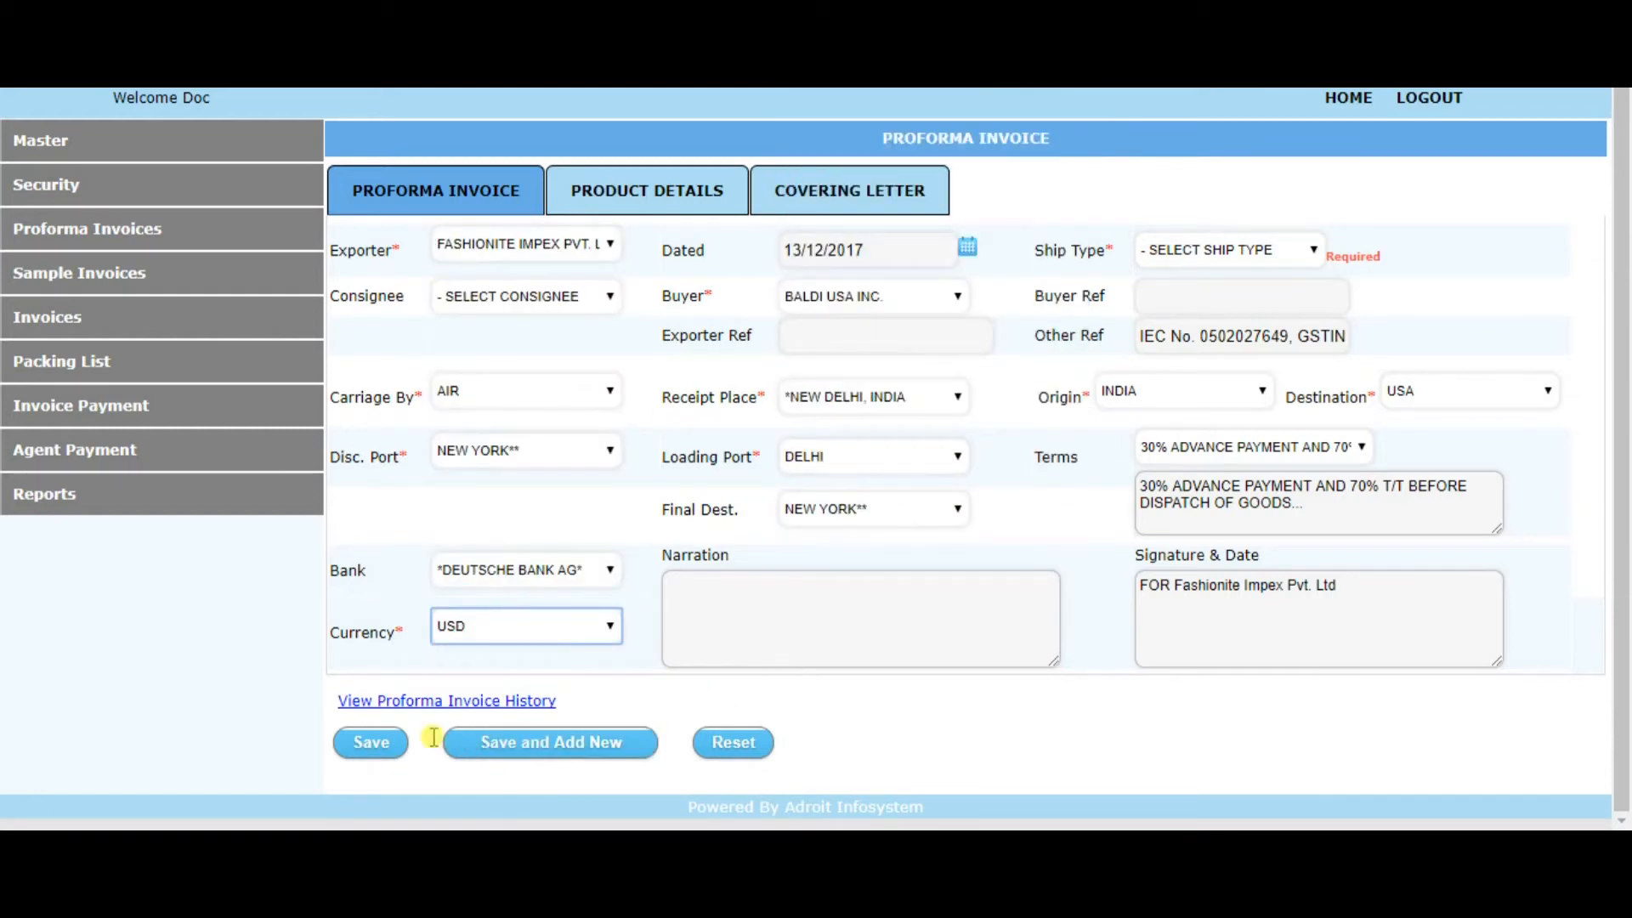
{"action": "left_click", "coordinate": [374, 746]}
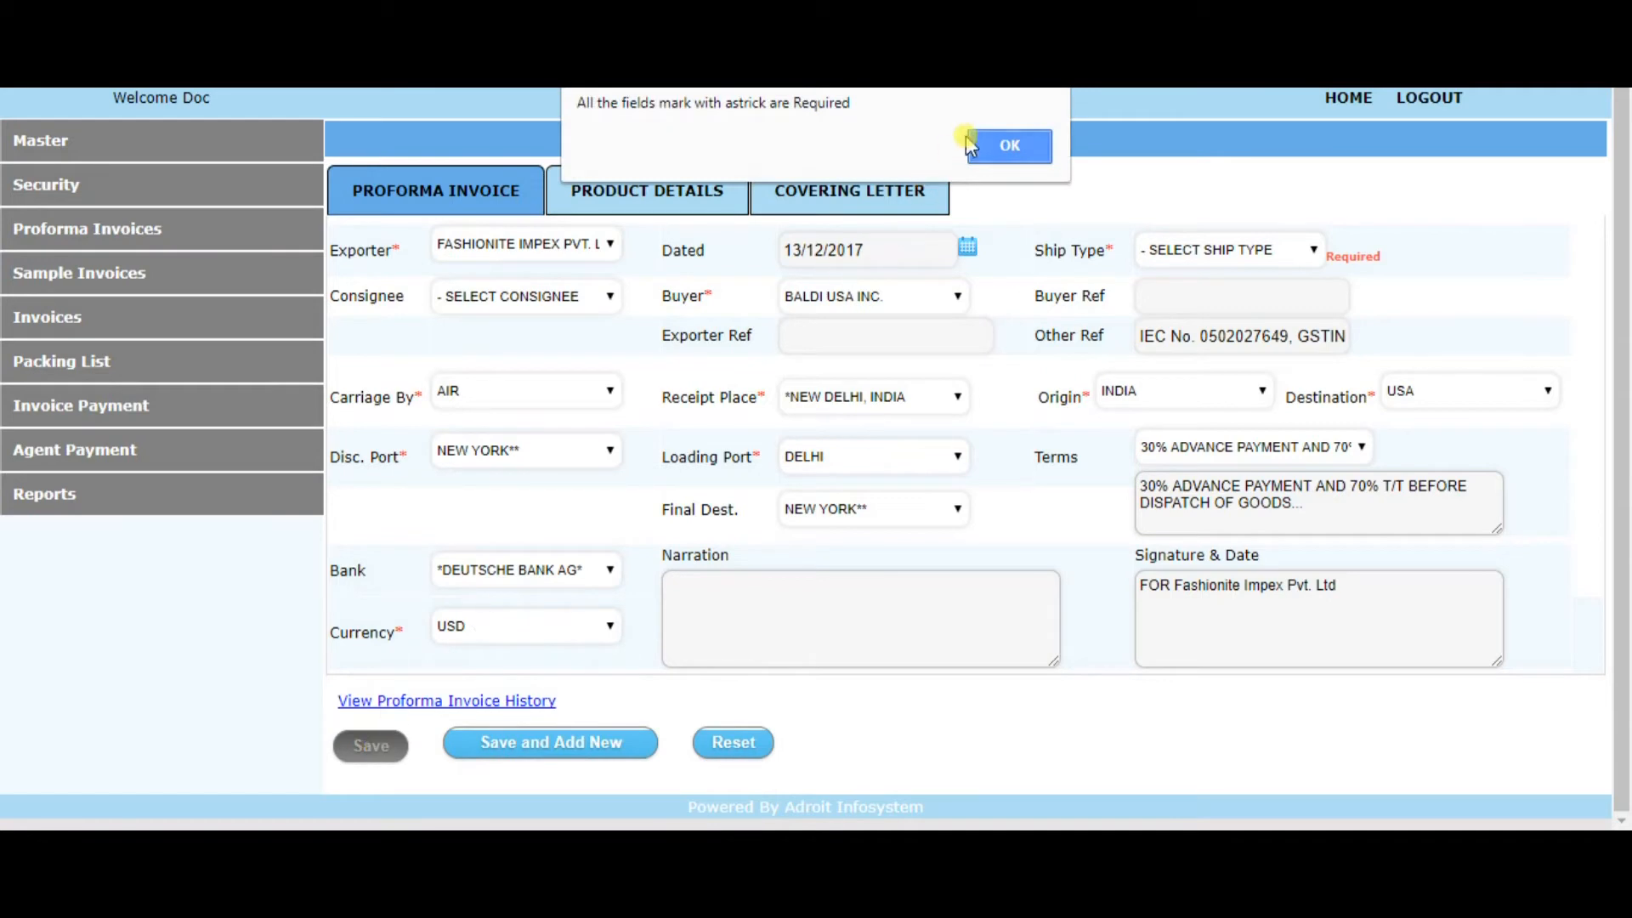
{"action": "left_click", "coordinate": [1001, 139]}
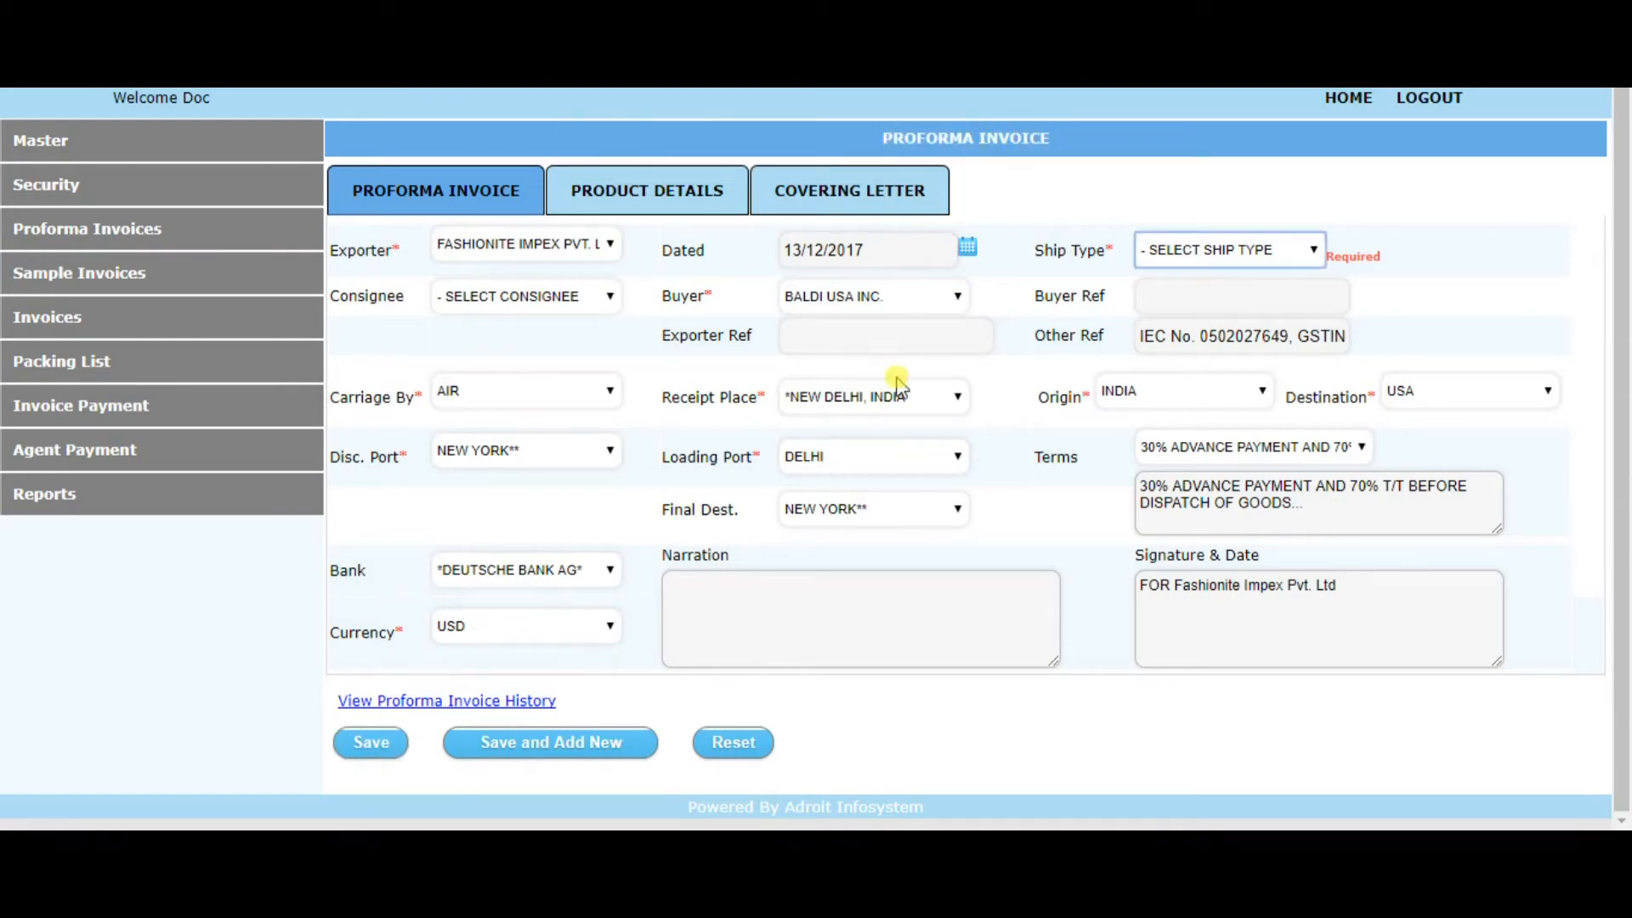
Set the ship type to C&F and save the proforma invoice
{"action": "left_click", "coordinate": [1215, 248]}
{"action": "left_click", "coordinate": [1205, 321]}
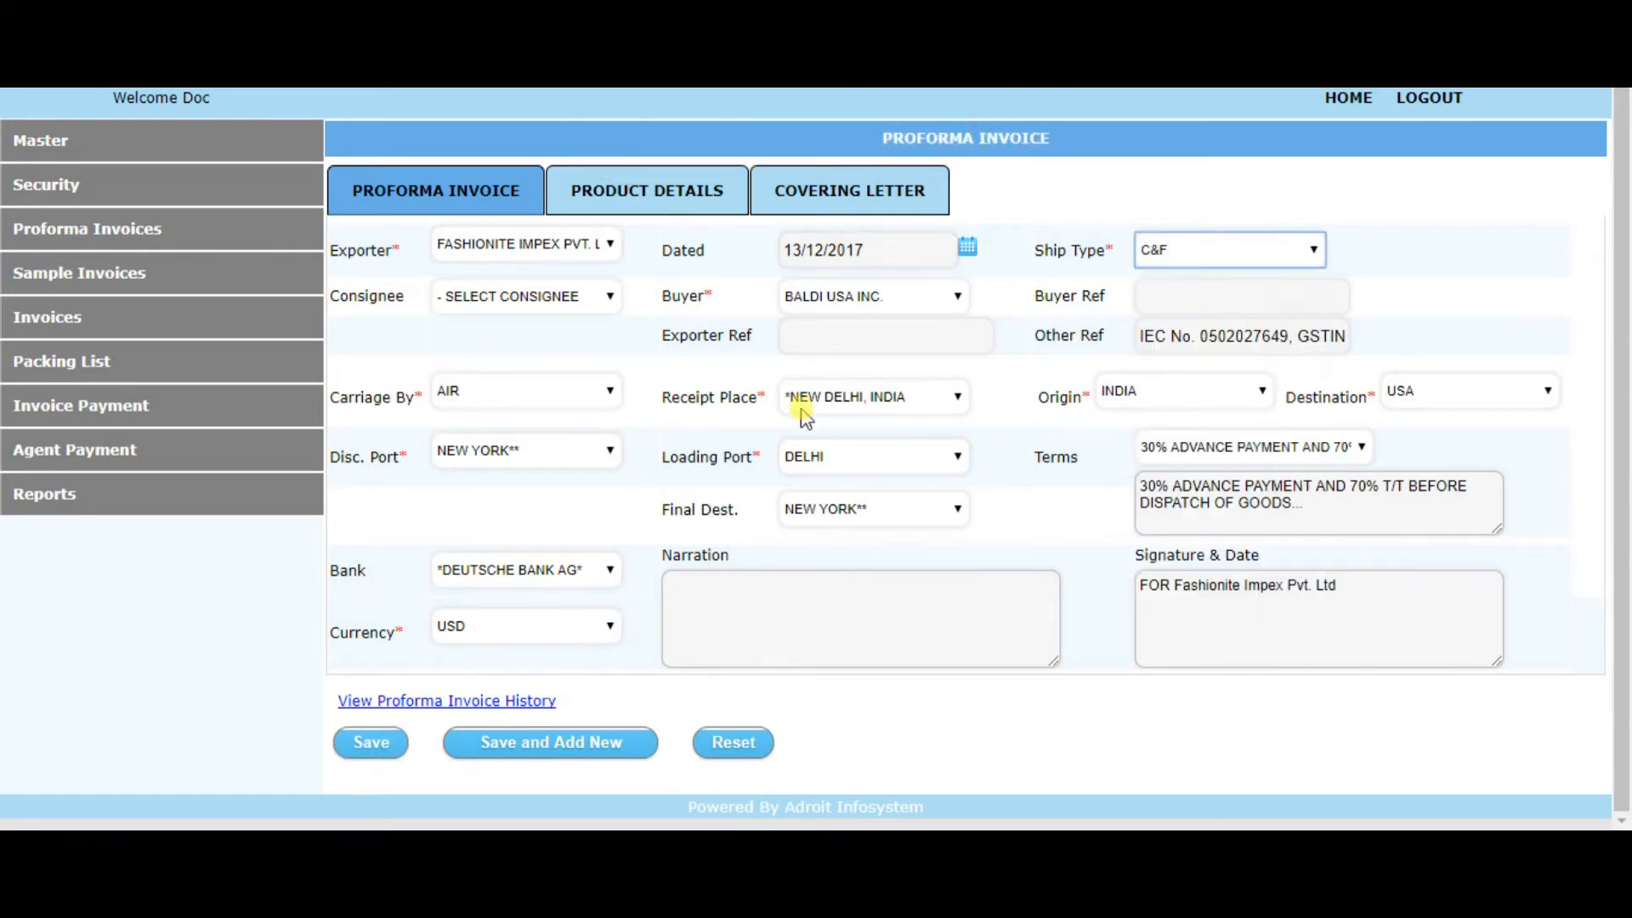
{"action": "left_click", "coordinate": [370, 742]}
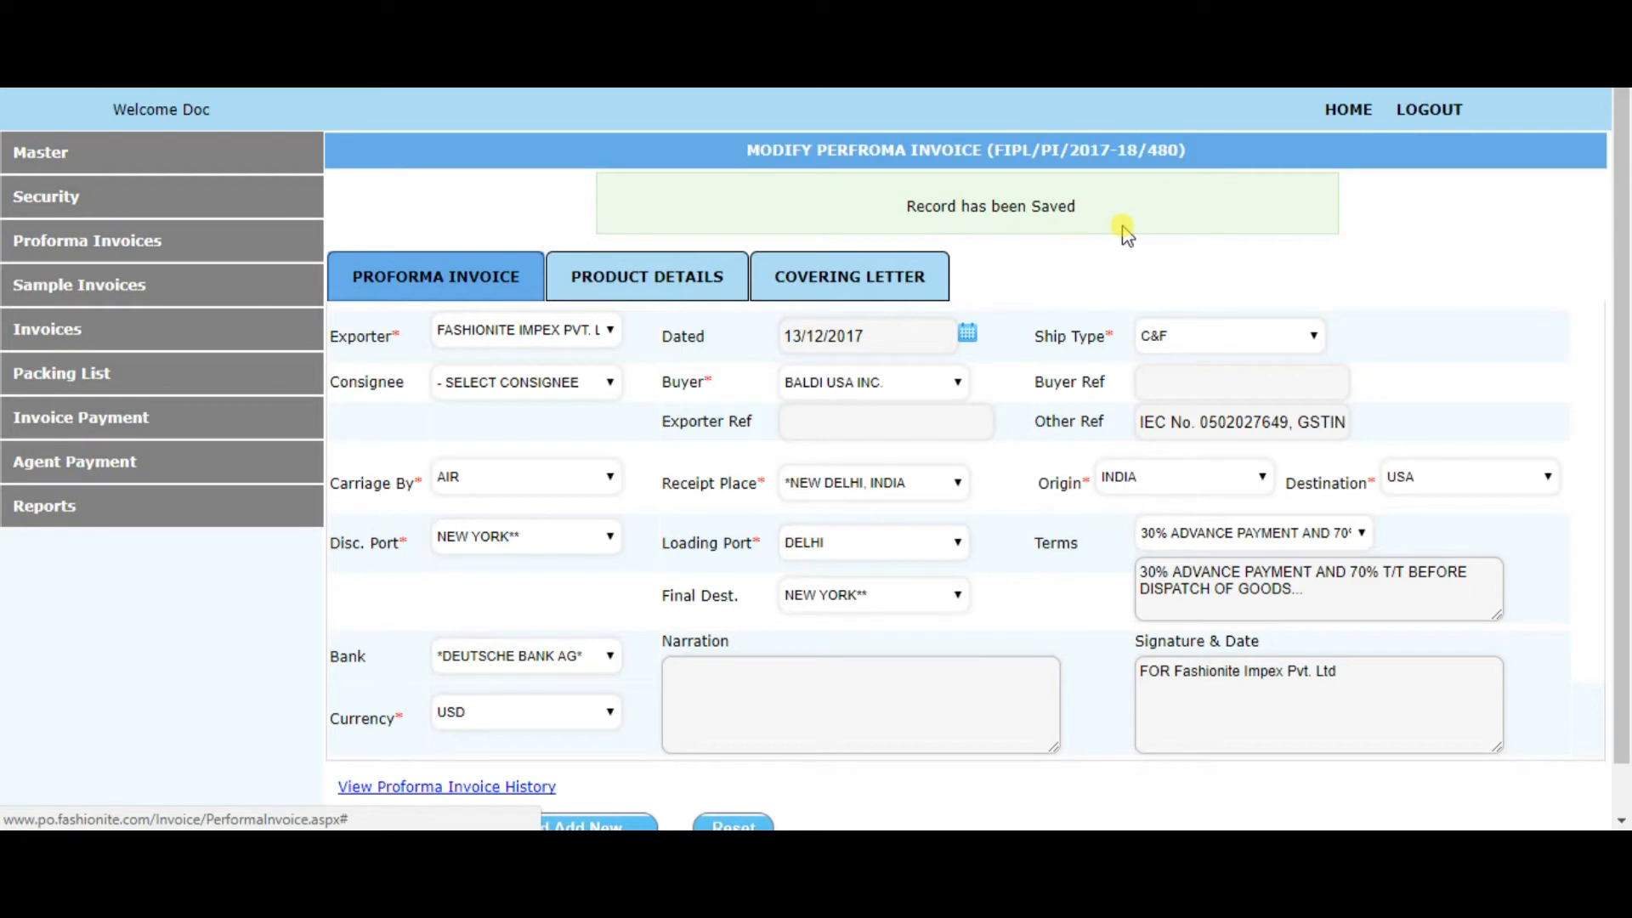
{"action": "left_click_drag", "start_coordinate": [1109, 219], "coordinate": [901, 208]}
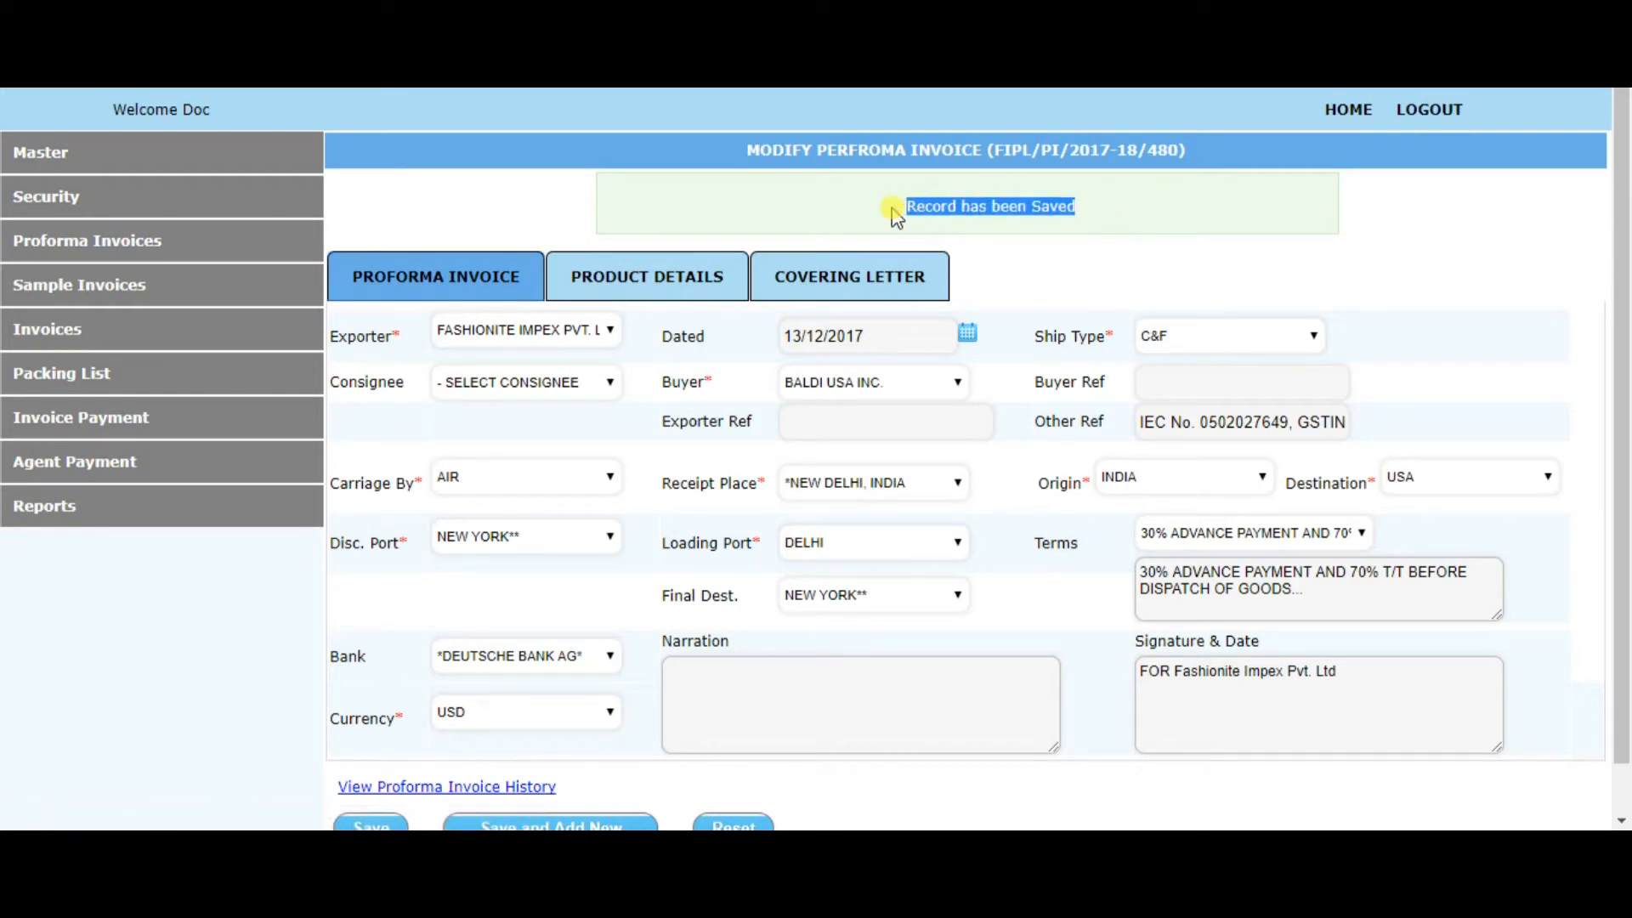
Search the proforma invoices, look over the number and date filters, and open proforma invoice FIPL/PI/2017-18/480
{"action": "left_click", "coordinate": [132, 244]}
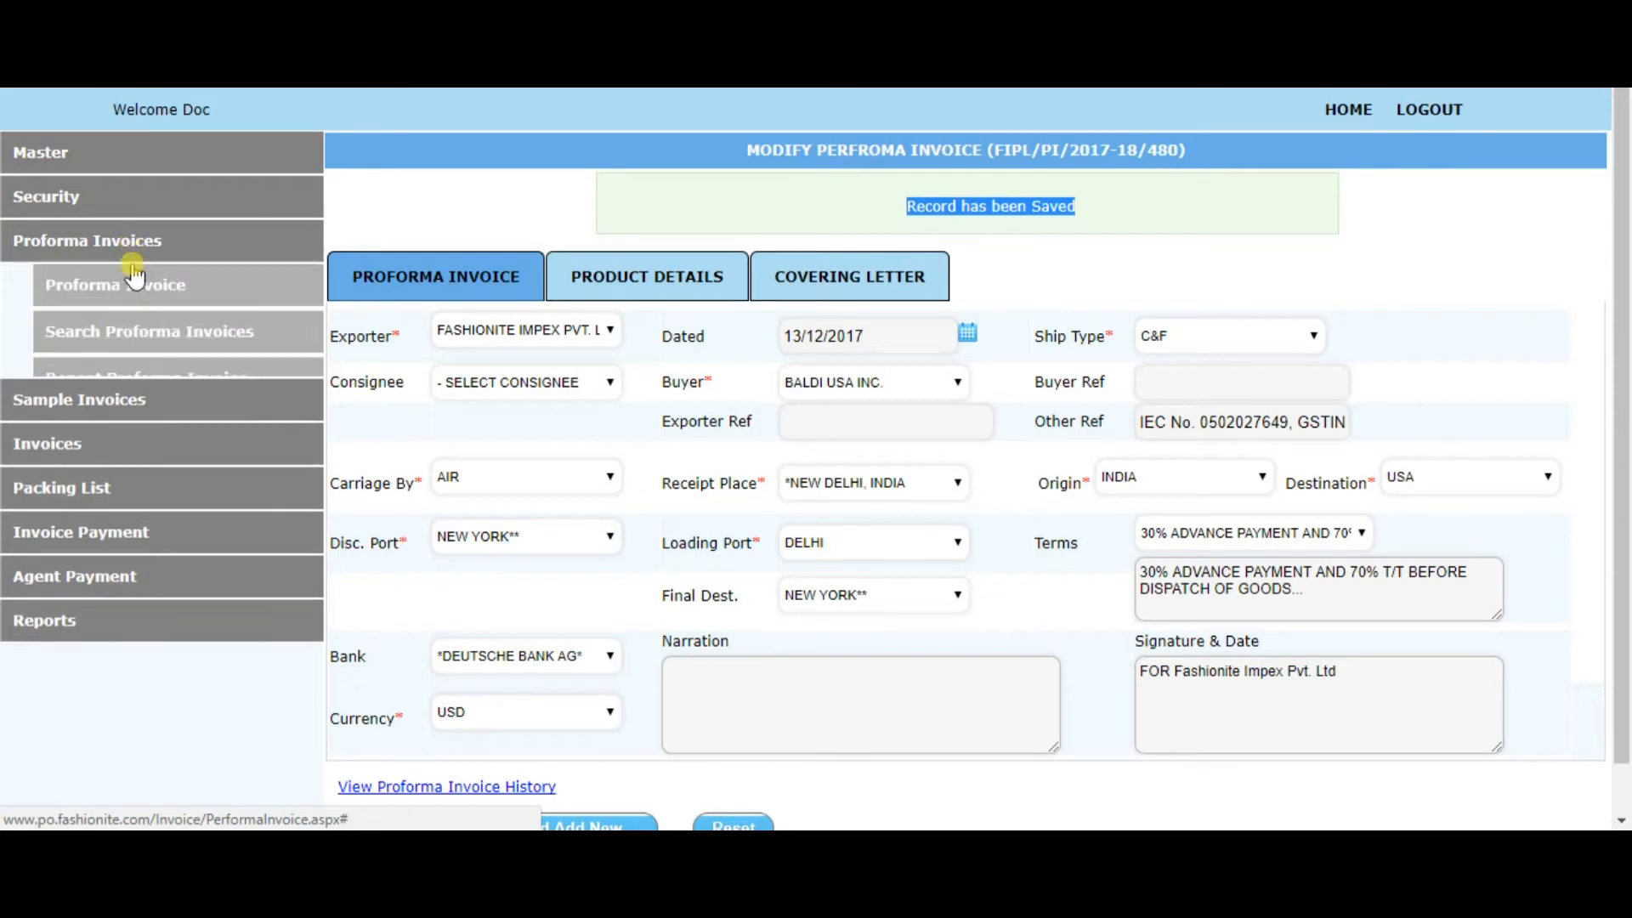
{"action": "left_click", "coordinate": [114, 331]}
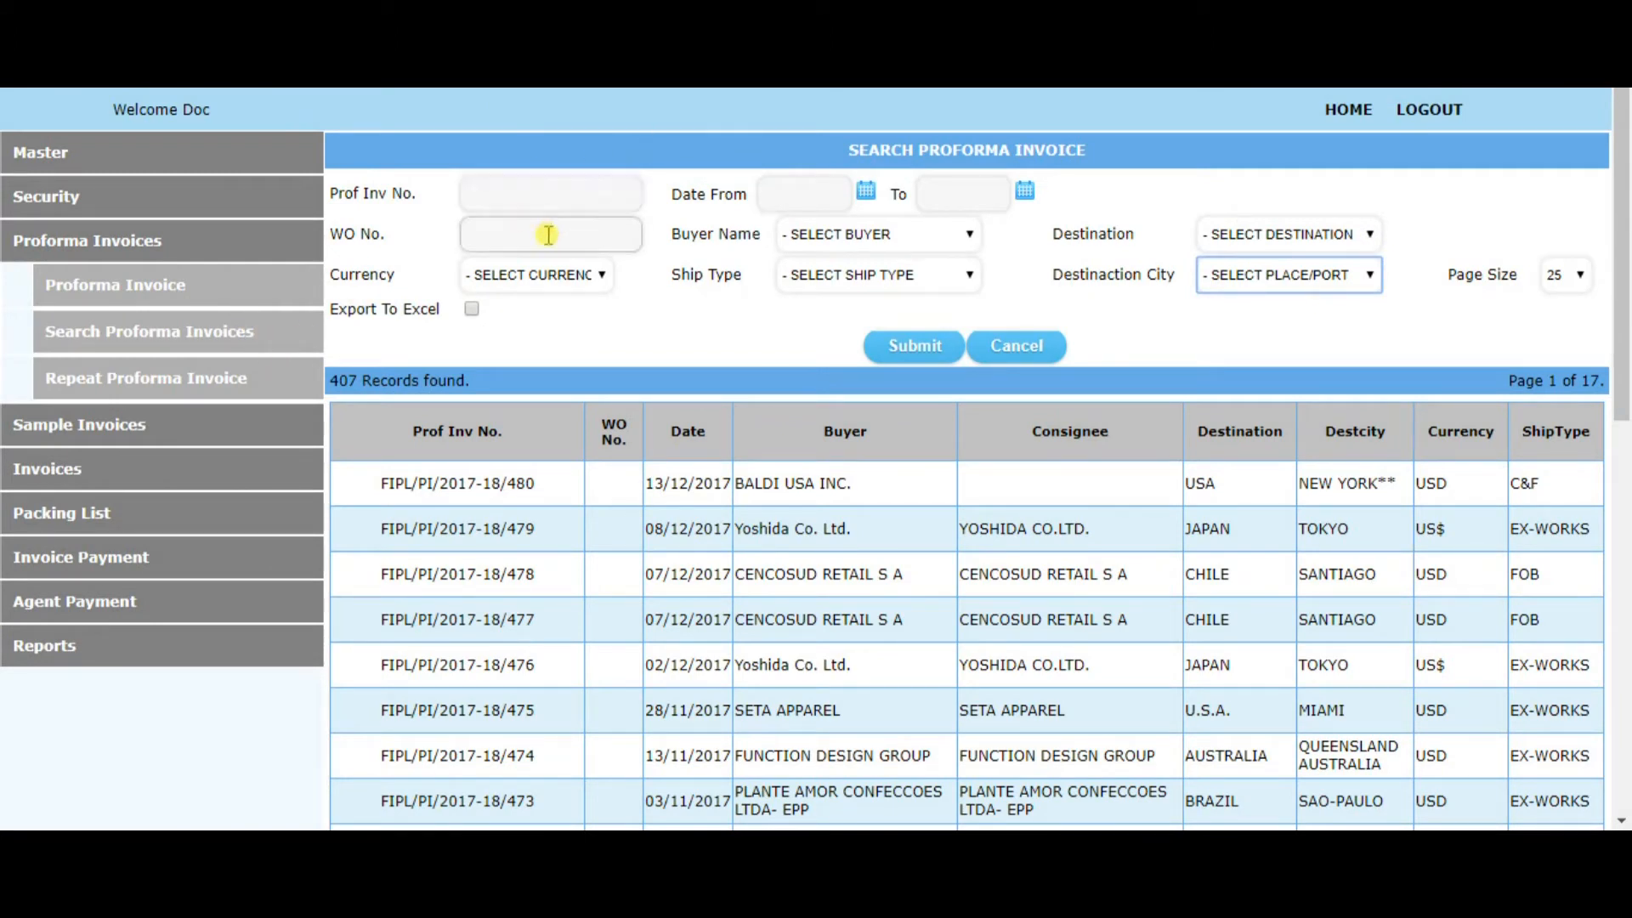
{"action": "left_click", "coordinate": [548, 204]}
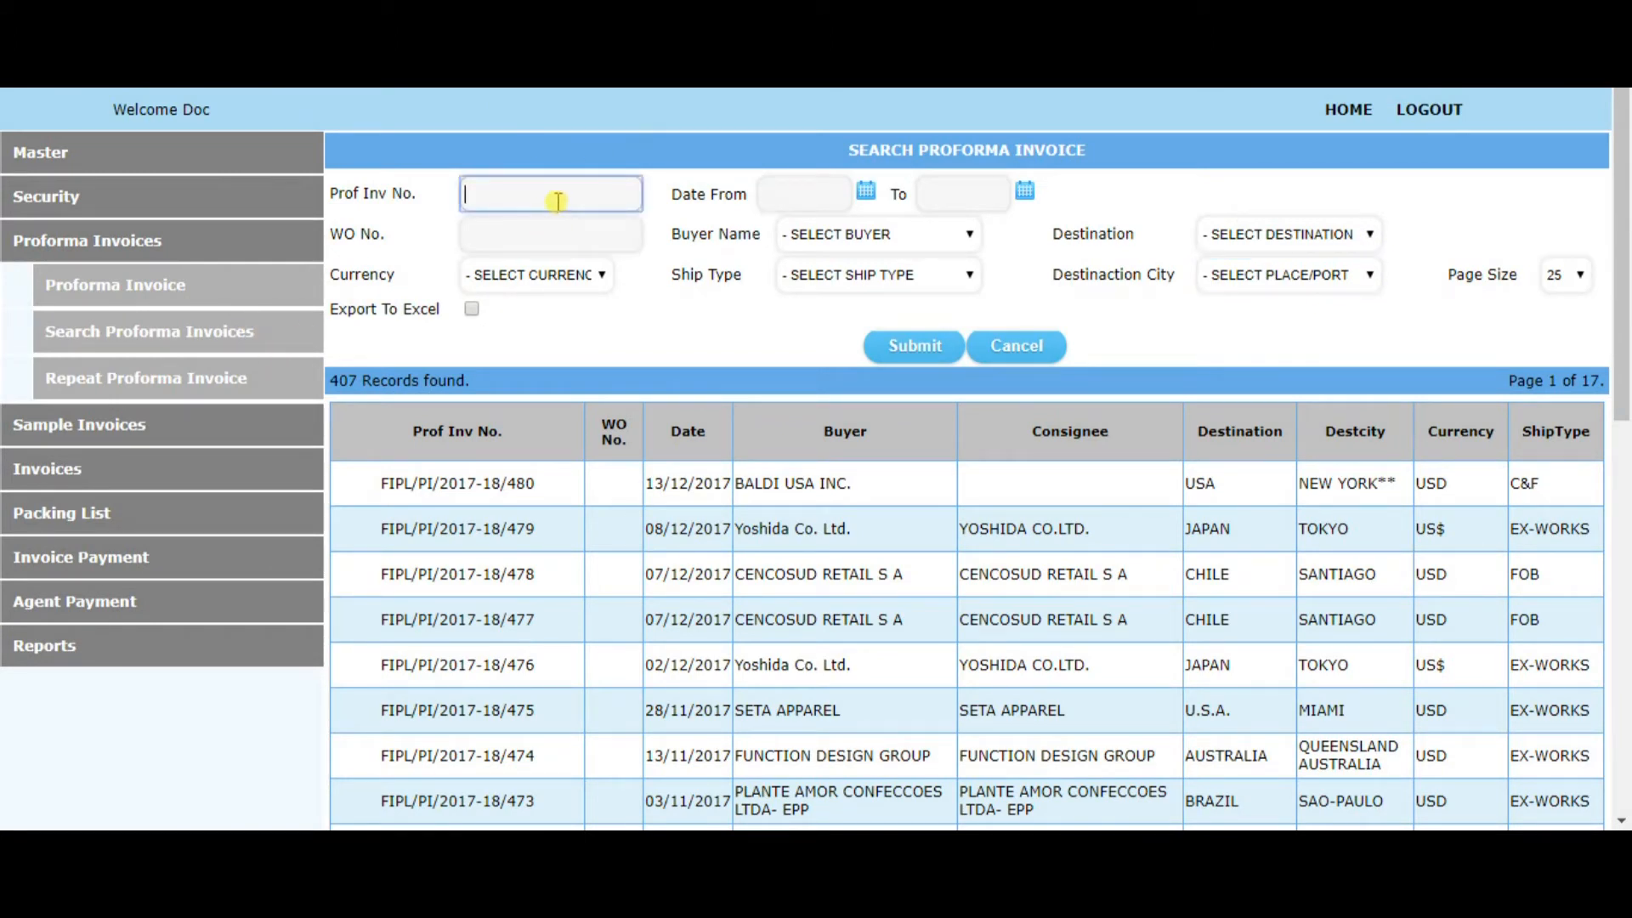
{"action": "left_click", "coordinate": [799, 195]}
{"action": "left_click", "coordinate": [929, 194]}
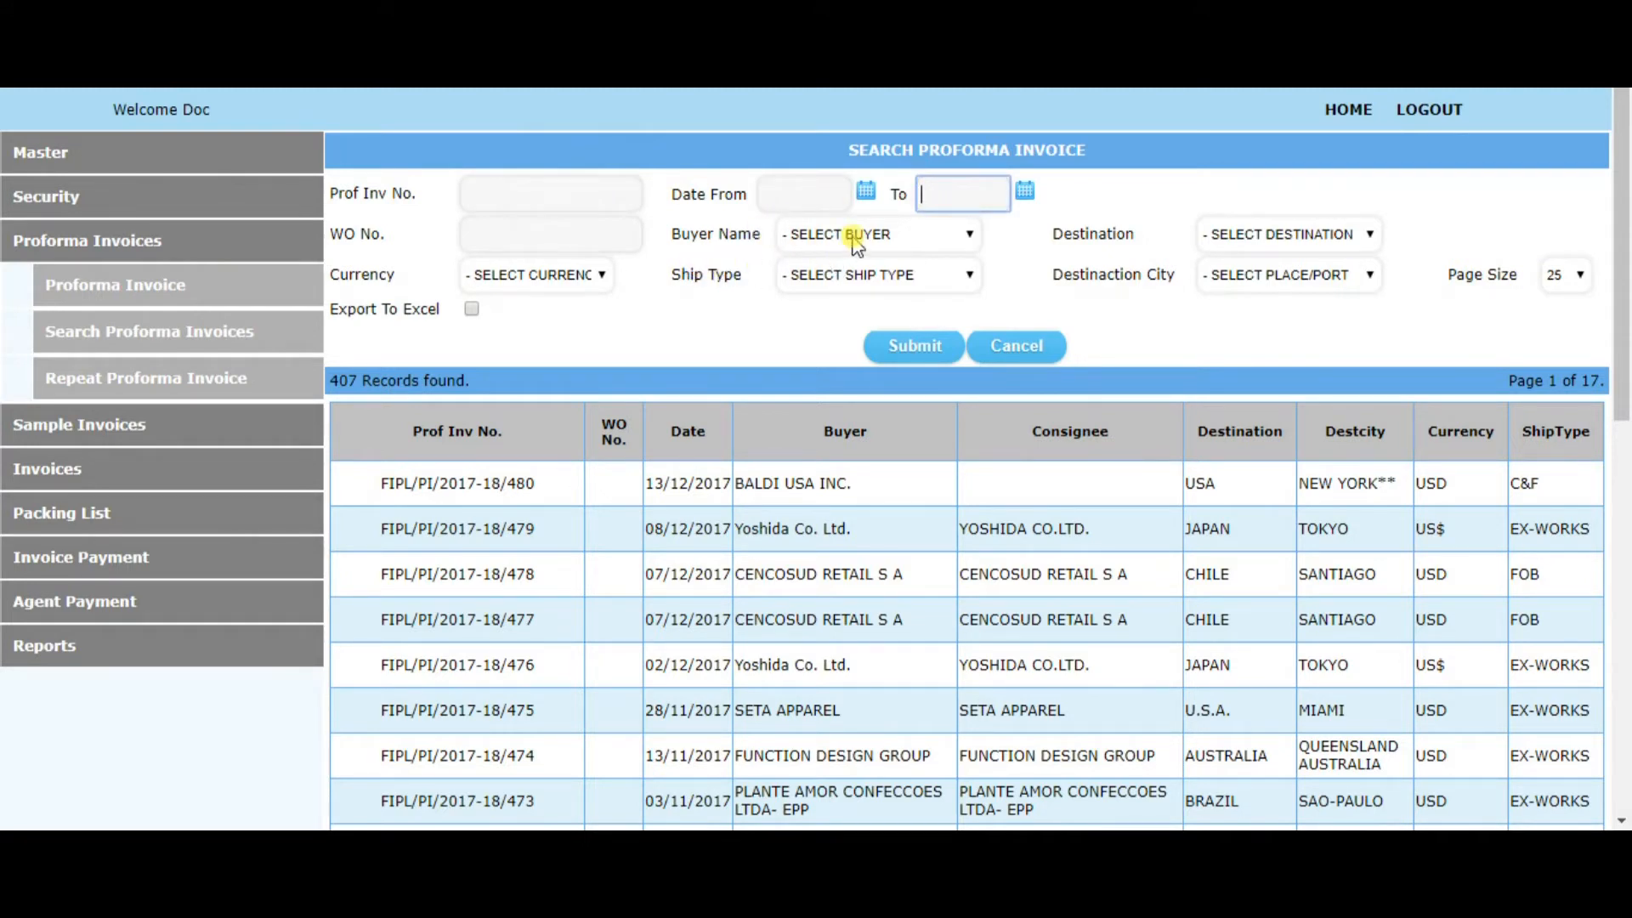
{"action": "left_click", "coordinate": [507, 498]}
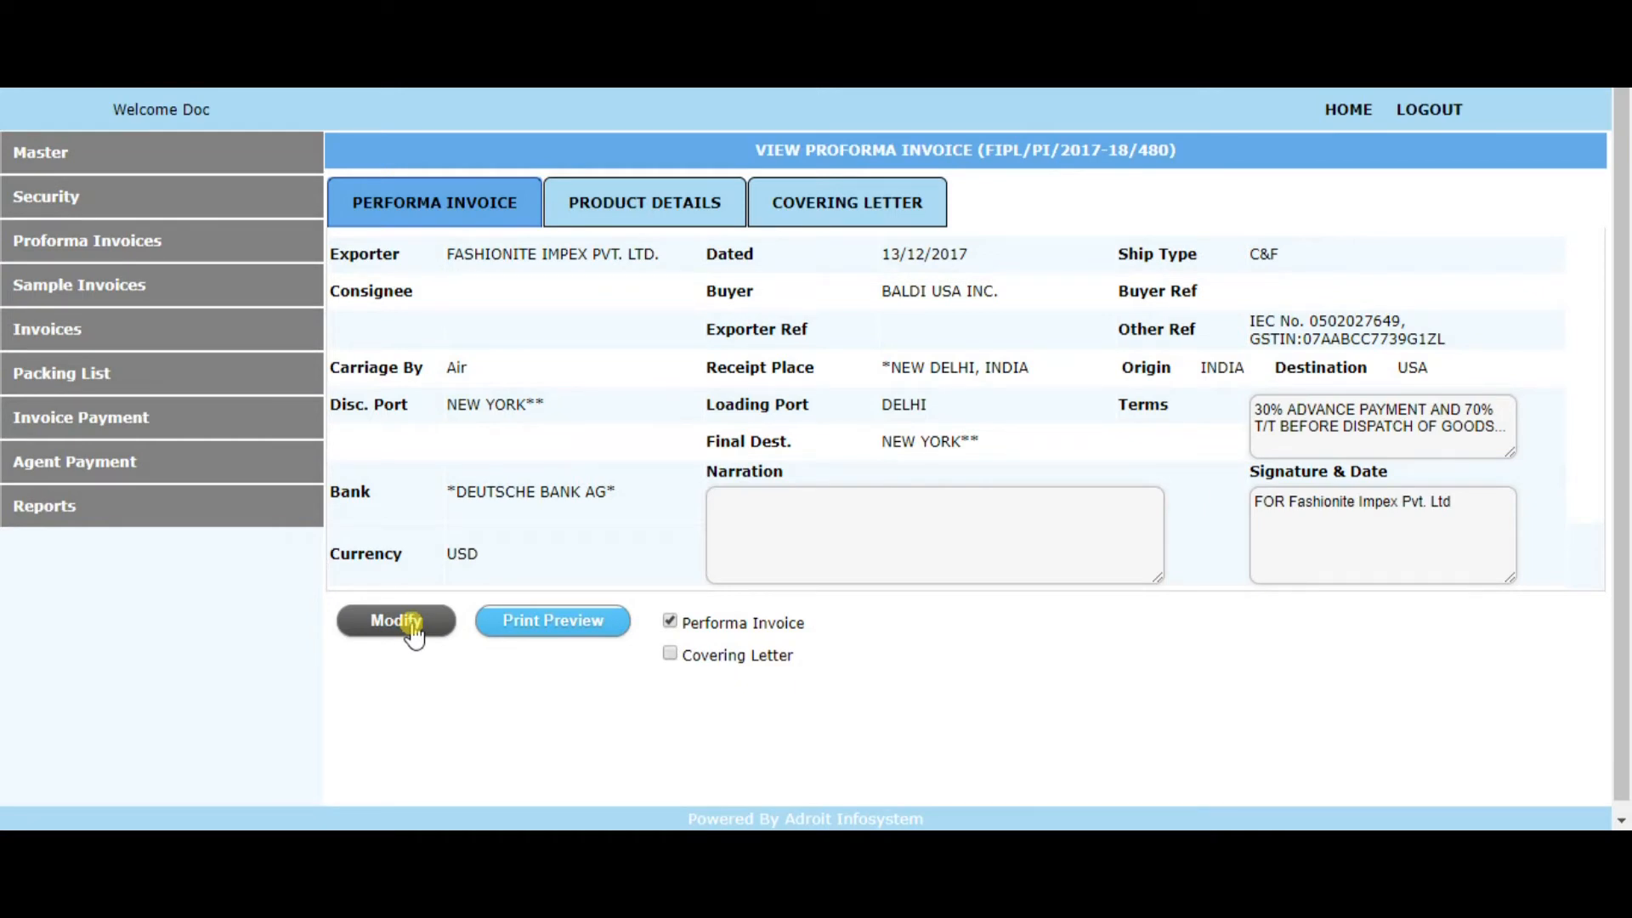
Open the proforma invoice for modification and save it, checking its general and product details
{"action": "left_click", "coordinate": [416, 633]}
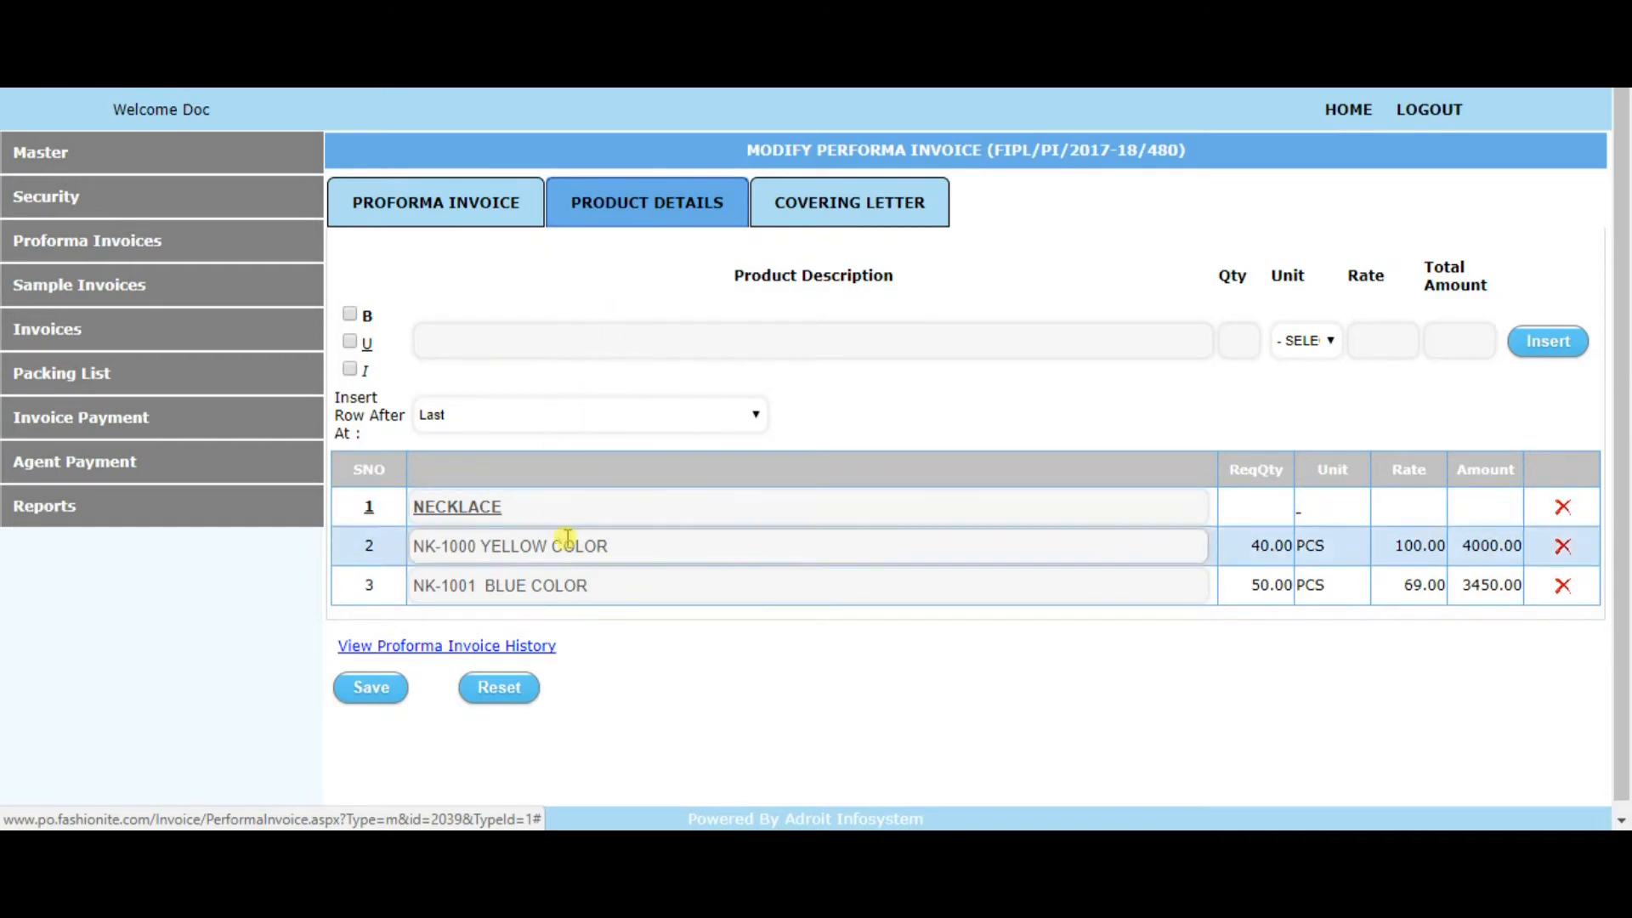
{"action": "left_click", "coordinate": [382, 707]}
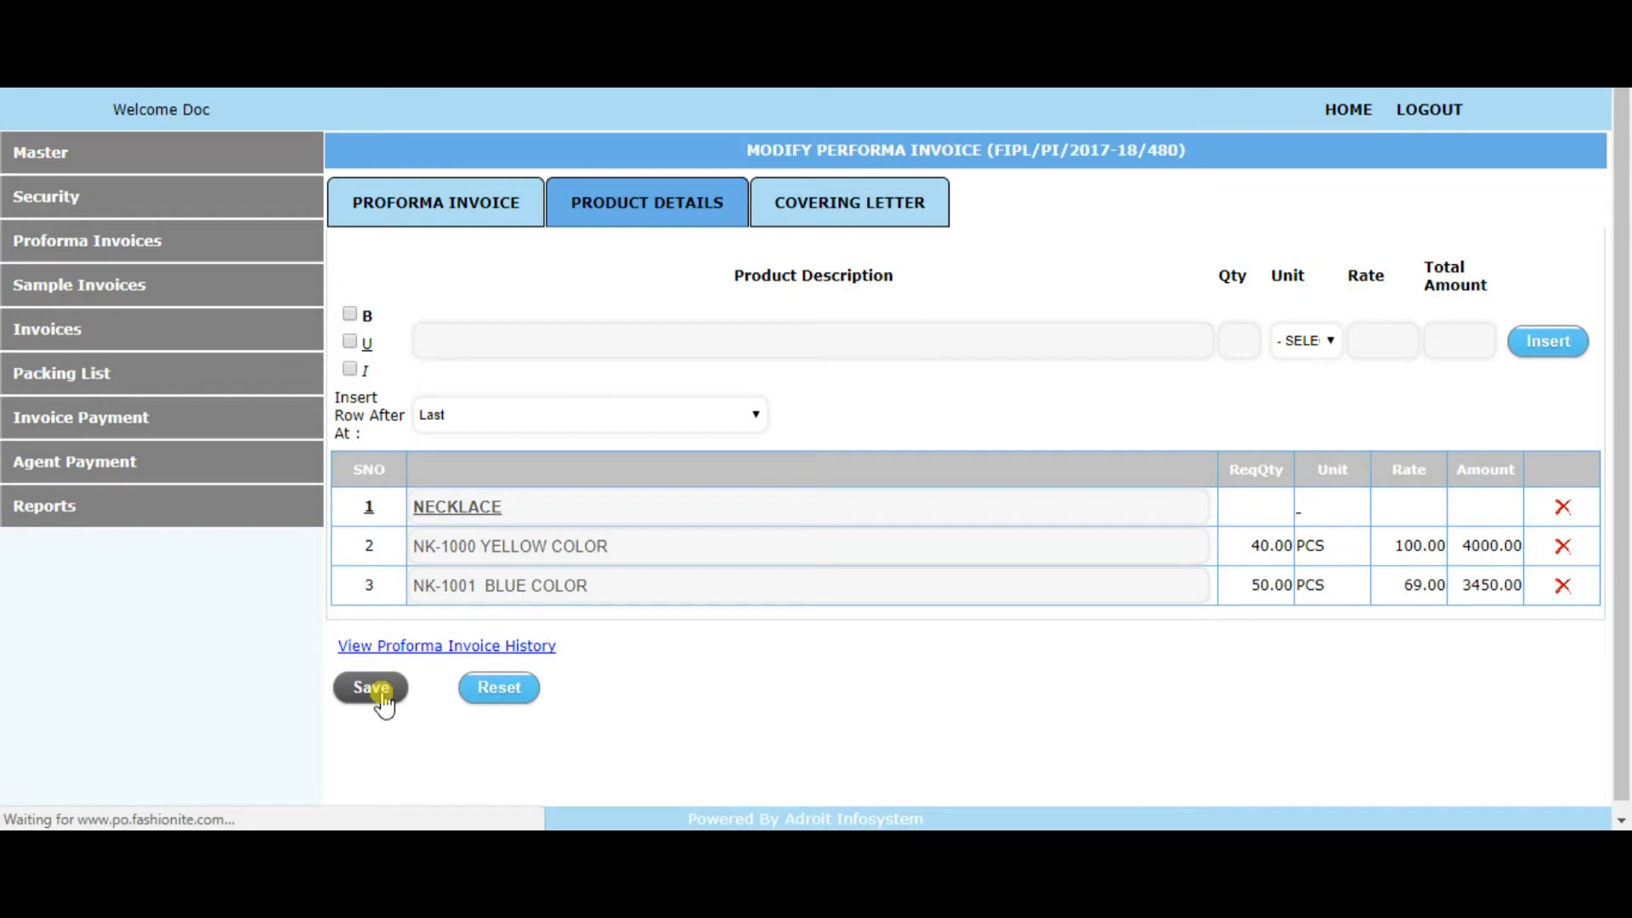
{"action": "left_click", "coordinate": [443, 287]}
{"action": "scroll", "coordinate": [611, 417], "scroll_direction": "down", "scroll_amount": 1}
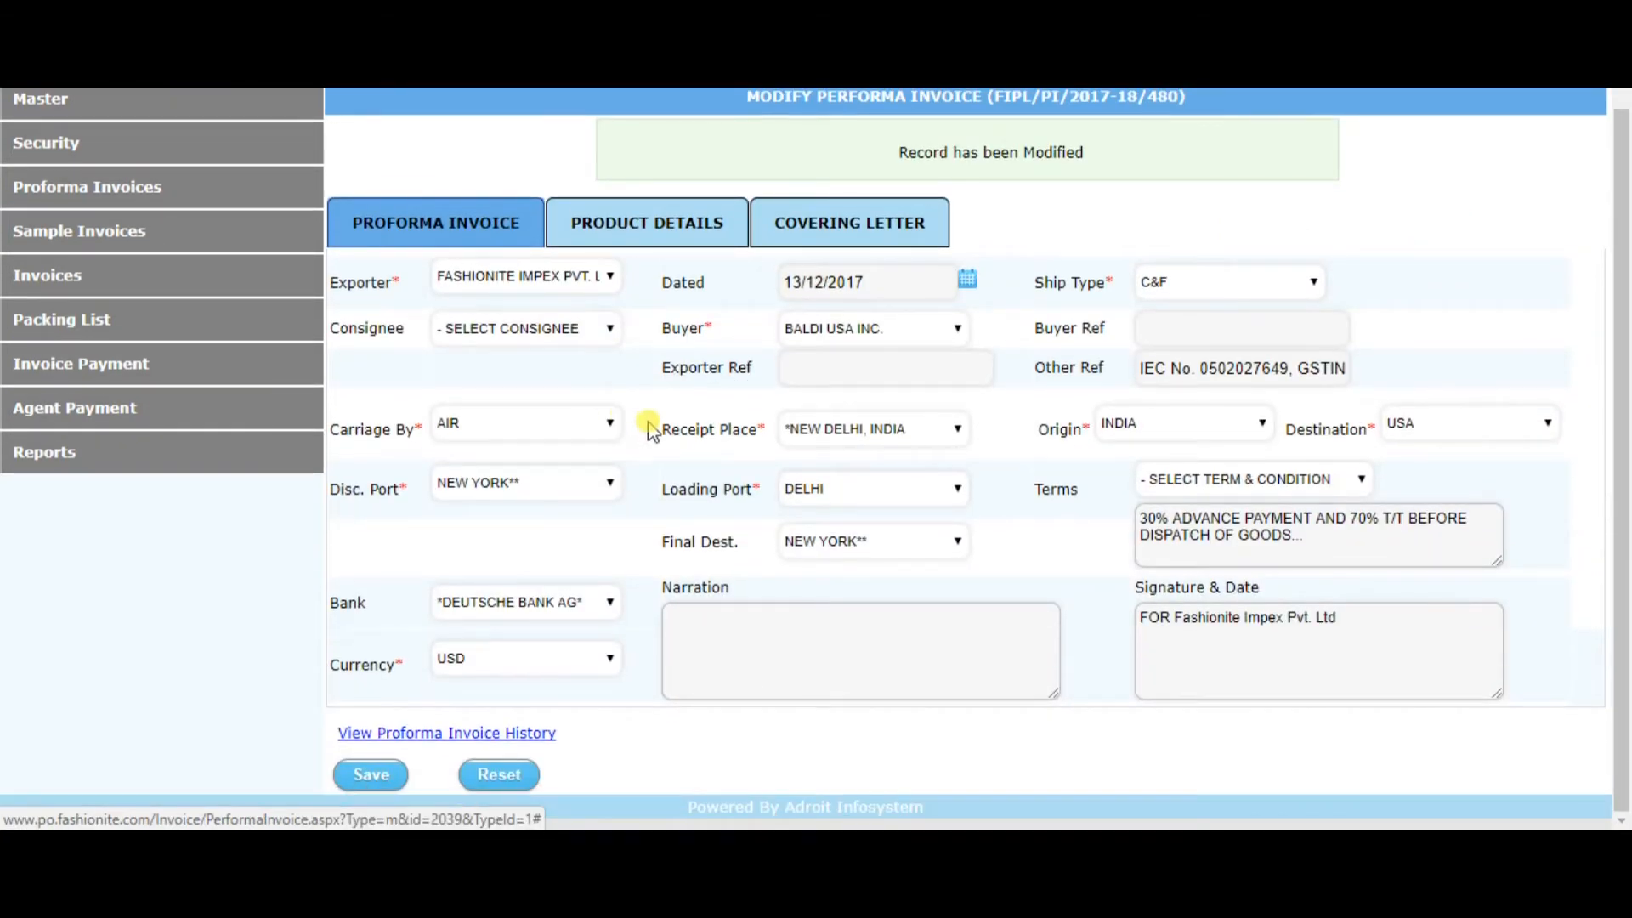
{"action": "left_click", "coordinate": [647, 222]}
Repeat proforma invoice FIPL/PI/2017-18/480 as a new one and review its copied general and product details
{"action": "left_click", "coordinate": [136, 245]}
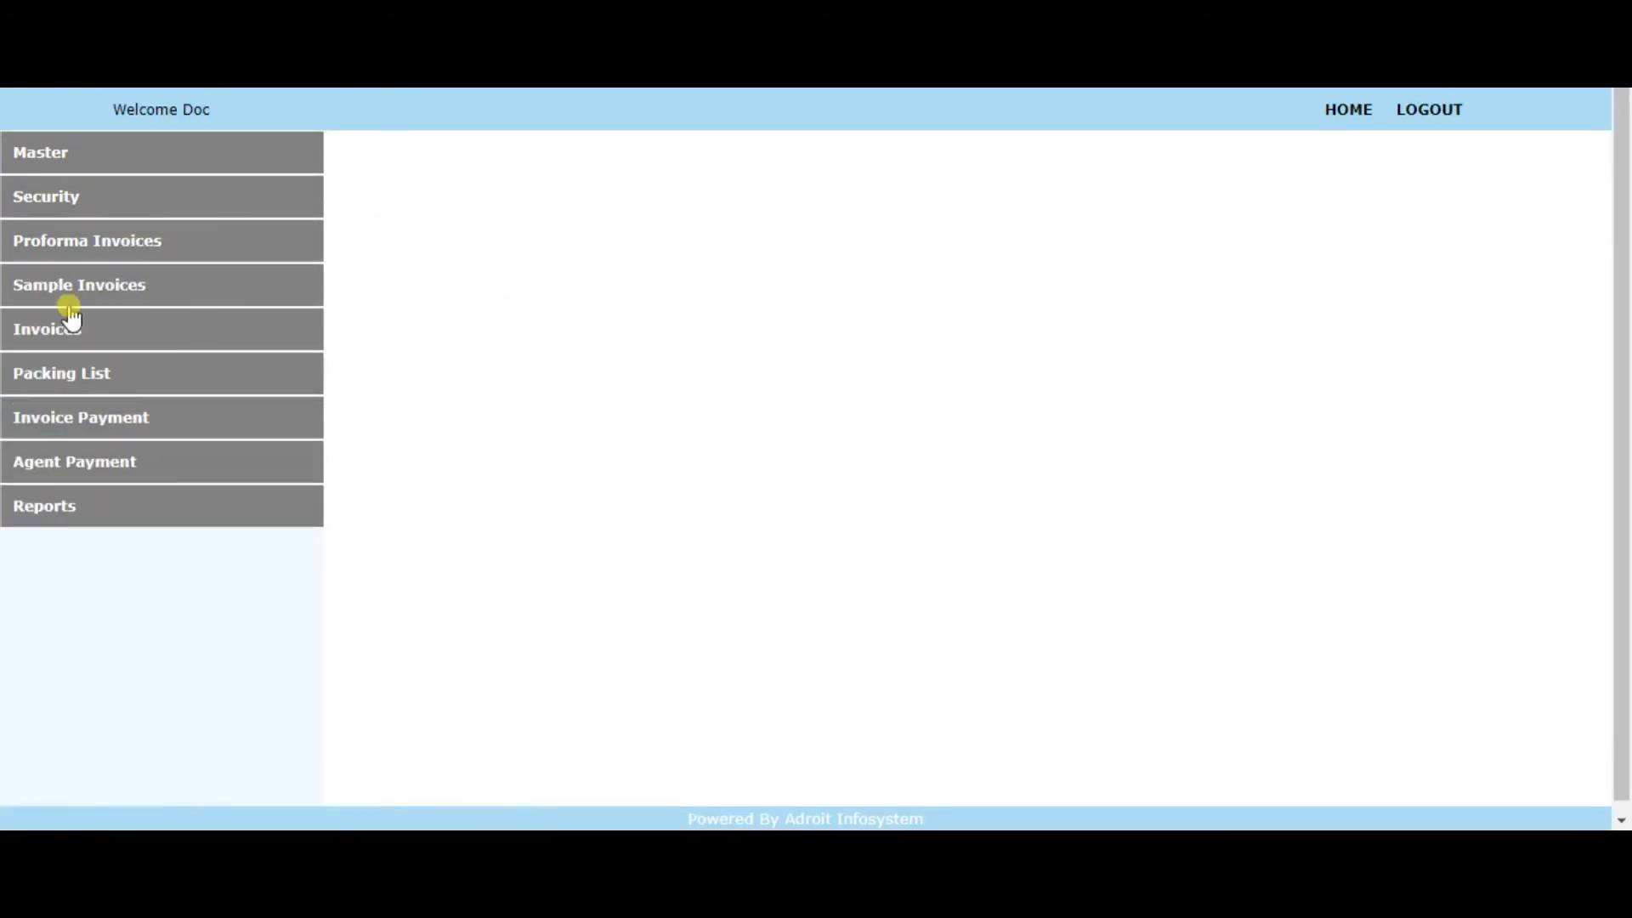
{"action": "left_click", "coordinate": [92, 242]}
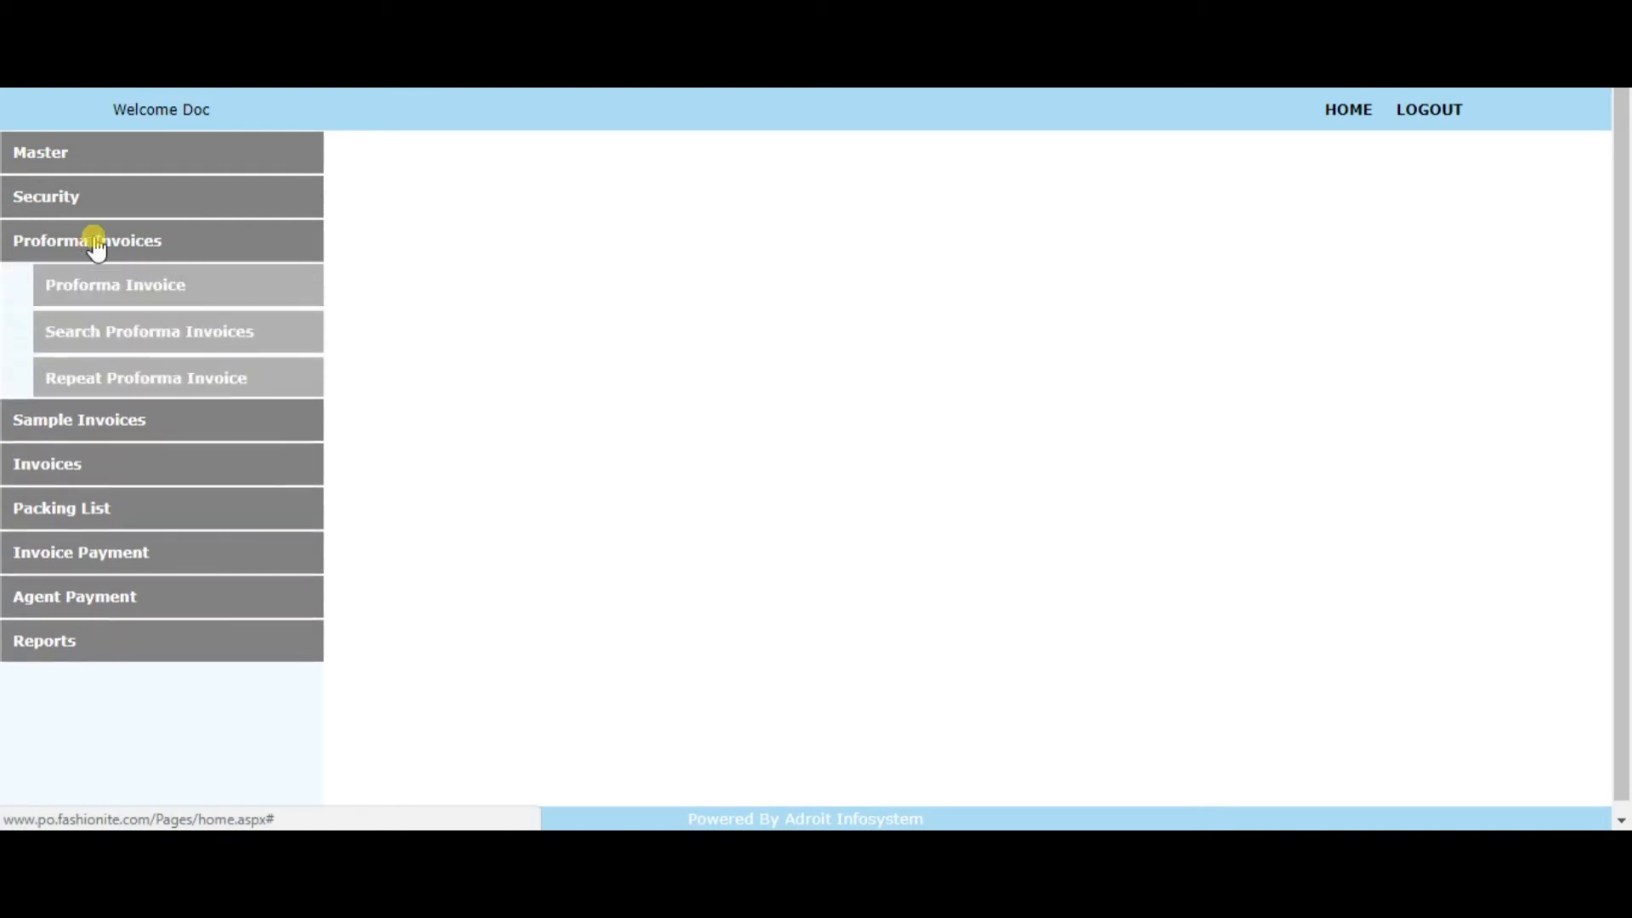
{"action": "left_click", "coordinate": [131, 377]}
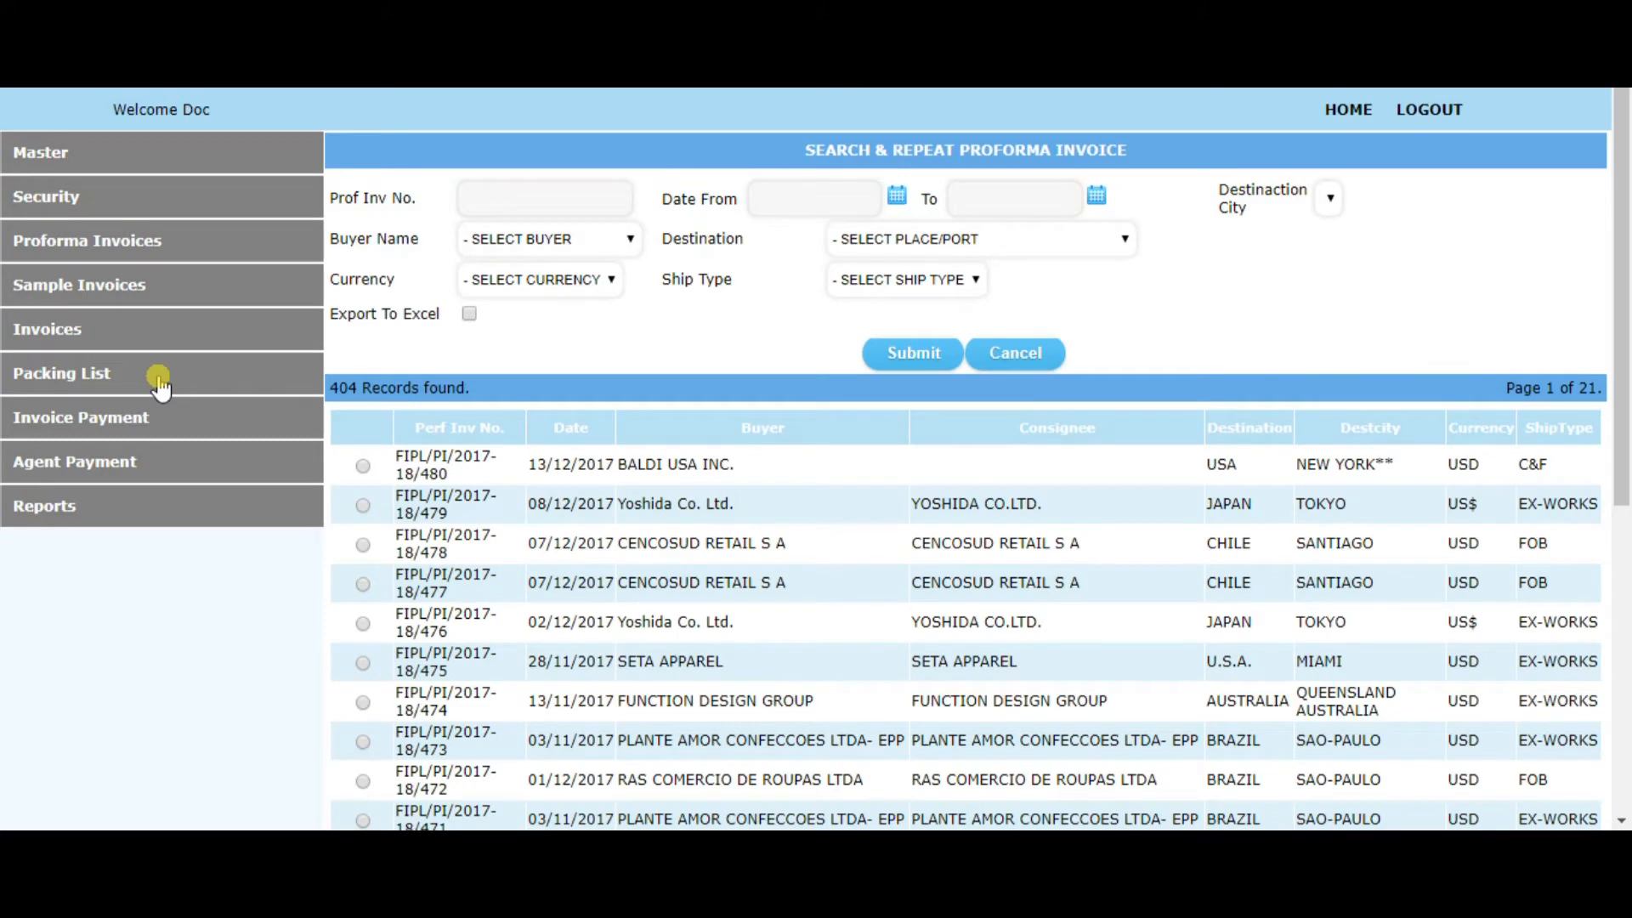
{"action": "left_click", "coordinate": [364, 466]}
{"action": "scroll", "coordinate": [466, 538], "scroll_direction": "down", "scroll_amount": 6}
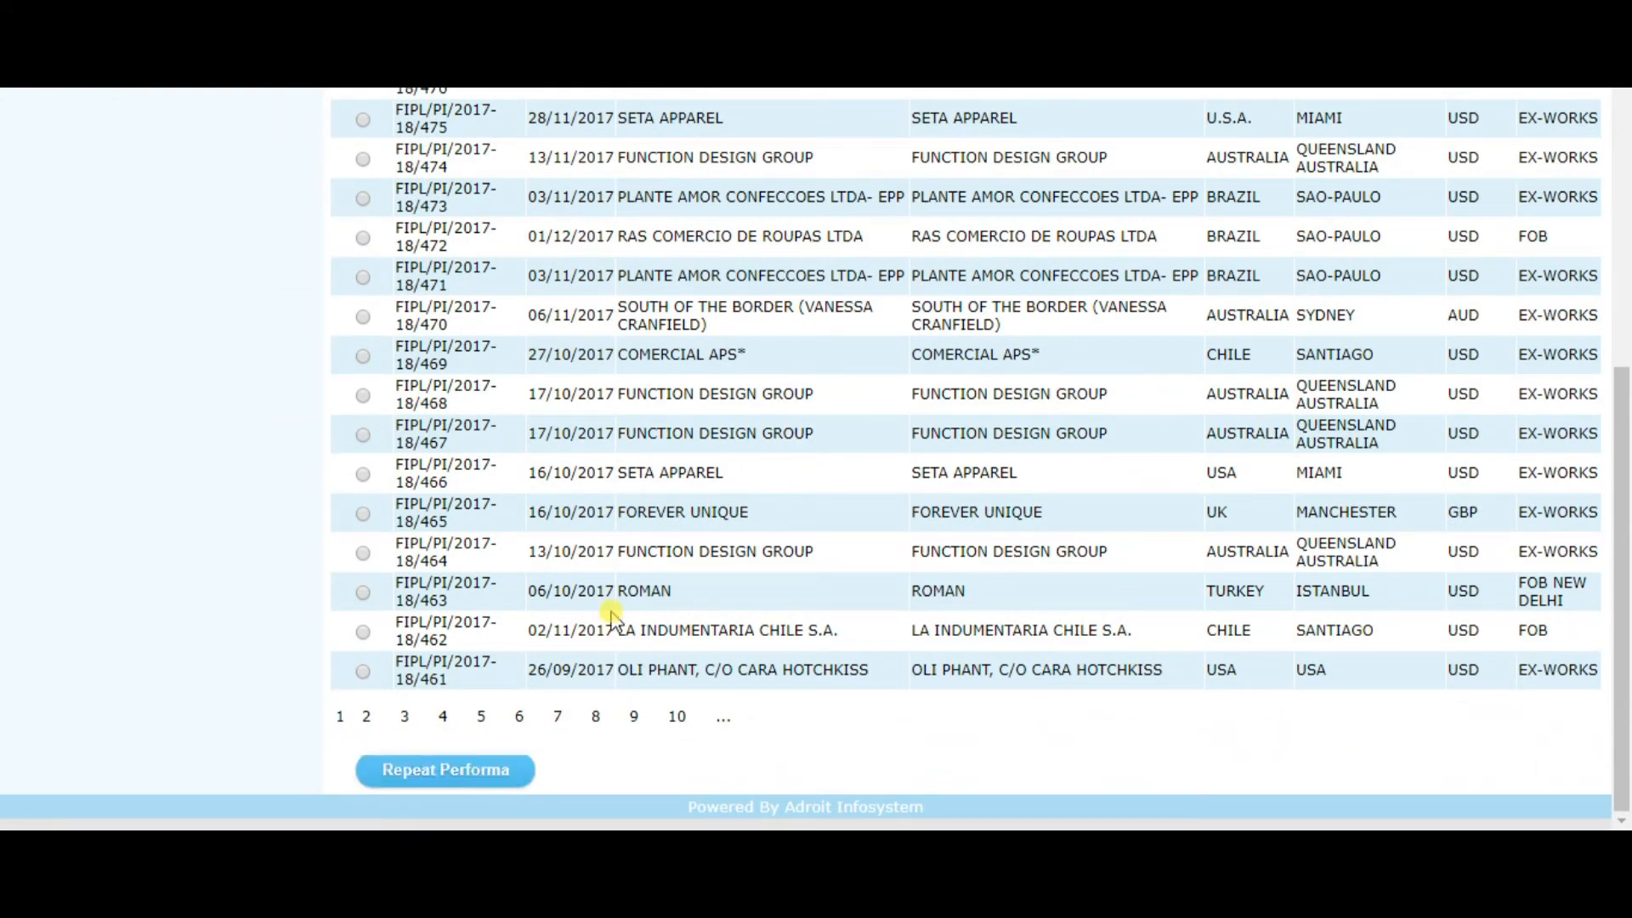
{"action": "scroll", "coordinate": [611, 612], "scroll_direction": "up", "scroll_amount": 5}
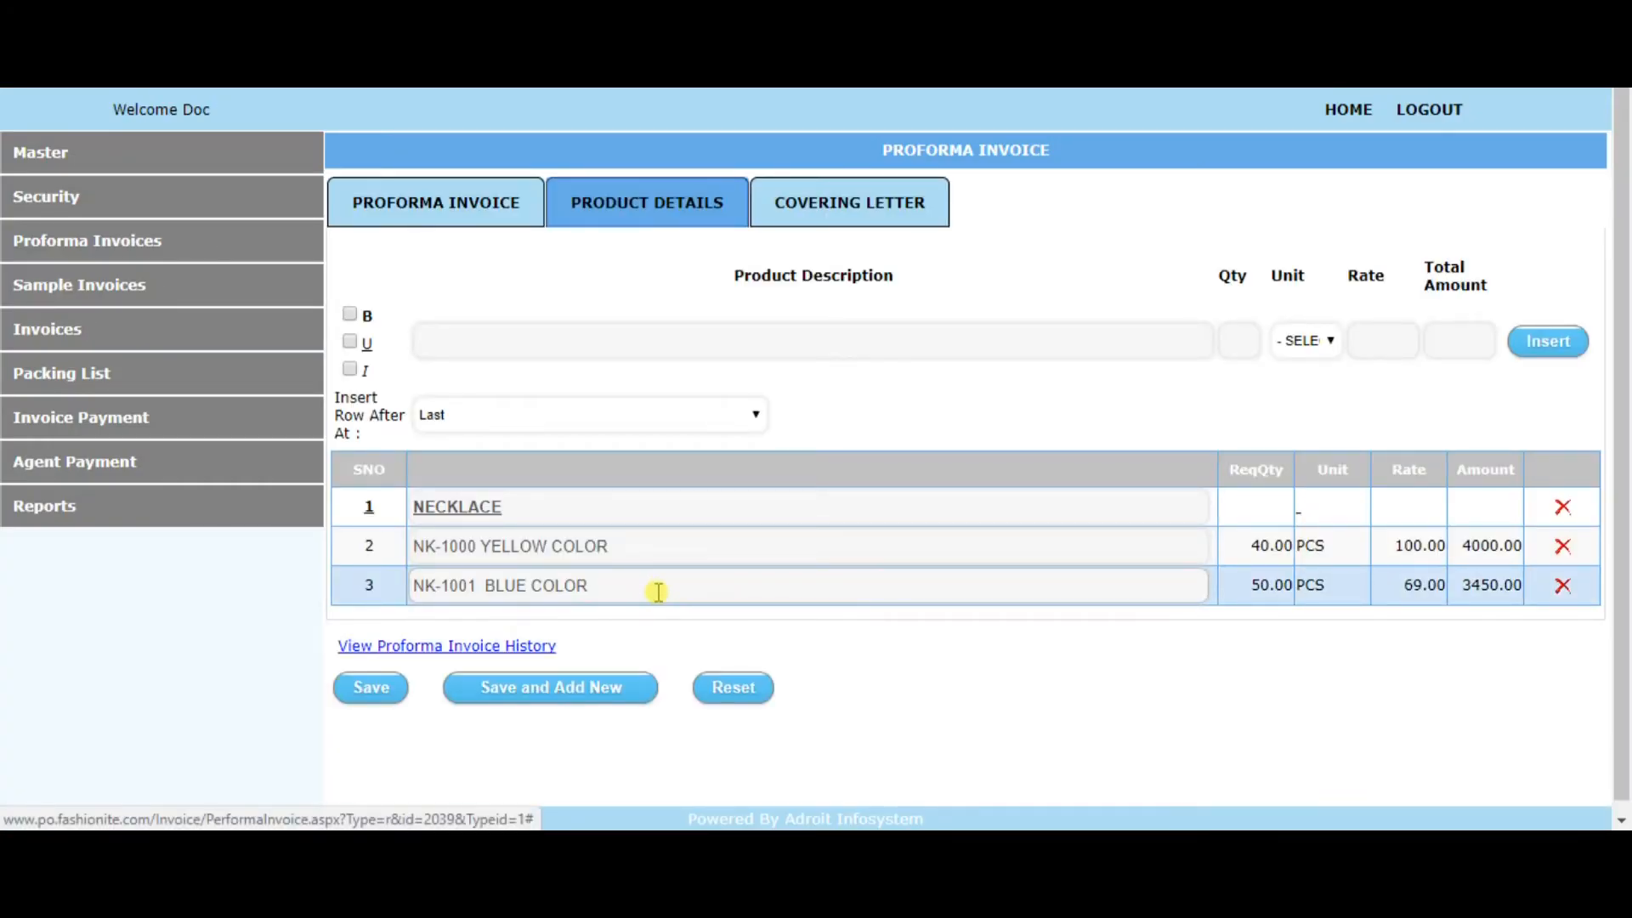
{"action": "left_click", "coordinate": [474, 211]}
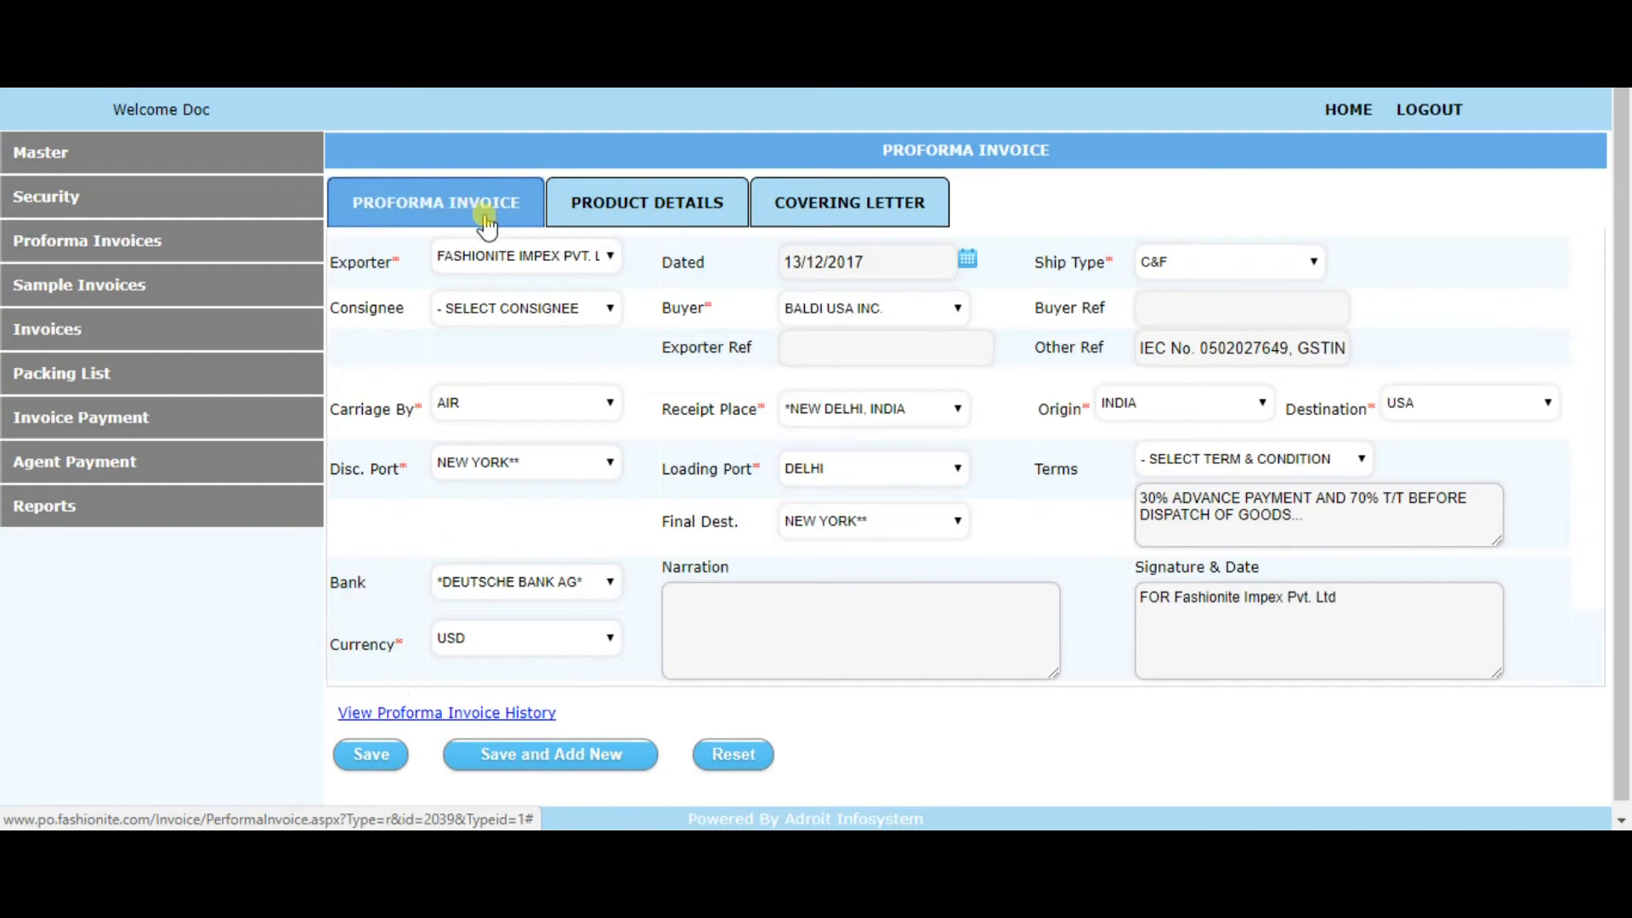
{"action": "left_click", "coordinate": [601, 219]}
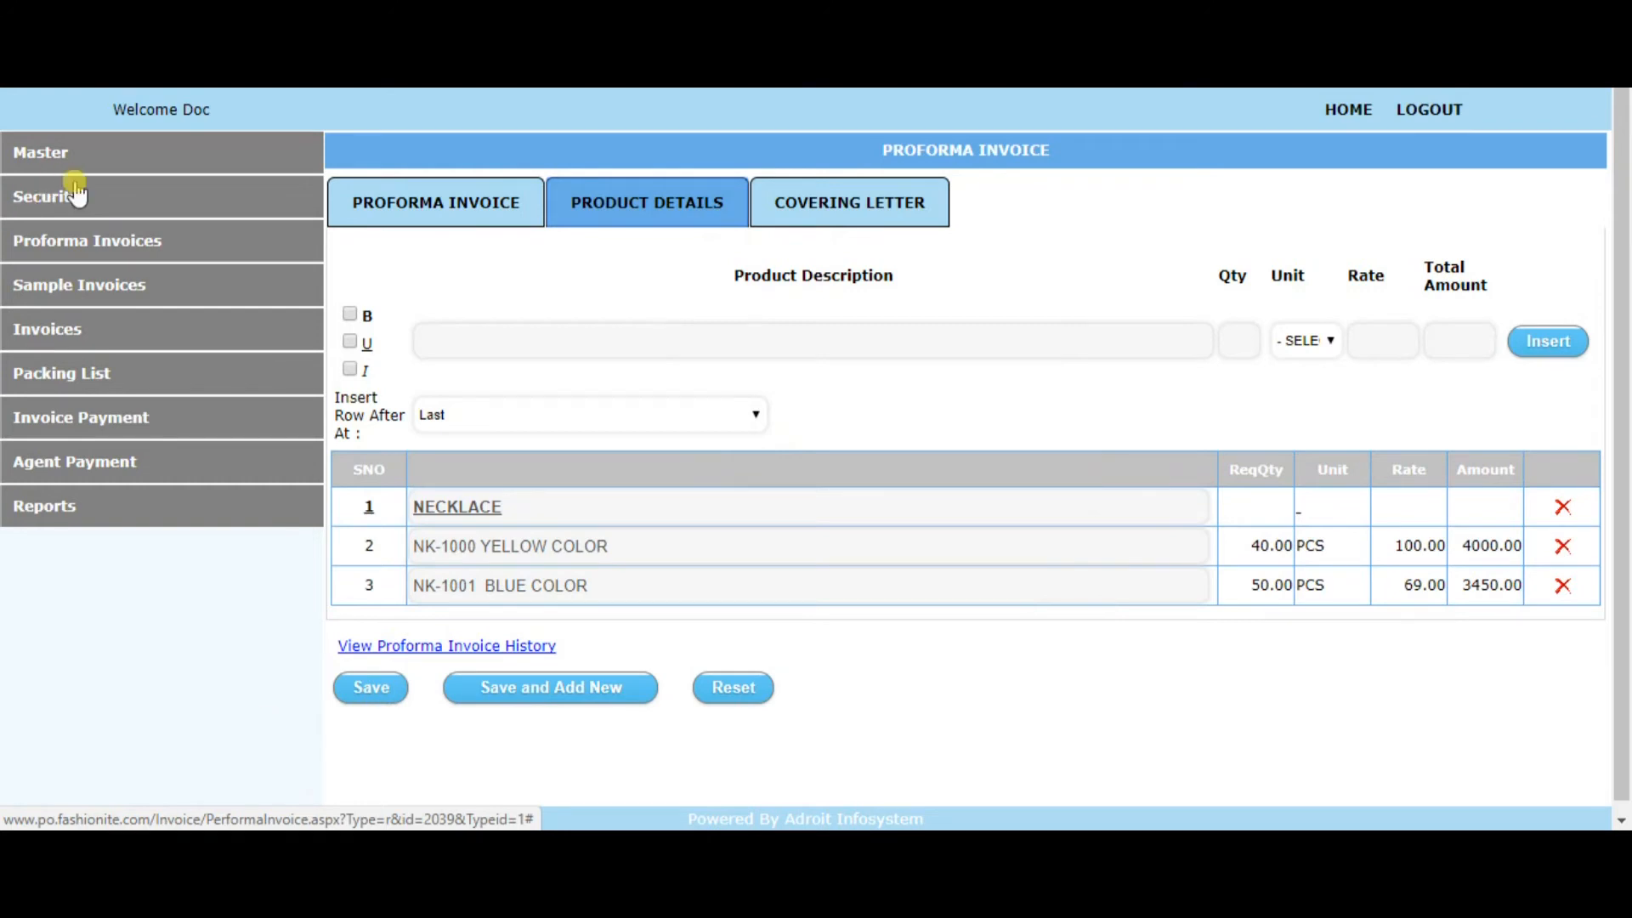
Start a new sample invoice and look over its general and product details forms
{"action": "left_click", "coordinate": [116, 294]}
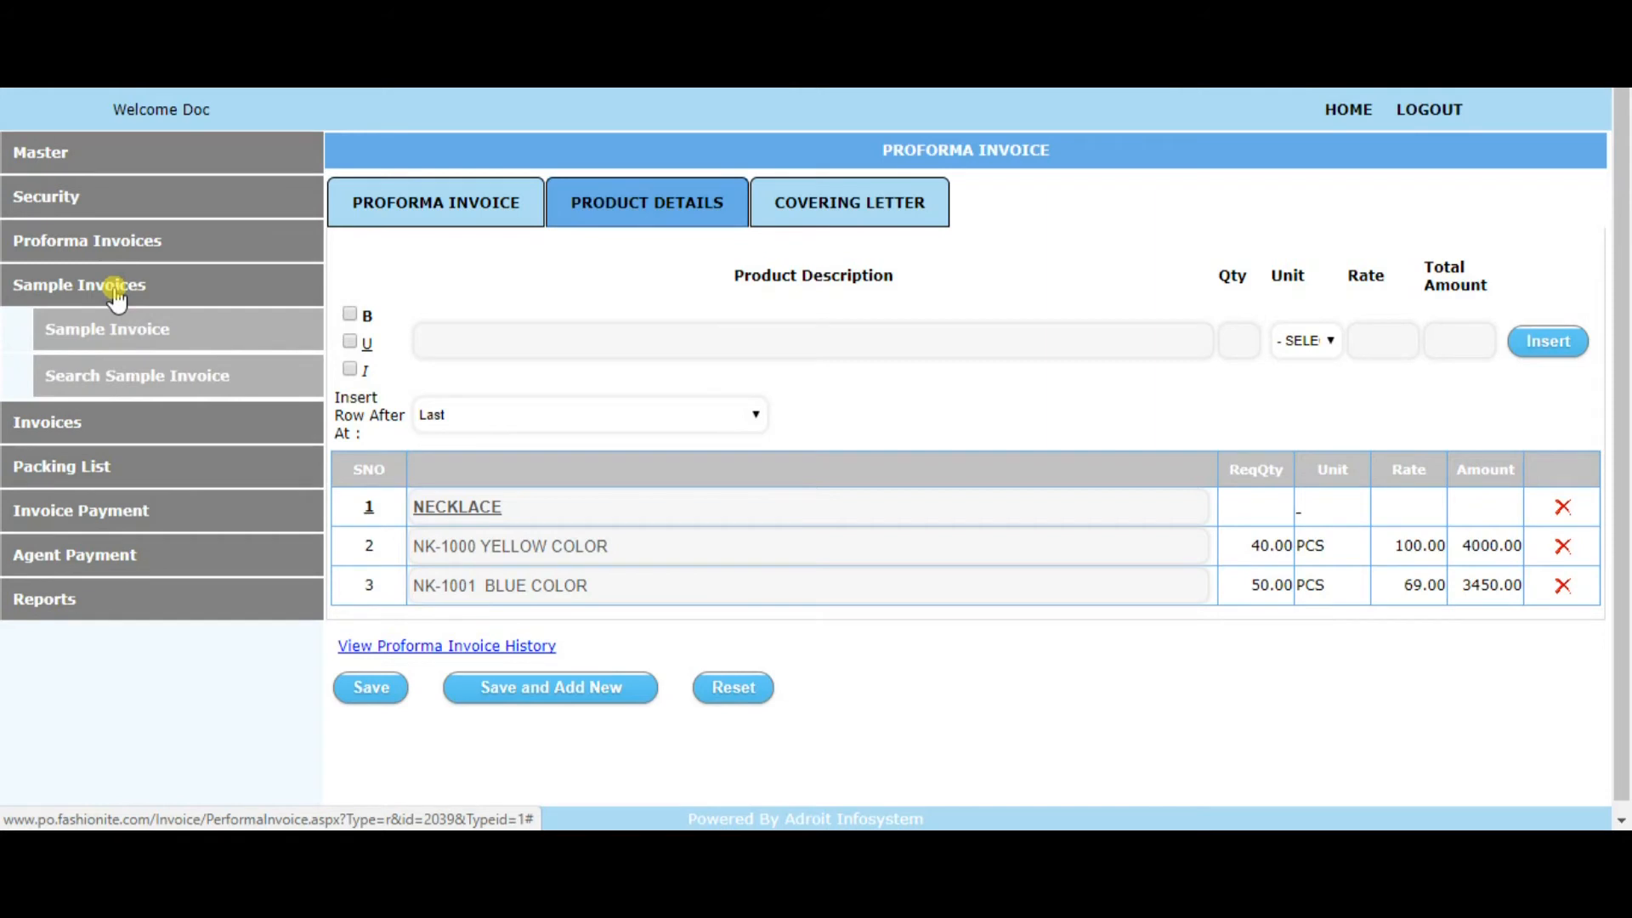
{"action": "left_click", "coordinate": [146, 334]}
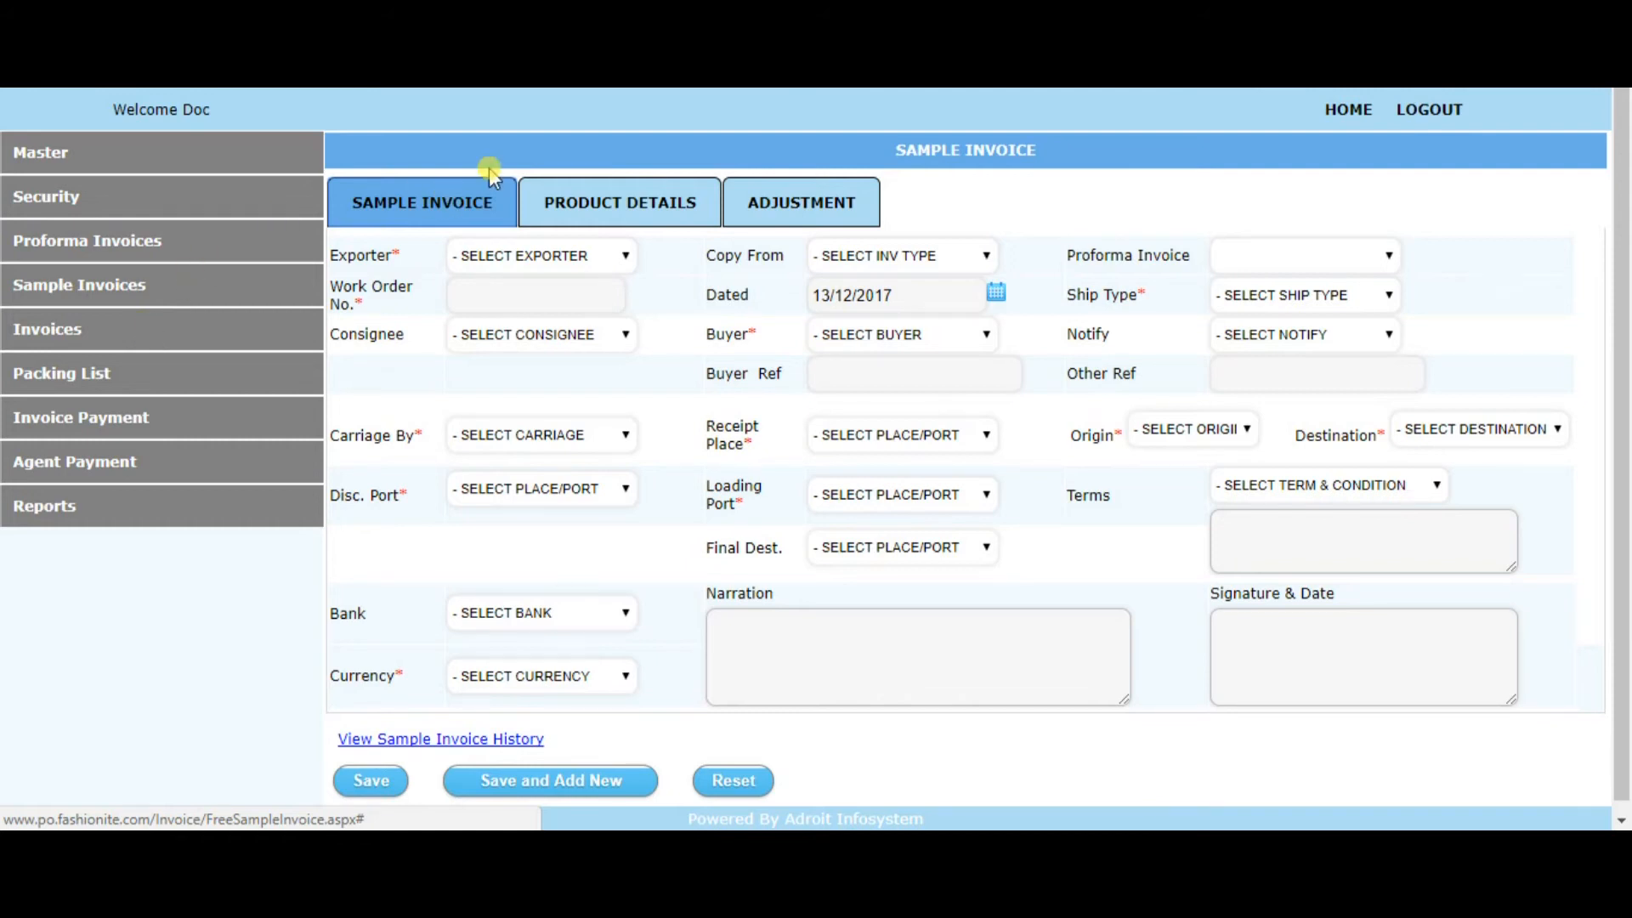
{"action": "left_click", "coordinate": [688, 220]}
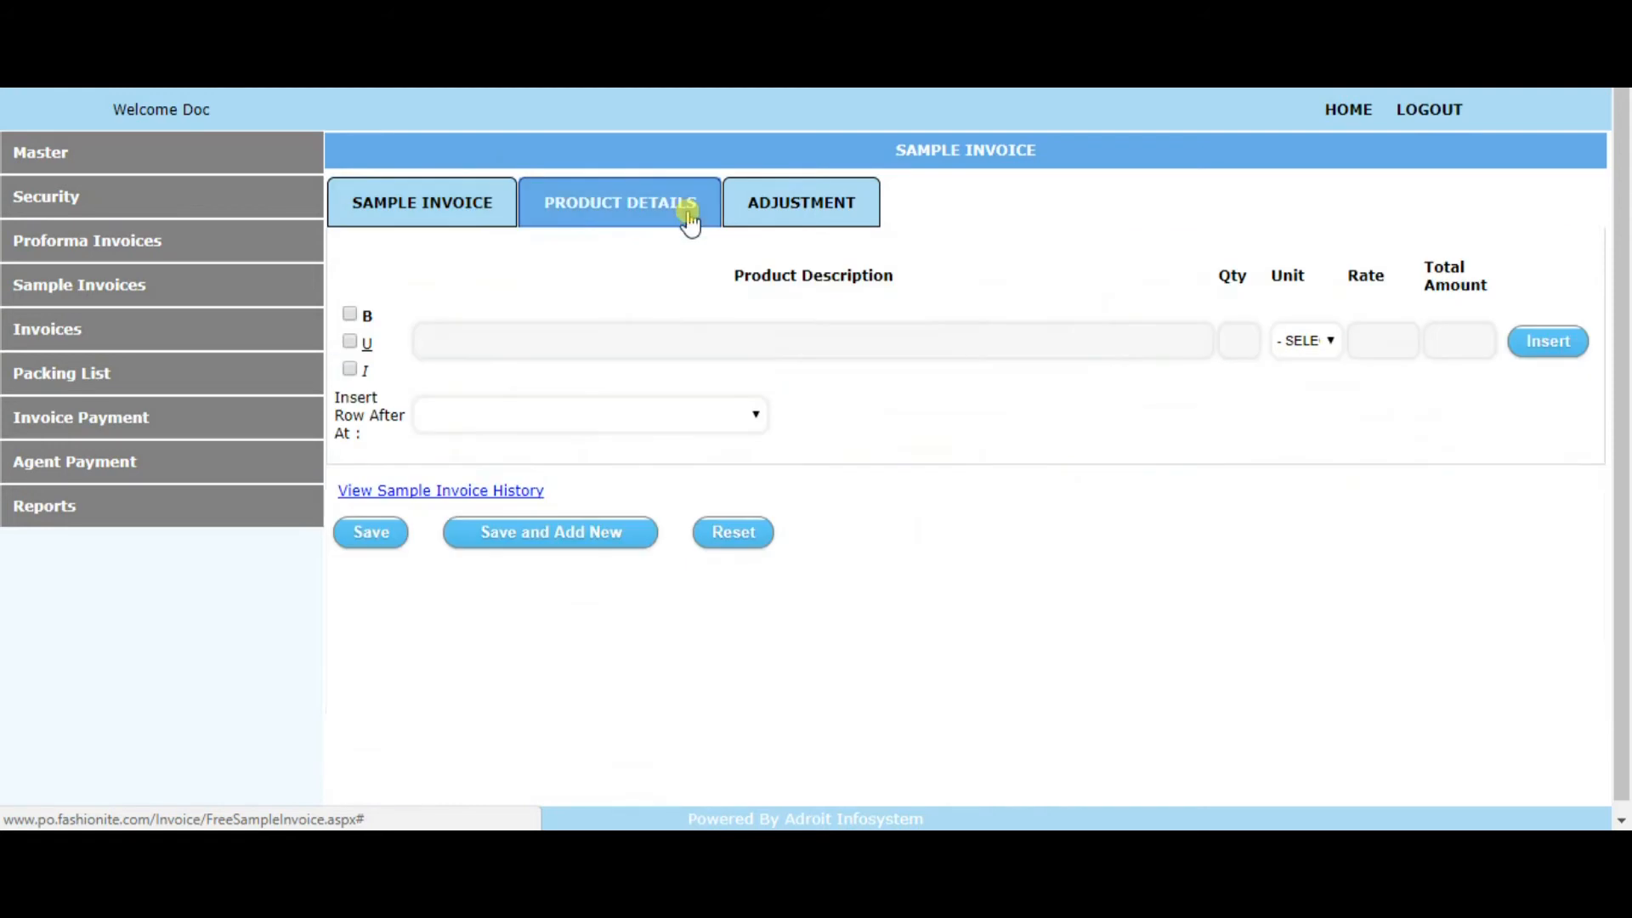
{"action": "left_click", "coordinate": [472, 204]}
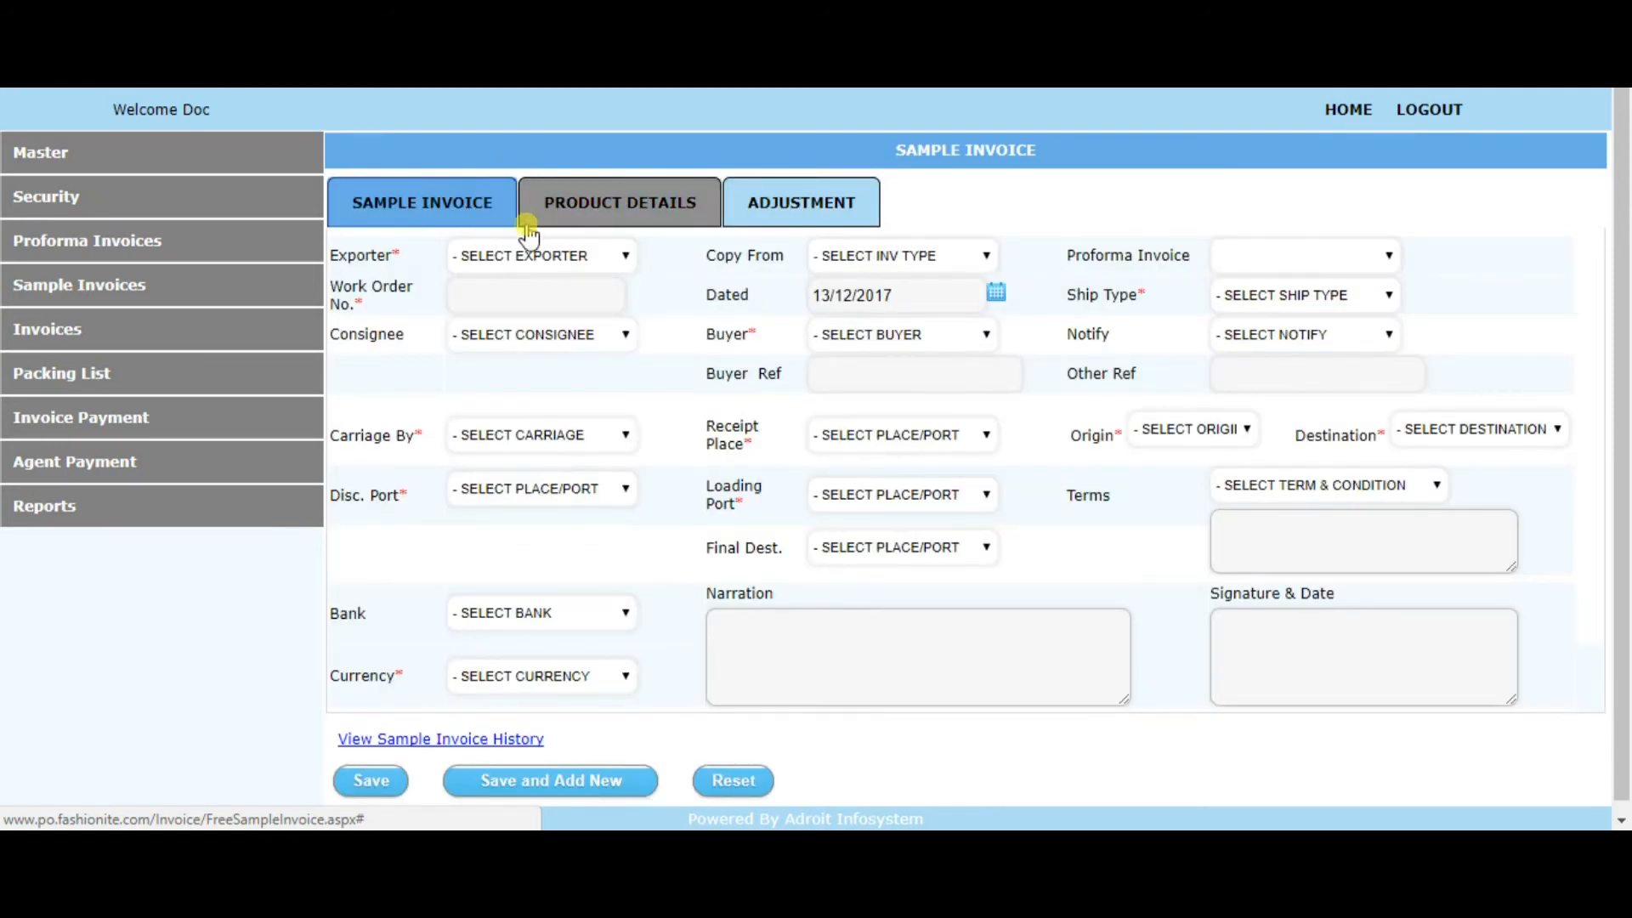
Copy proforma invoice FIPL/PI/2017-18/480 into the sample invoice and review the copied product and general details
{"action": "left_click", "coordinate": [903, 258]}
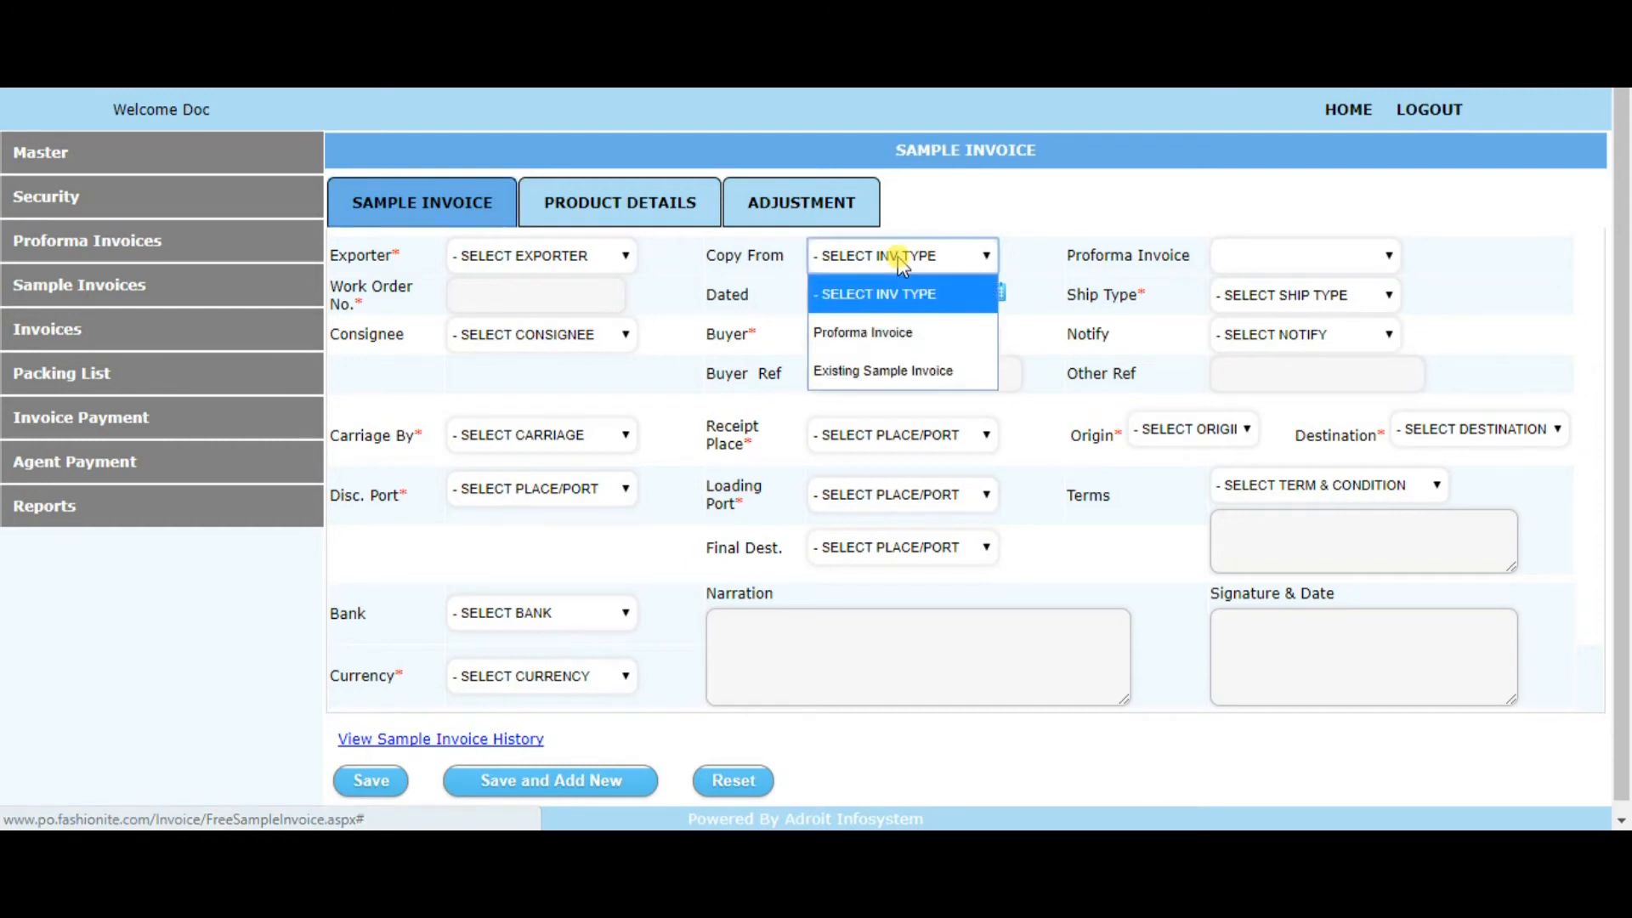
{"action": "left_click", "coordinate": [884, 343]}
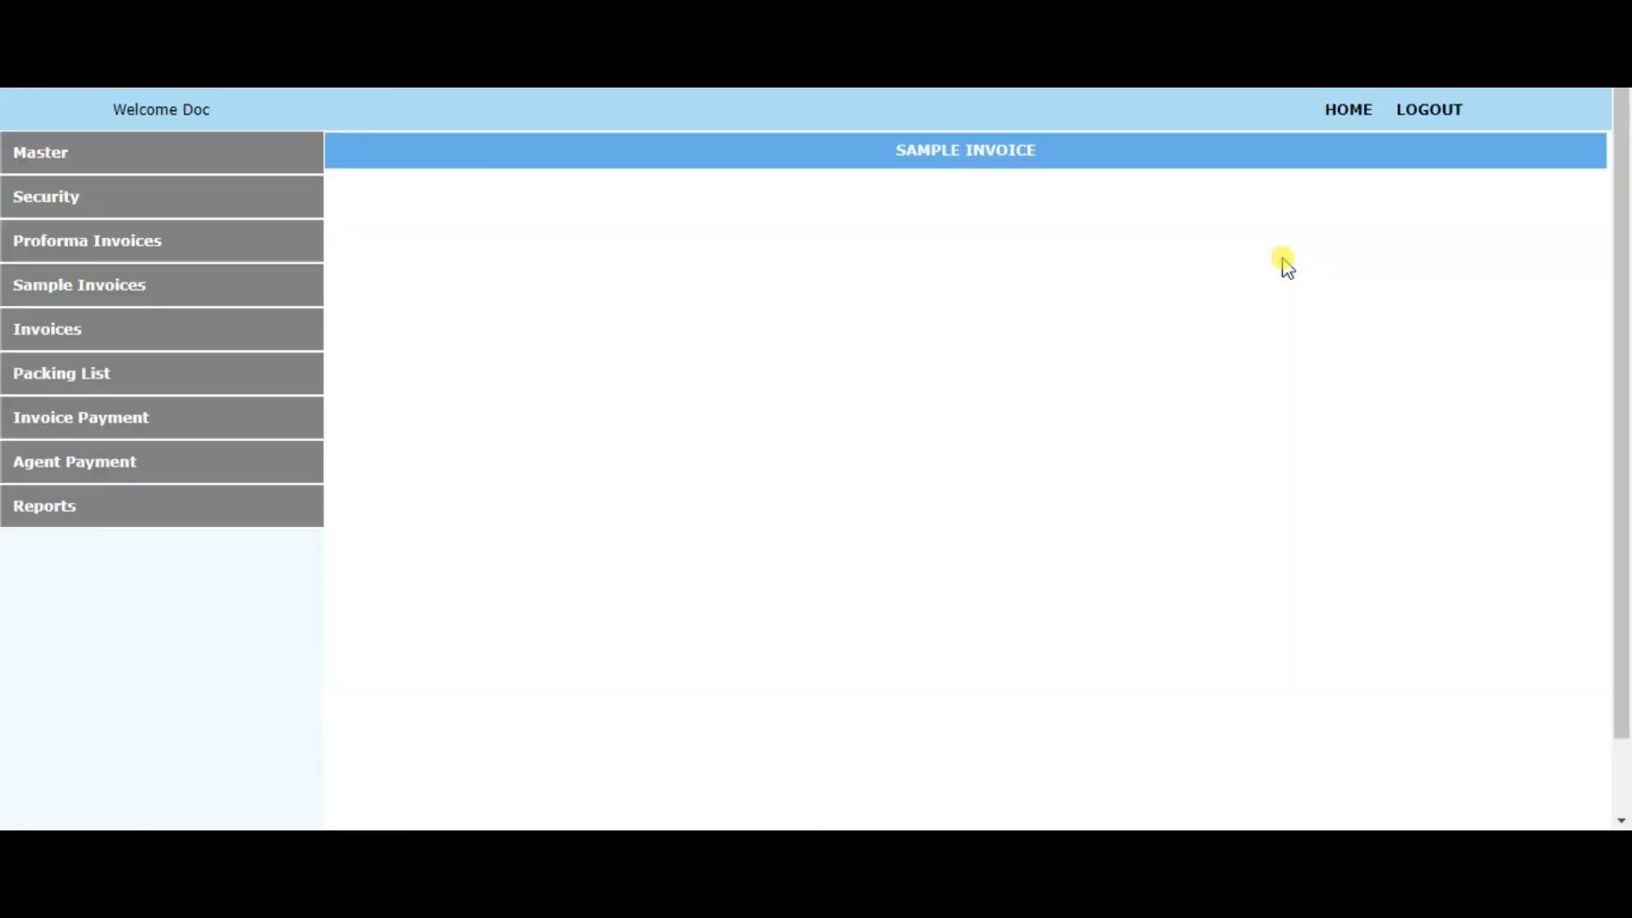
{"action": "left_click", "coordinate": [1286, 259]}
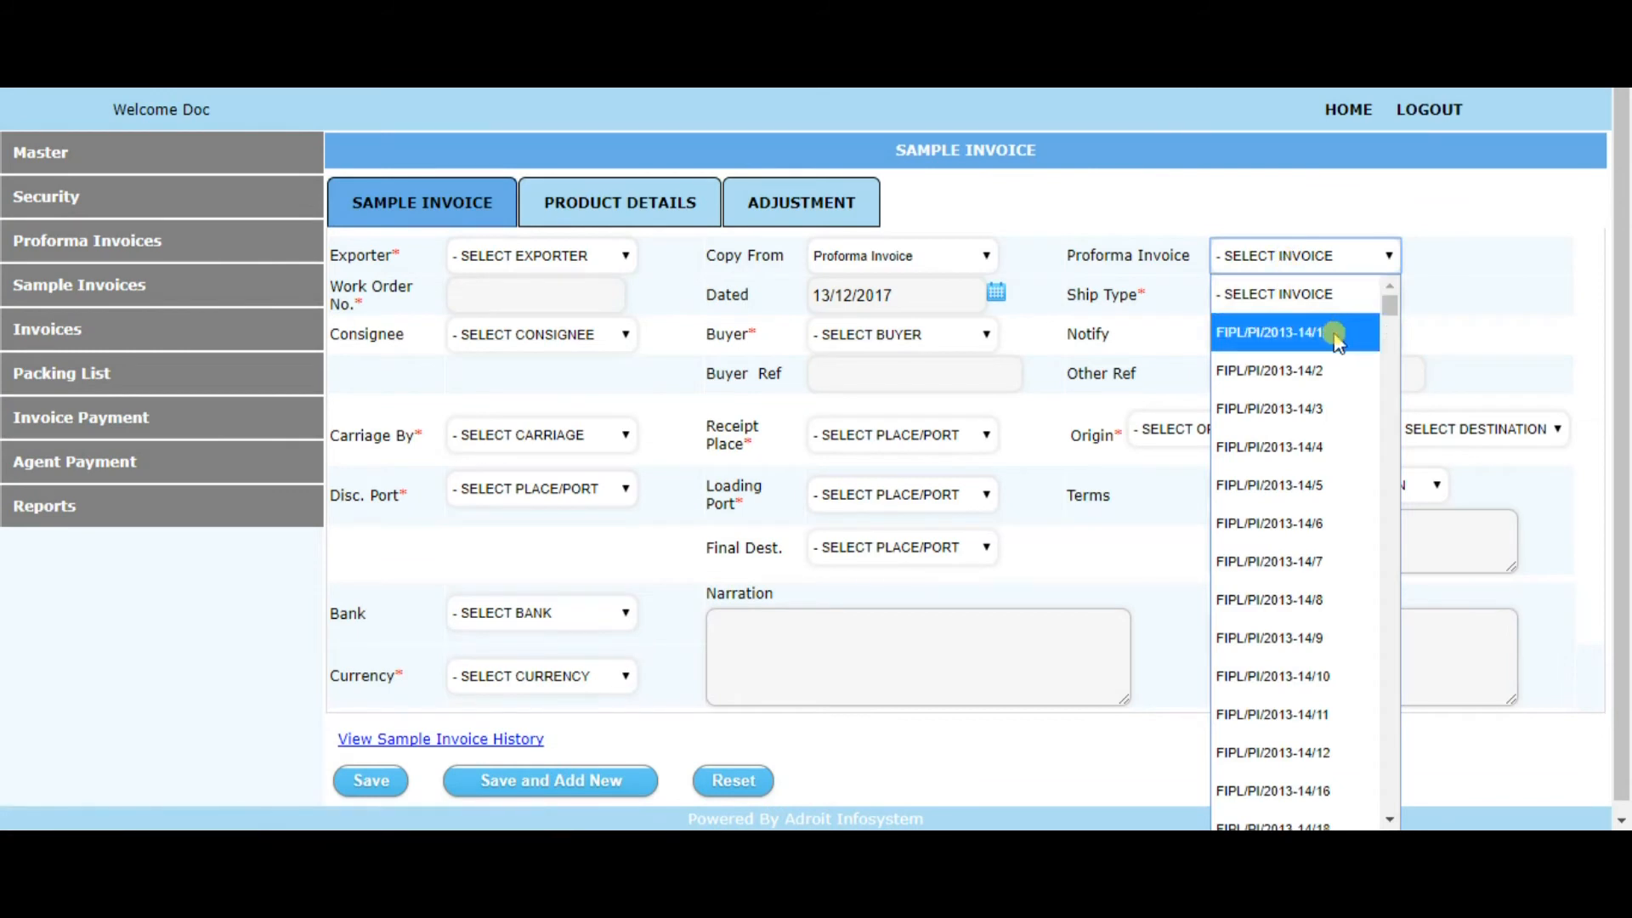
{"action": "left_click_drag", "start_coordinate": [1394, 306], "coordinate": [1413, 823]}
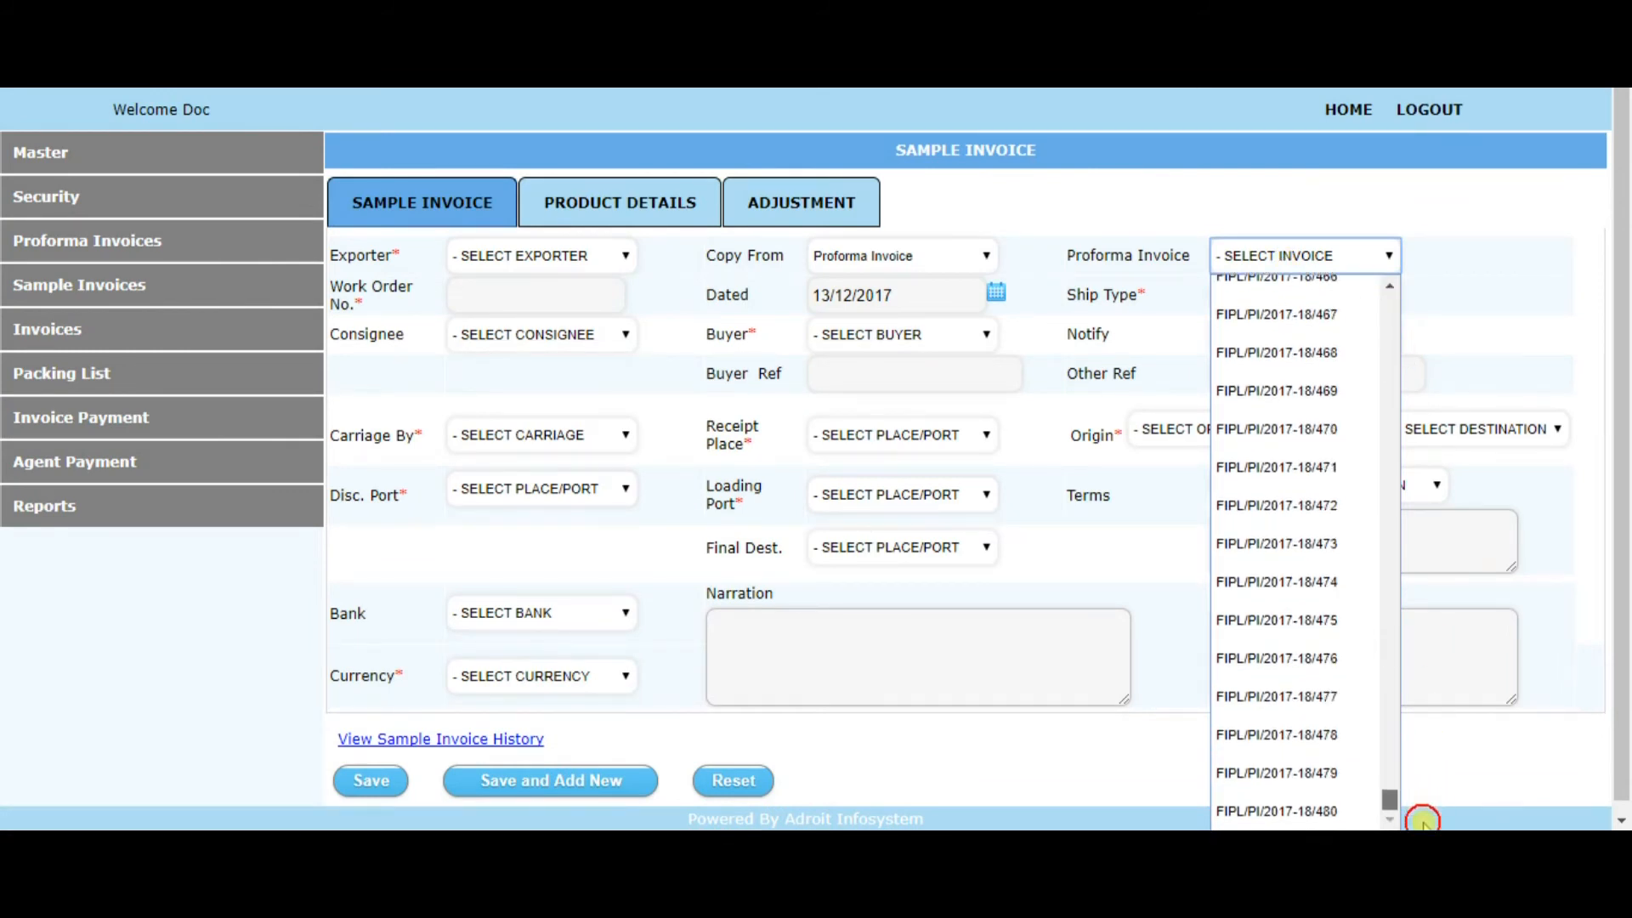
{"action": "left_click", "coordinate": [1307, 814]}
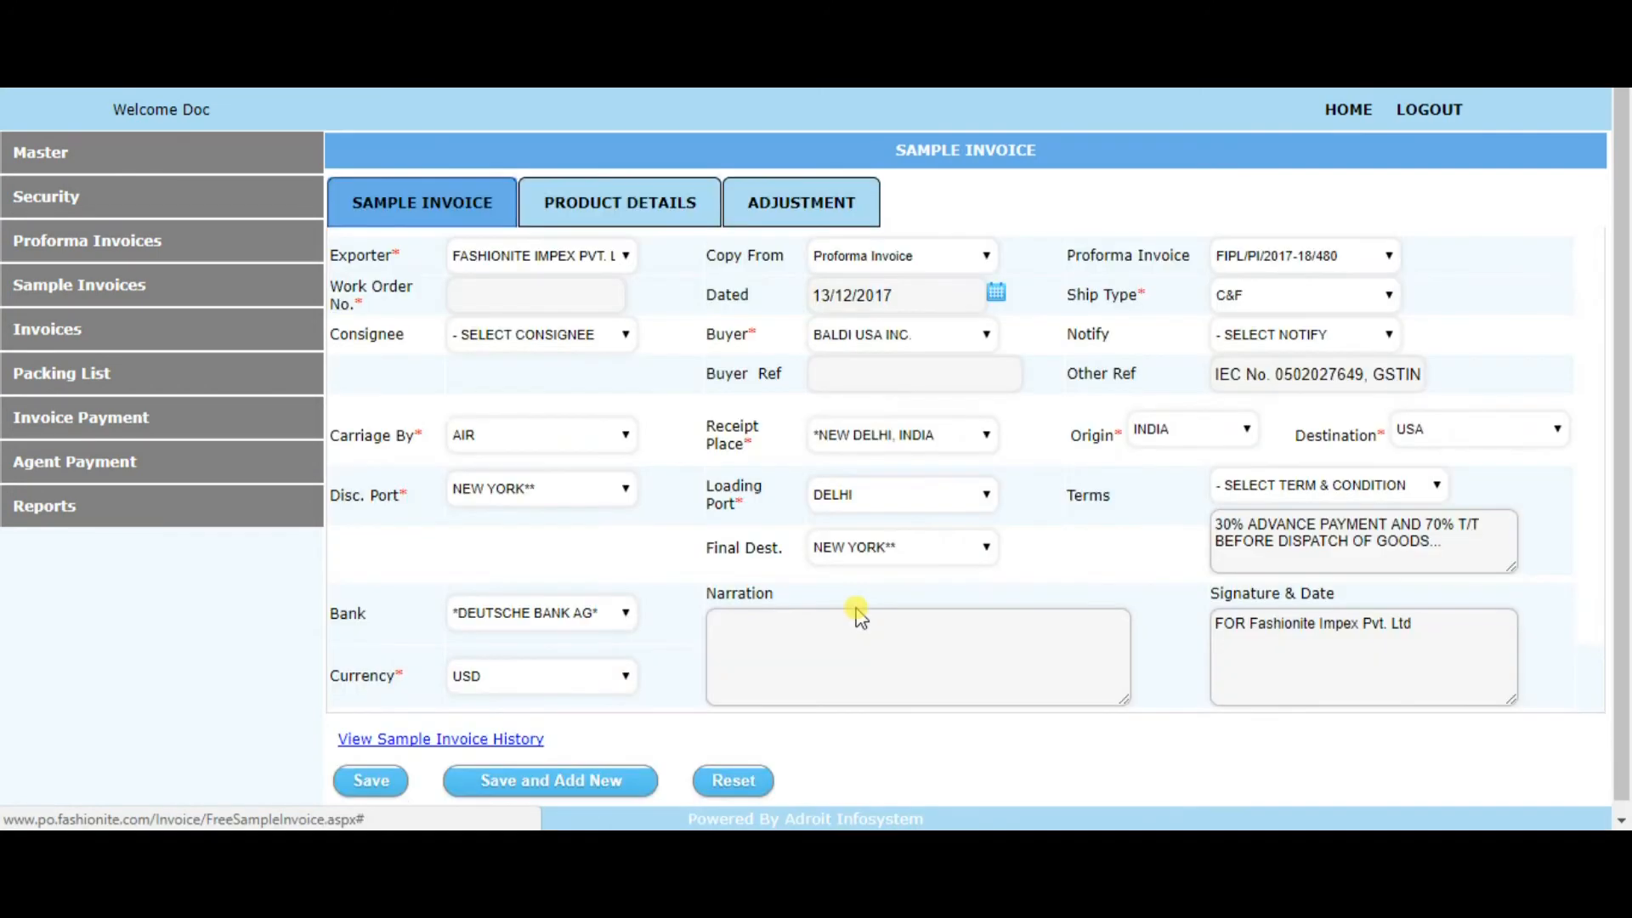
{"action": "left_click", "coordinate": [639, 221]}
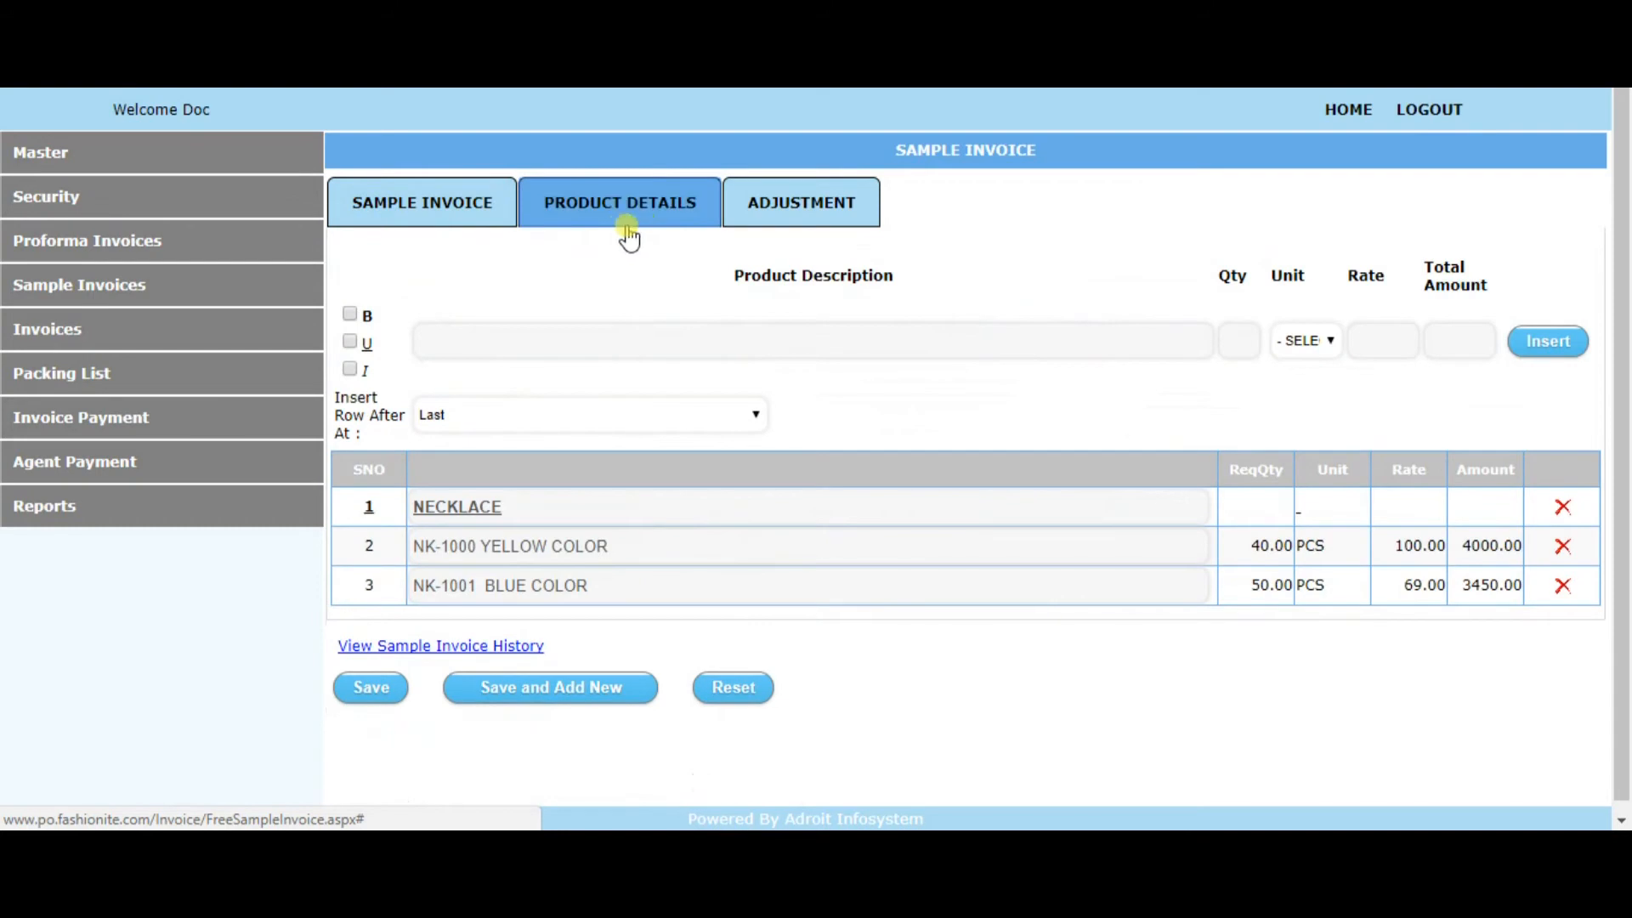
{"action": "left_click", "coordinate": [445, 211]}
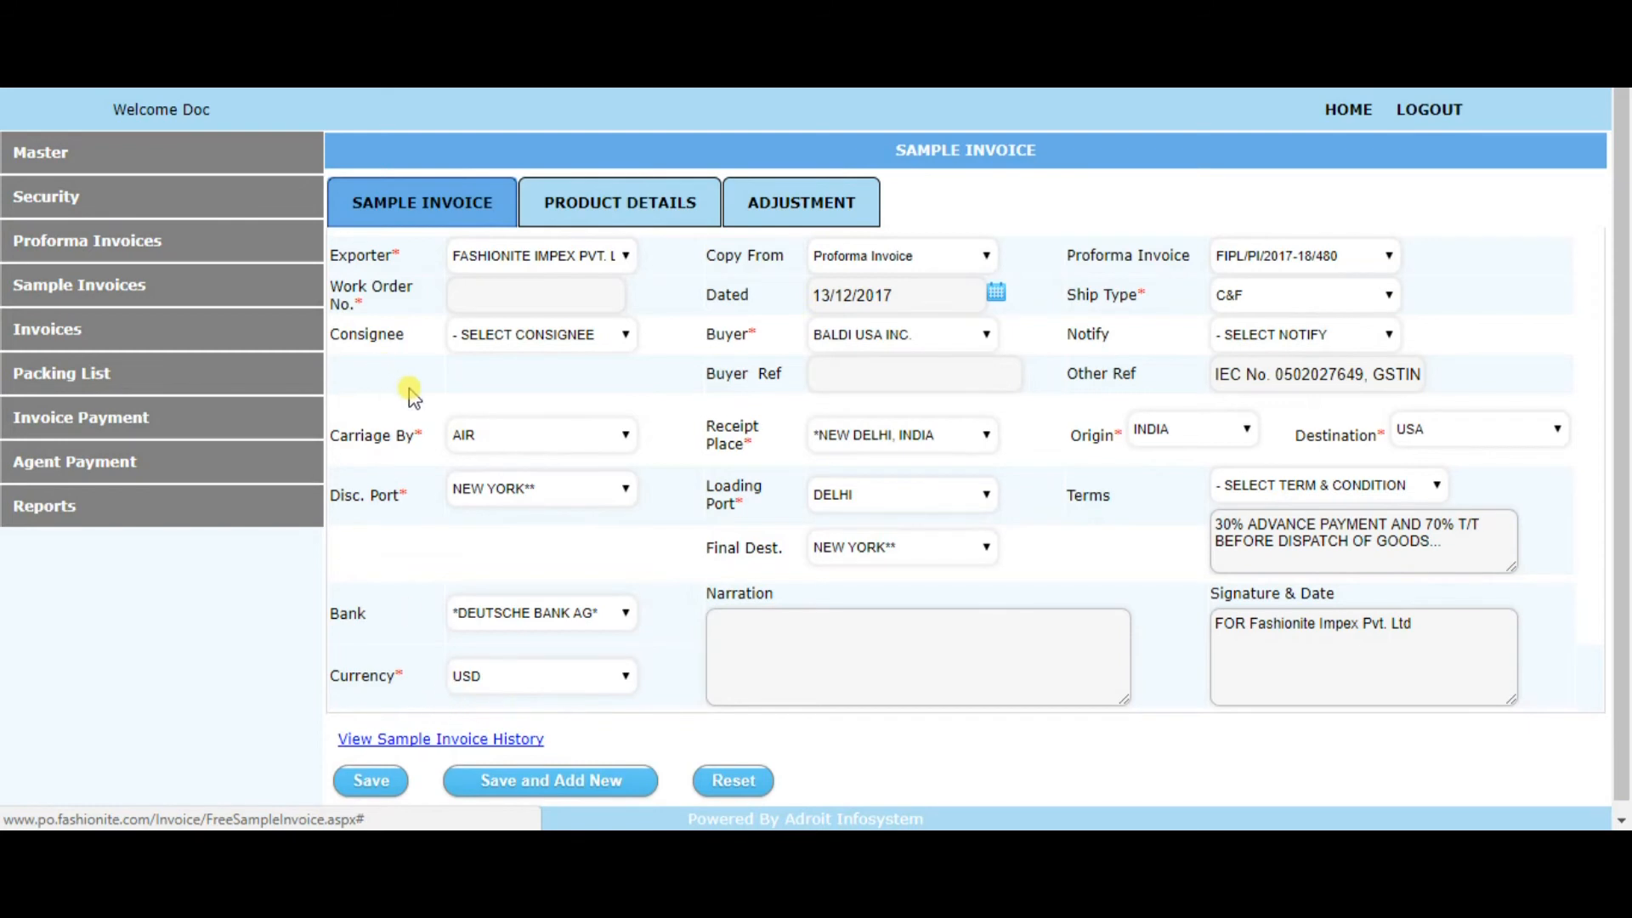
Start a new invoice and set its copy source to Proforma Invoice
{"action": "left_click", "coordinate": [96, 333]}
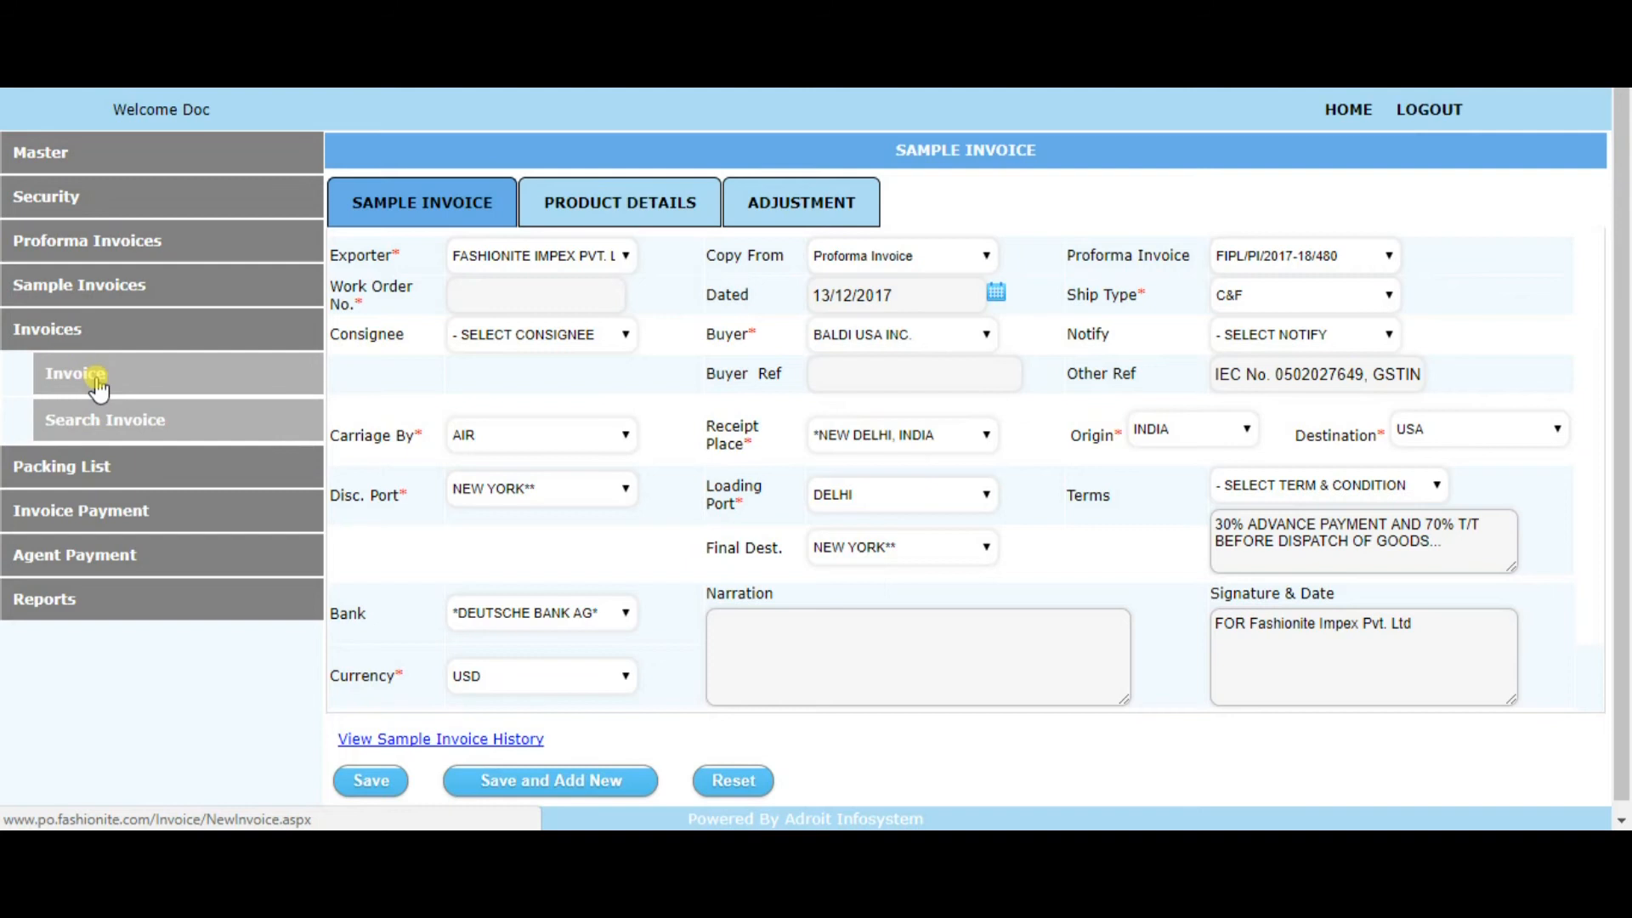
{"action": "left_click", "coordinate": [98, 386]}
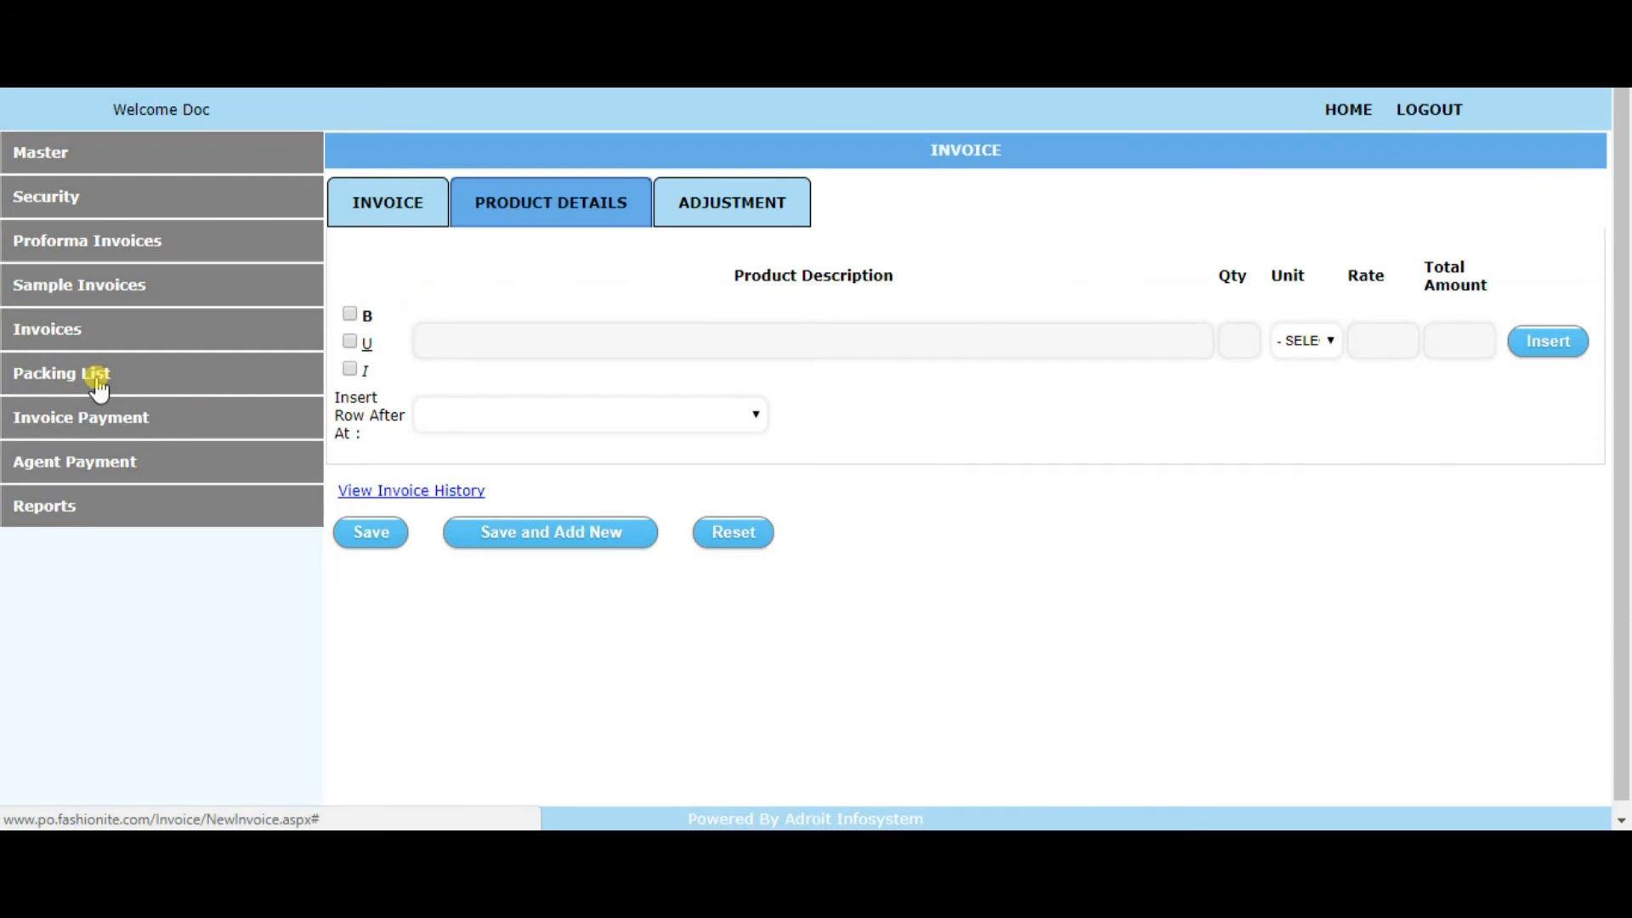
{"action": "left_click", "coordinate": [428, 209]}
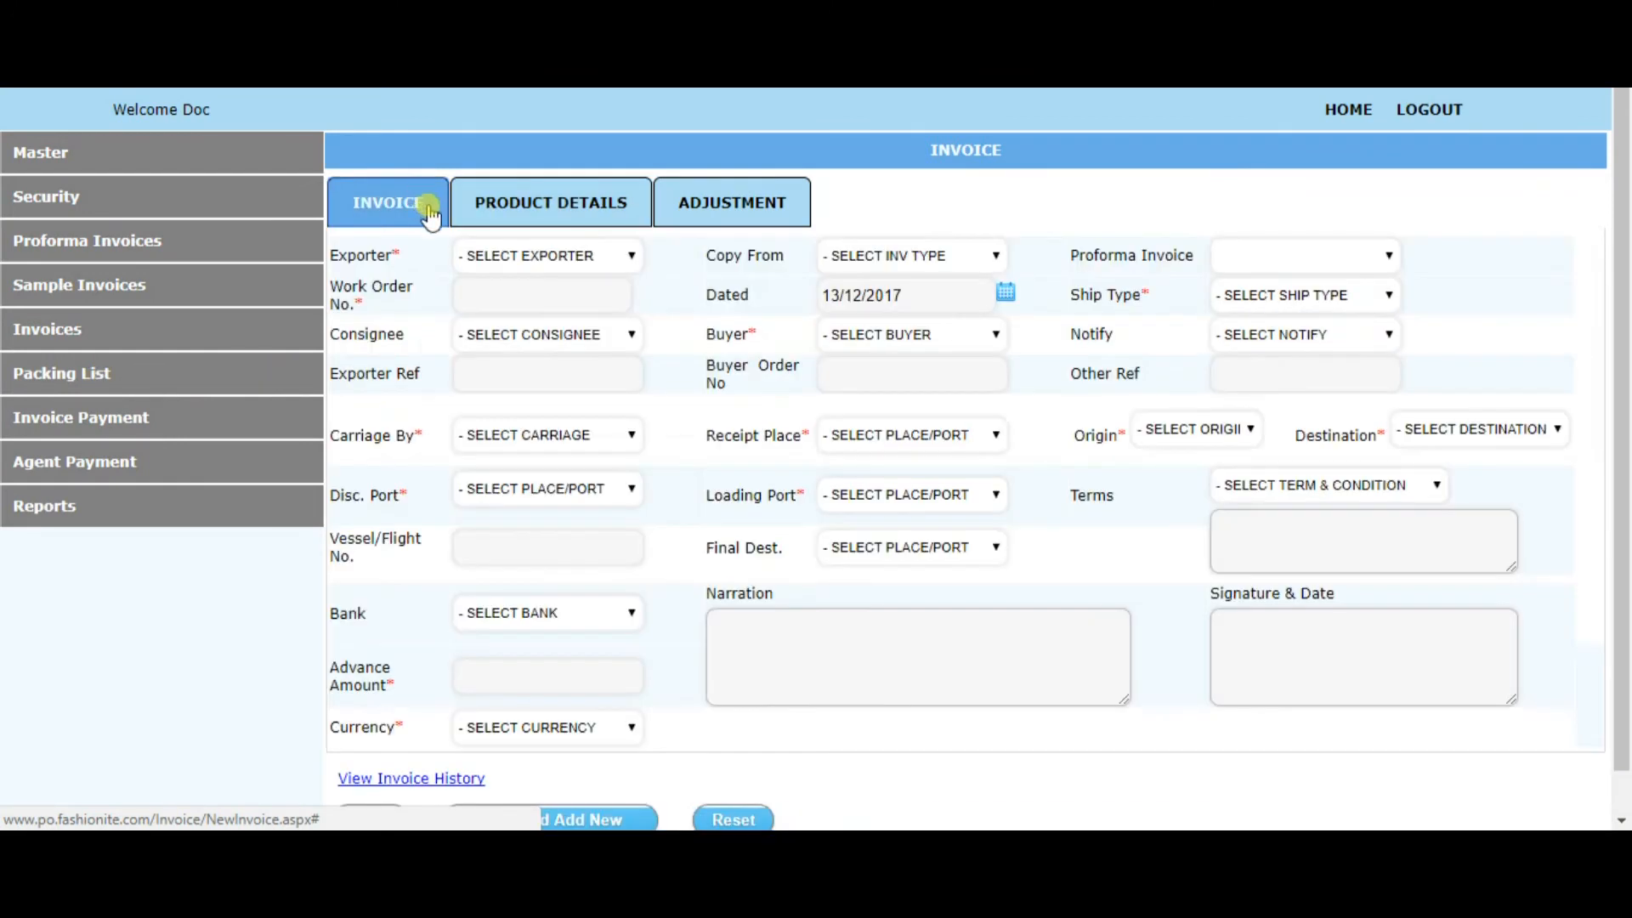
{"action": "left_click", "coordinate": [927, 257]}
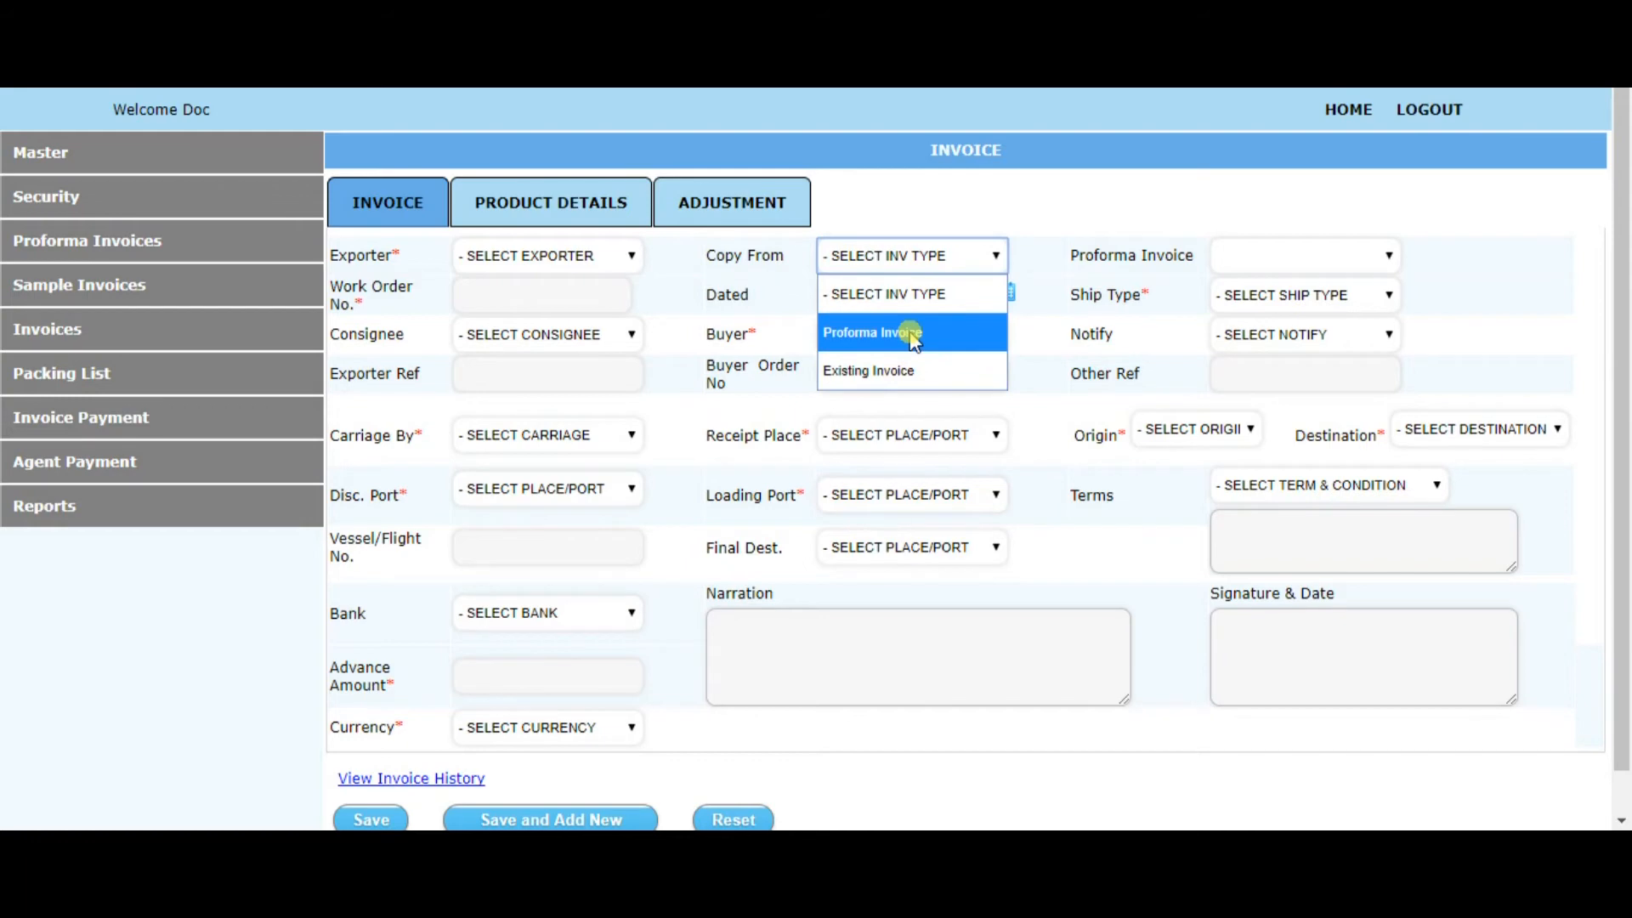
{"action": "left_click", "coordinate": [914, 338]}
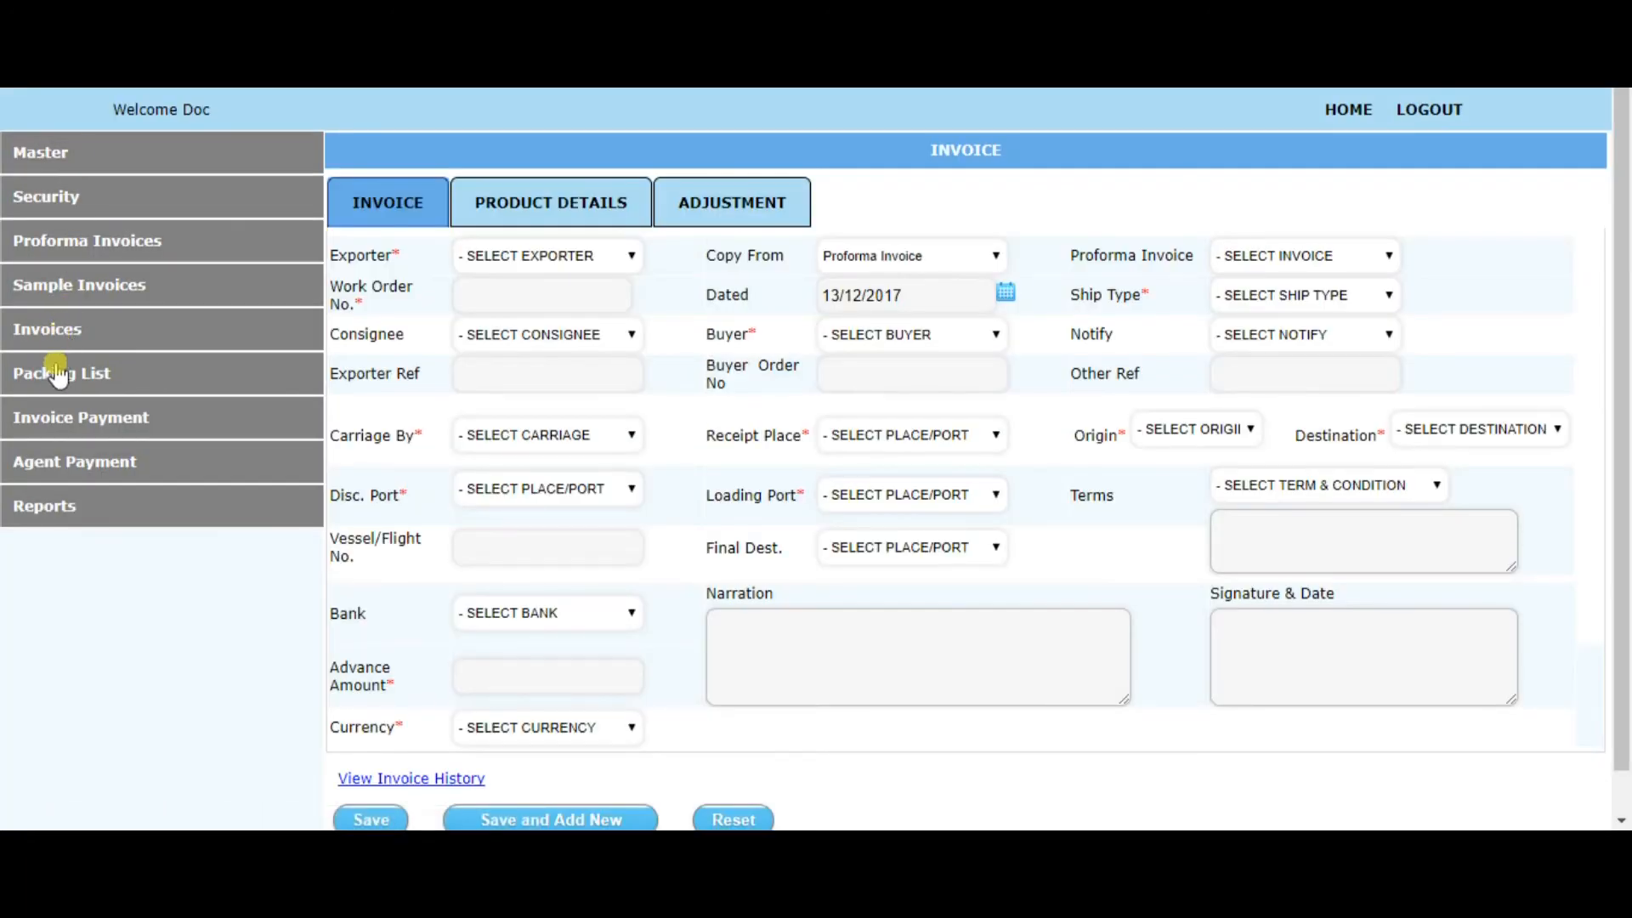
Open a new packing list and examine its general form and the product details fields, including gross and net weight
{"action": "left_click", "coordinate": [62, 387]}
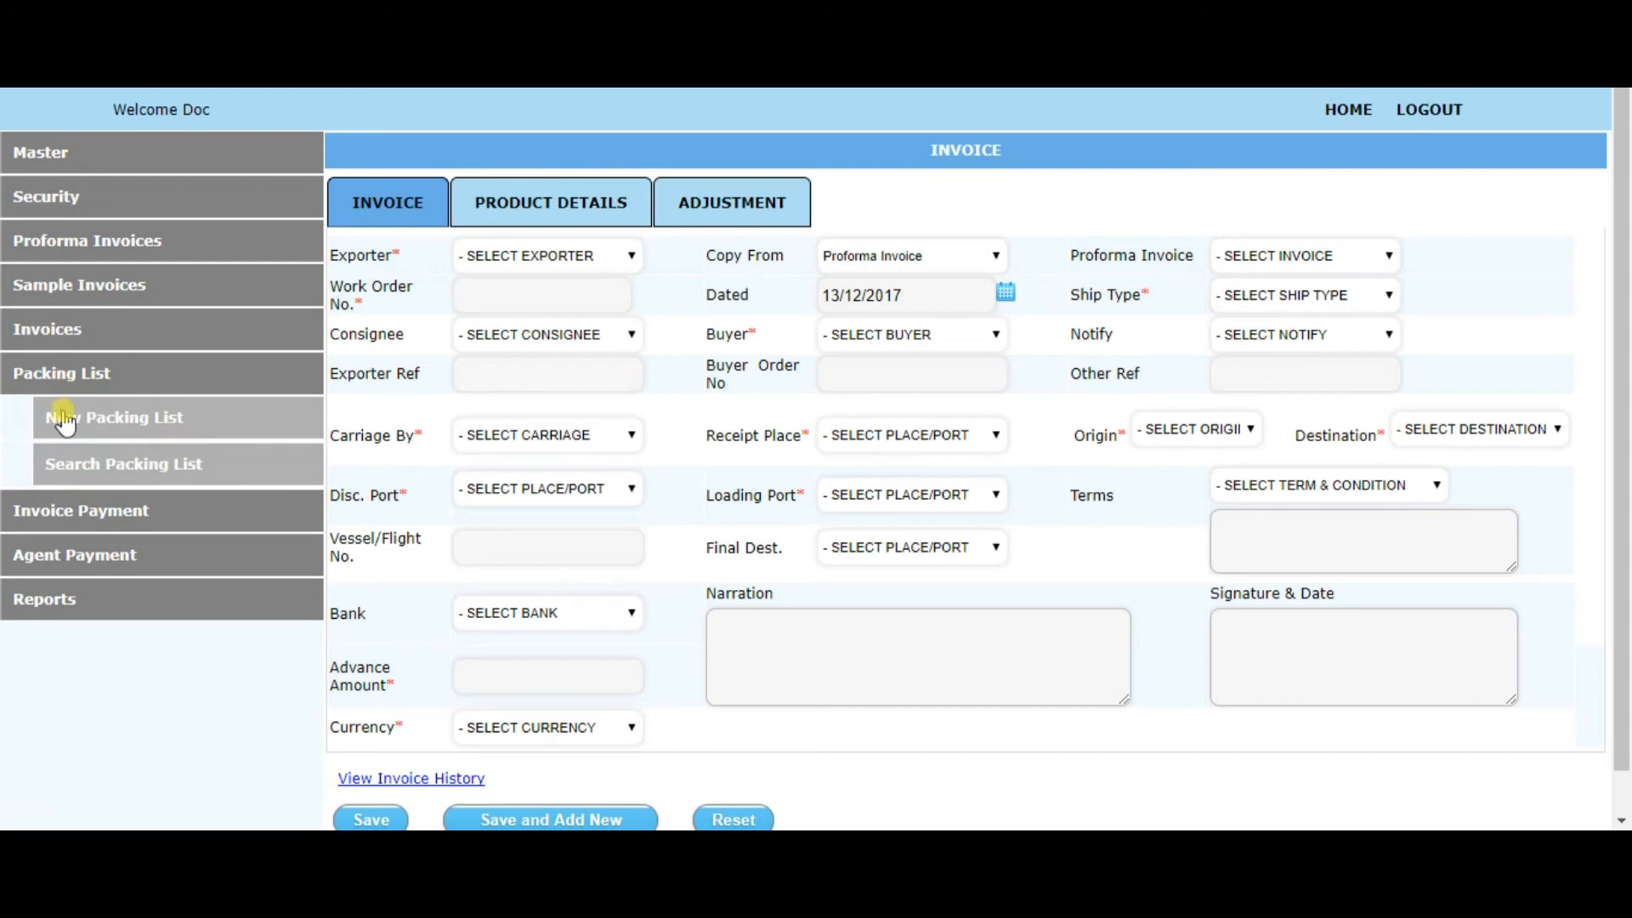
{"action": "left_click", "coordinate": [124, 430]}
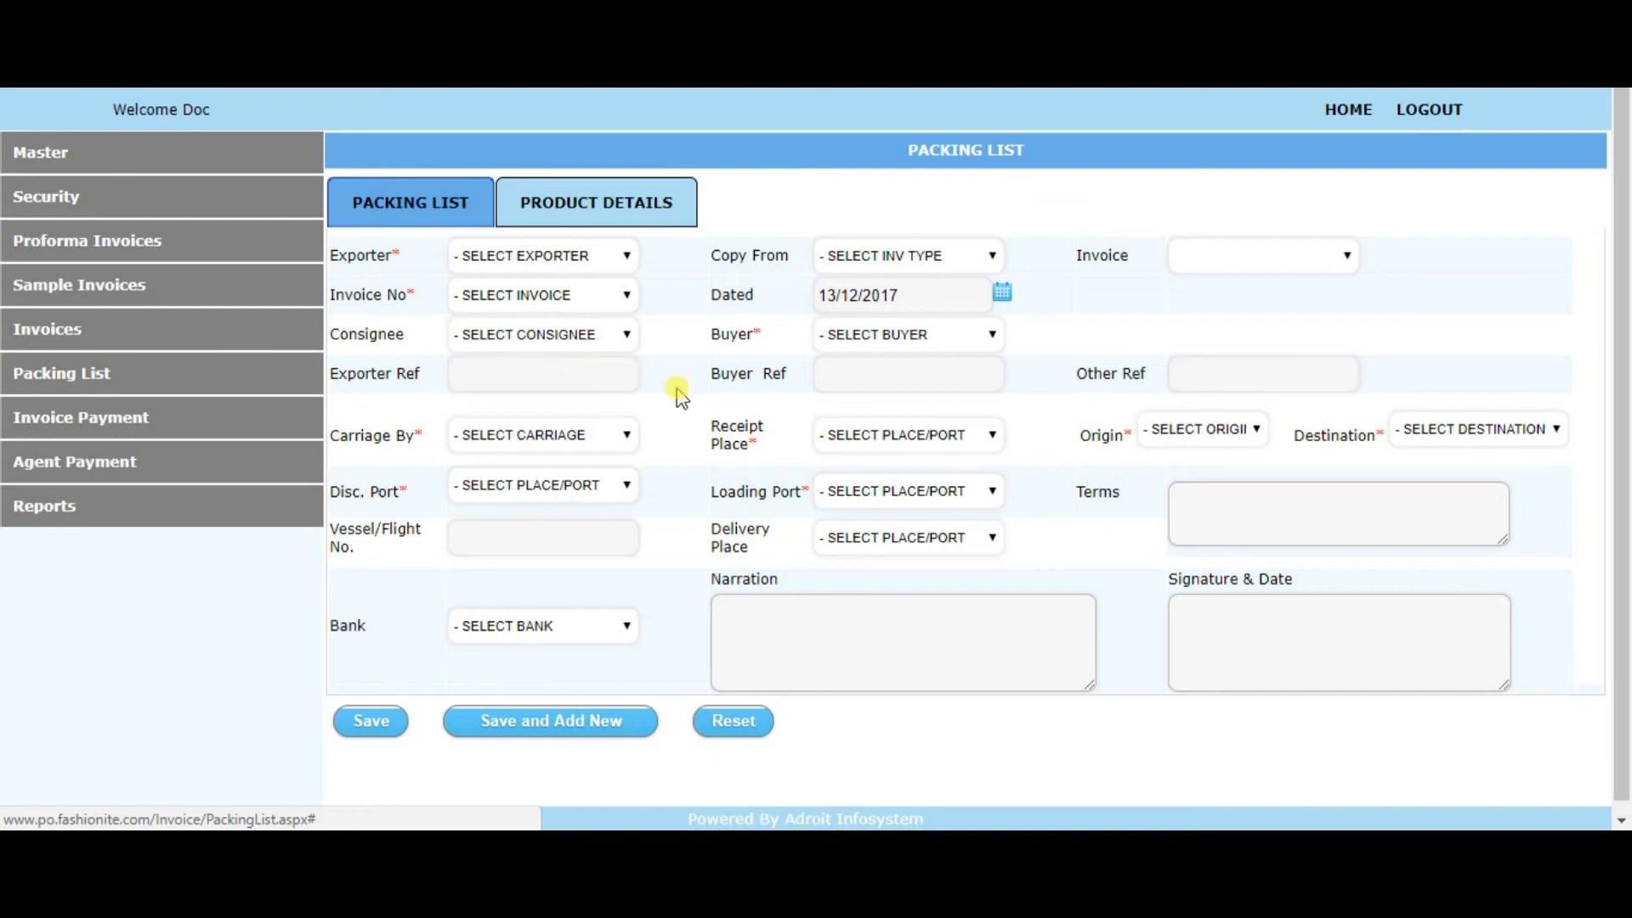
{"action": "left_click", "coordinate": [818, 371]}
{"action": "left_click", "coordinate": [548, 223]}
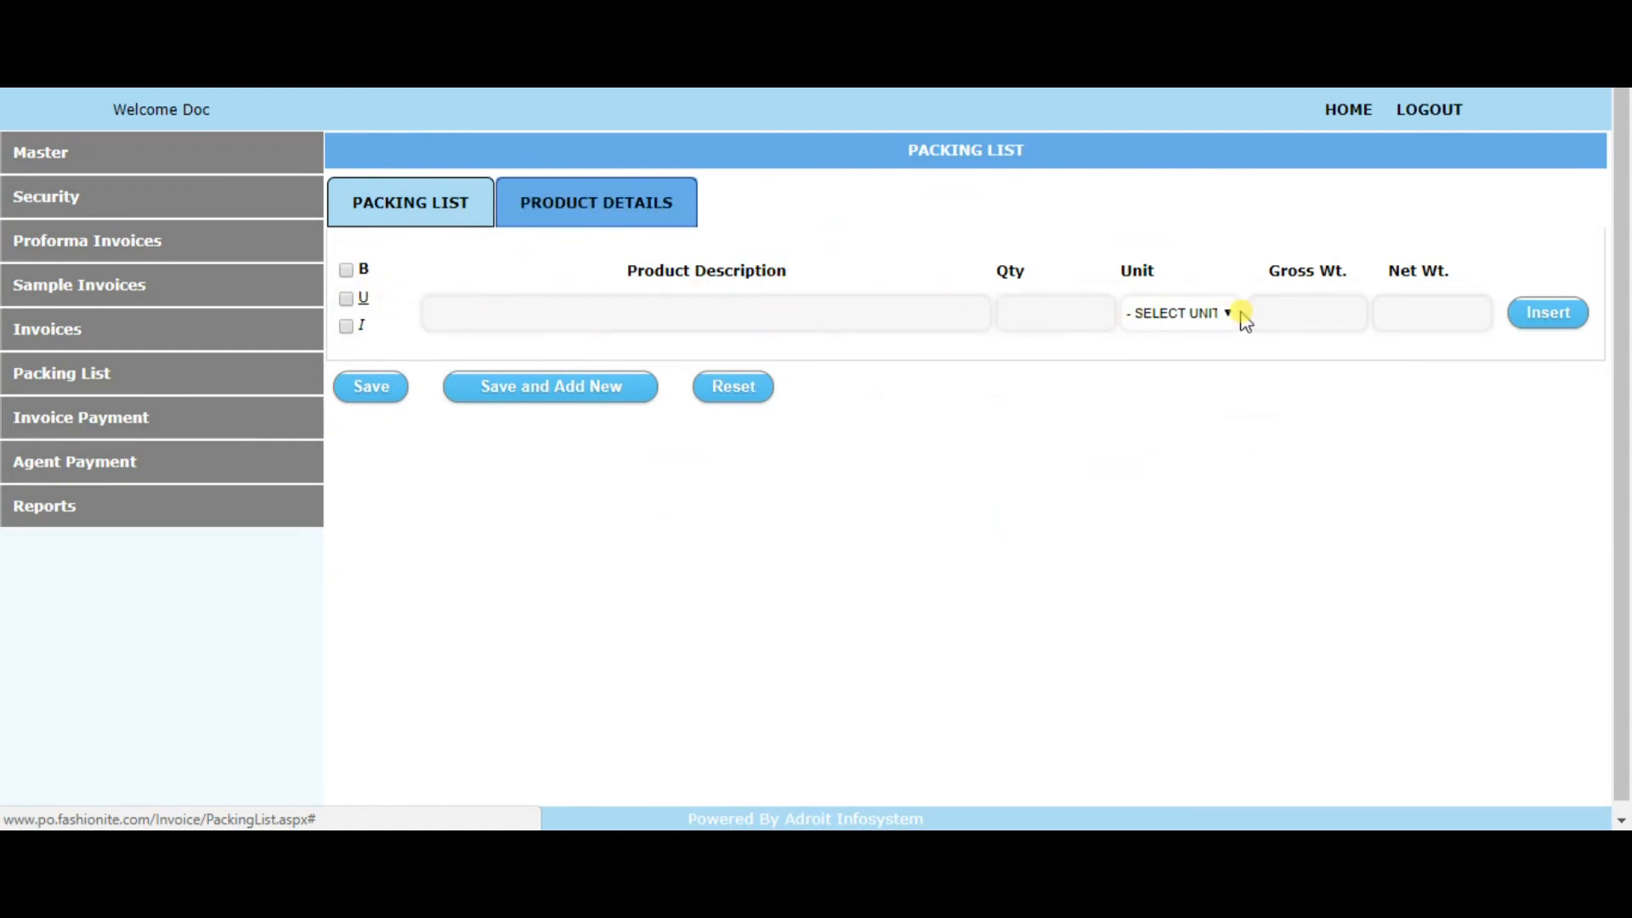
{"action": "left_click_drag", "start_coordinate": [1269, 270], "coordinate": [1466, 284]}
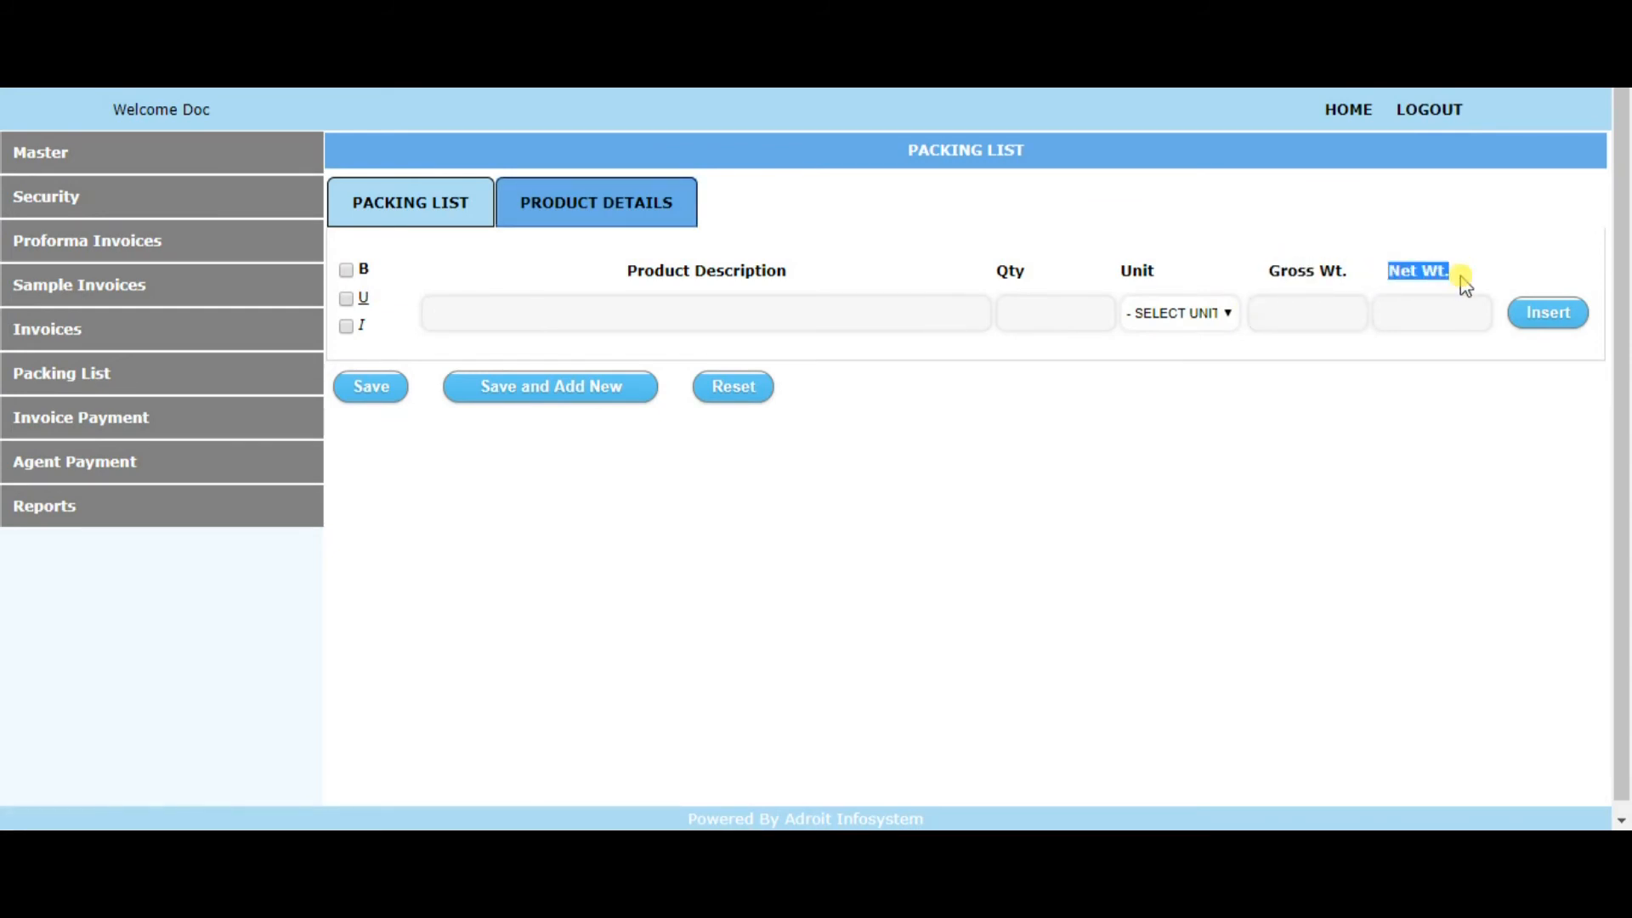
Open a new payment receipt from Invoice Payment and set its invoice type to Proforma Invoice
{"action": "left_click", "coordinate": [737, 322]}
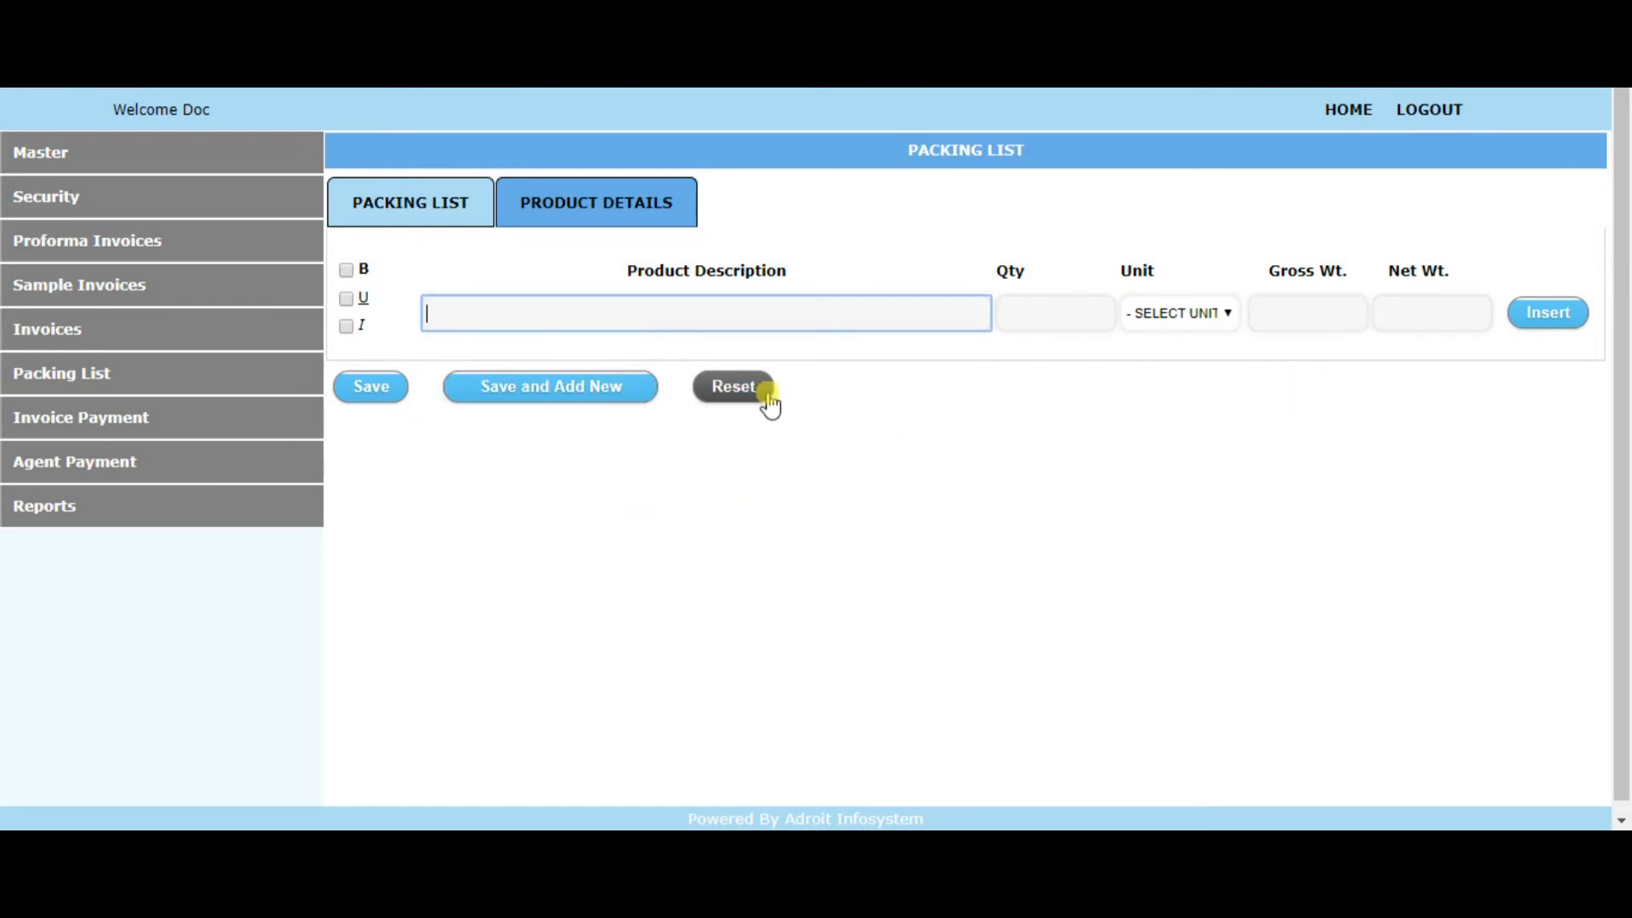
{"action": "left_click", "coordinate": [102, 429]}
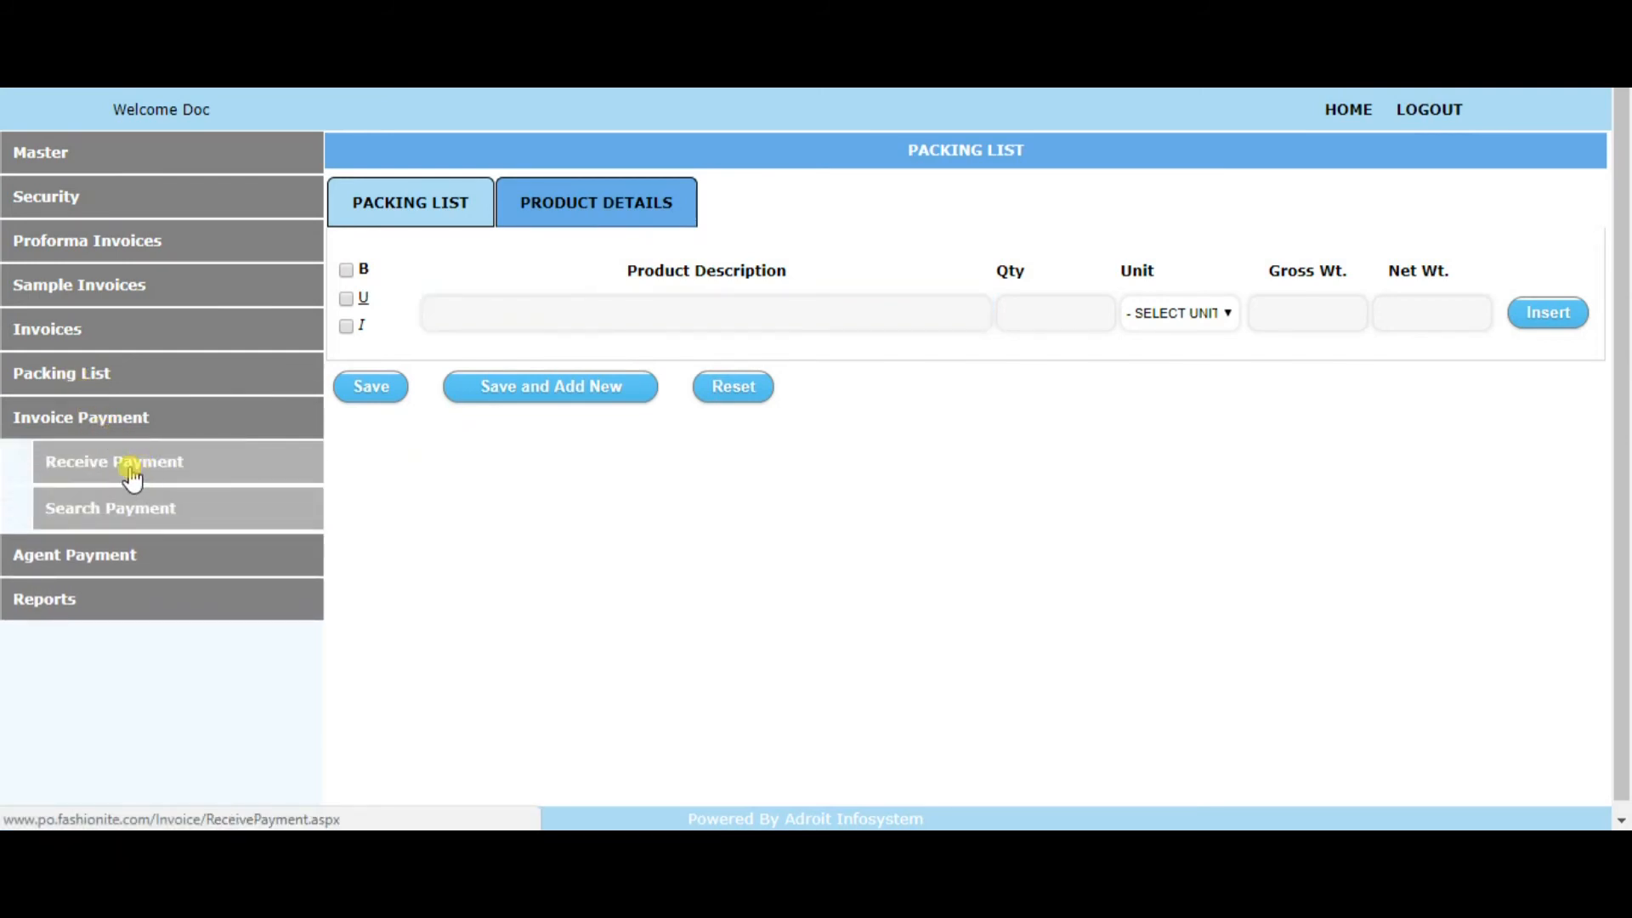
{"action": "left_click", "coordinate": [132, 475]}
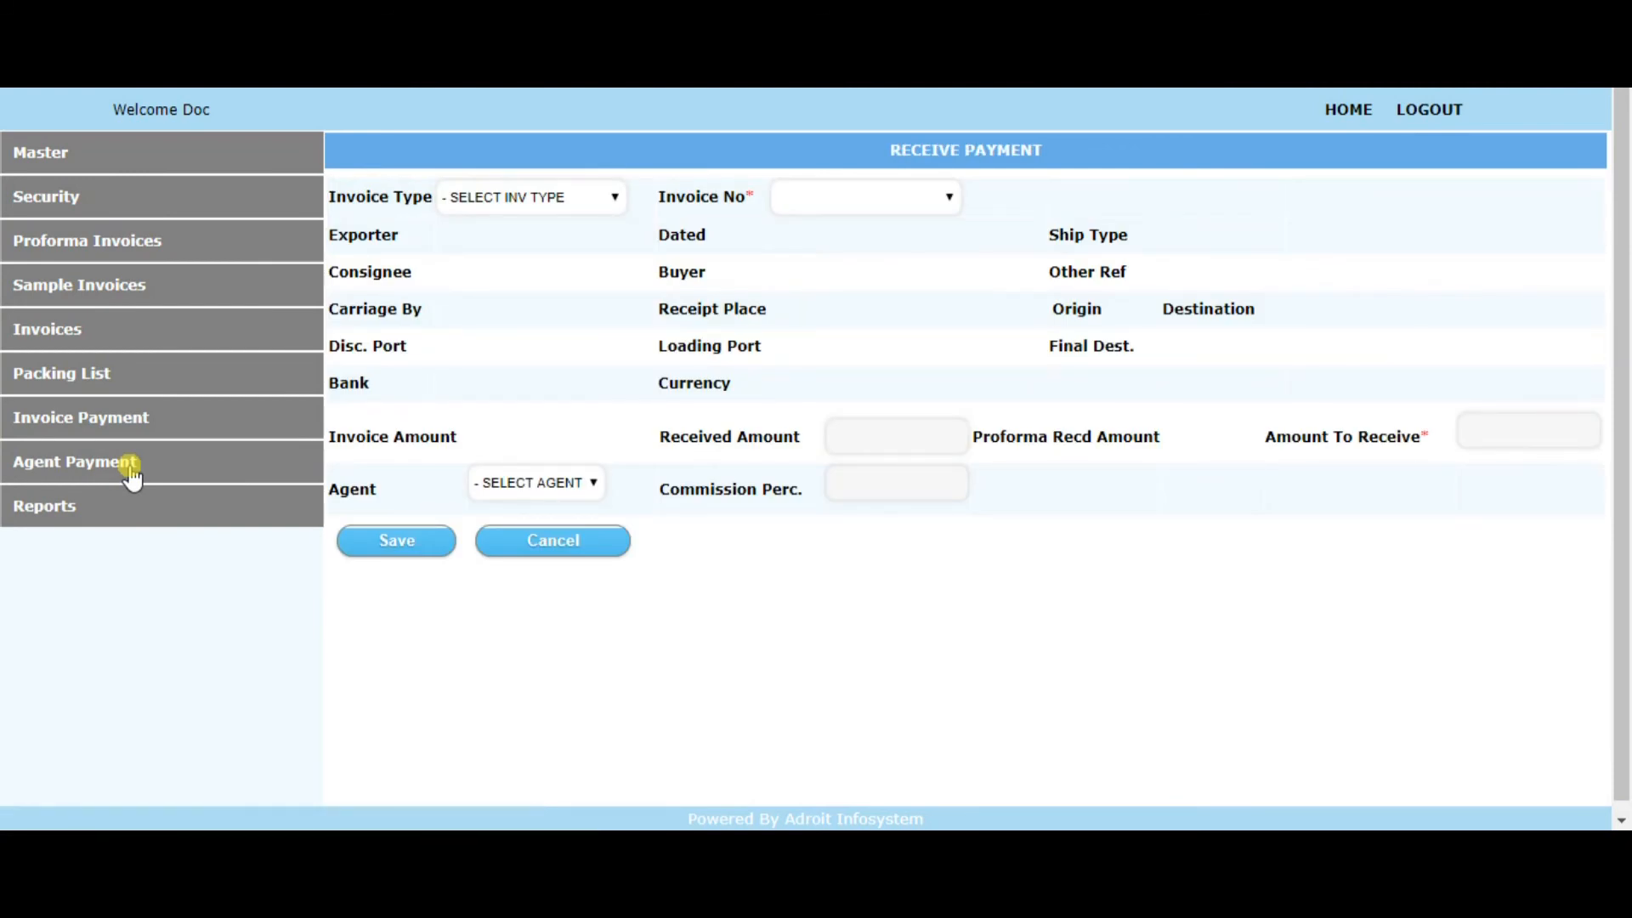
{"action": "left_click", "coordinate": [613, 201]}
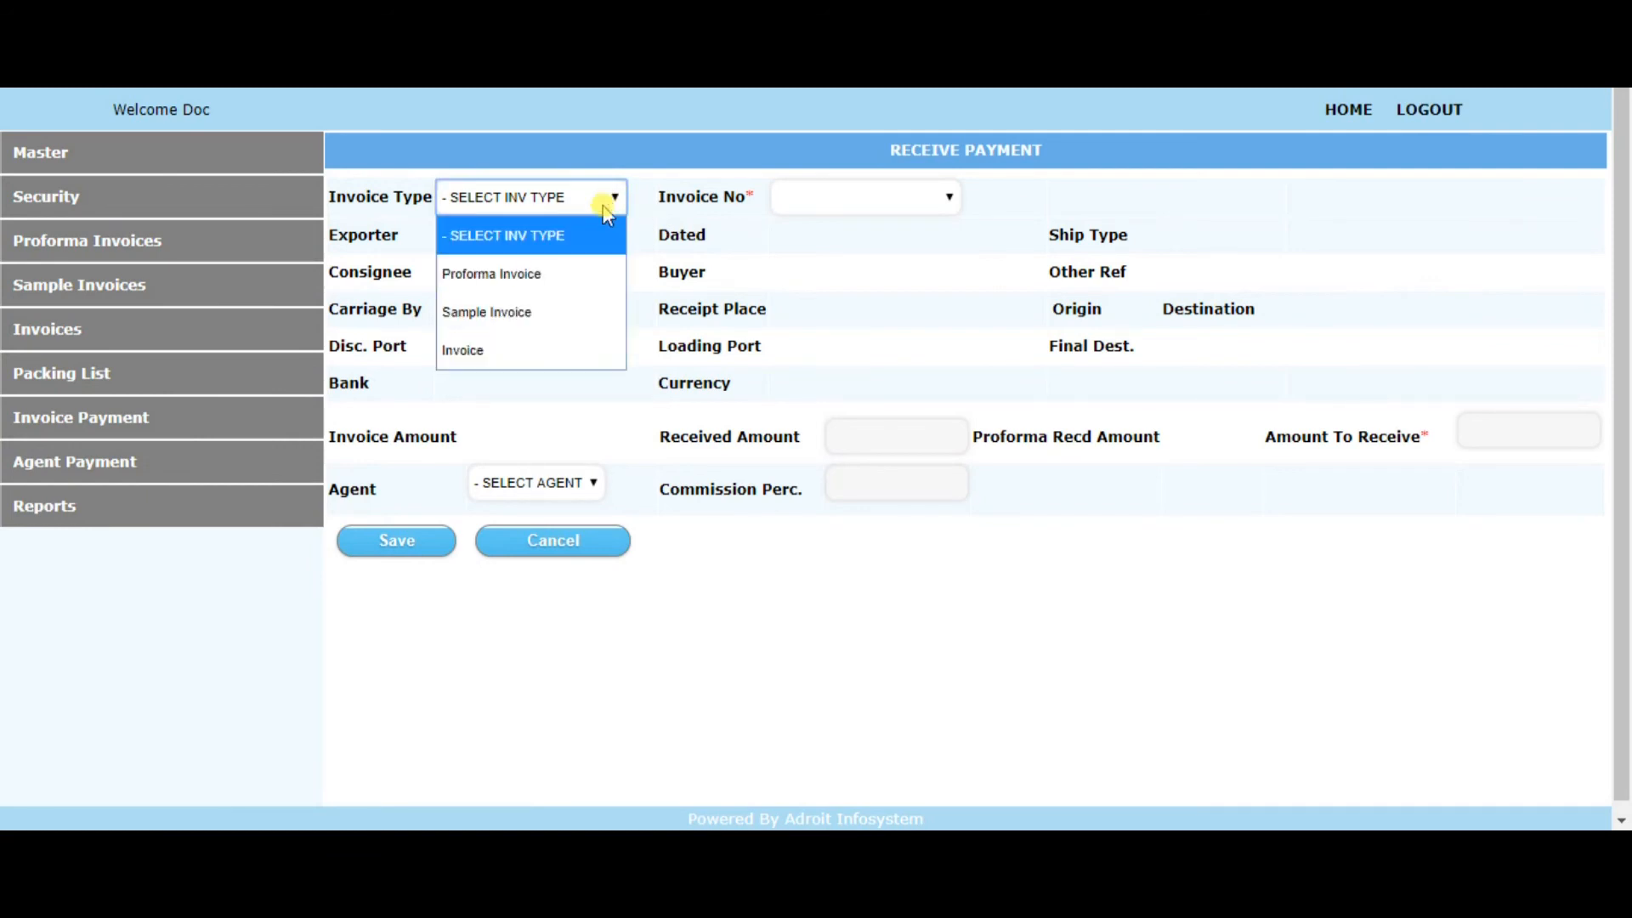
{"action": "left_click", "coordinate": [583, 274]}
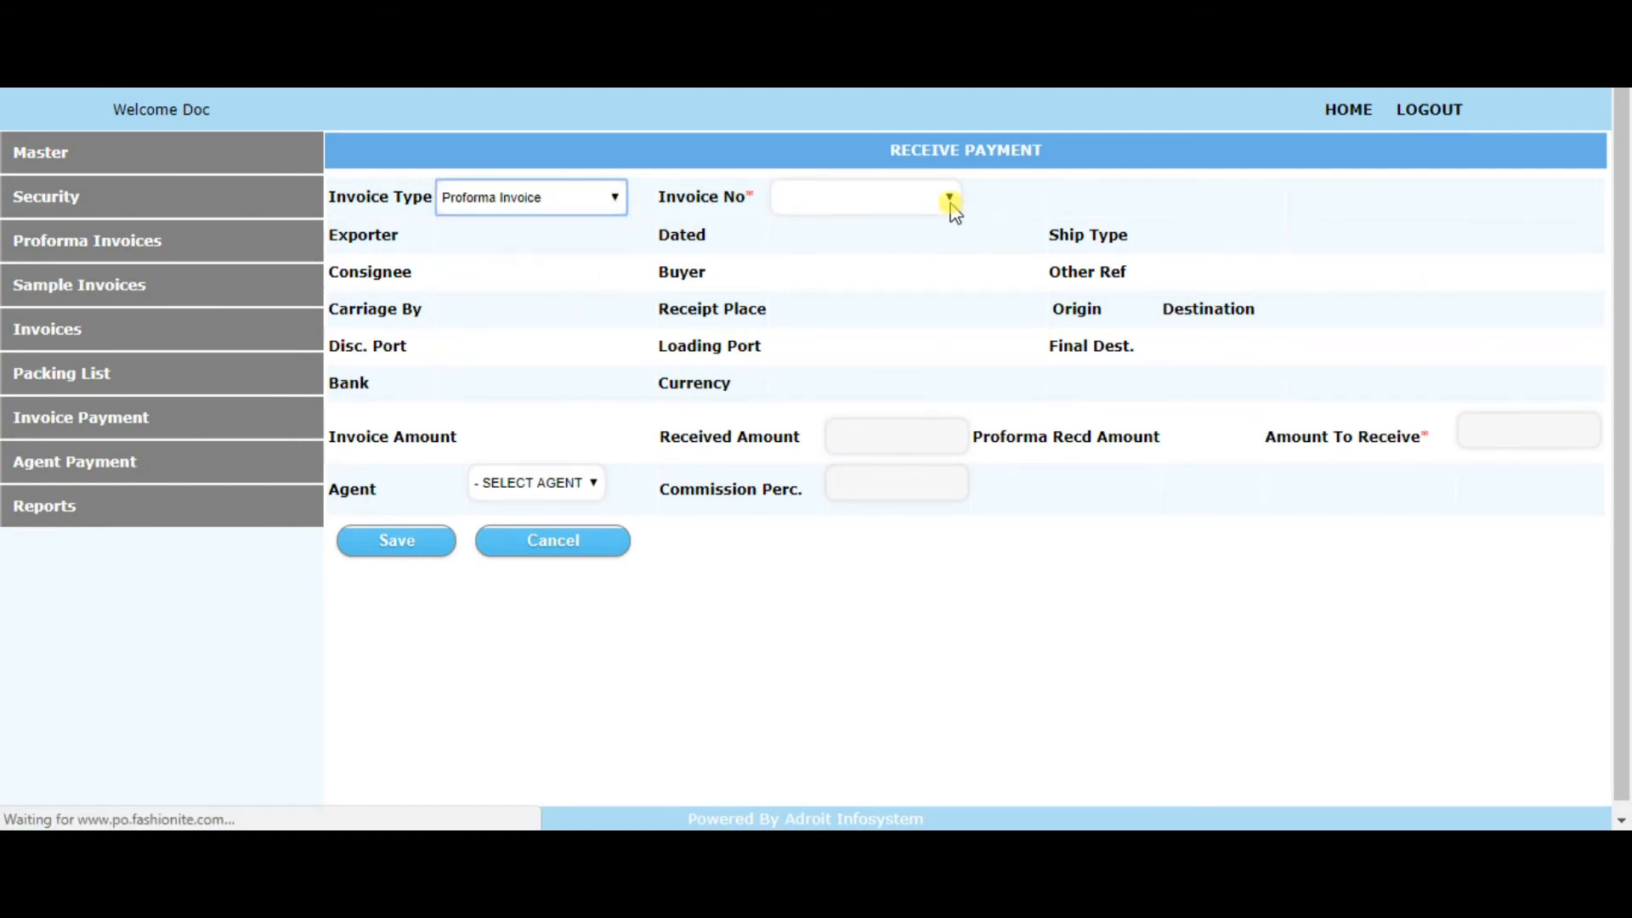
Choose proforma invoice FIPL/PI/2017-18/480 as the invoice for the payment receipt
{"action": "left_click", "coordinate": [969, 204]}
{"action": "left_click_drag", "start_coordinate": [1042, 247], "coordinate": [1031, 794]}
{"action": "left_click", "coordinate": [778, 404]}
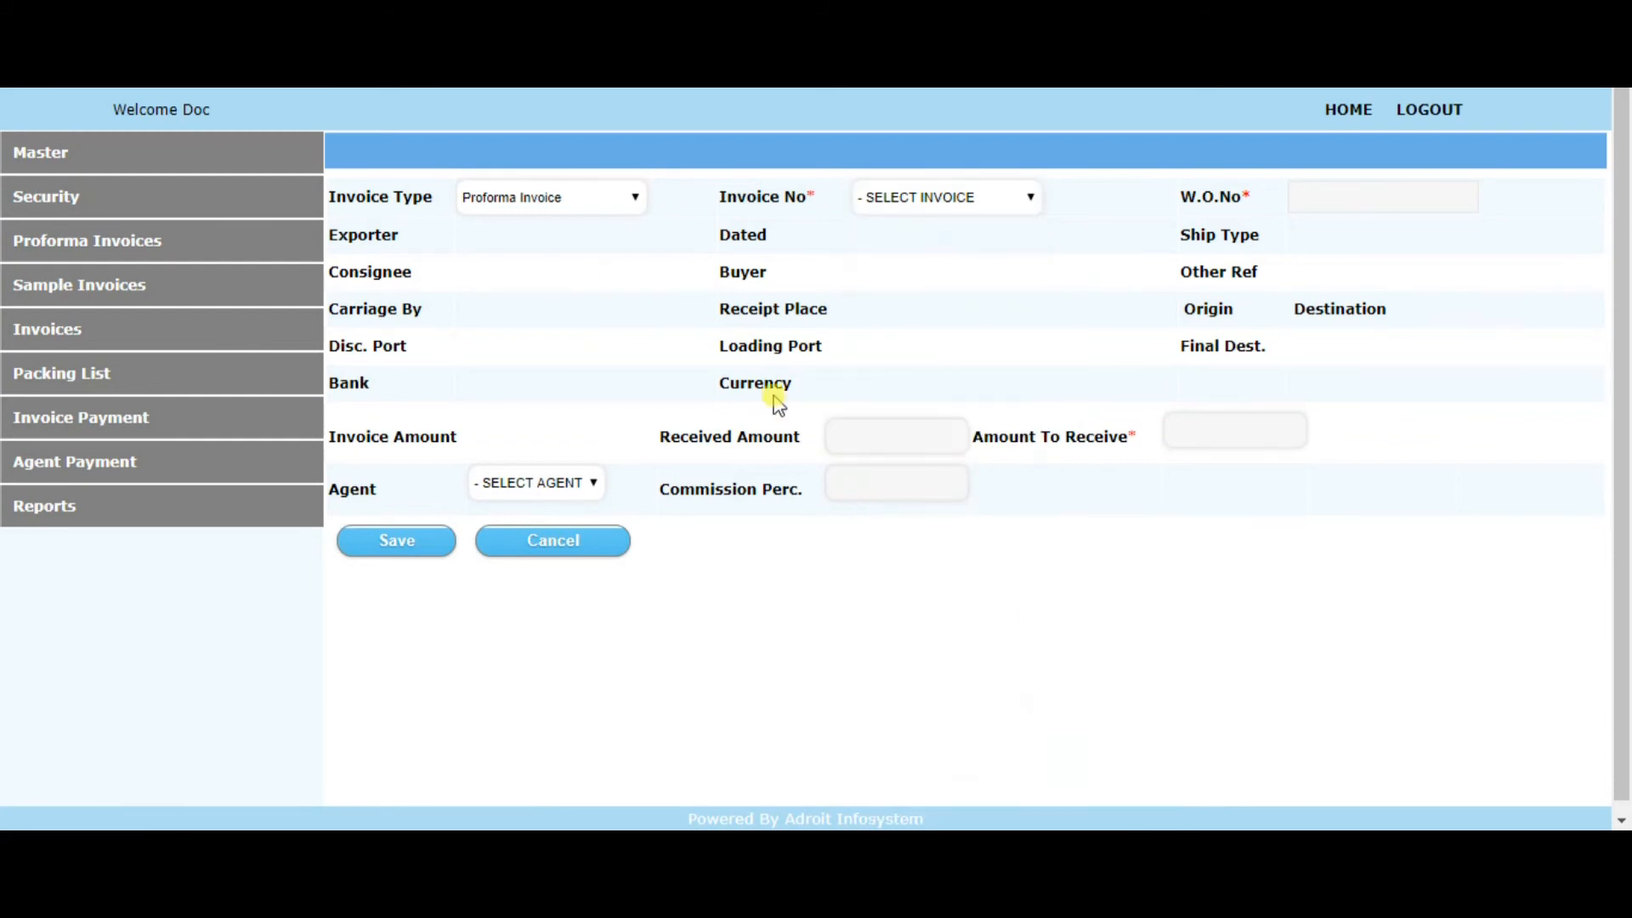
{"action": "left_click", "coordinate": [1002, 201]}
{"action": "scroll", "coordinate": [995, 722], "scroll_direction": "down", "scroll_amount": 15}
{"action": "left_click", "coordinate": [995, 808]}
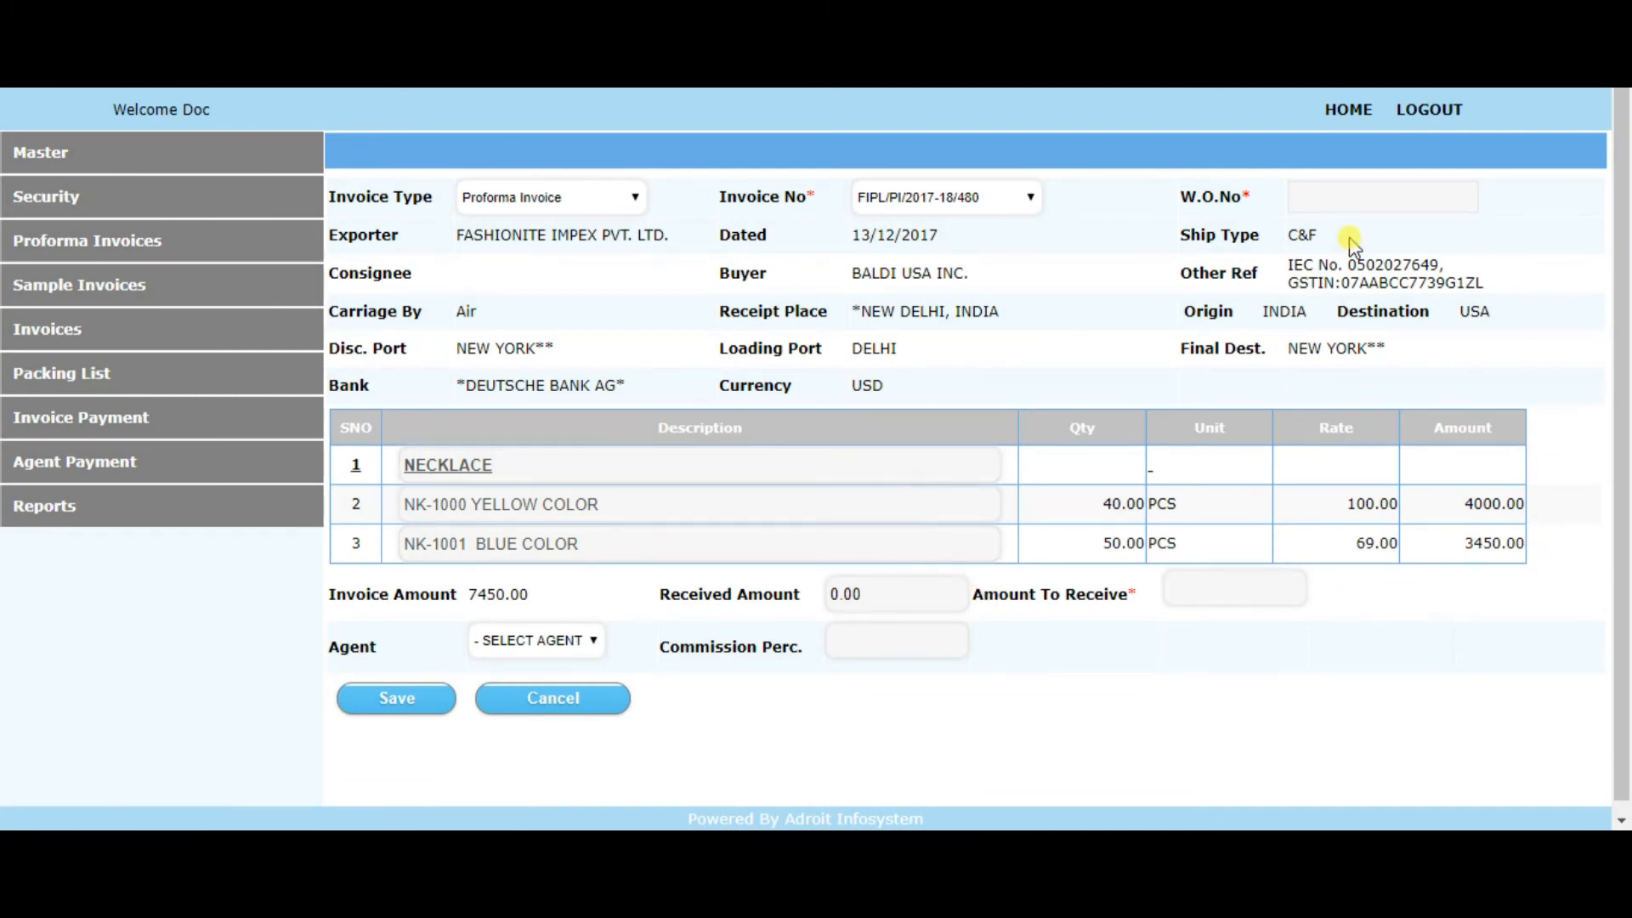
Enter work order number 1001 and an amount to receive of 2000 for the selected proforma invoice
{"action": "left_click", "coordinate": [1334, 201]}
{"action": "type", "text": "1001"}
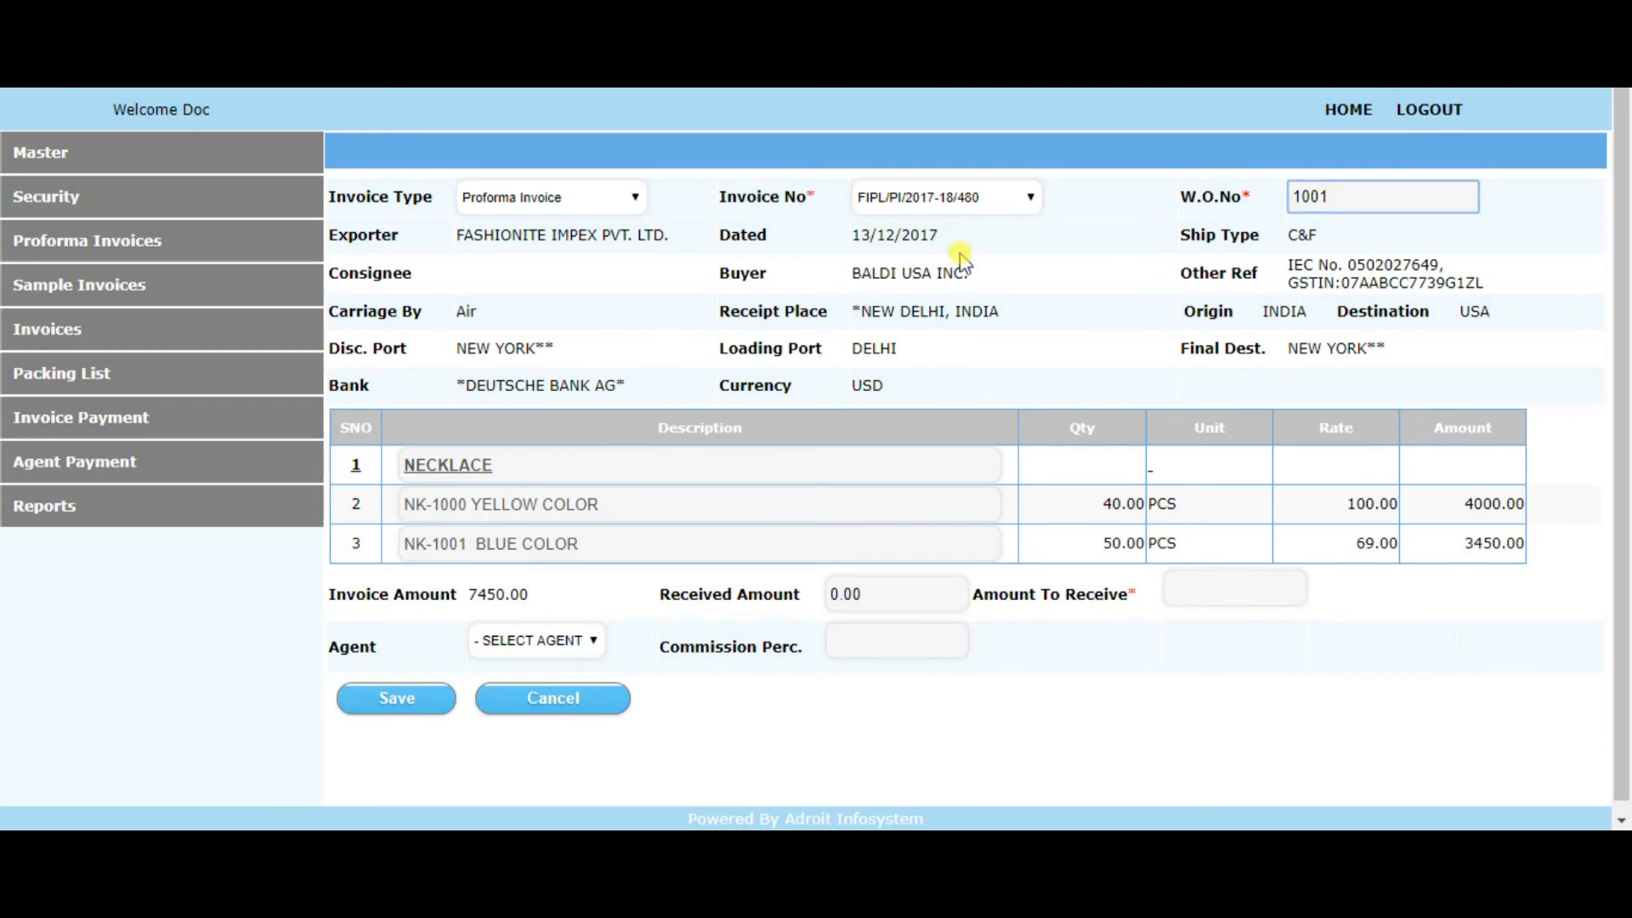
{"action": "left_click_drag", "start_coordinate": [528, 594], "coordinate": [462, 578]}
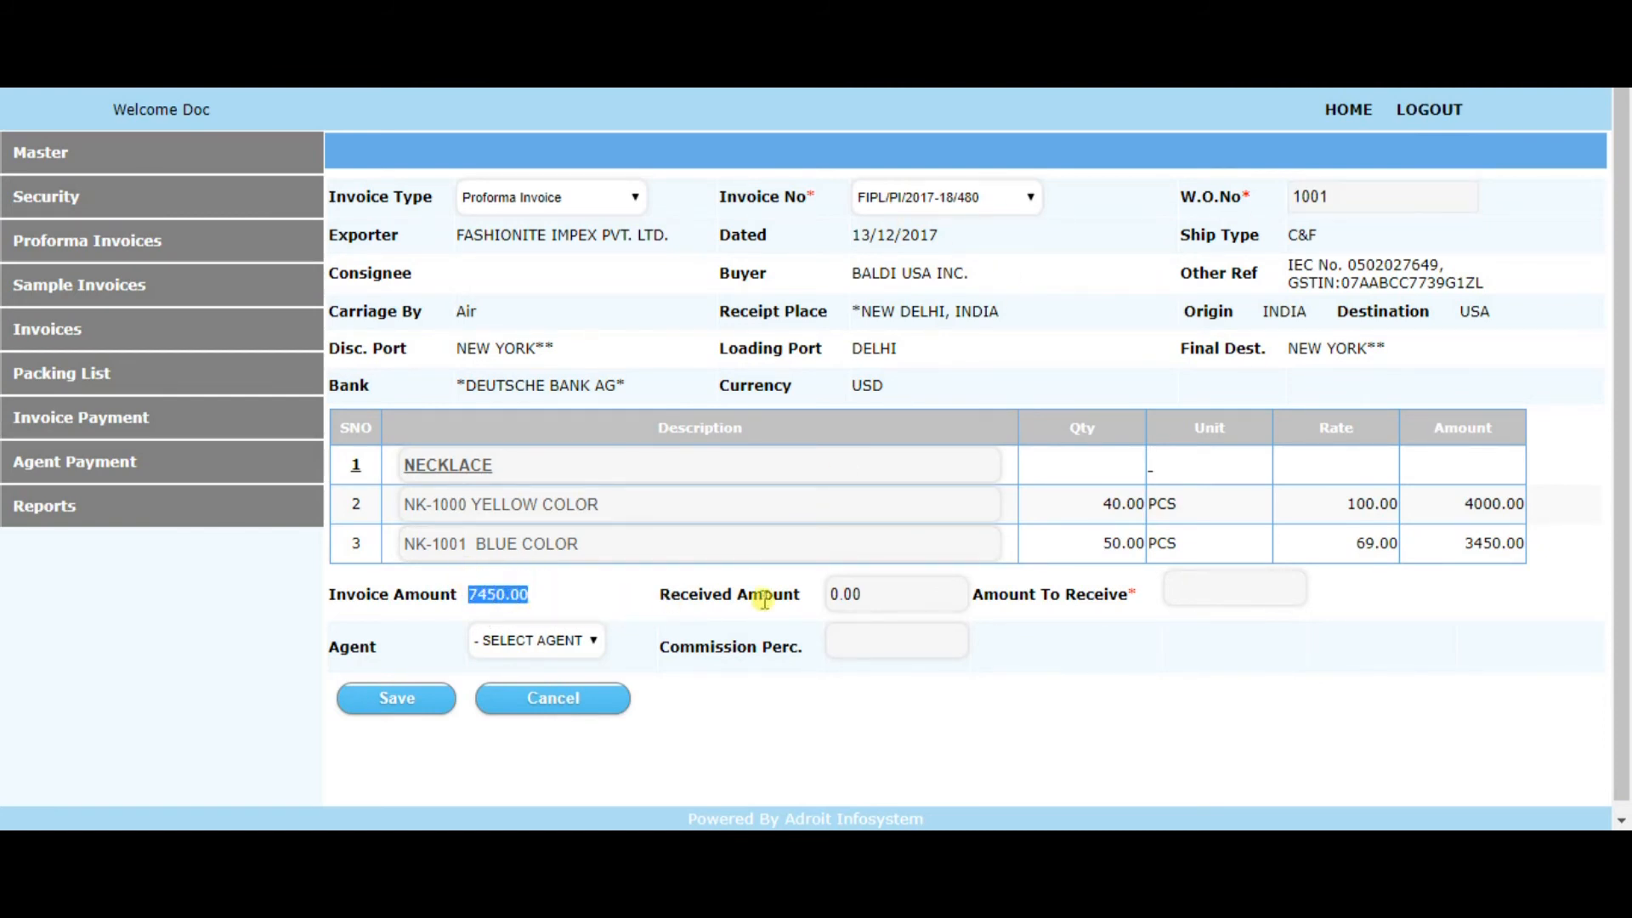
{"action": "left_click", "coordinate": [872, 598]}
{"action": "left_click_drag", "start_coordinate": [873, 595], "coordinate": [814, 593]}
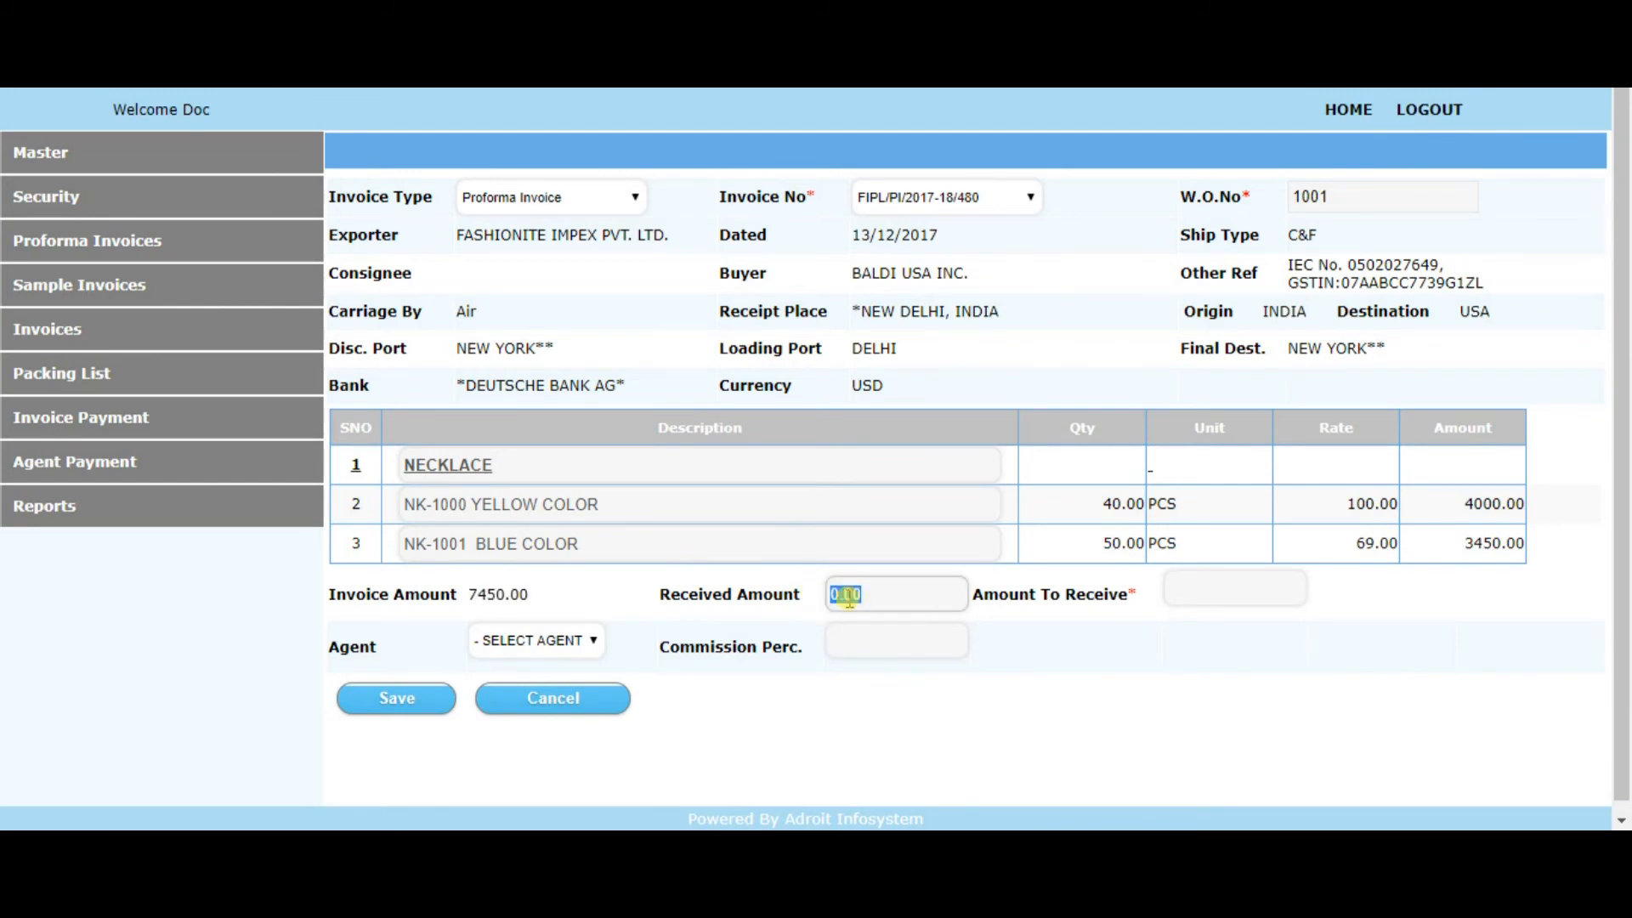
{"action": "left_click", "coordinate": [1201, 588]}
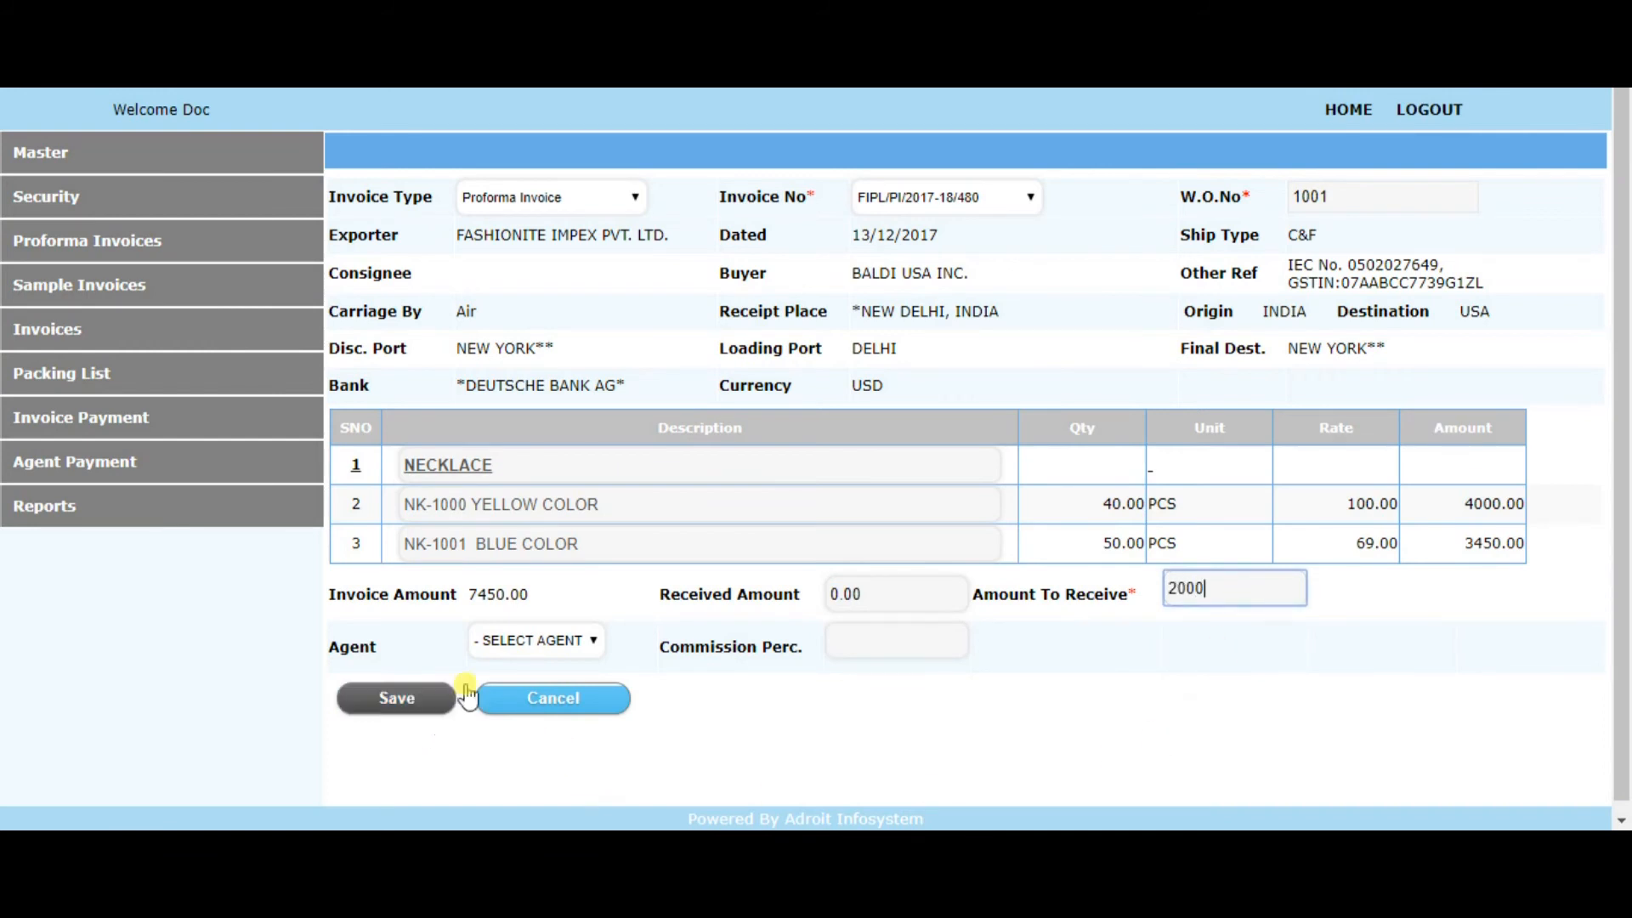
Assign AGENT1 to the payment with a commission percentage of 2 and save the payment
{"action": "left_click", "coordinate": [594, 652]}
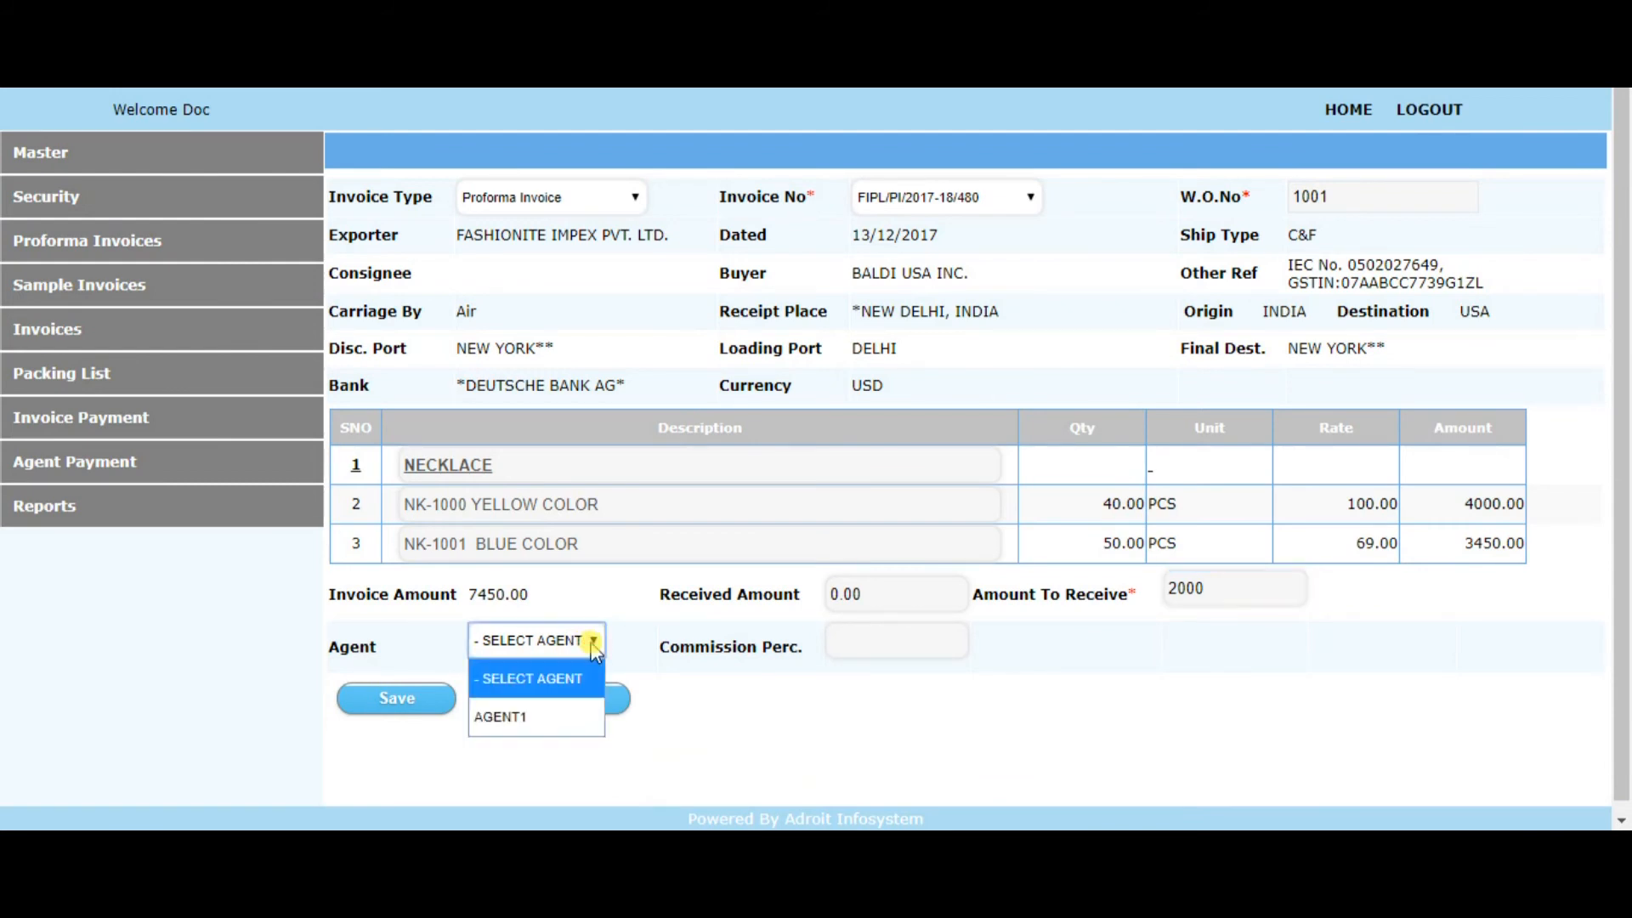
{"action": "left_click", "coordinate": [564, 715]}
{"action": "left_click", "coordinate": [896, 648]}
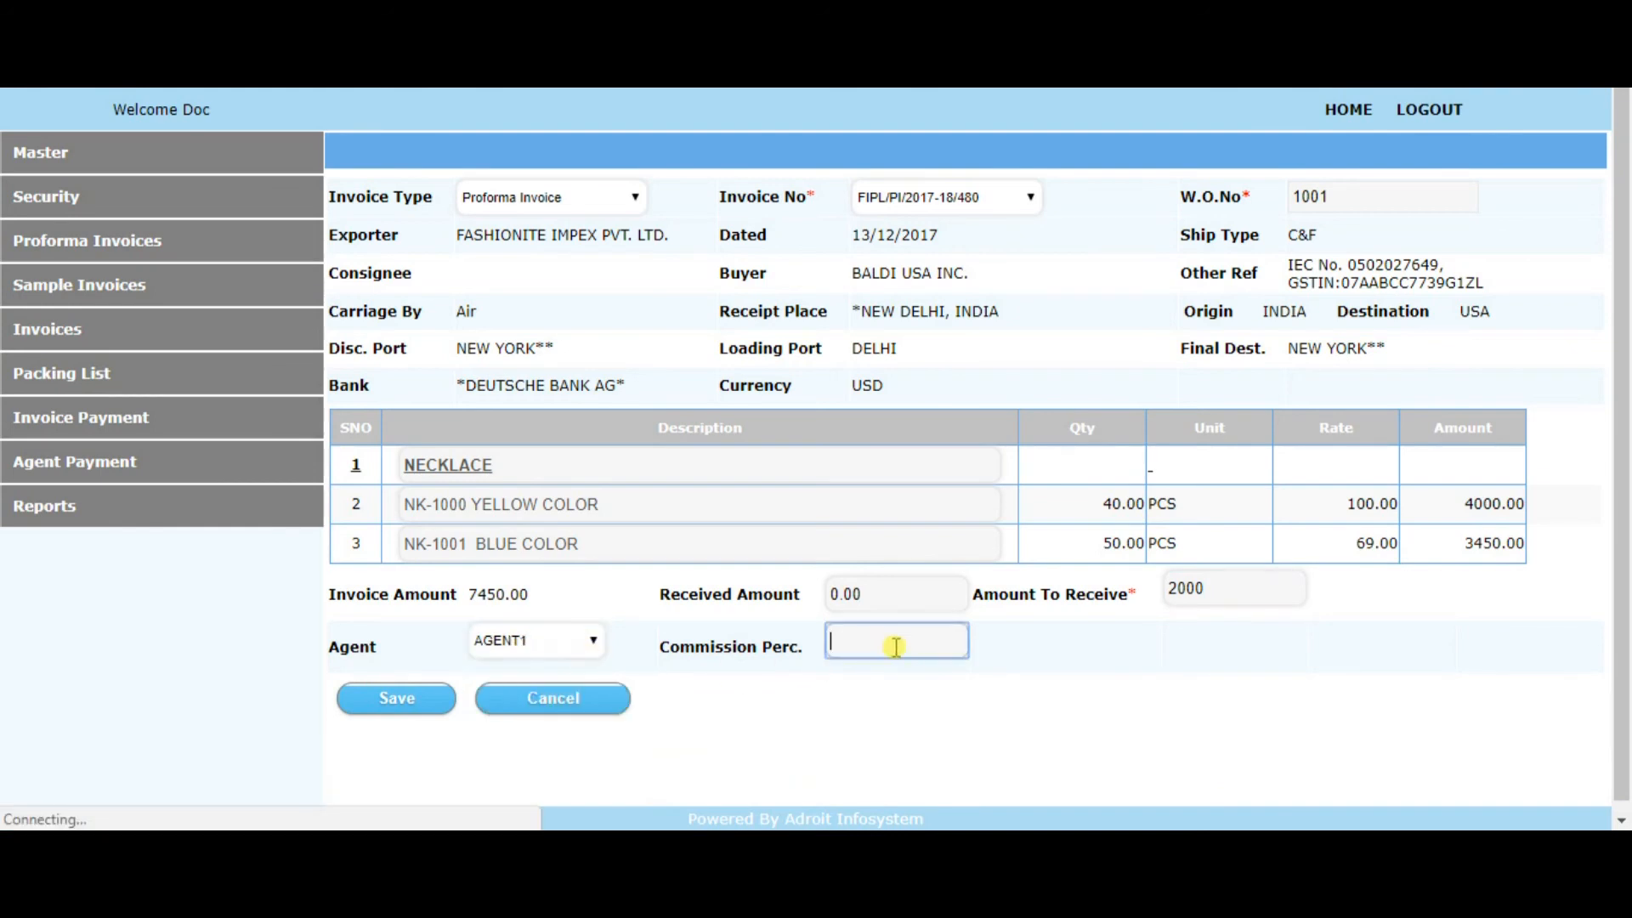
{"action": "type", "text": "2"}
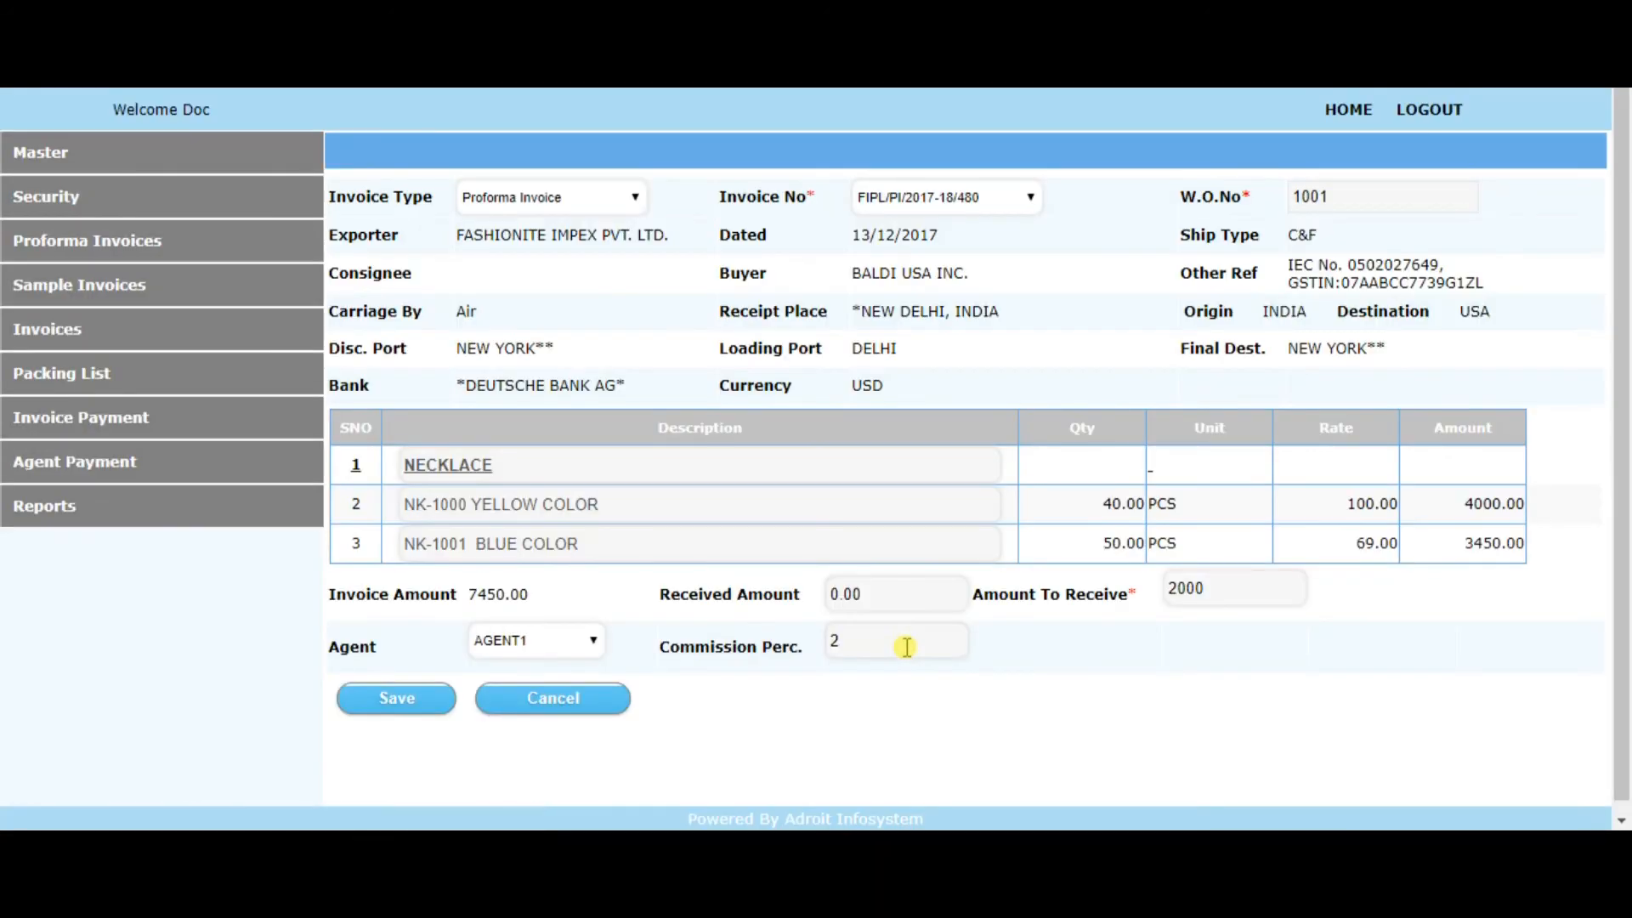
{"action": "double_click", "coordinate": [834, 641]}
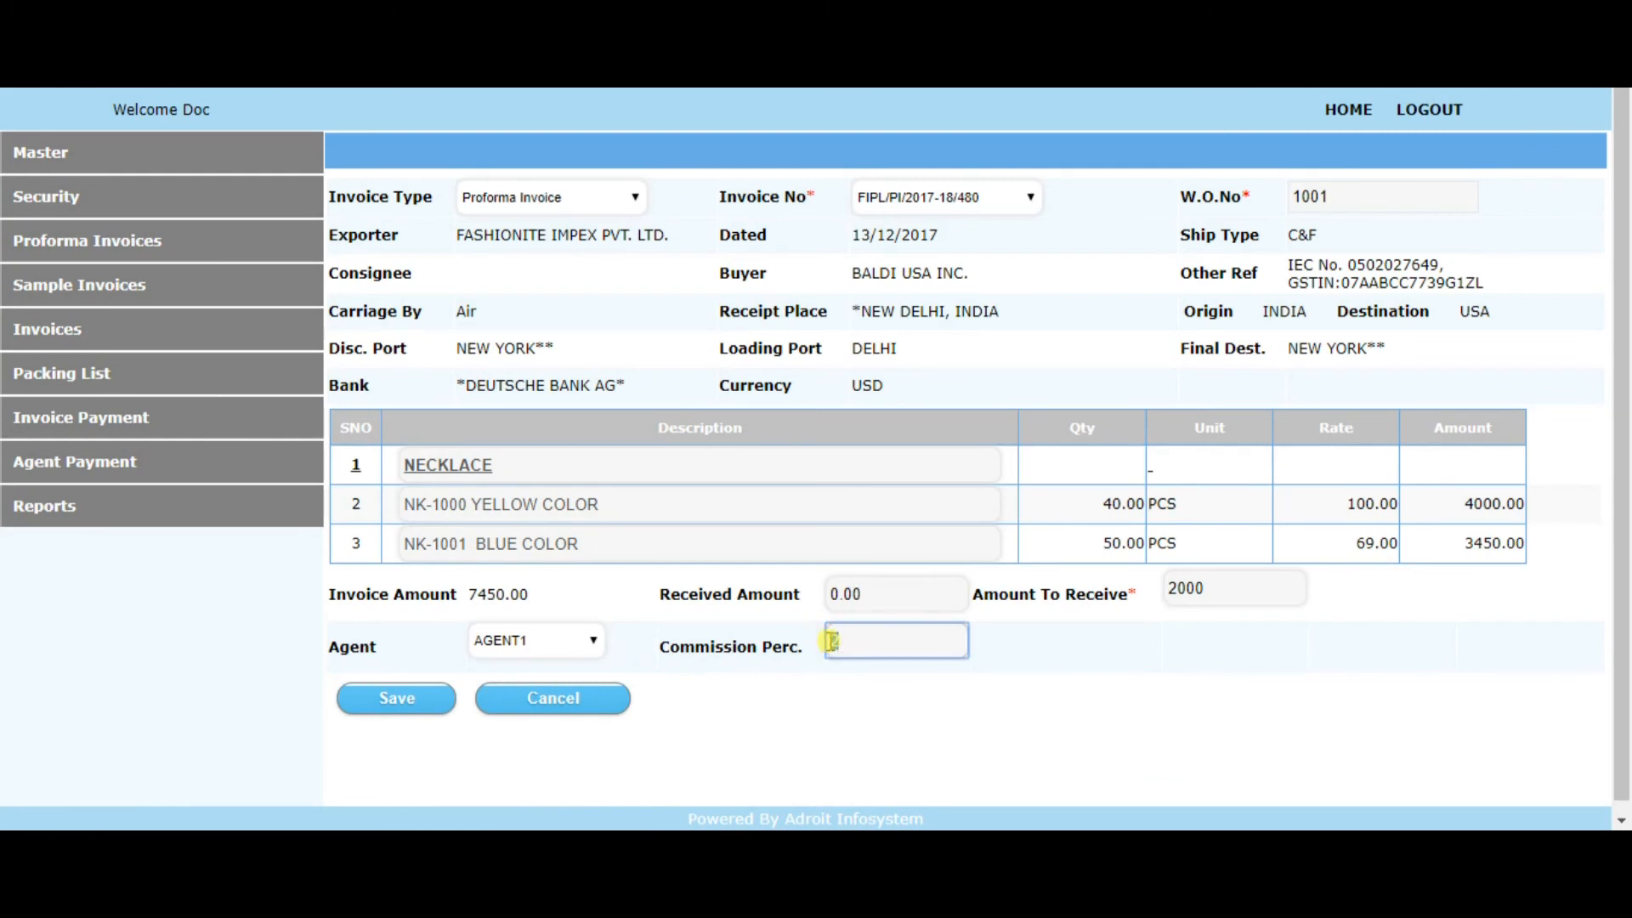
{"action": "double_click", "coordinate": [1199, 588]}
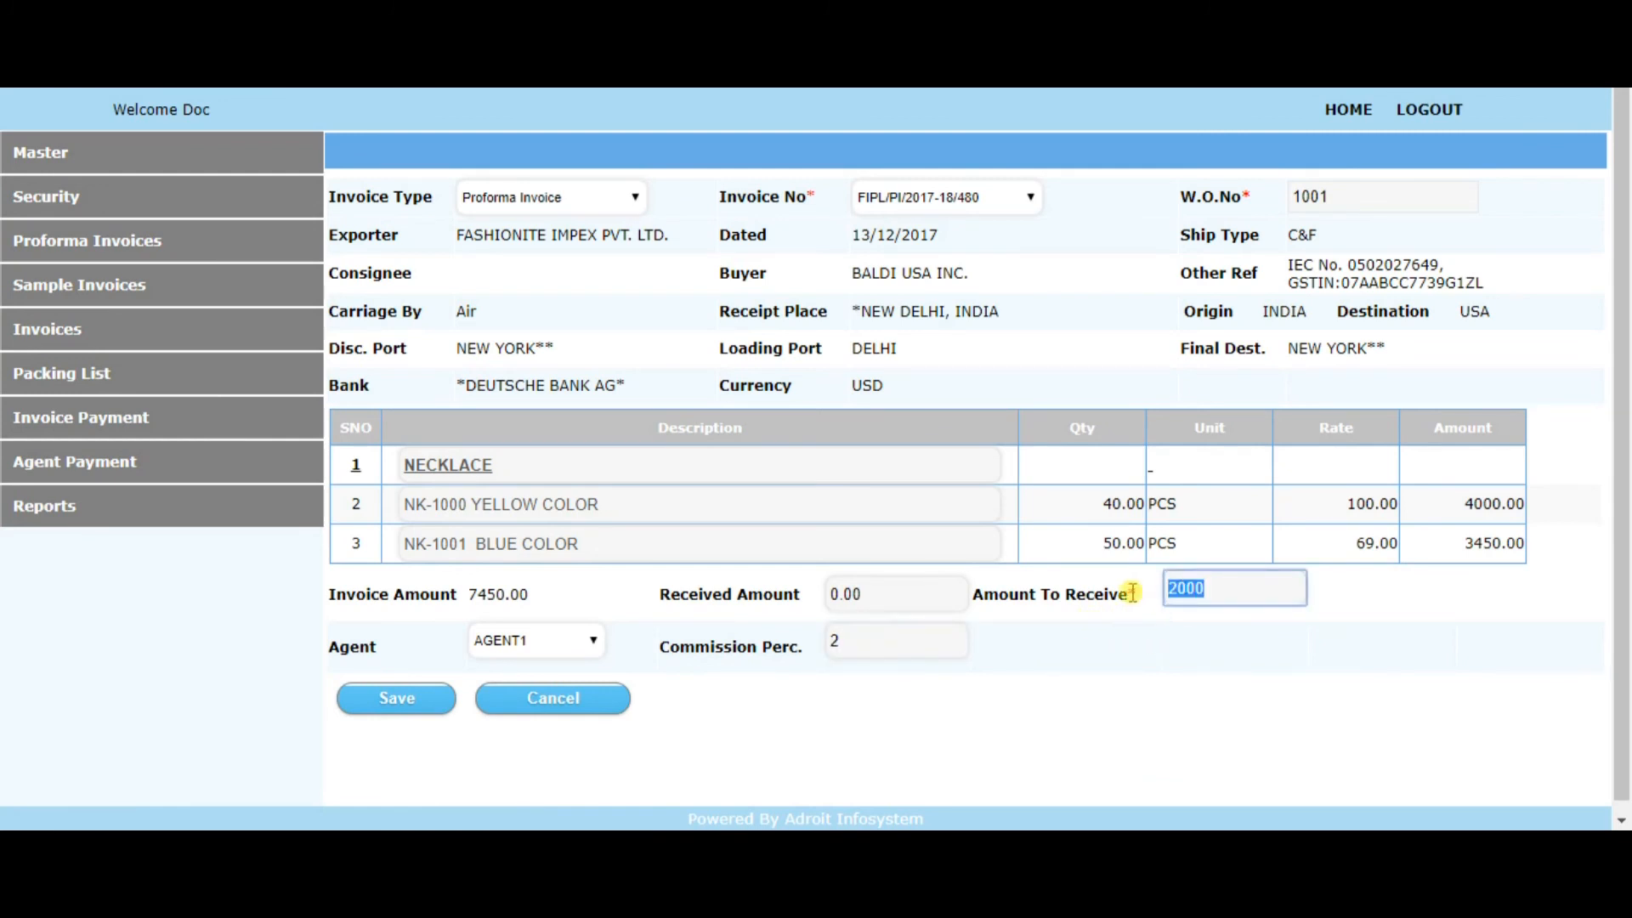
{"action": "left_click", "coordinate": [400, 706]}
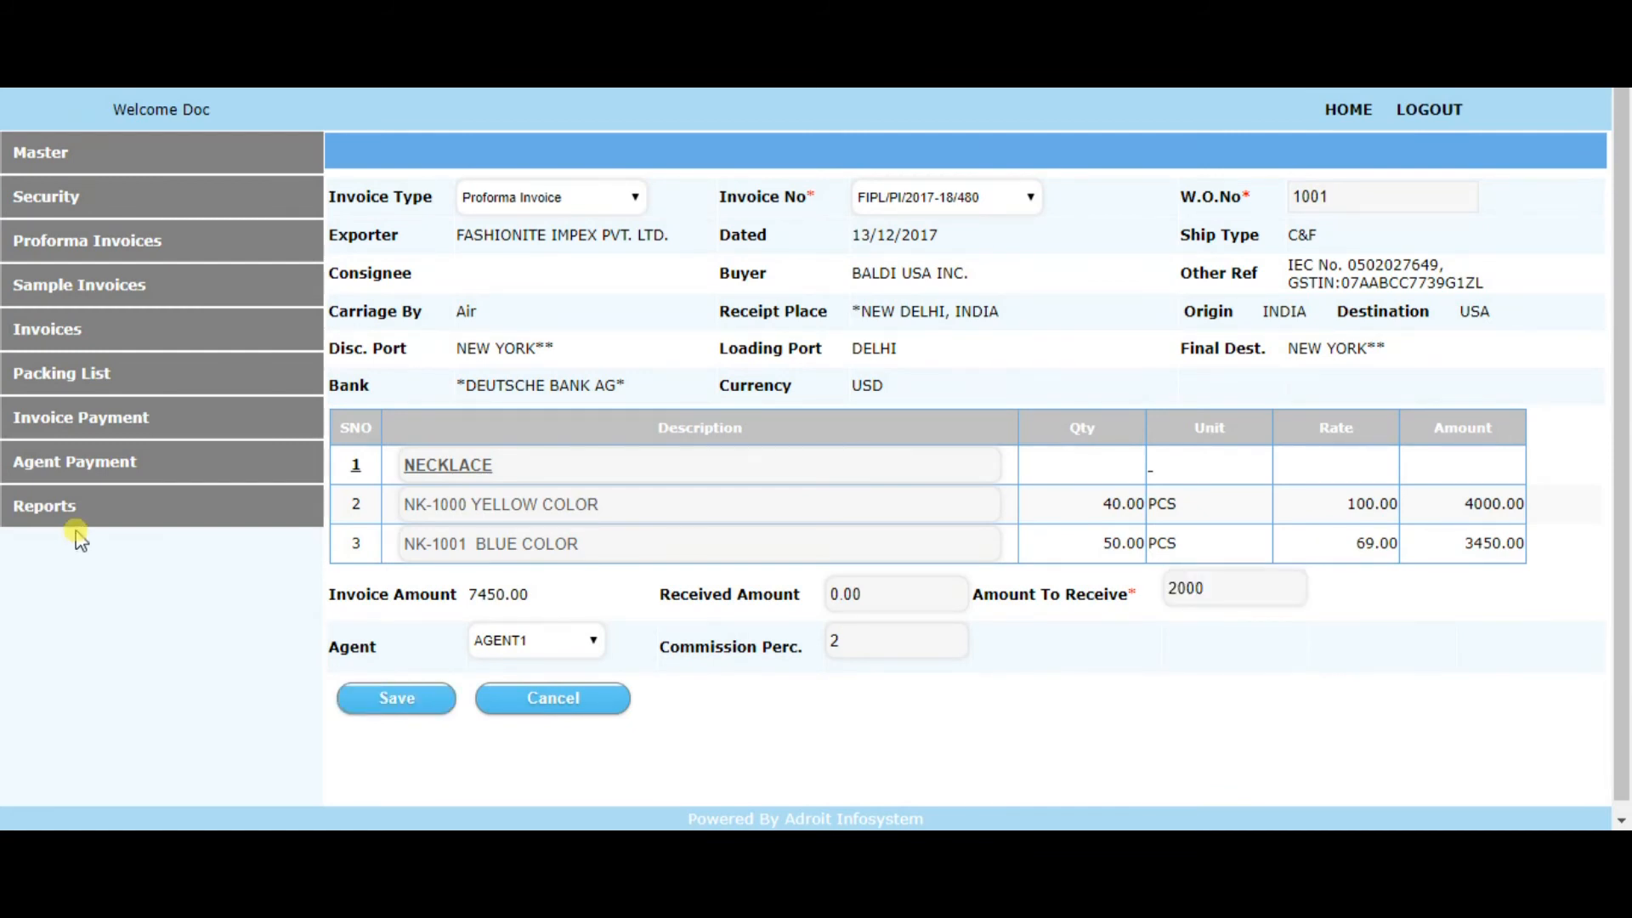
Open the Performa Invoice Report and look through the listed proforma invoices
{"action": "left_click", "coordinate": [68, 512]}
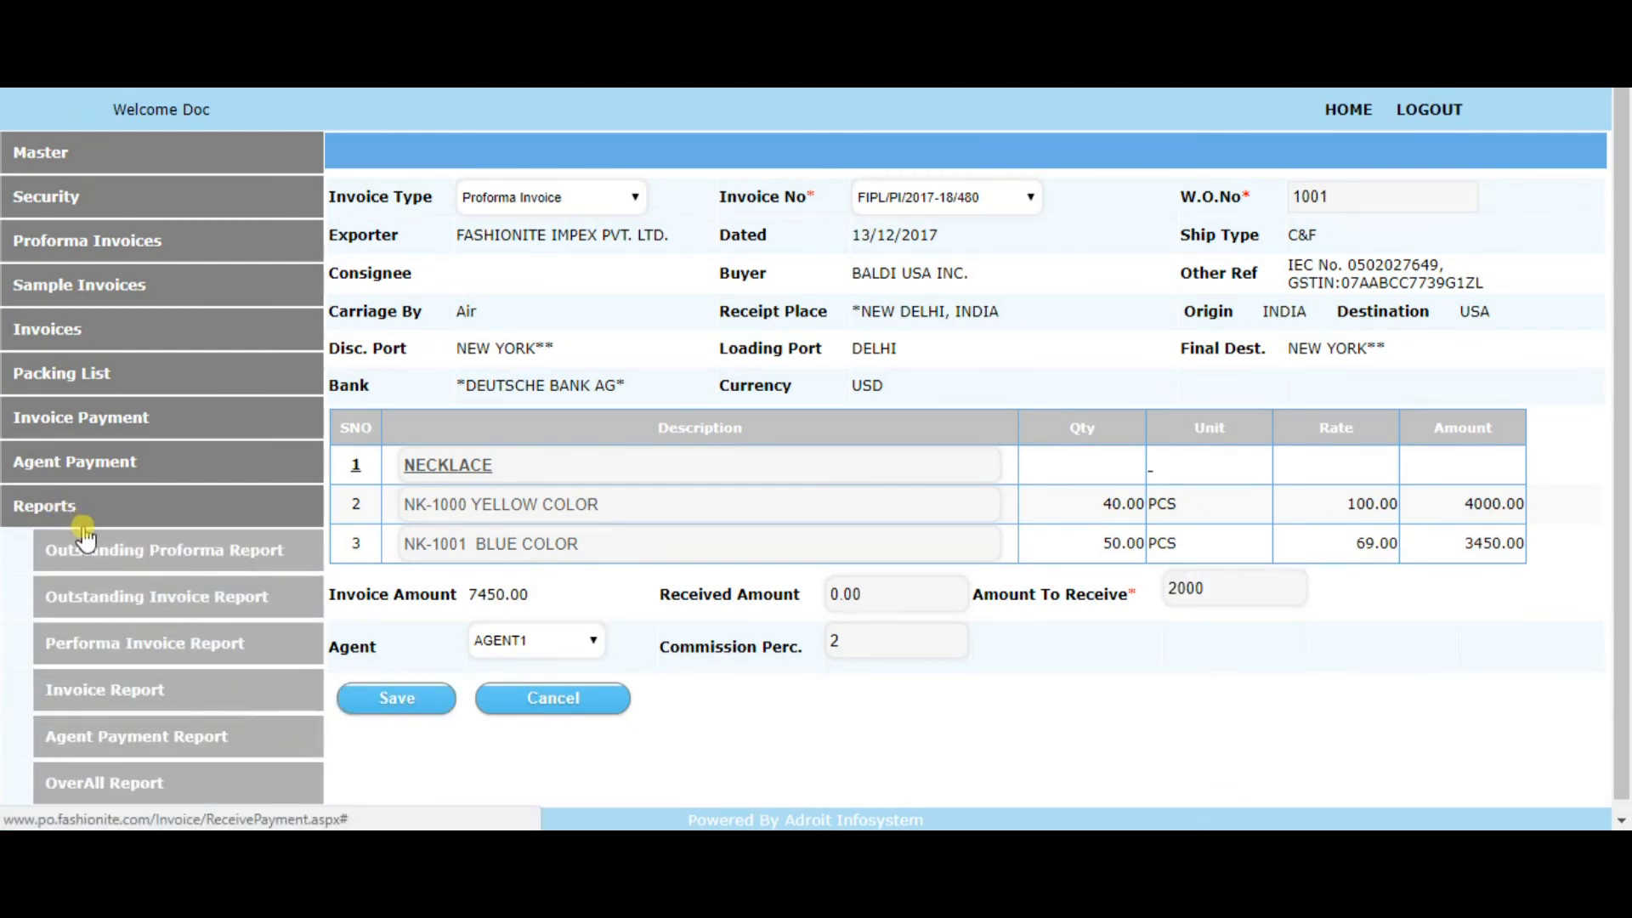
{"action": "scroll", "coordinate": [115, 568], "scroll_direction": "down", "scroll_amount": 1}
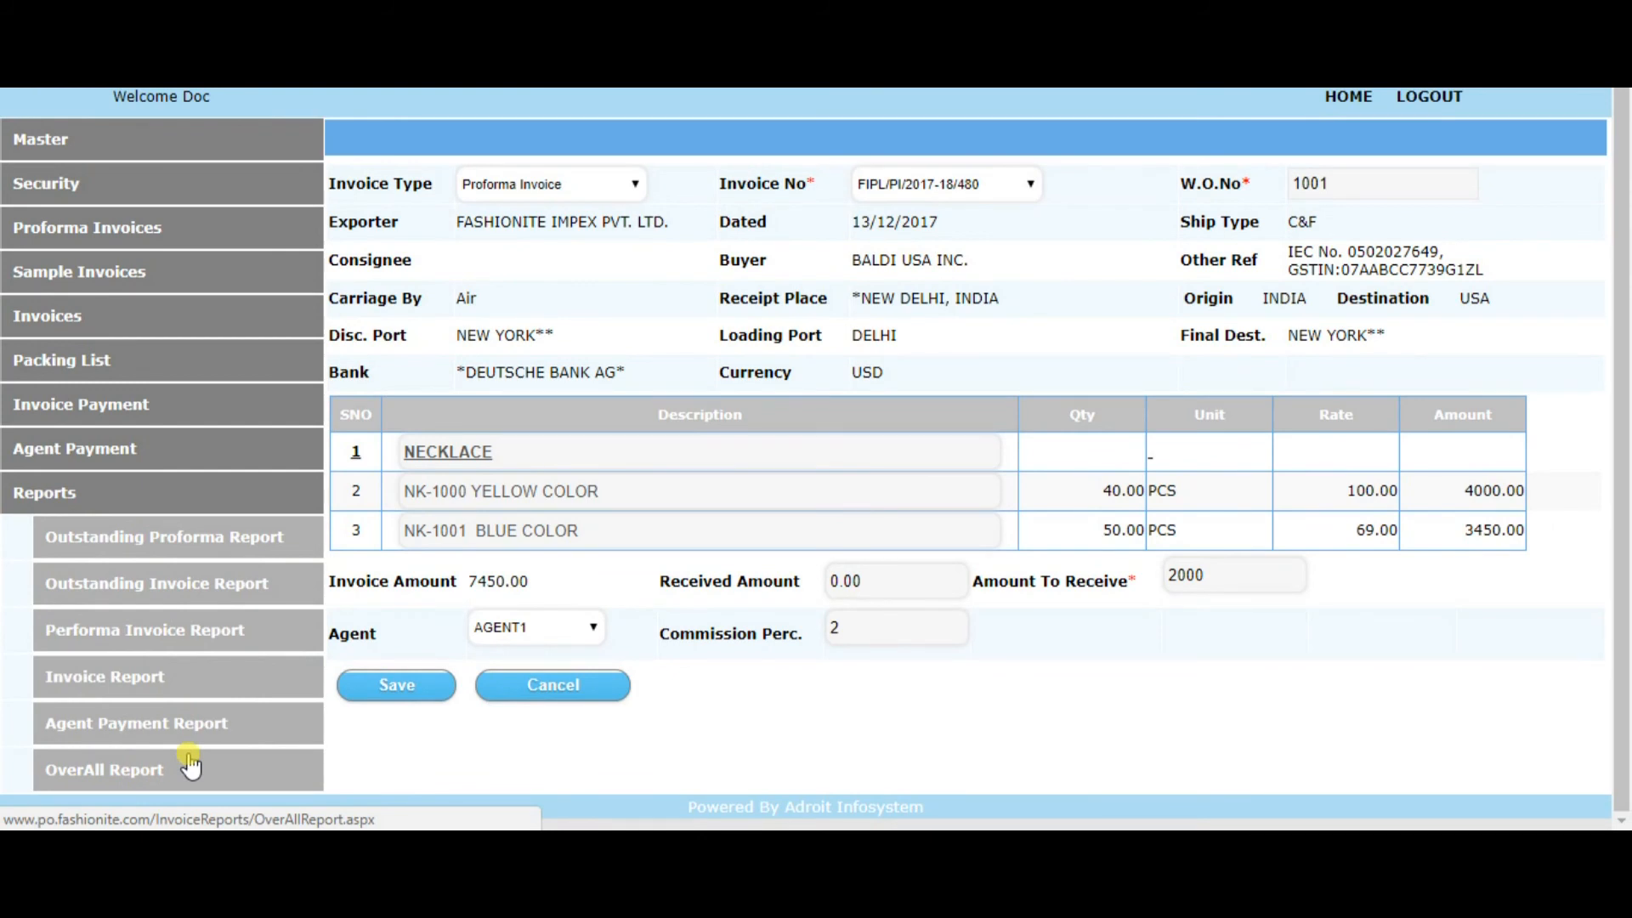
{"action": "left_click", "coordinate": [159, 637]}
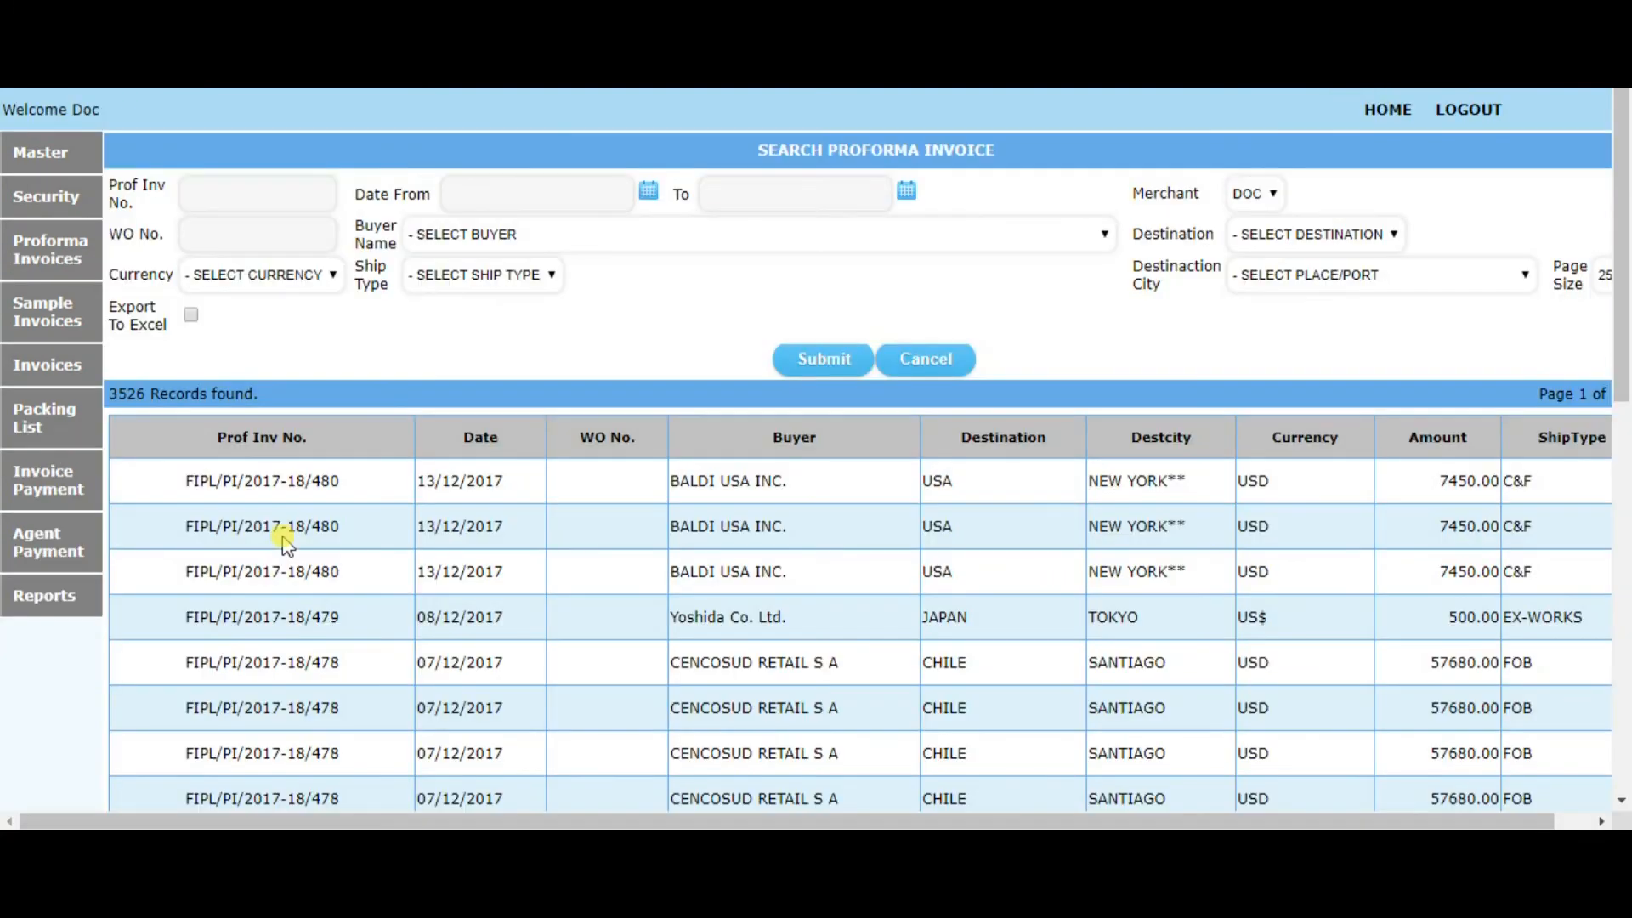
{"action": "scroll", "coordinate": [351, 540], "scroll_direction": "down", "scroll_amount": 8}
{"action": "scroll", "coordinate": [351, 539], "scroll_direction": "down", "scroll_amount": 3}
{"action": "scroll", "coordinate": [351, 540], "scroll_direction": "up", "scroll_amount": 12}
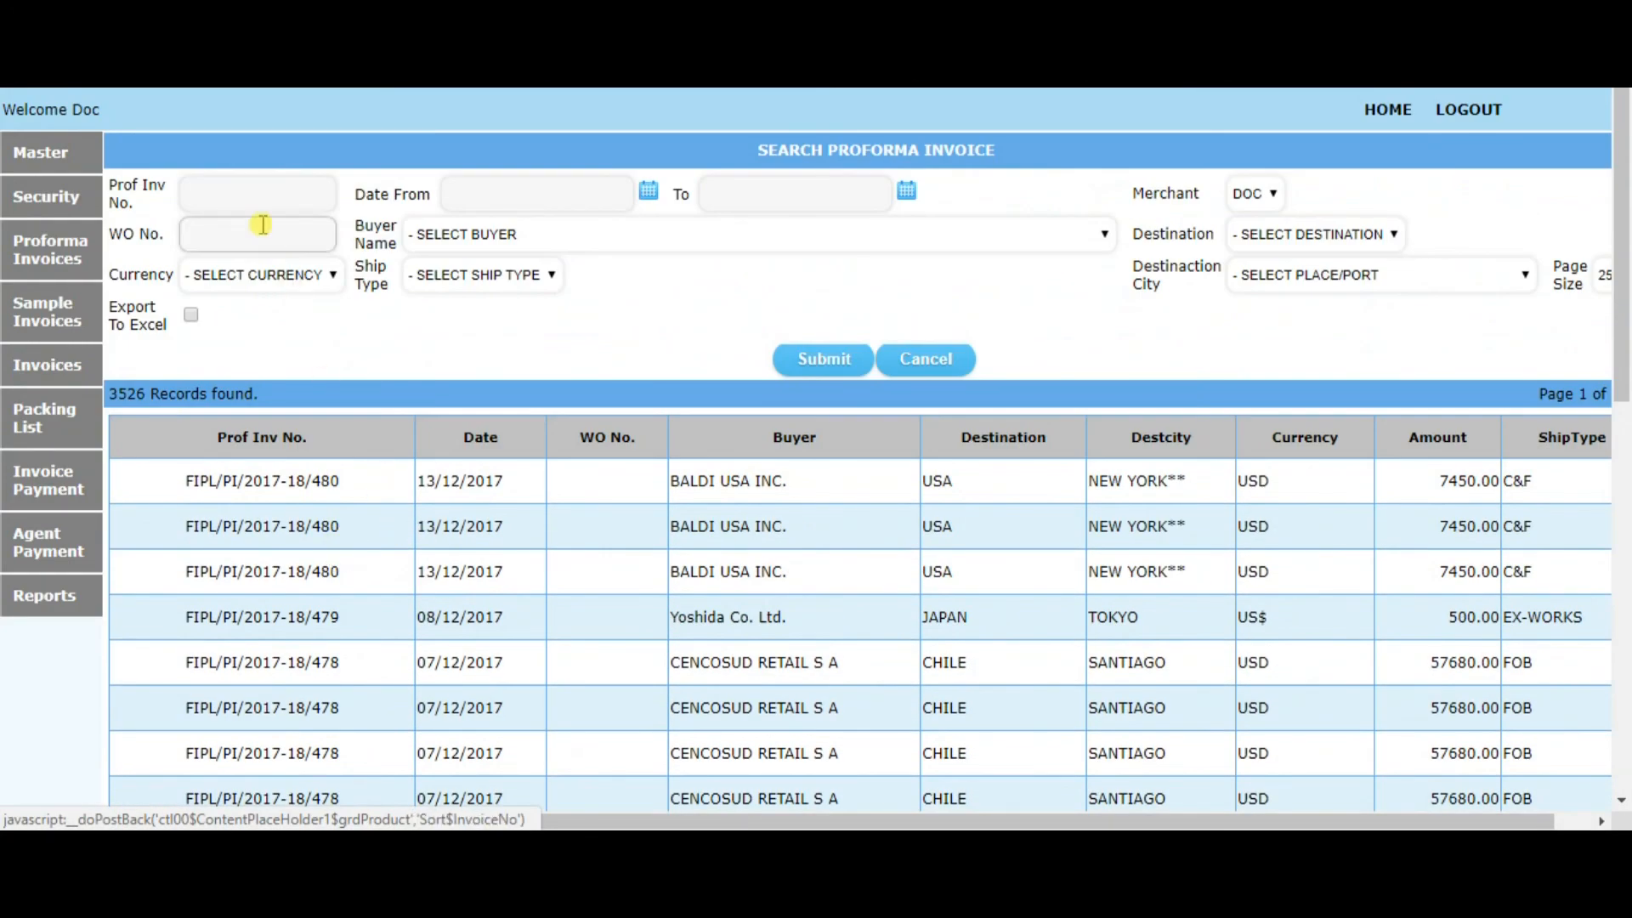
Examine the proforma report's search filters, including invoice number, start date and the Export To Excel option
{"action": "left_click", "coordinate": [254, 198]}
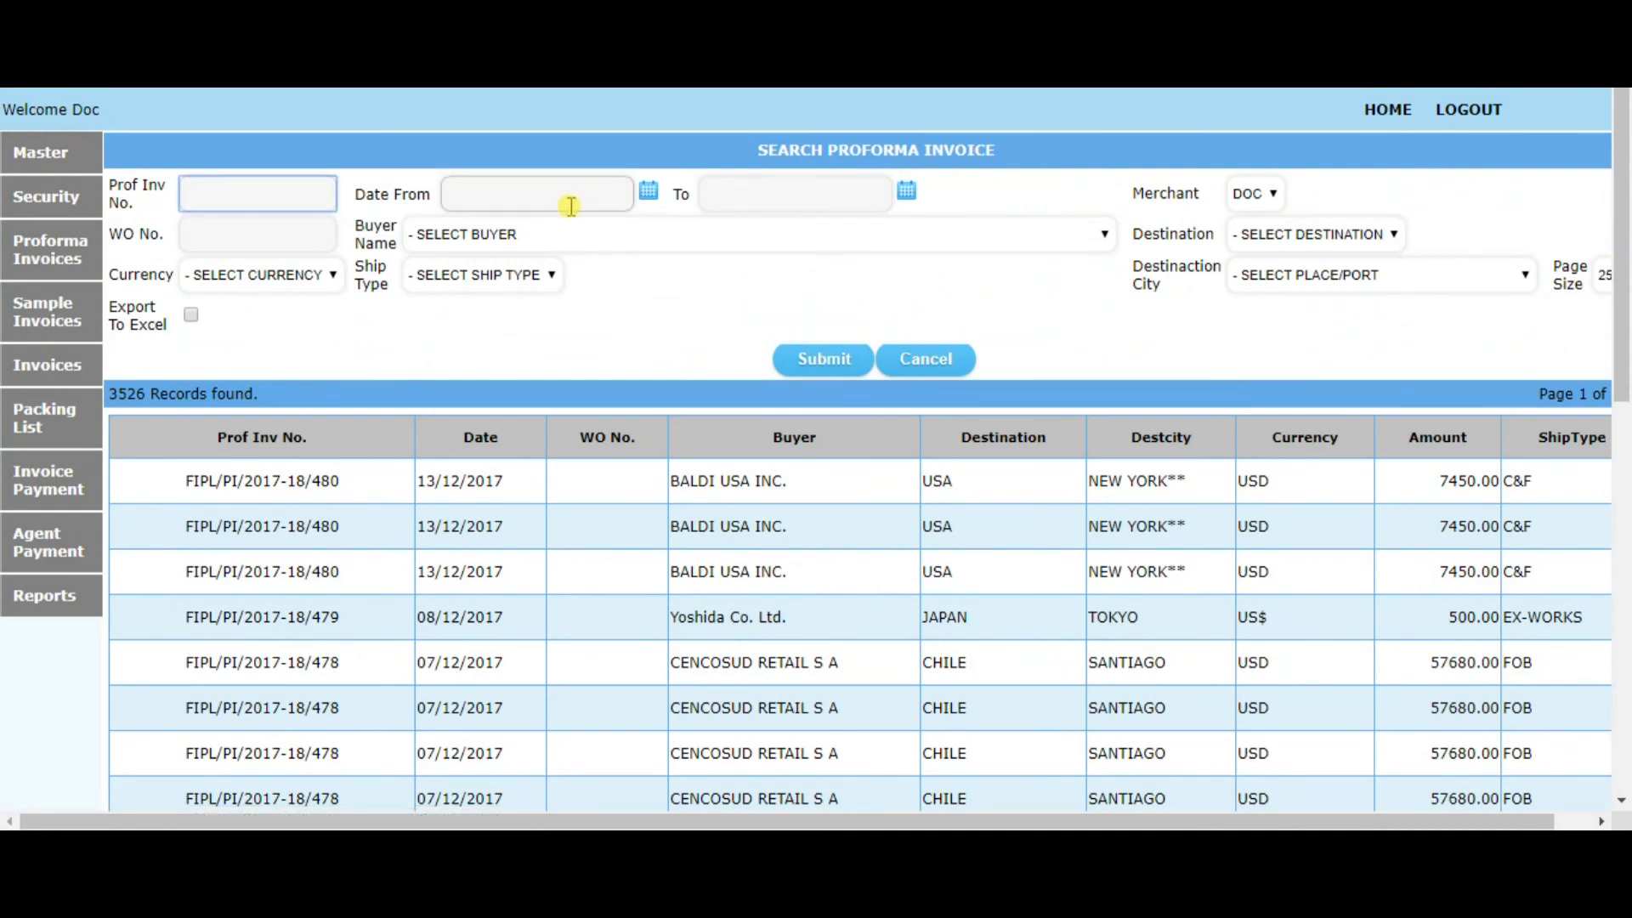
{"action": "left_click", "coordinate": [499, 194]}
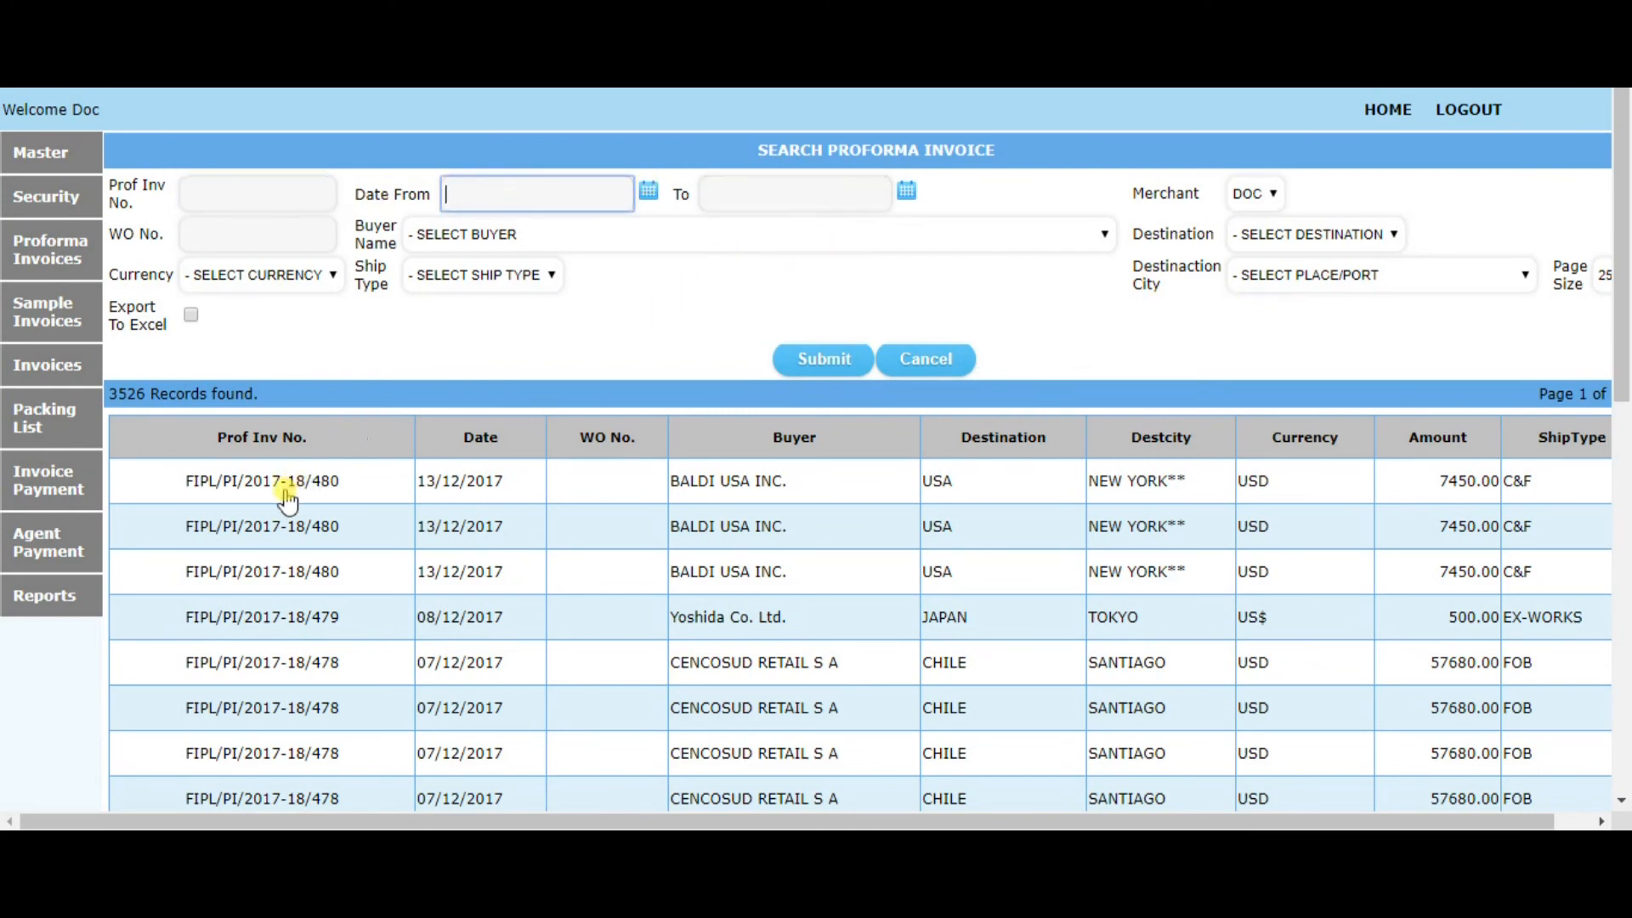
{"action": "scroll", "coordinate": [329, 493], "scroll_direction": "down", "scroll_amount": 10}
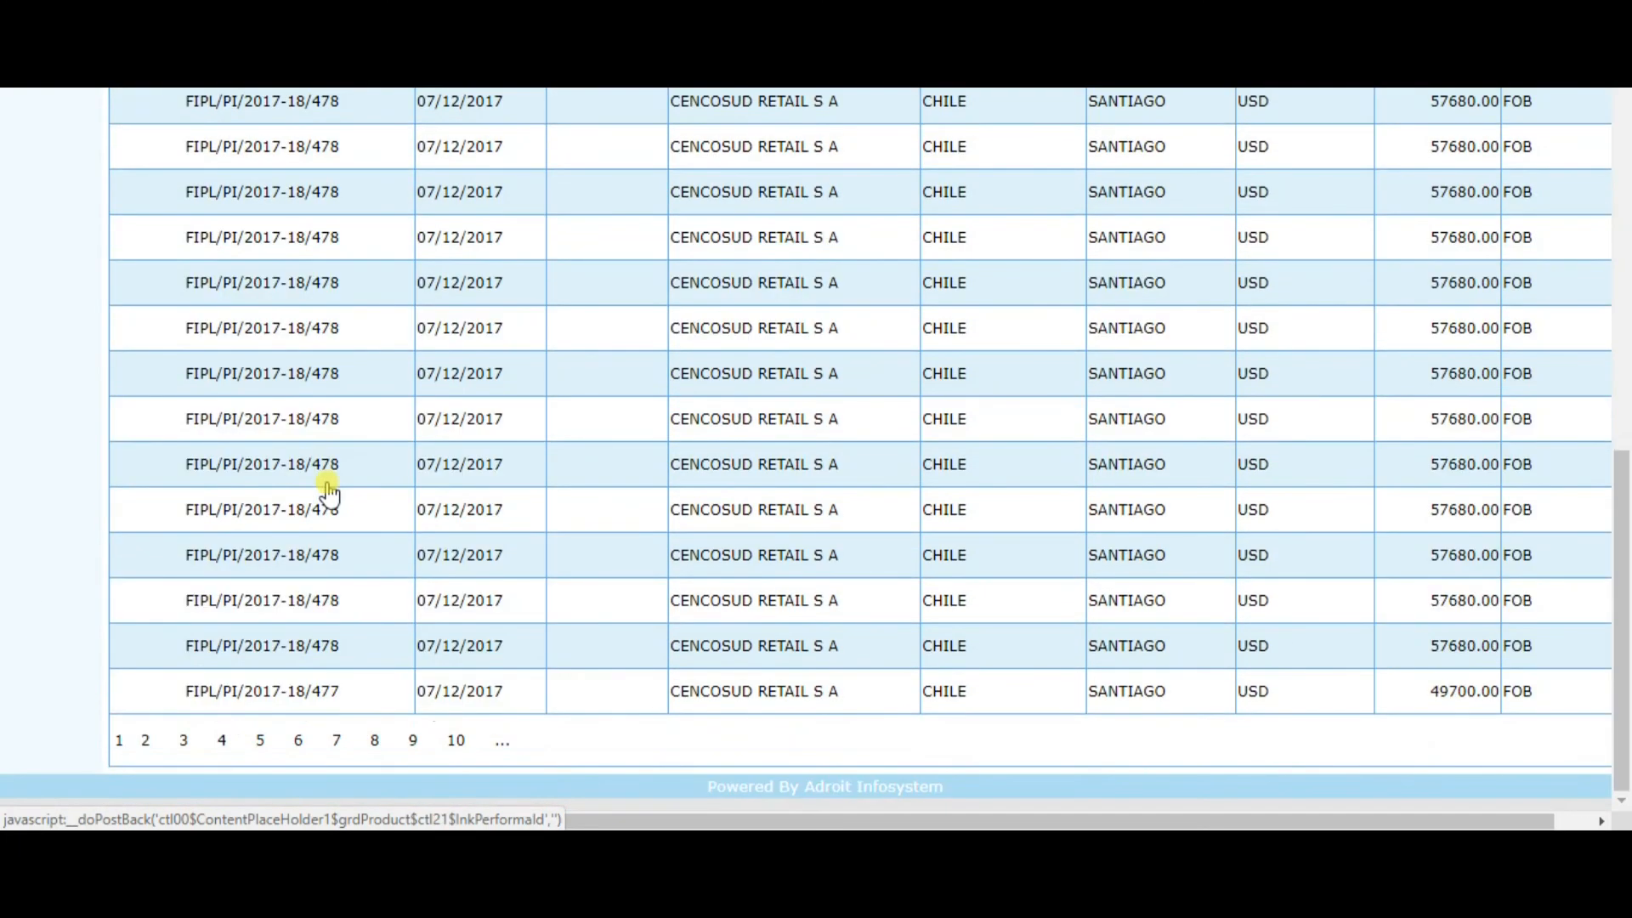
{"action": "scroll", "coordinate": [795, 410], "scroll_direction": "up", "scroll_amount": 10}
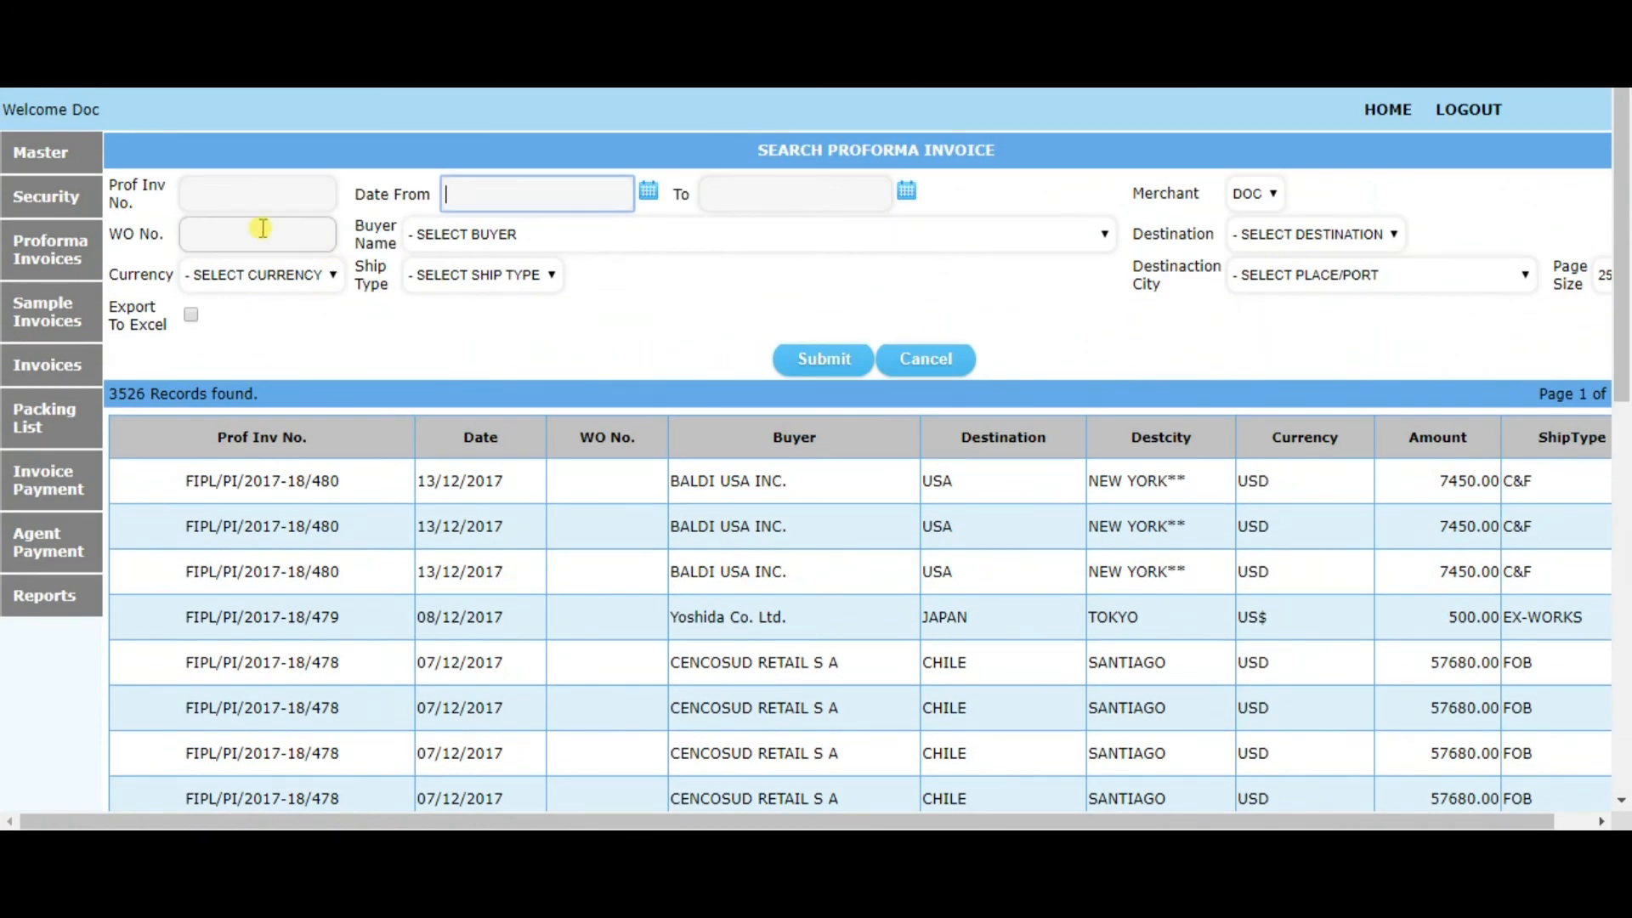
{"action": "left_click", "coordinate": [191, 316]}
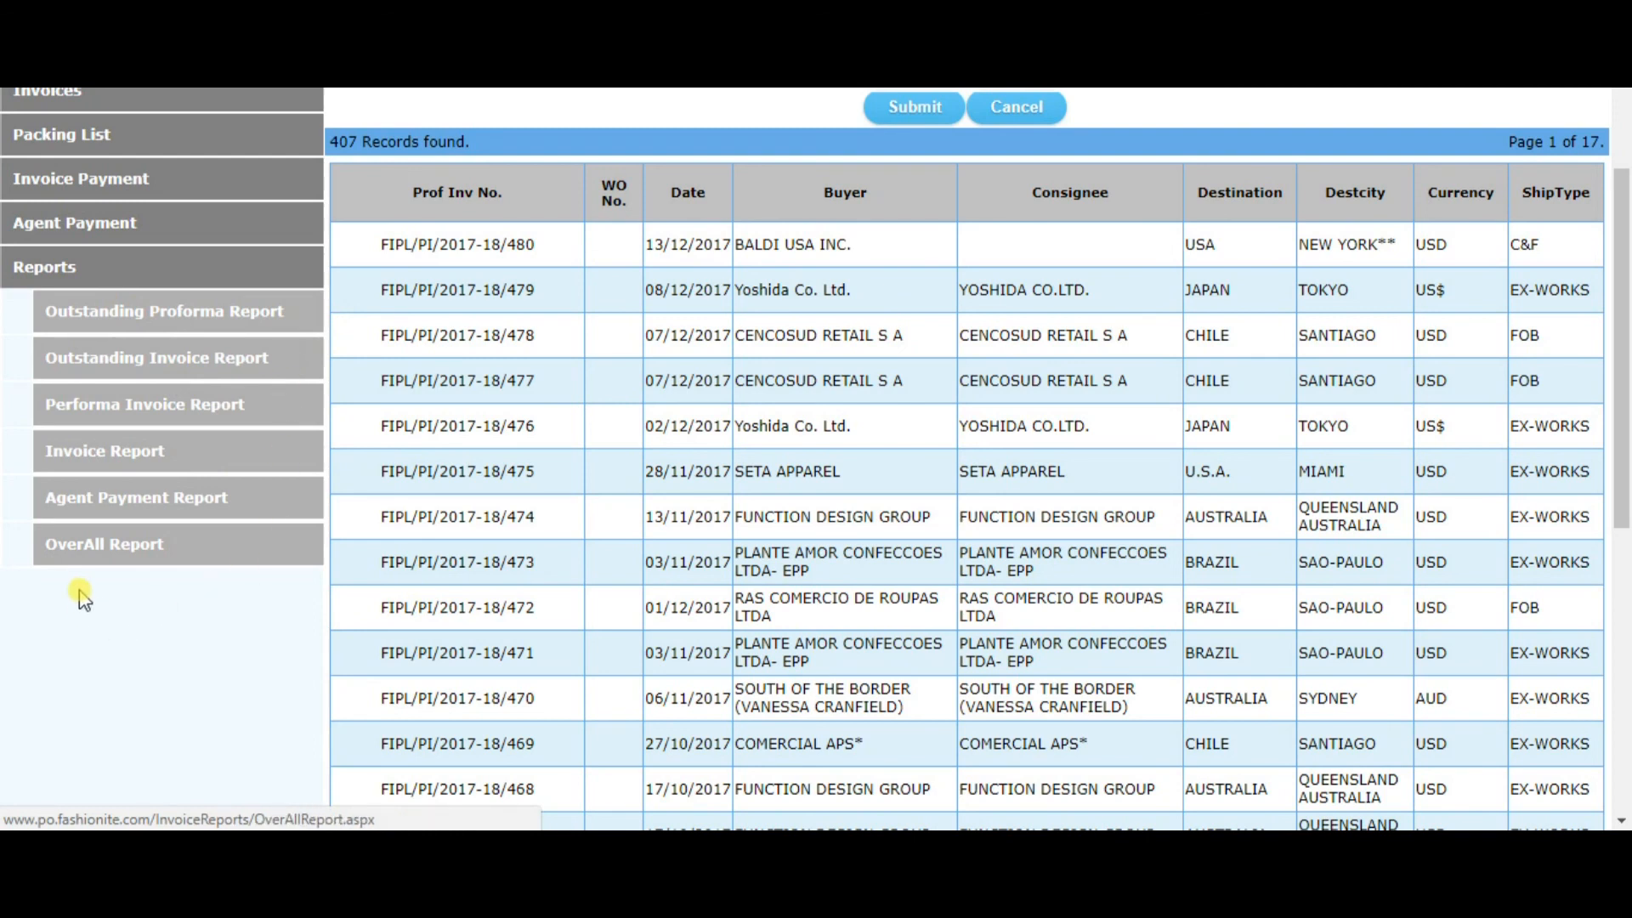
Open the OverAll Report and examine its received and pending amount columns across all invoices
{"action": "left_click", "coordinate": [95, 547]}
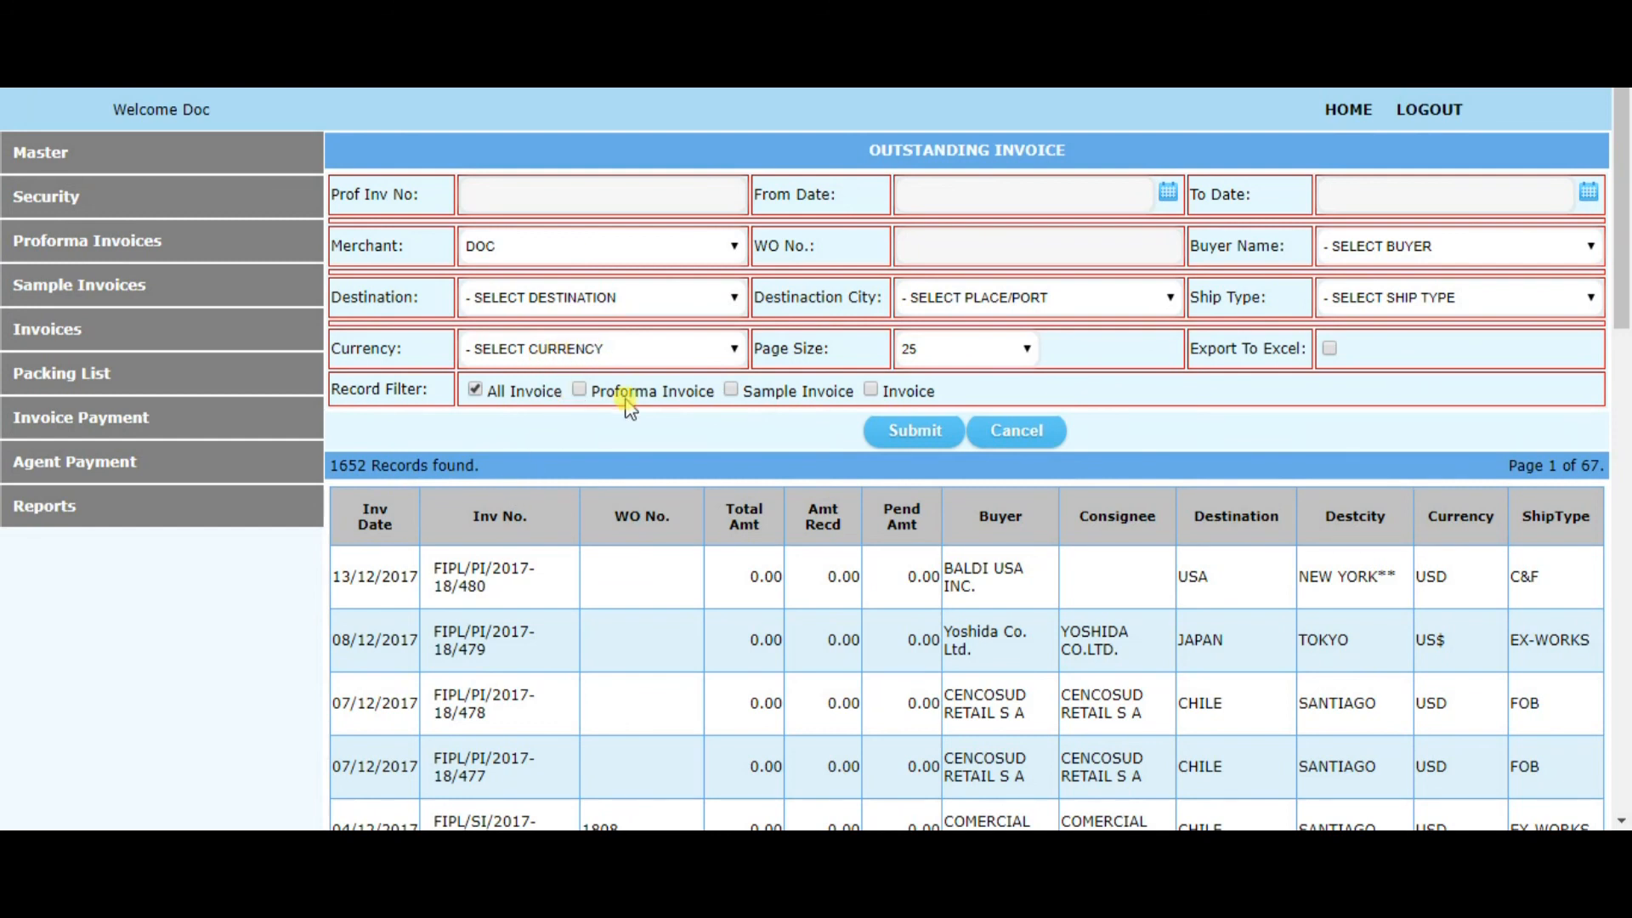
{"action": "left_click_drag", "start_coordinate": [823, 519], "coordinate": [906, 529]}
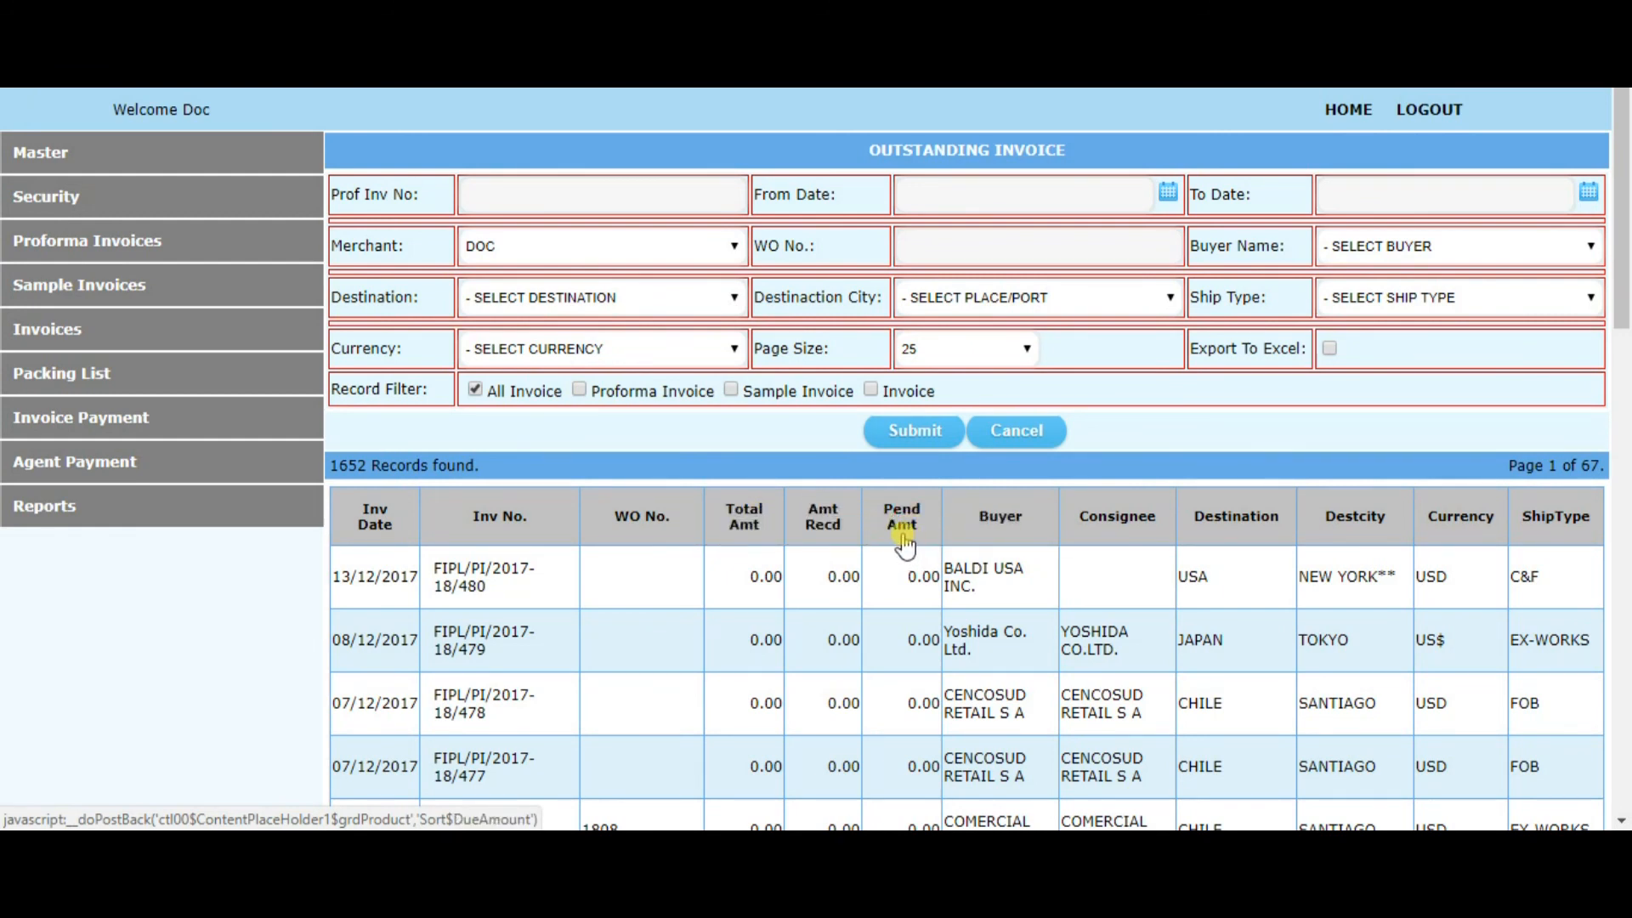
{"action": "scroll", "coordinate": [905, 544], "scroll_direction": "down", "scroll_amount": 1}
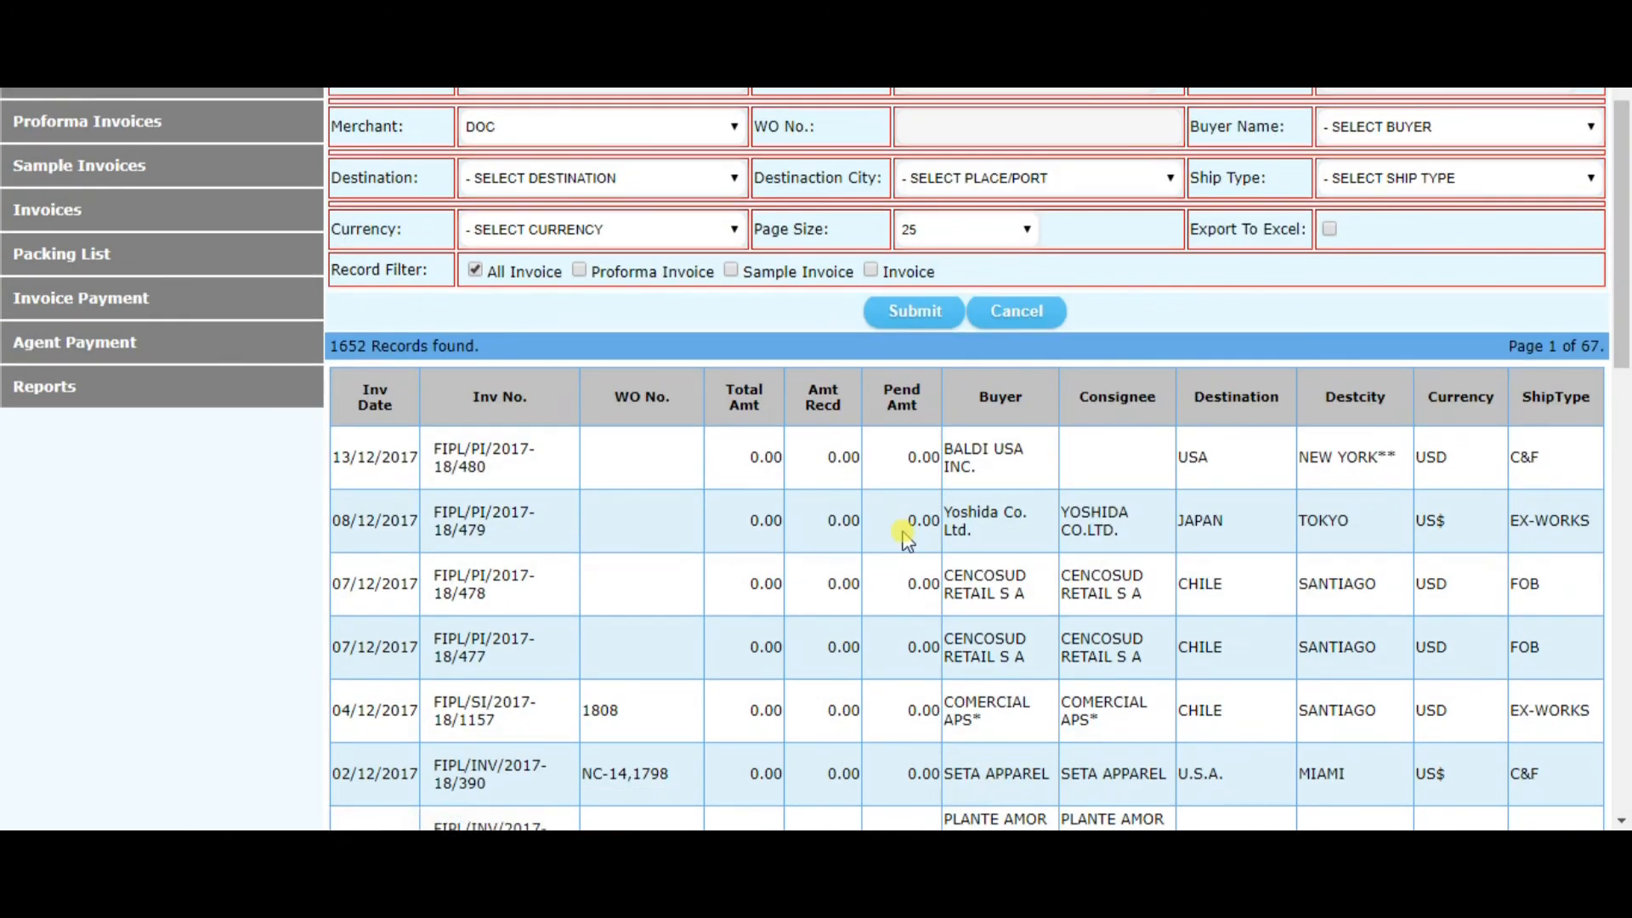
{"action": "scroll", "coordinate": [901, 536], "scroll_direction": "up", "scroll_amount": 1}
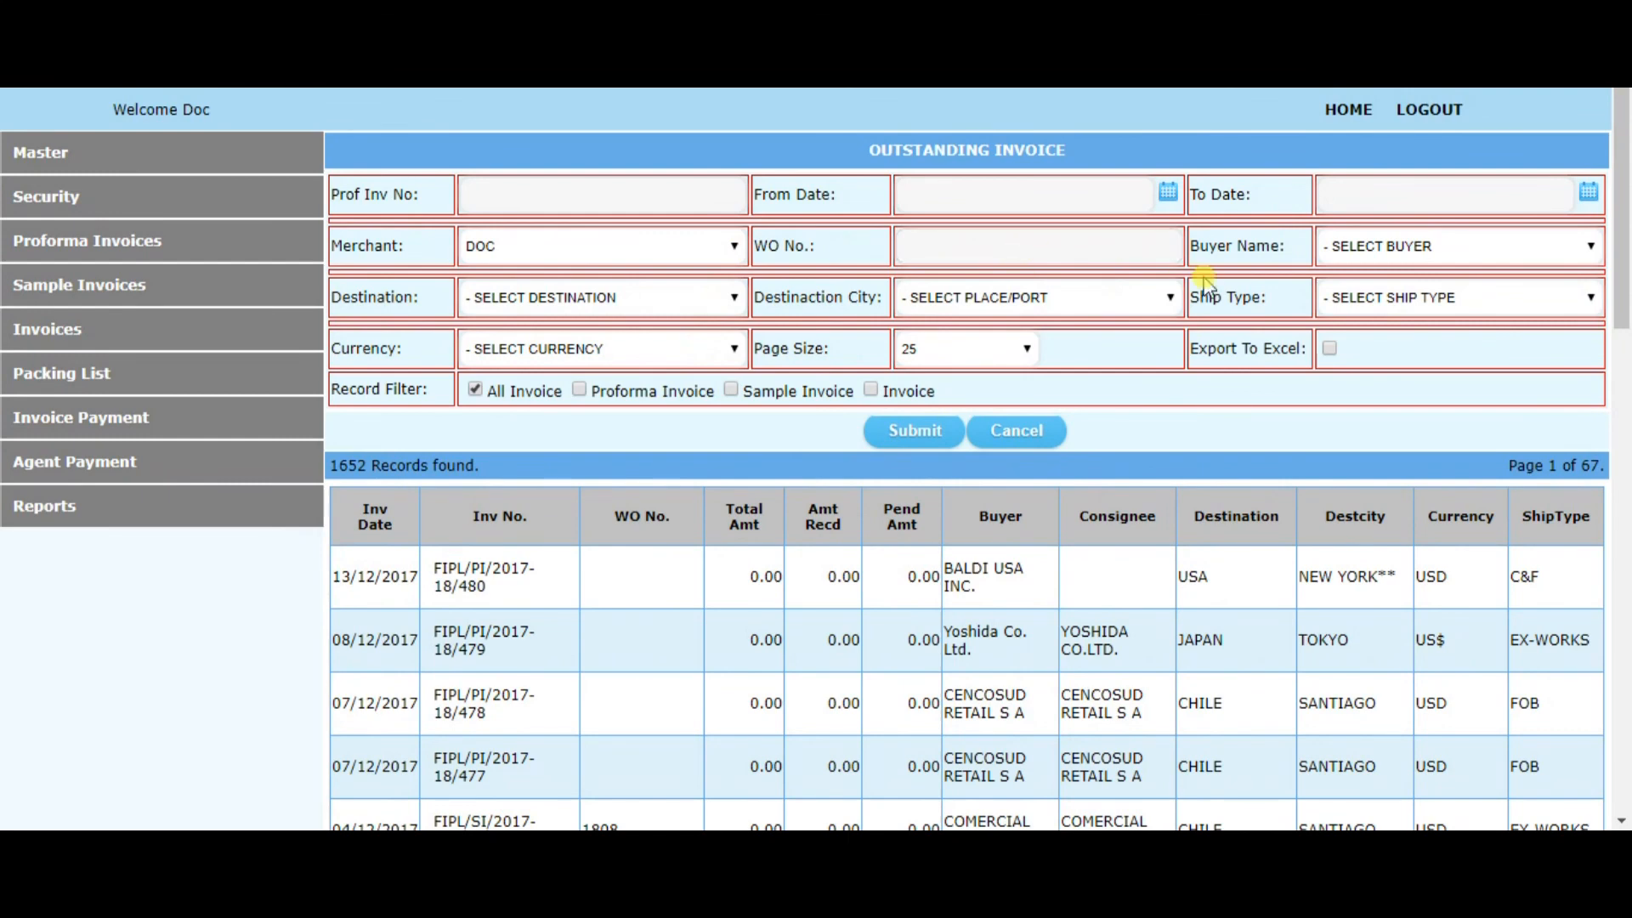
Filter the overall report by buyer BALDI USA INC. and examine the total, received and pending amounts
{"action": "left_click", "coordinate": [1335, 251]}
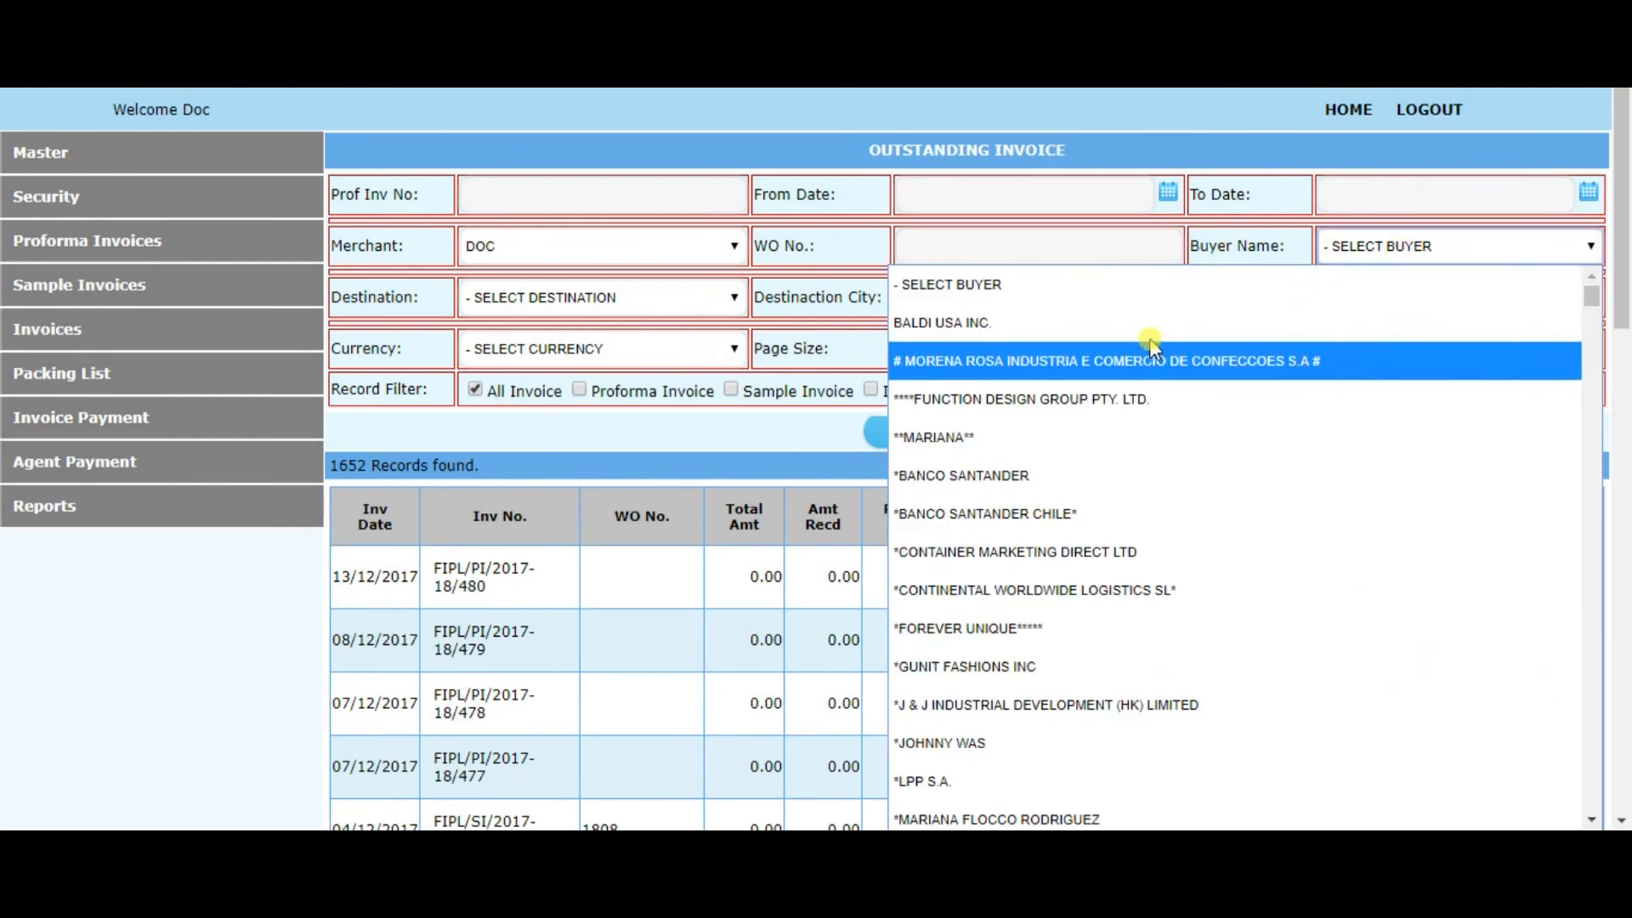
{"action": "left_click", "coordinate": [1122, 314]}
{"action": "left_click", "coordinate": [901, 437]}
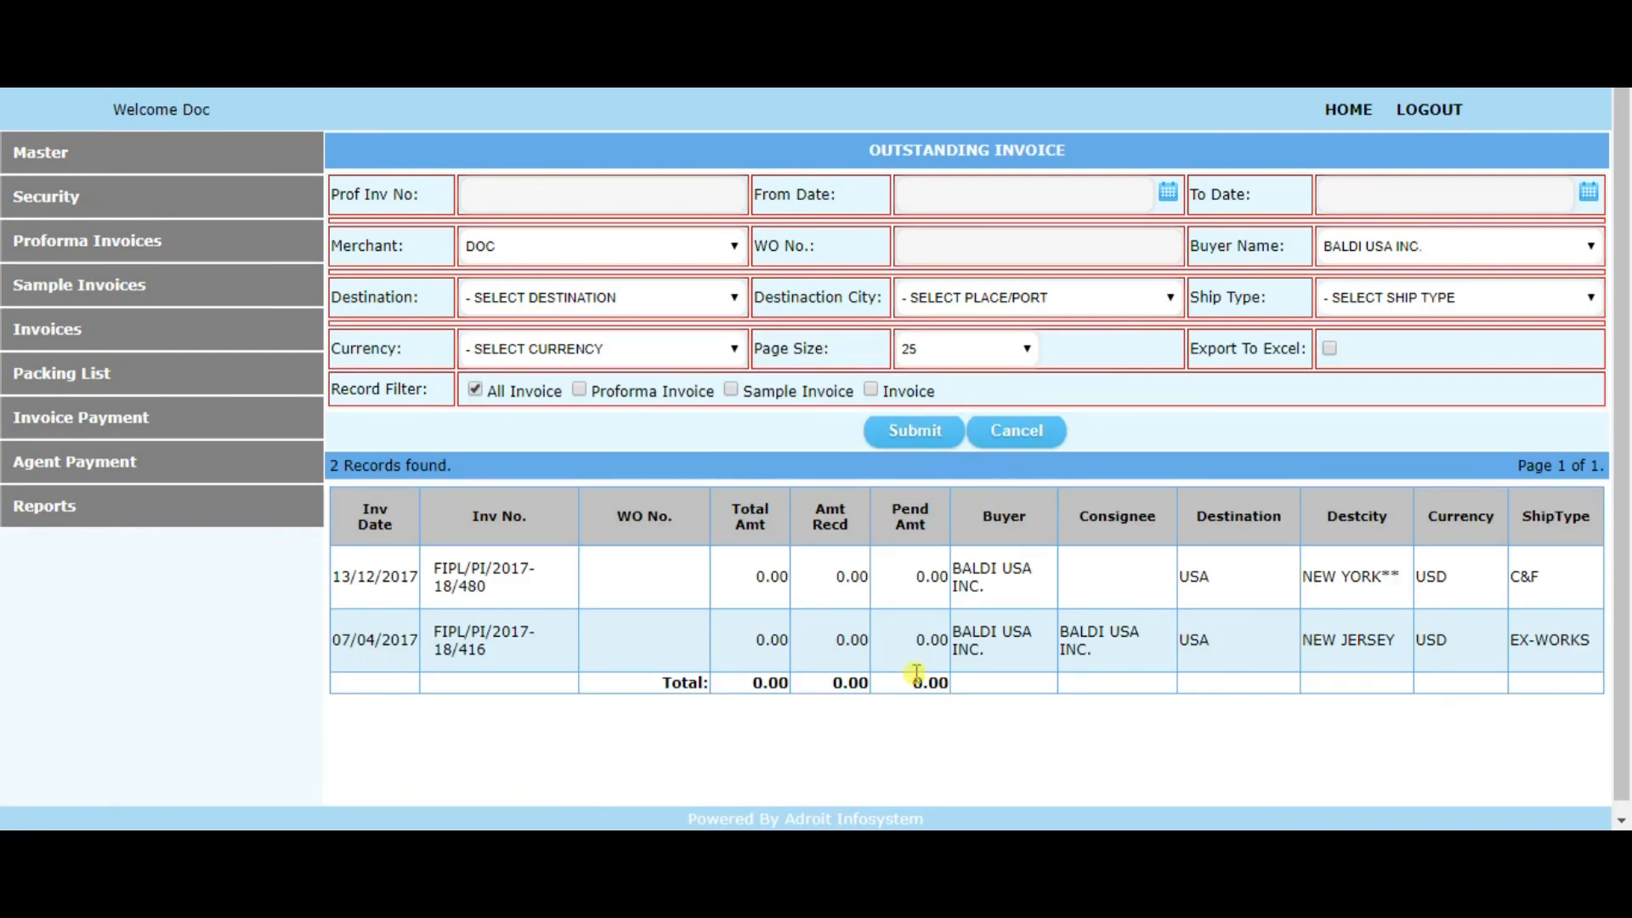
{"action": "left_click_drag", "start_coordinate": [754, 576], "coordinate": [857, 574]}
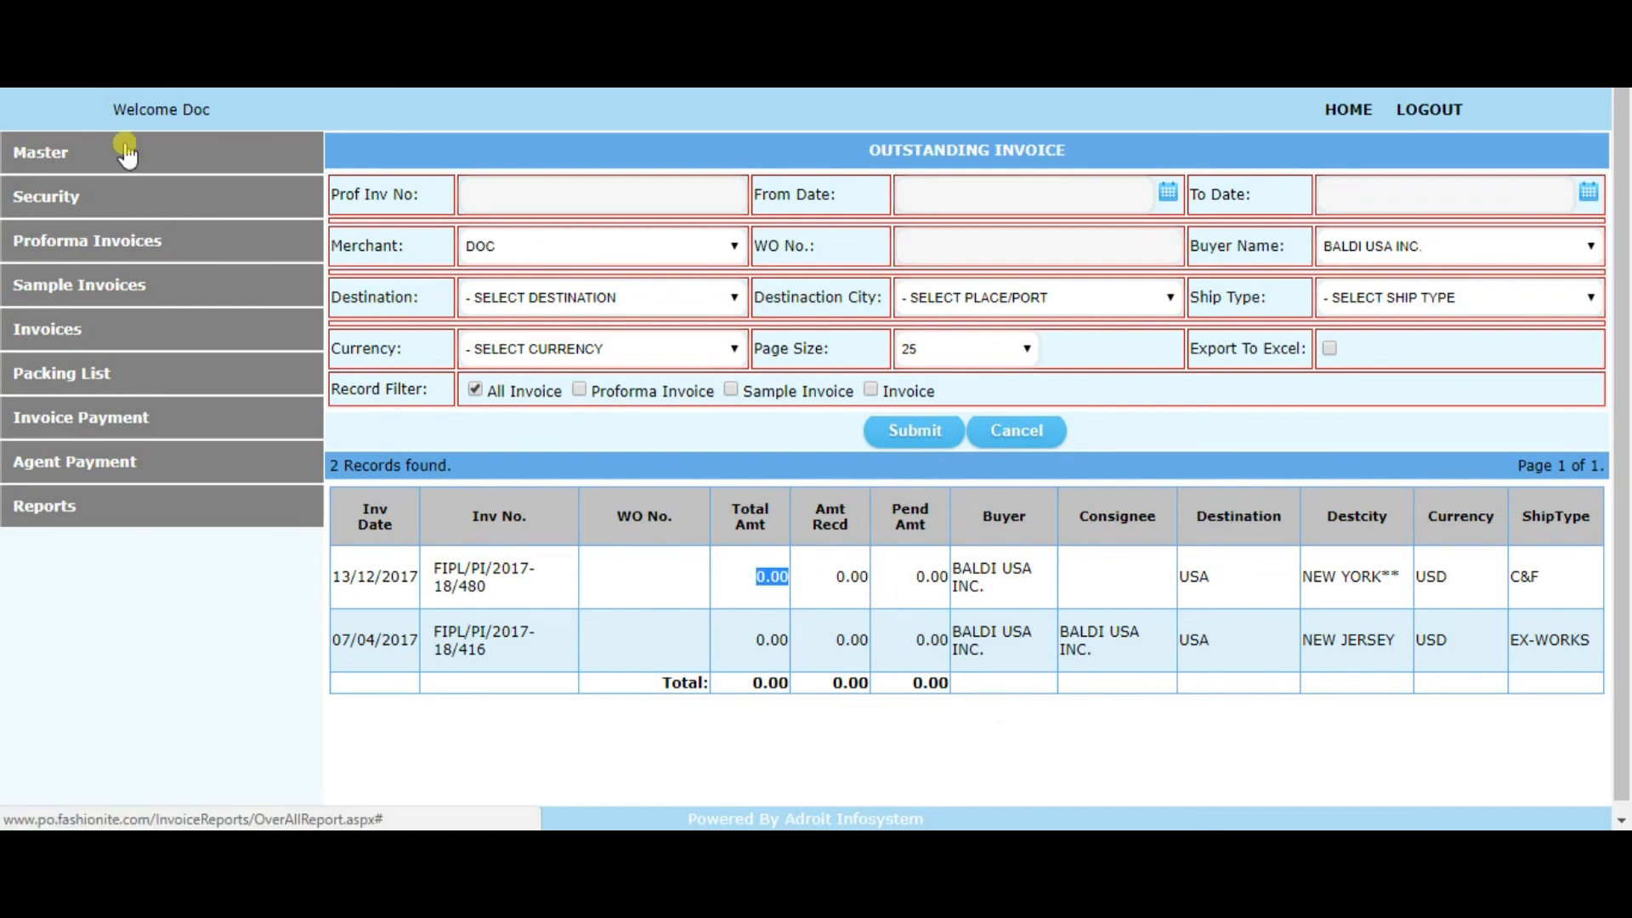
Open the Change Password form and look over its old and new password fields
{"action": "left_click", "coordinate": [89, 197]}
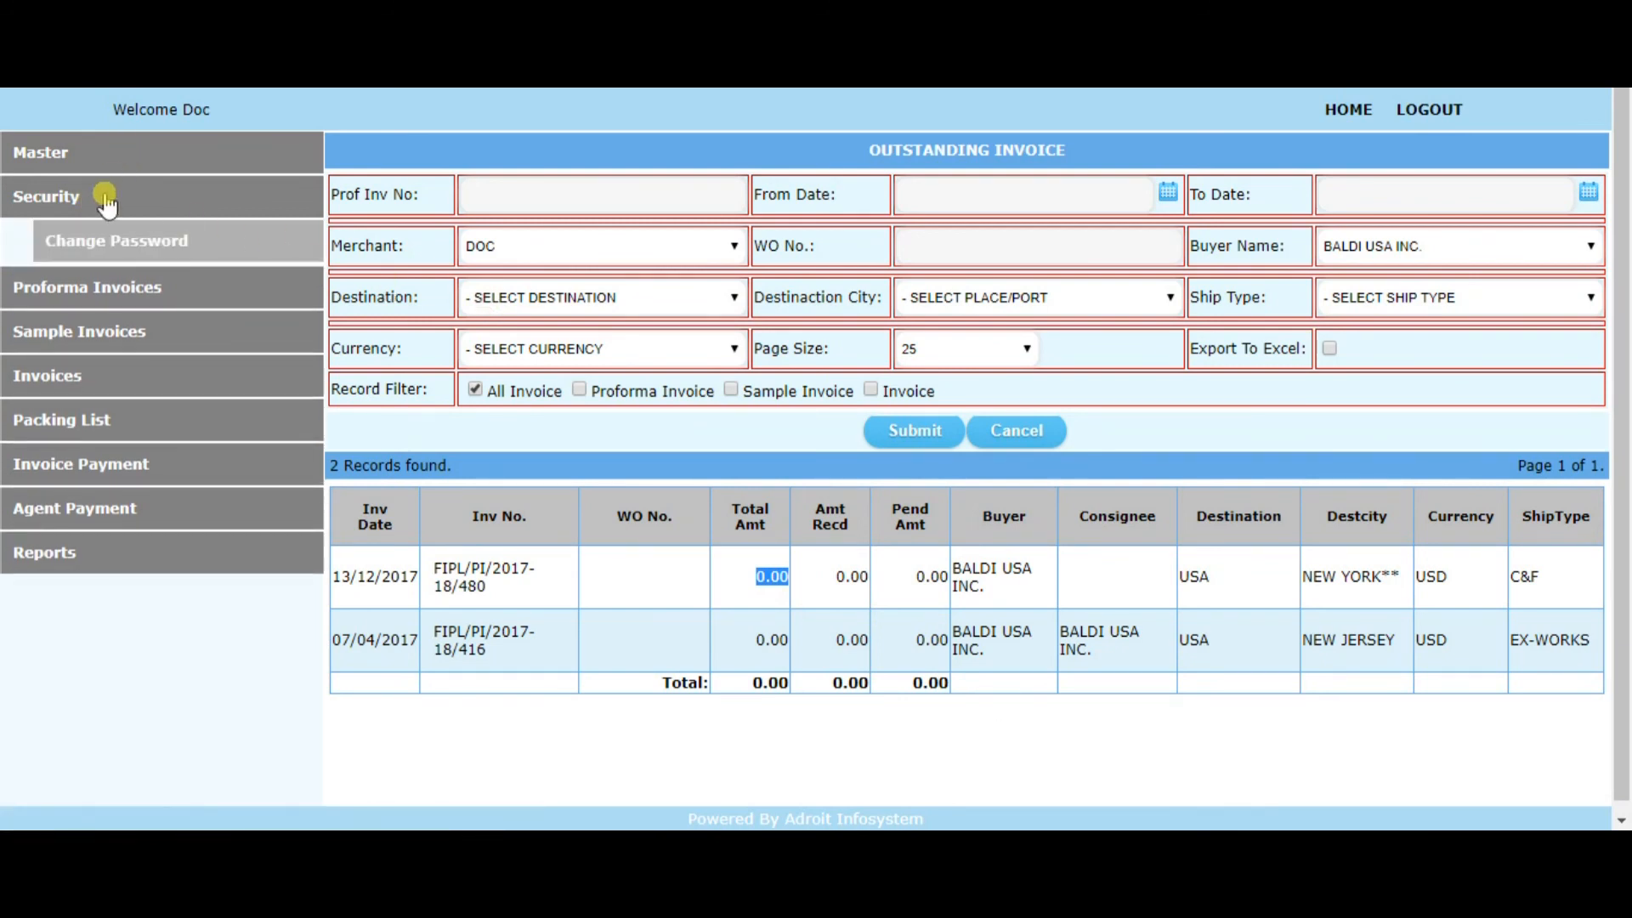
{"action": "left_click", "coordinate": [153, 243]}
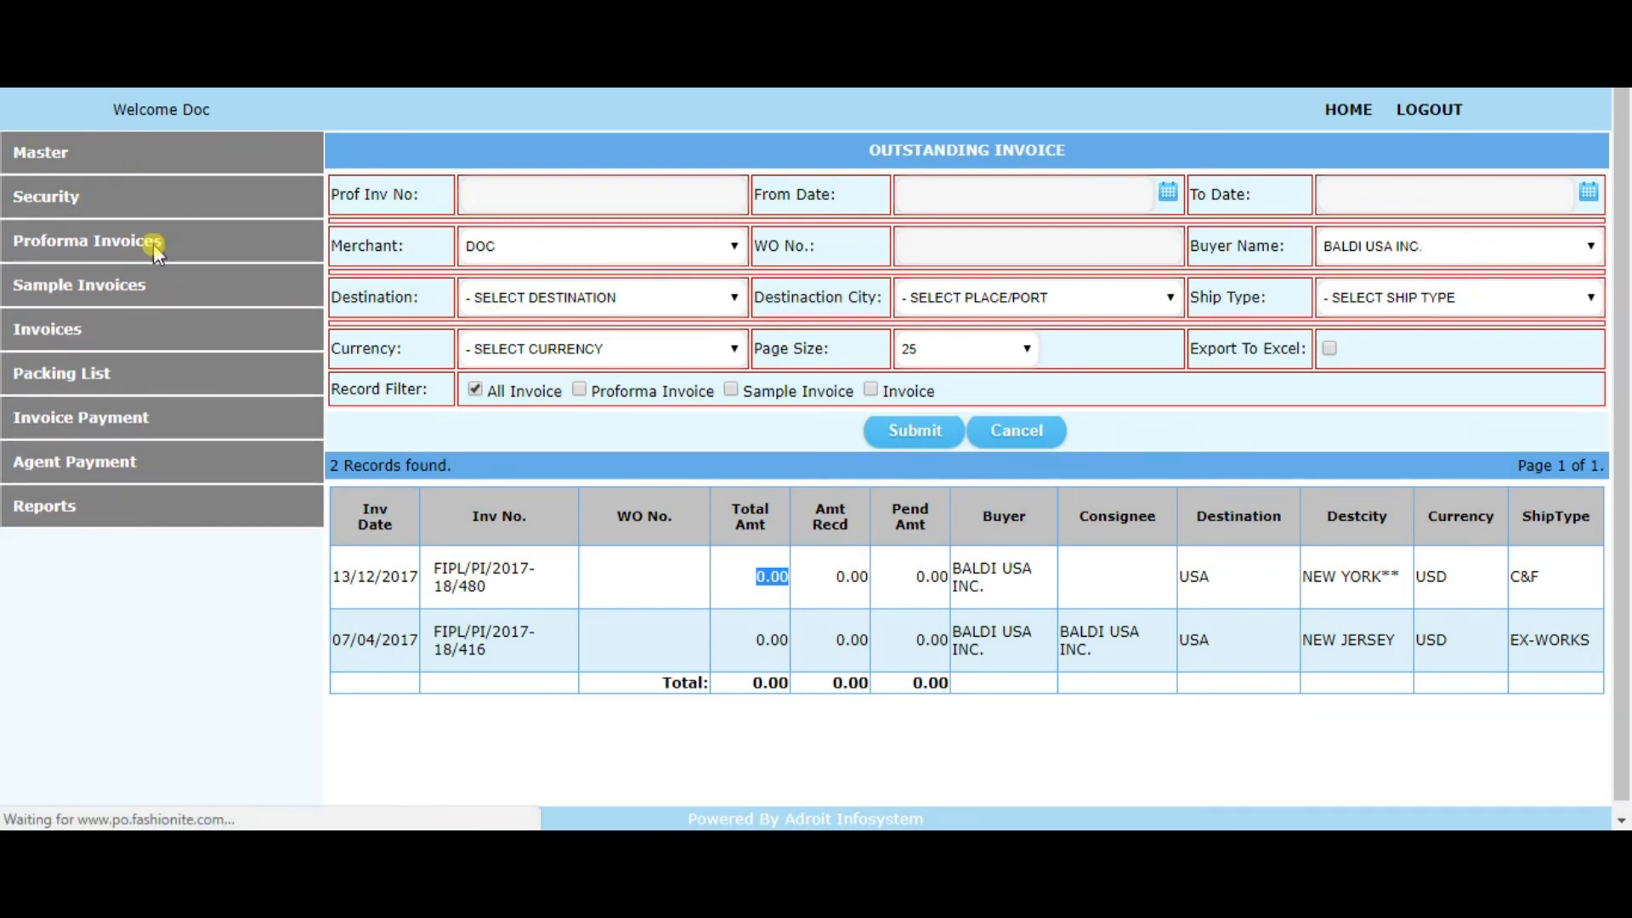
{"action": "left_click", "coordinate": [860, 194]}
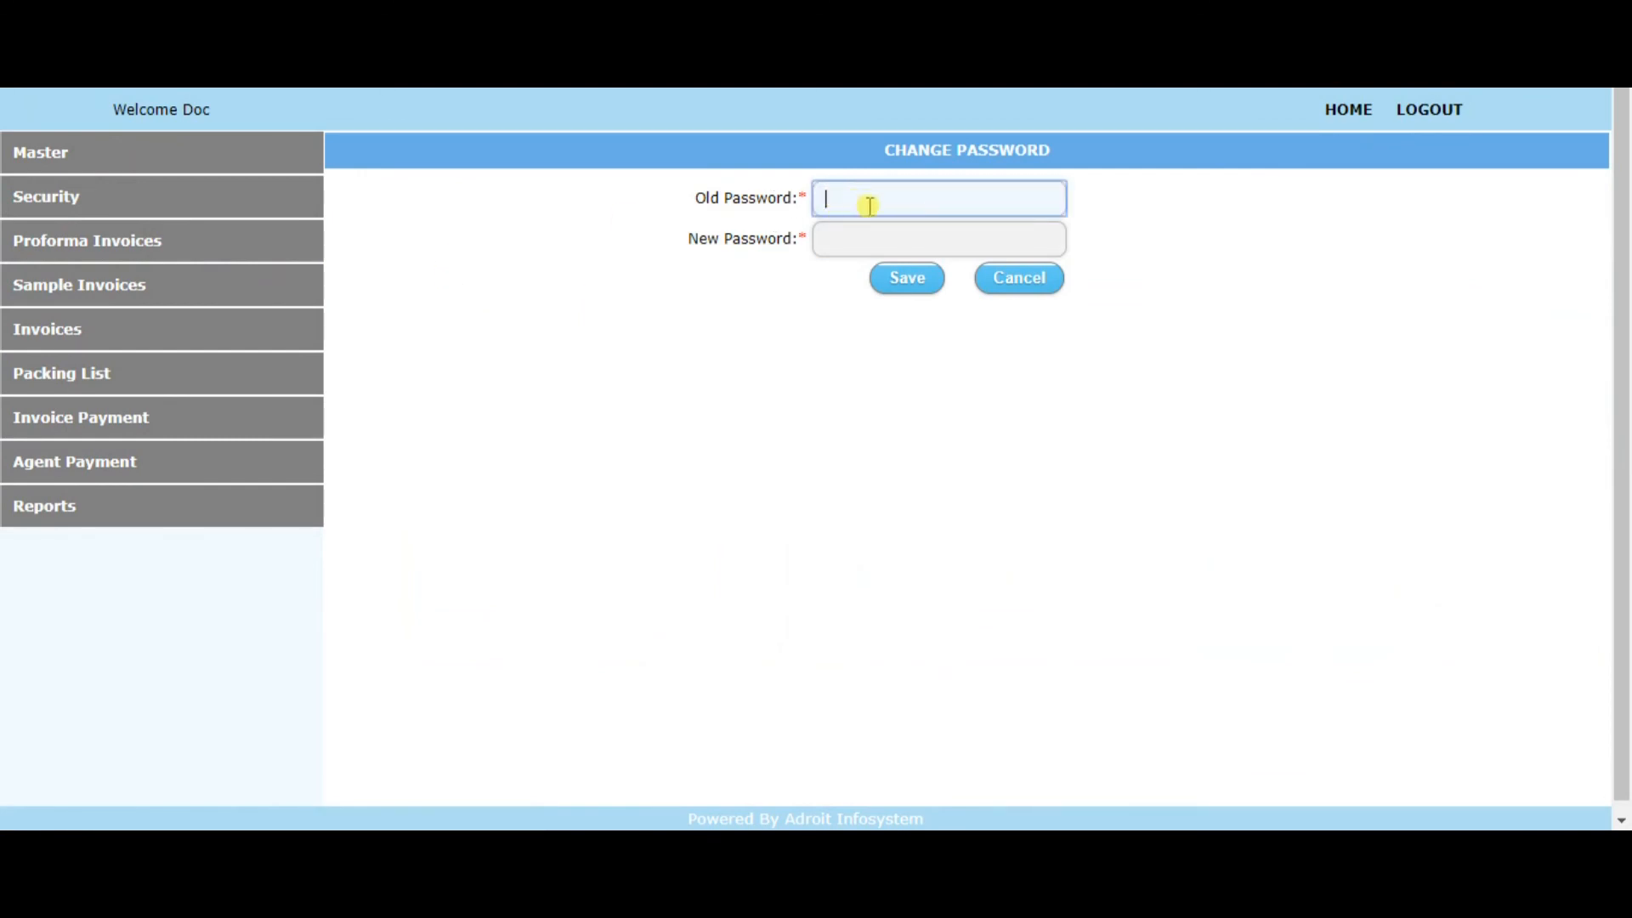
{"action": "left_click", "coordinate": [852, 246]}
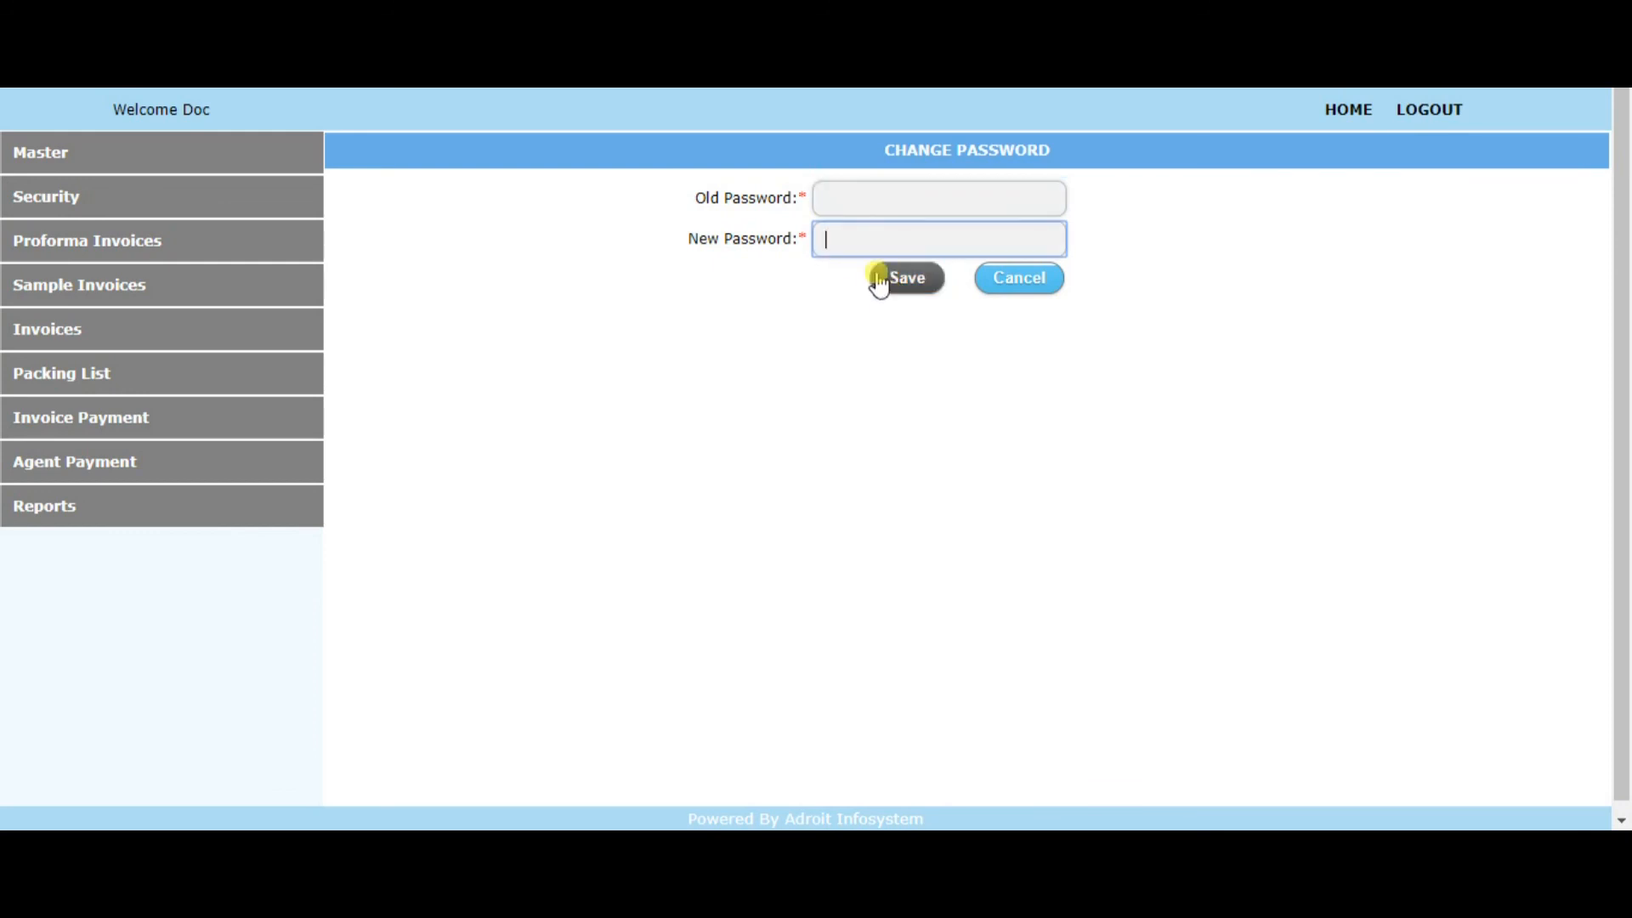